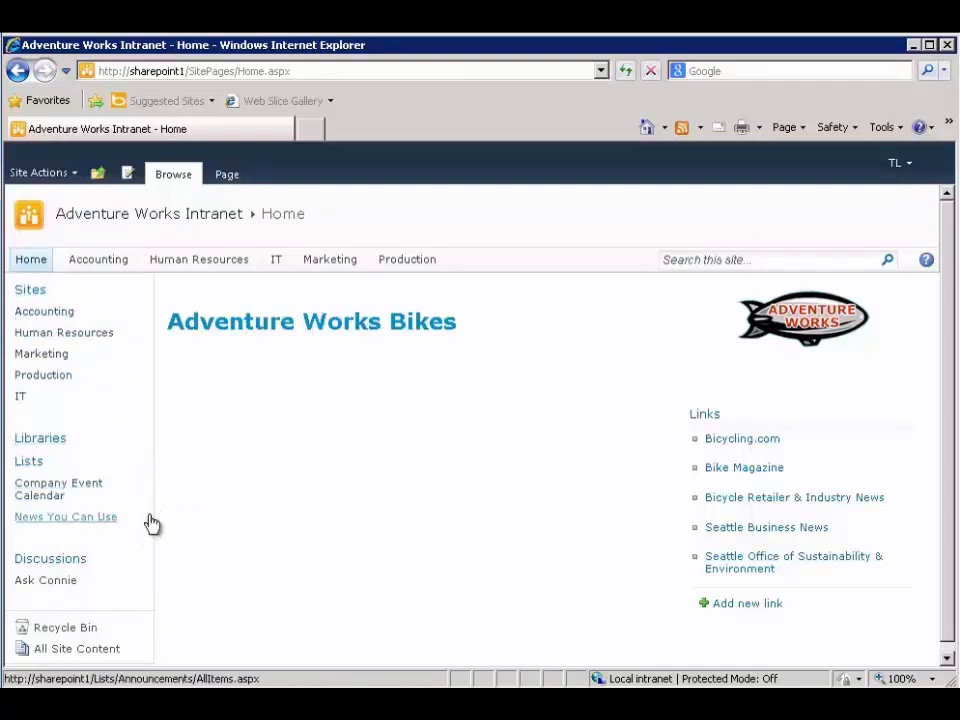
Open the Company Event Calendar and look through its event and calendar commands
left_click(44, 500)
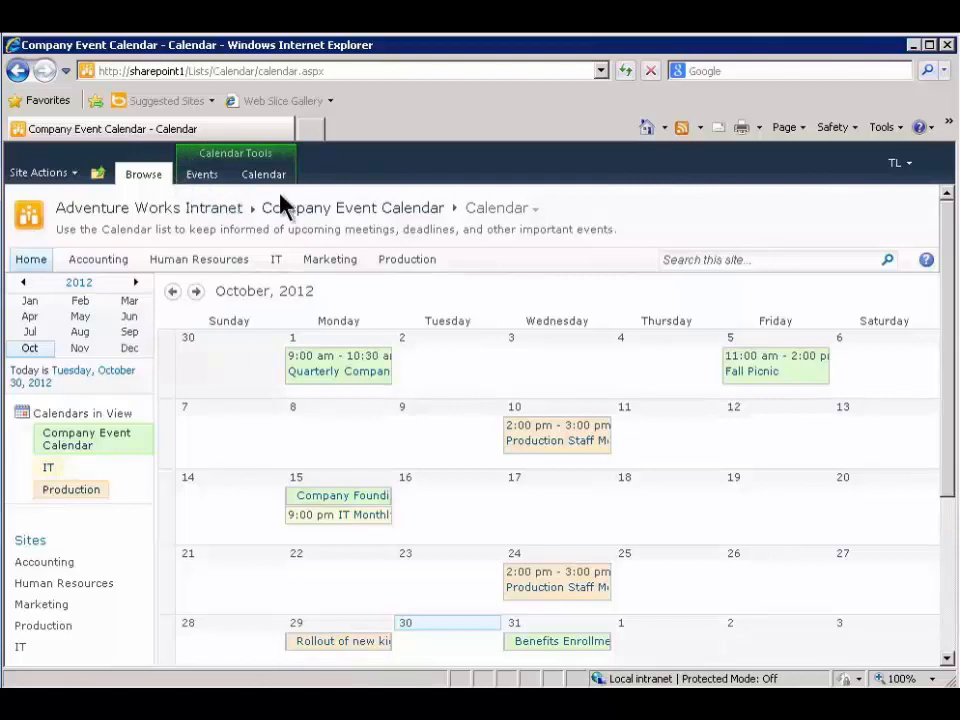
left_click(206, 186)
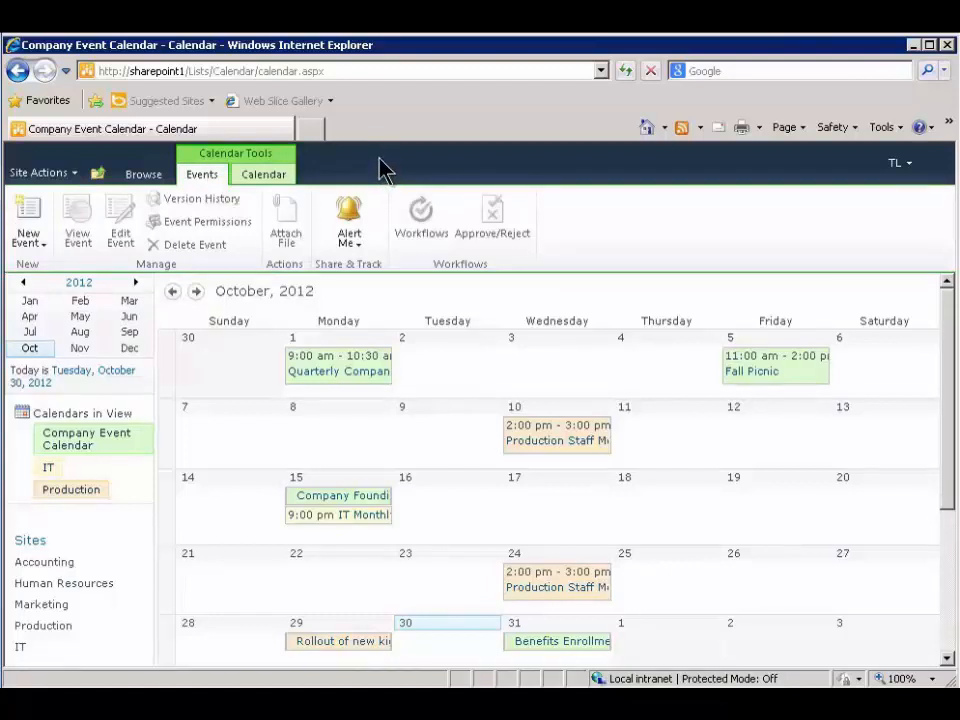
left_click(285, 182)
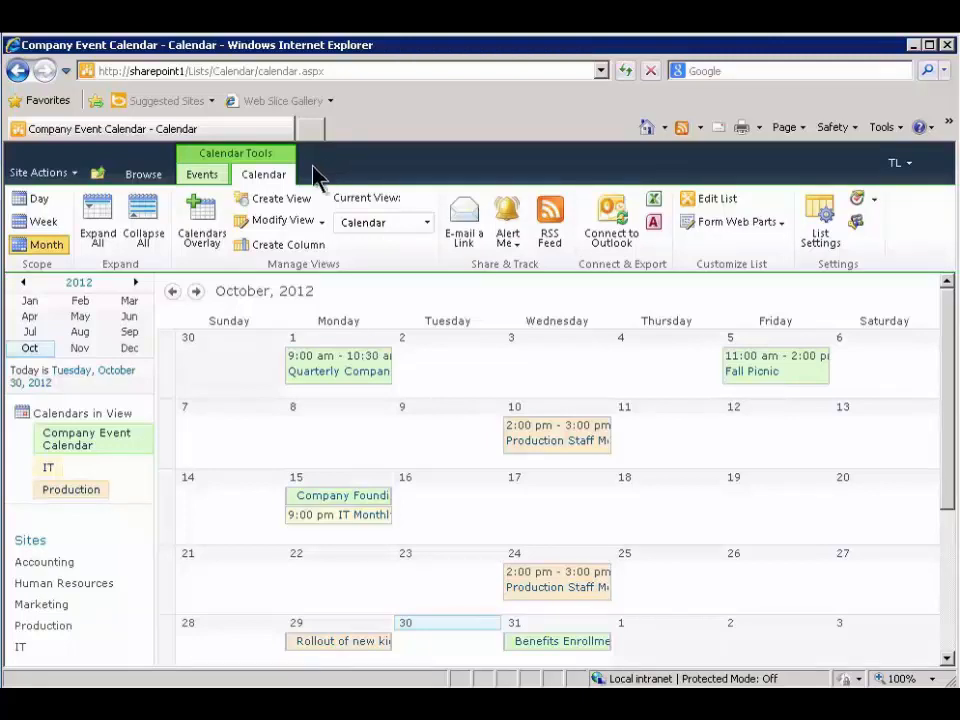
left_click(163, 181)
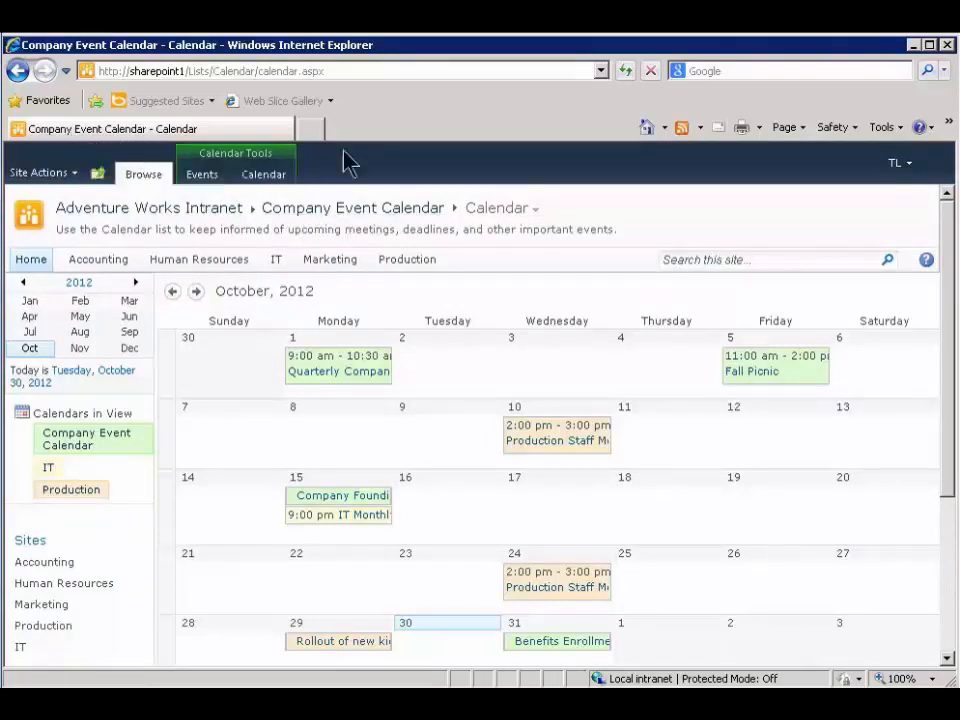
View the company calendar as All Events and as Current Events, and return it to the Calendar view
left_click(538, 212)
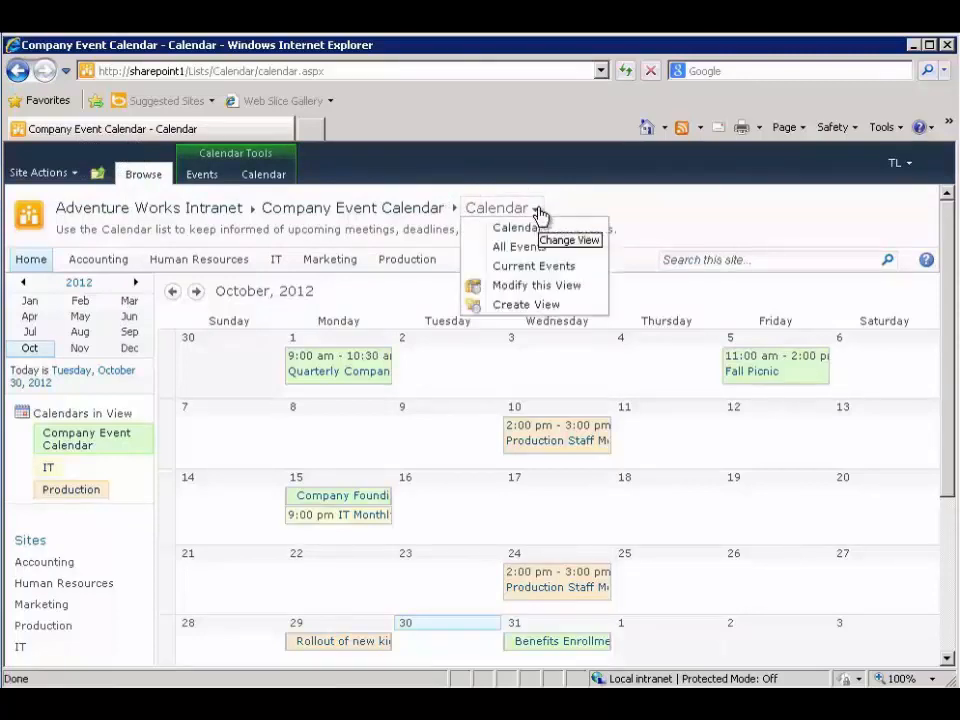
left_click(593, 250)
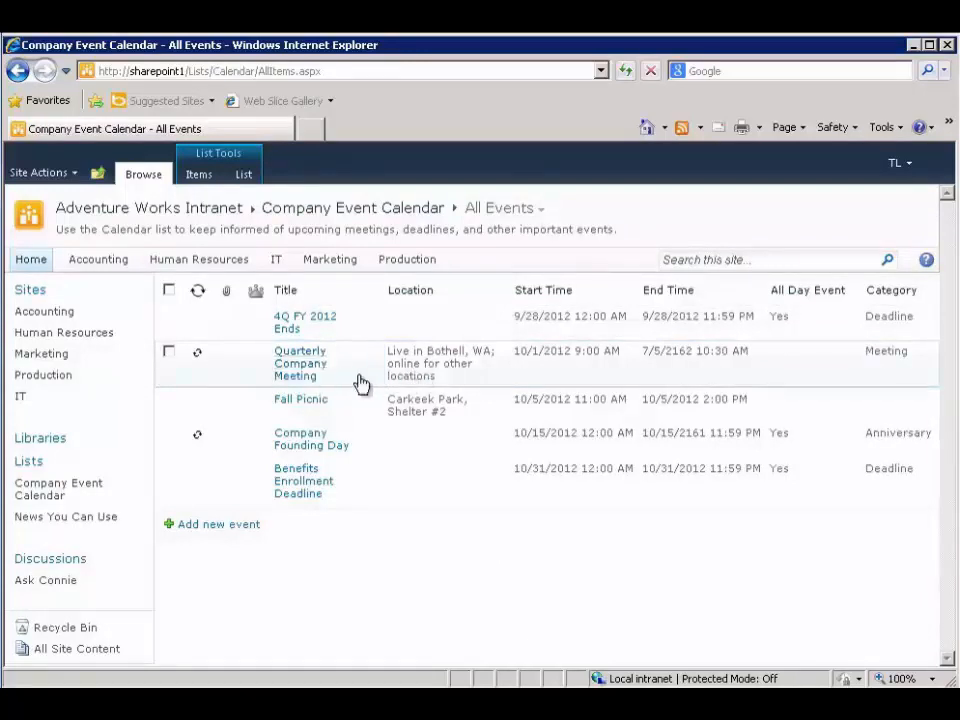
left_click(543, 212)
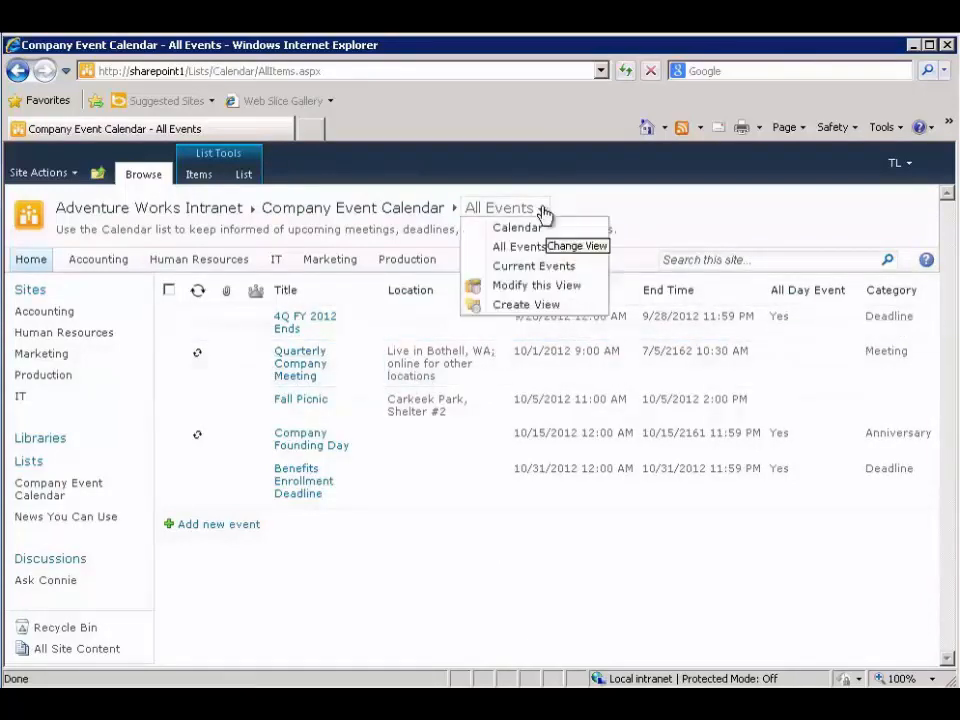
left_click(585, 267)
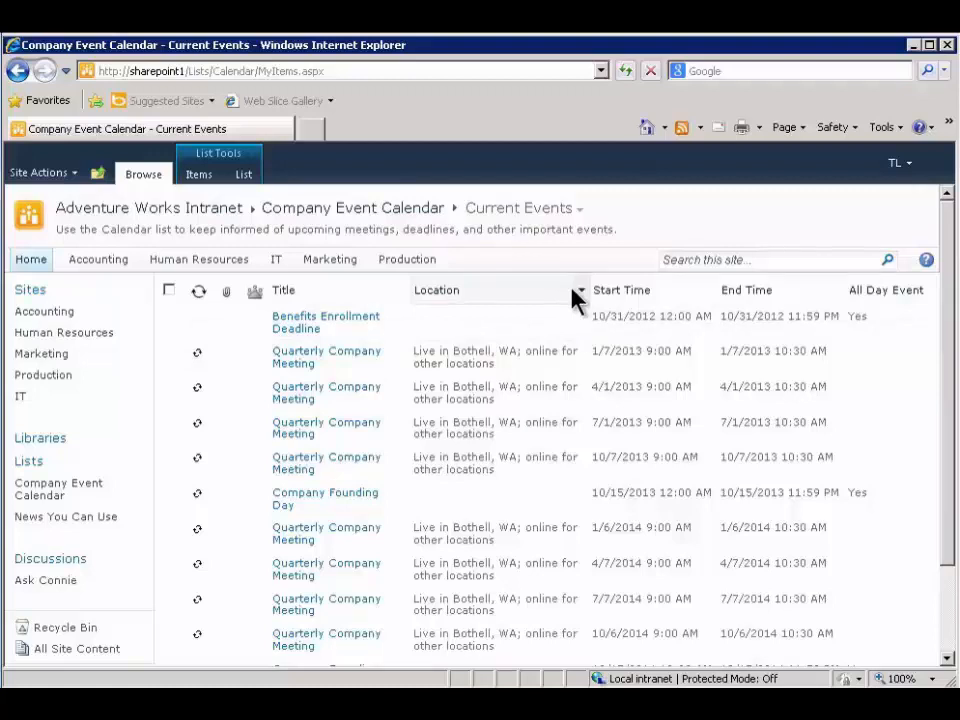
left_click(580, 213)
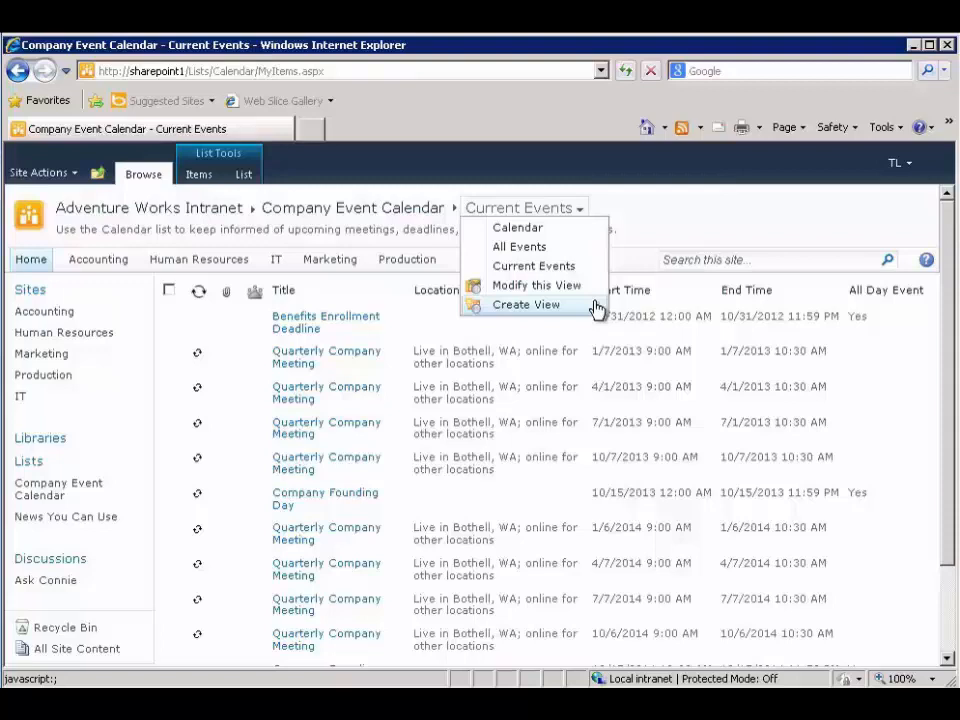
left_click(589, 229)
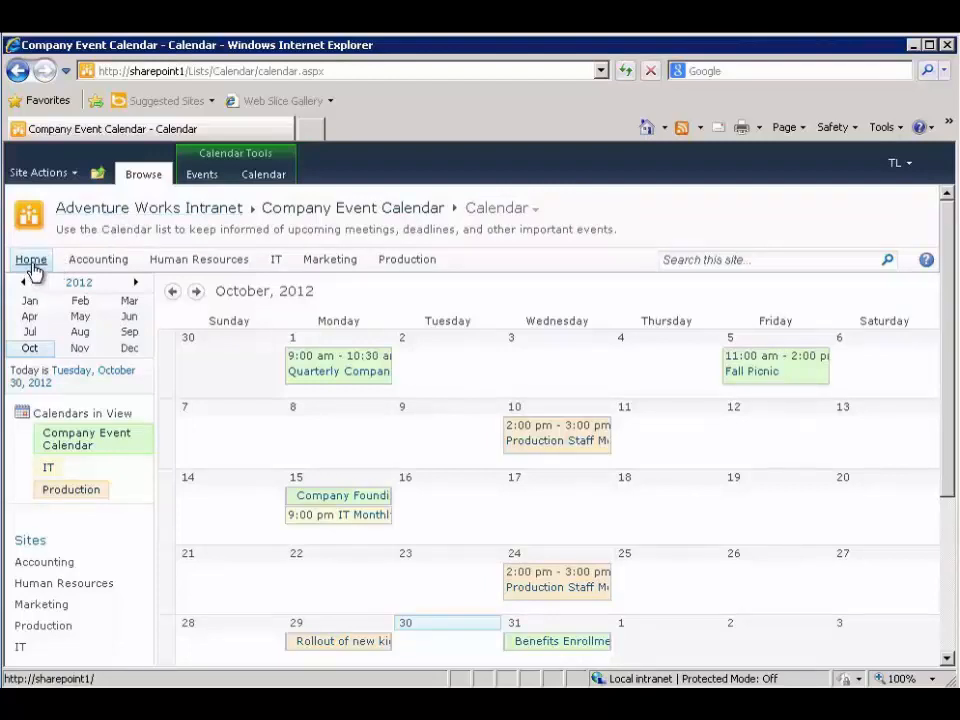
Go back up to the Adventure Works Intranet home page and open the IT site's Tasks list
left_click(101, 180)
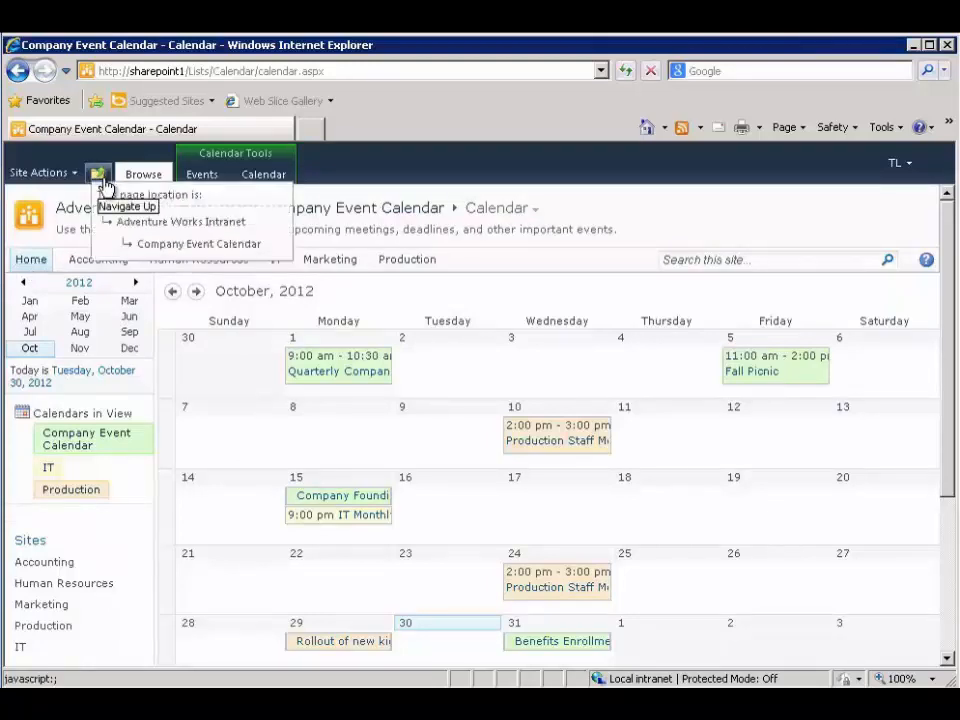
left_click(231, 224)
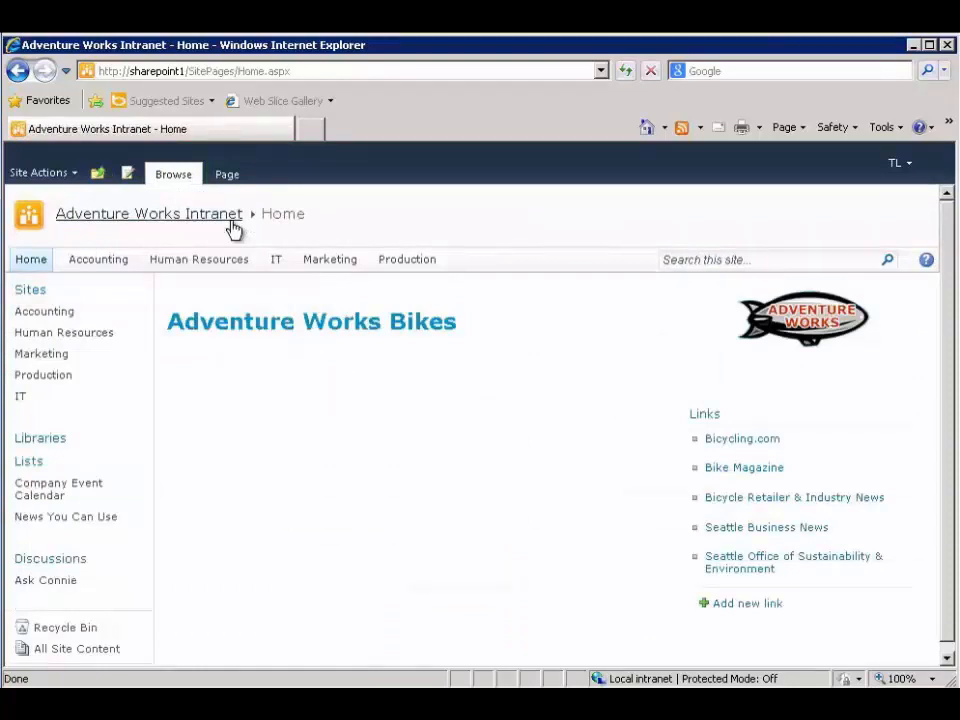
left_click(279, 266)
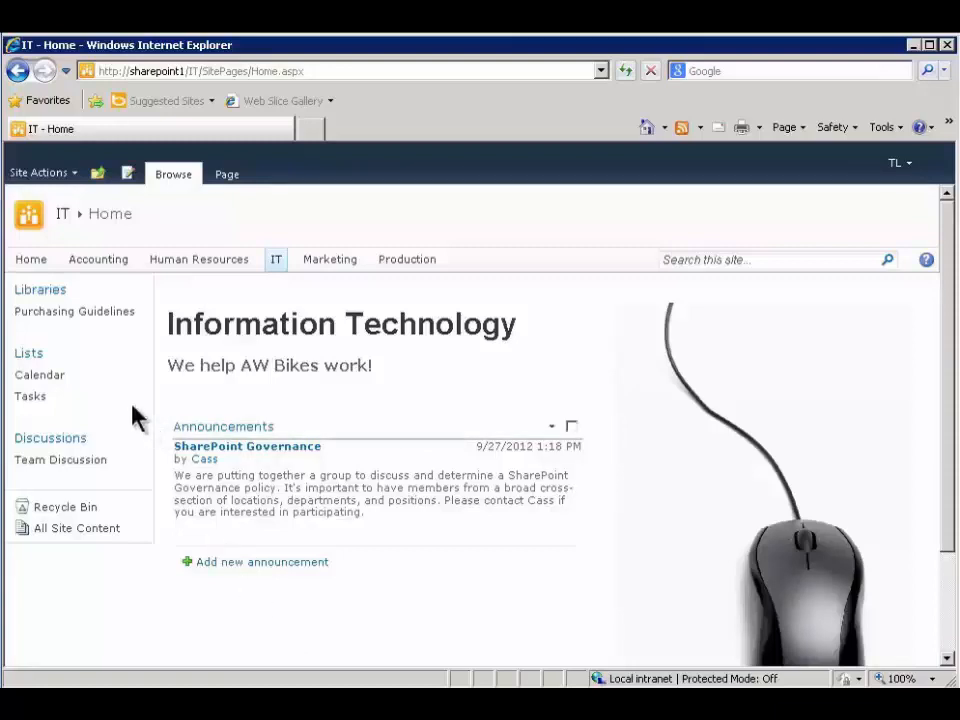
left_click(30, 399)
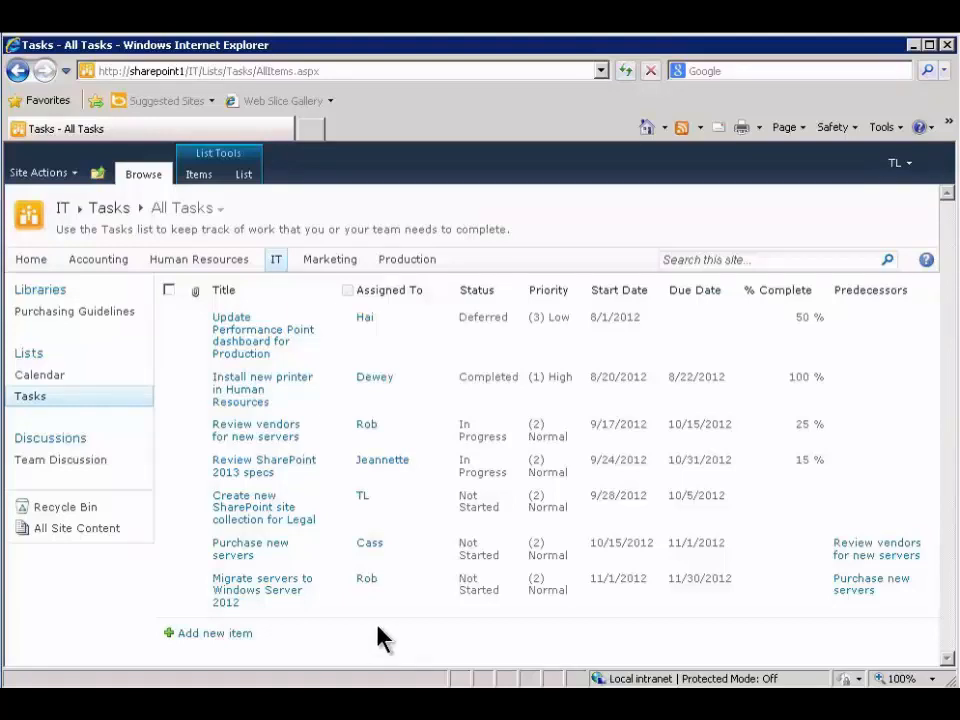
View the IT tasks as My Tasks and as Active Tasks, and return to the All Tasks view
left_click(221, 213)
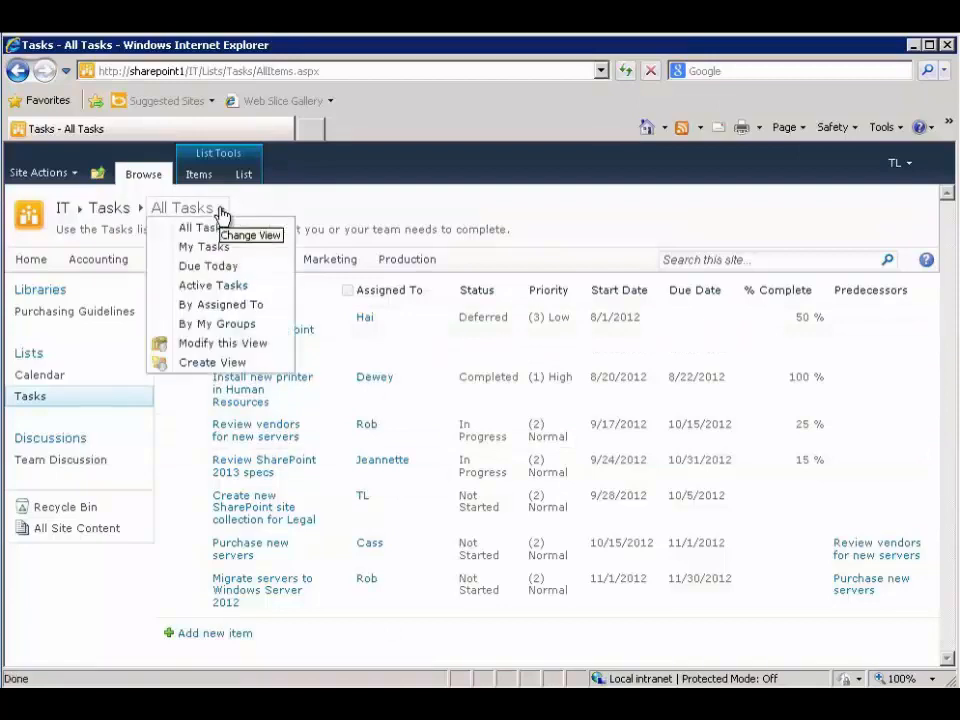
left_click(252, 255)
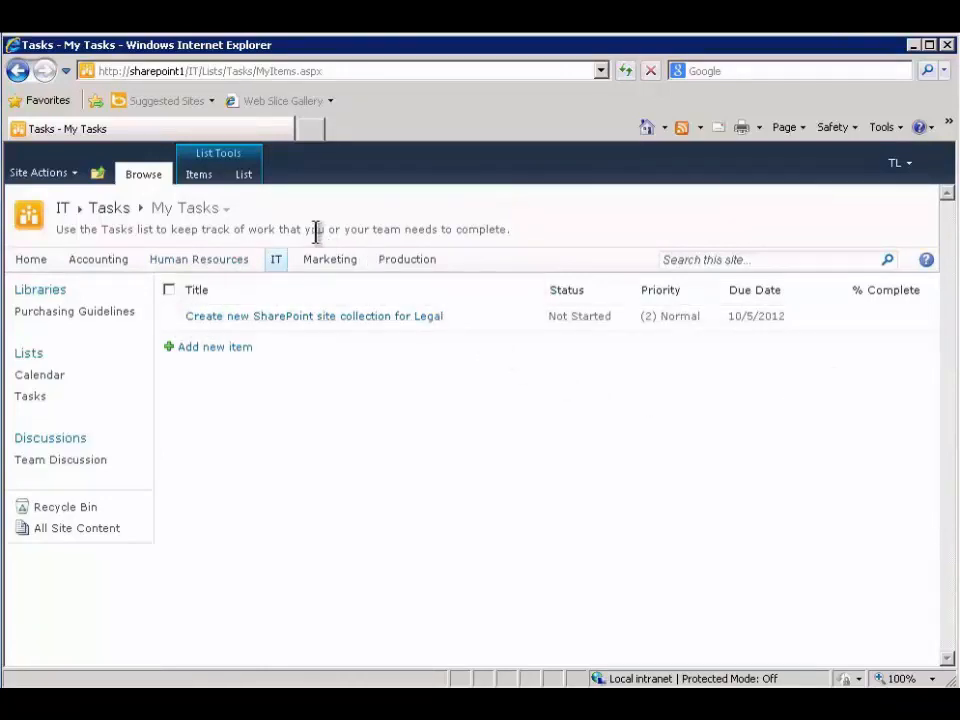
left_click(228, 211)
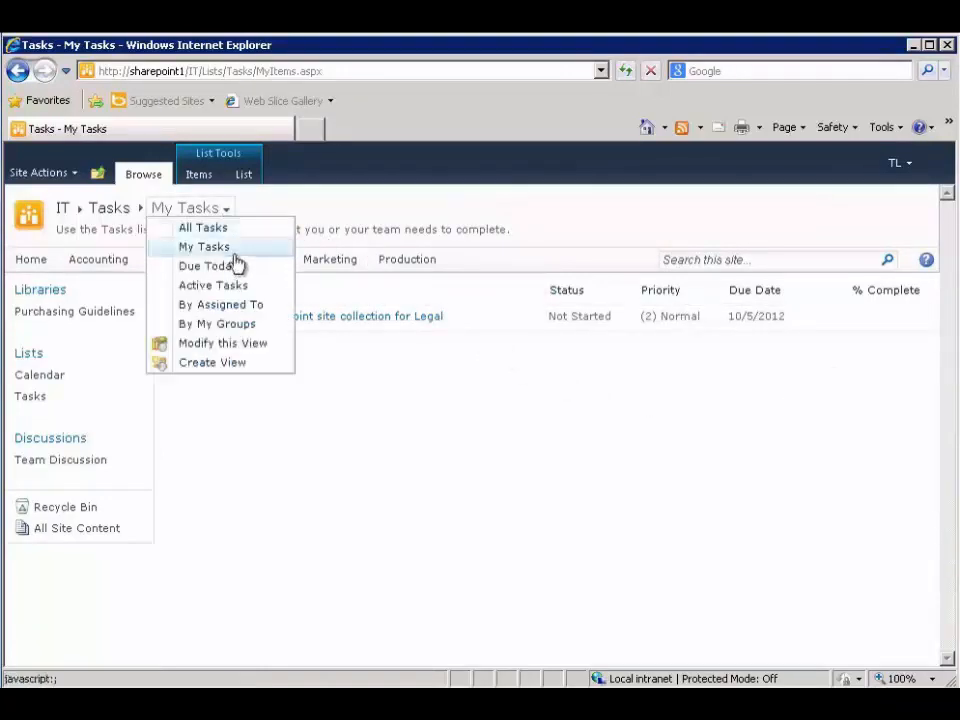
left_click(264, 288)
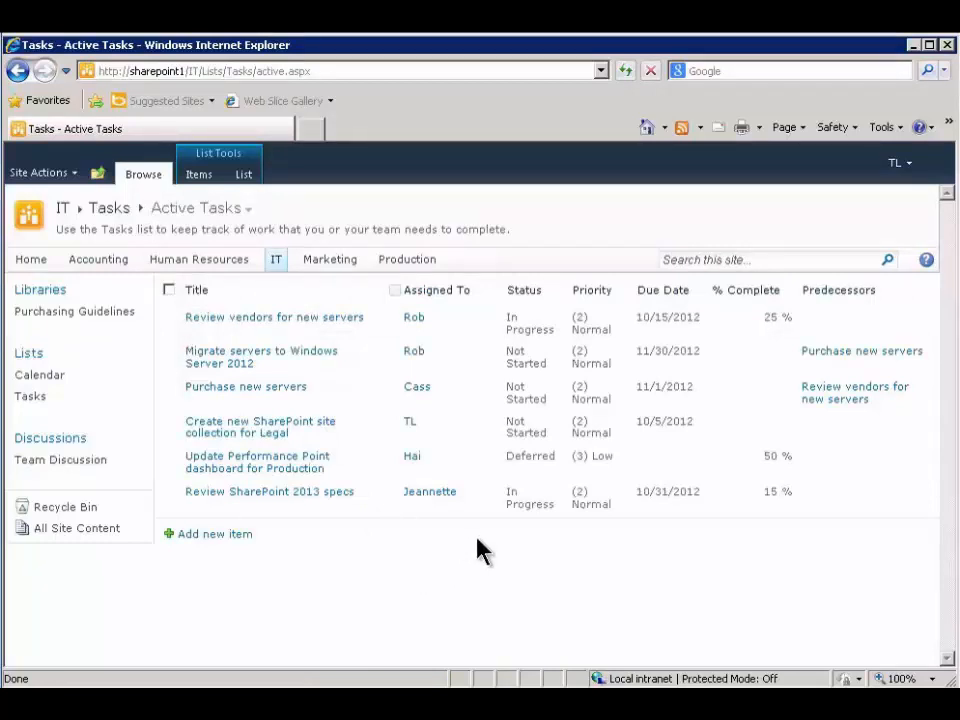
left_click(246, 216)
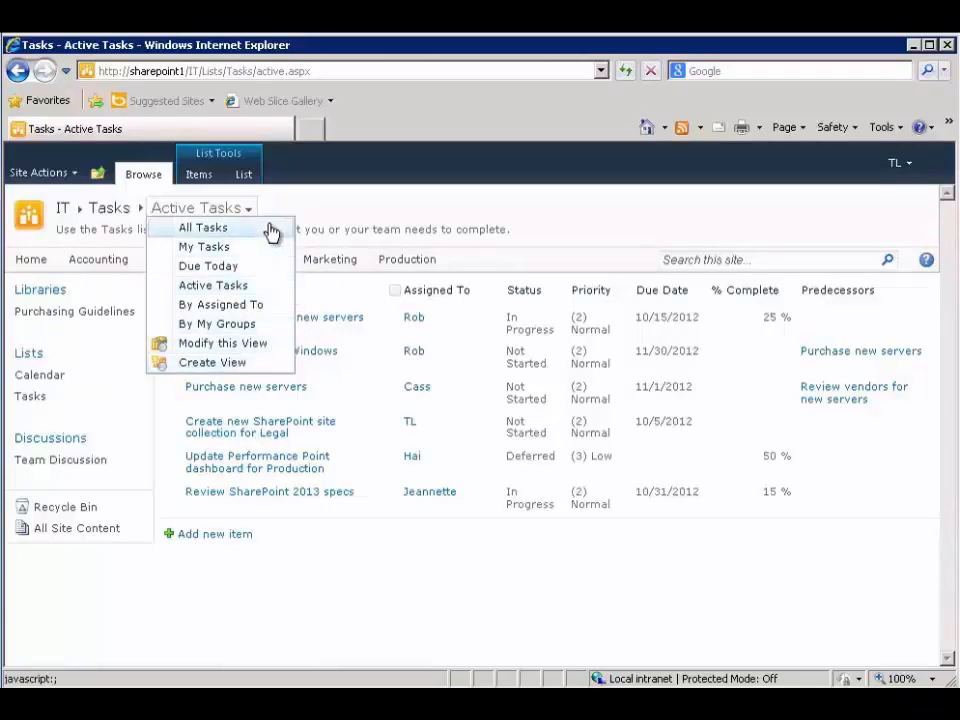
left_click(204, 228)
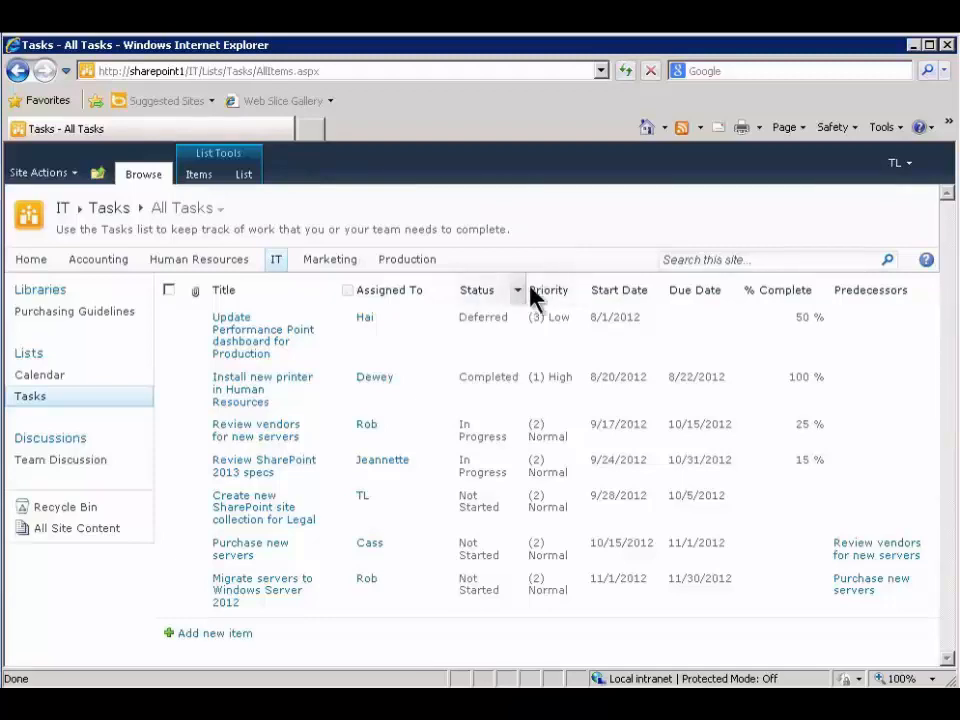
Filter the task list by priority (1) High and clear that filter again
left_click(581, 293)
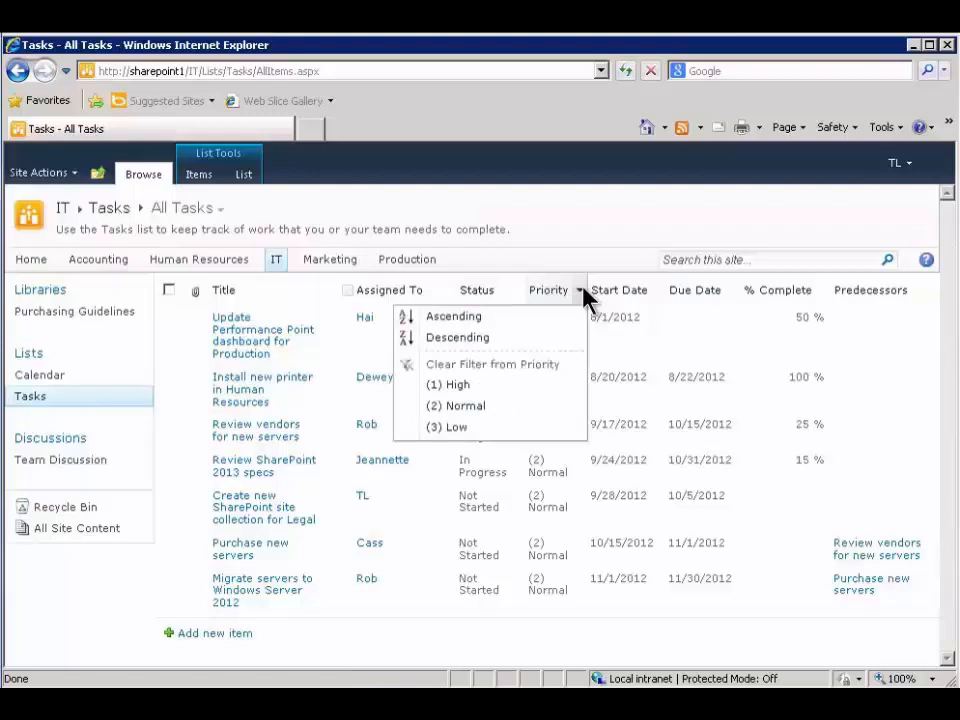
left_click(472, 387)
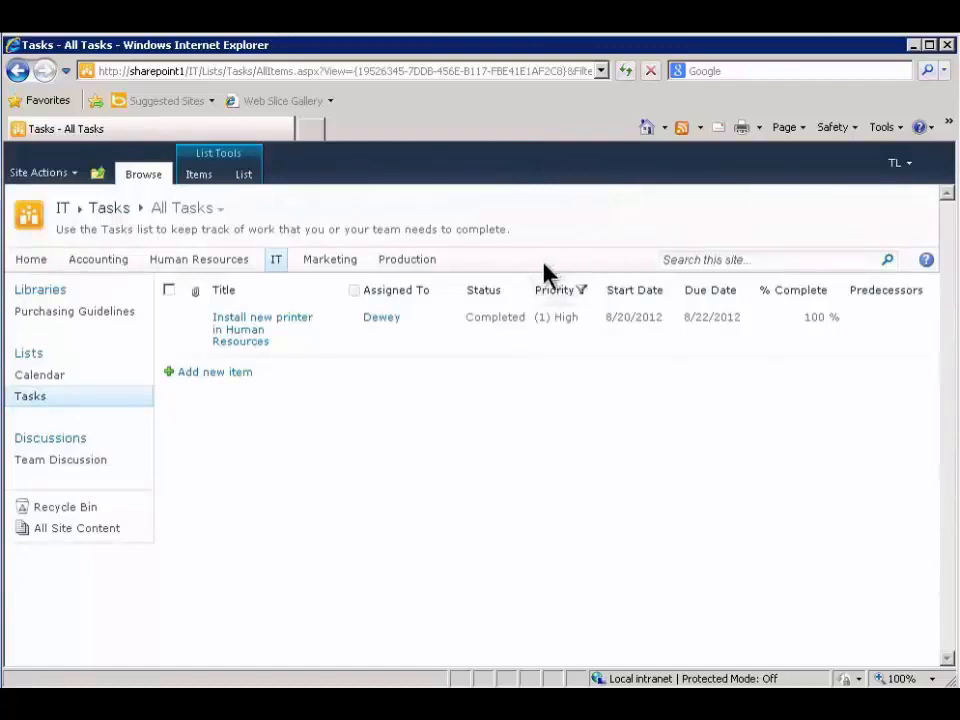
left_click(596, 291)
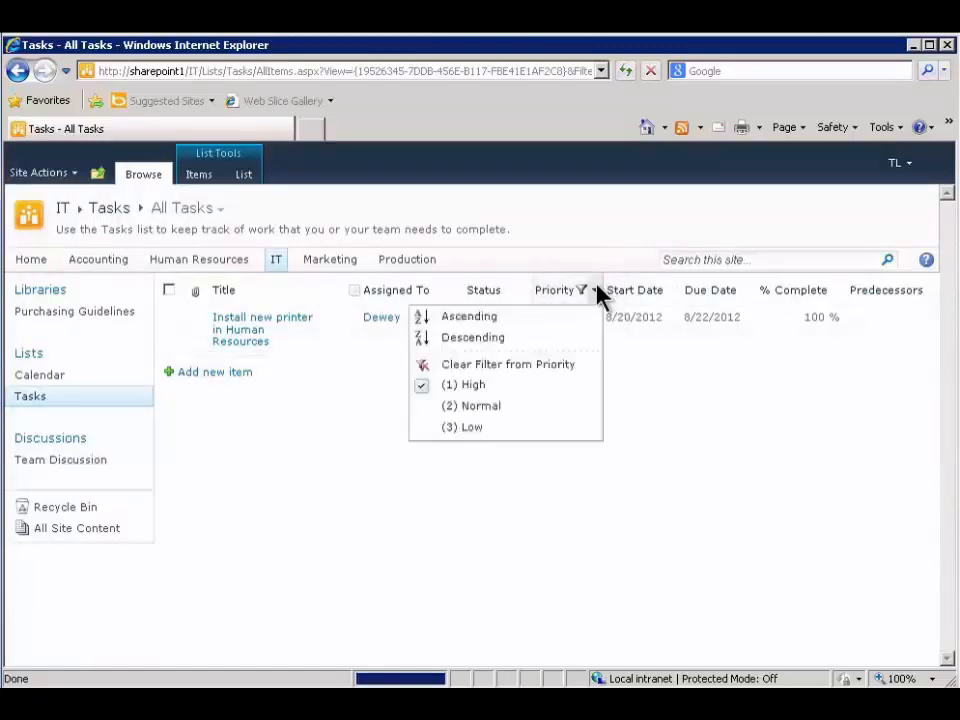
left_click(557, 365)
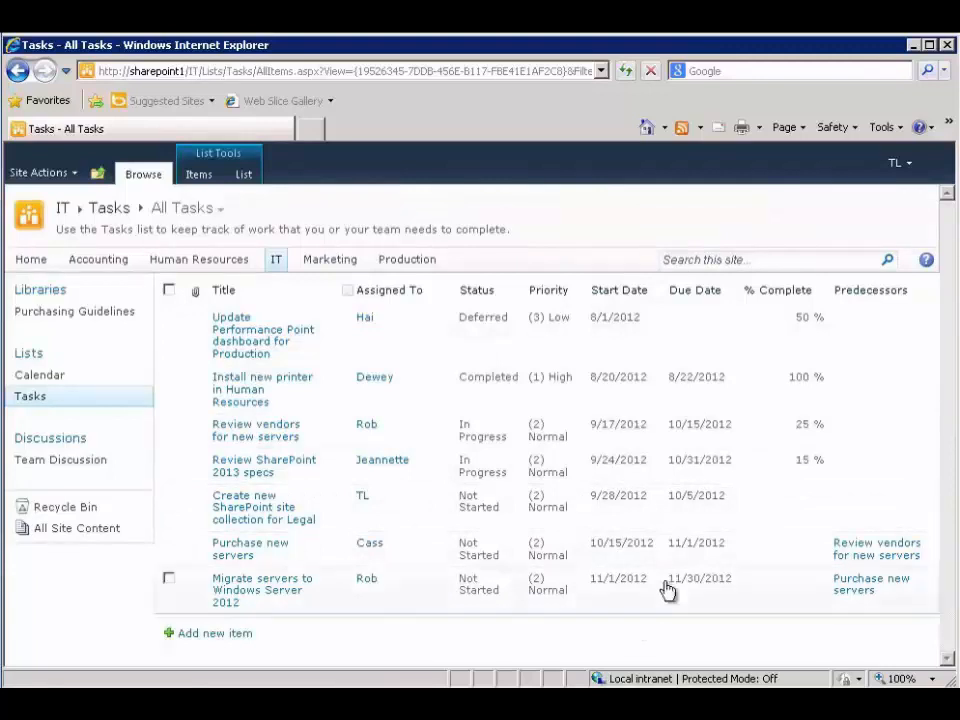
Sort the task list by due date in descending order
left_click(734, 295)
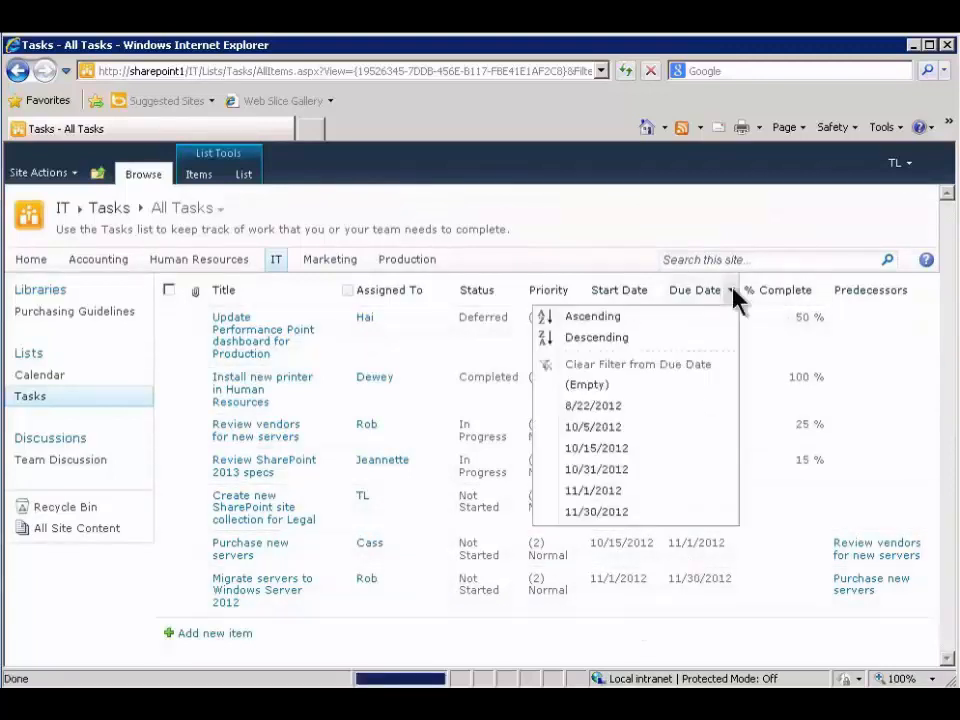
left_click(697, 340)
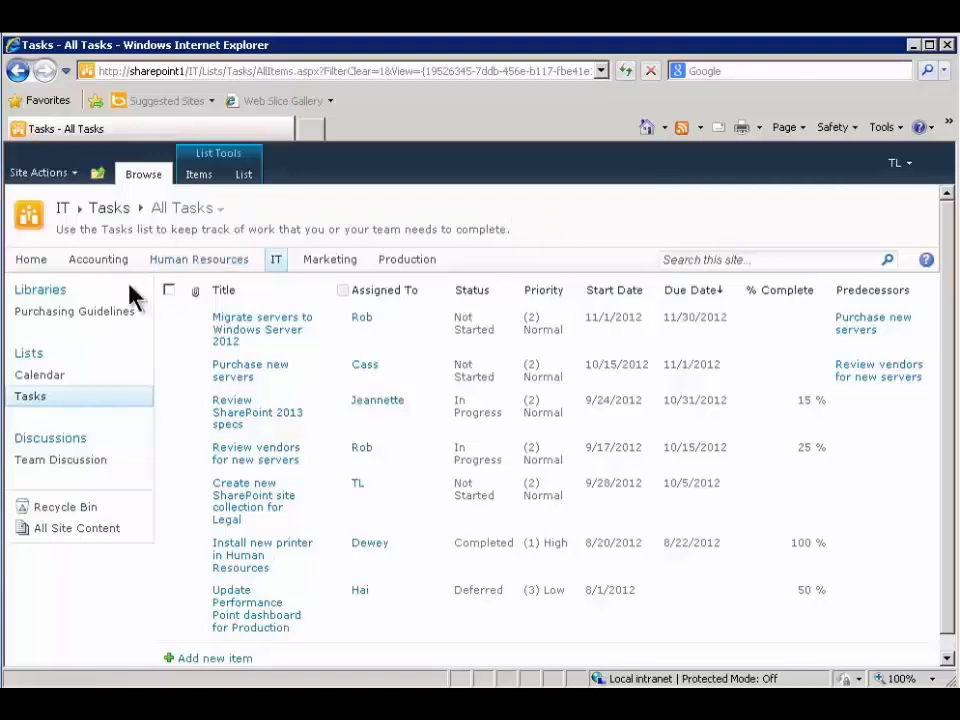
Look at the documents in the Purchasing Guidelines library and return to the IT home page
left_click(57, 316)
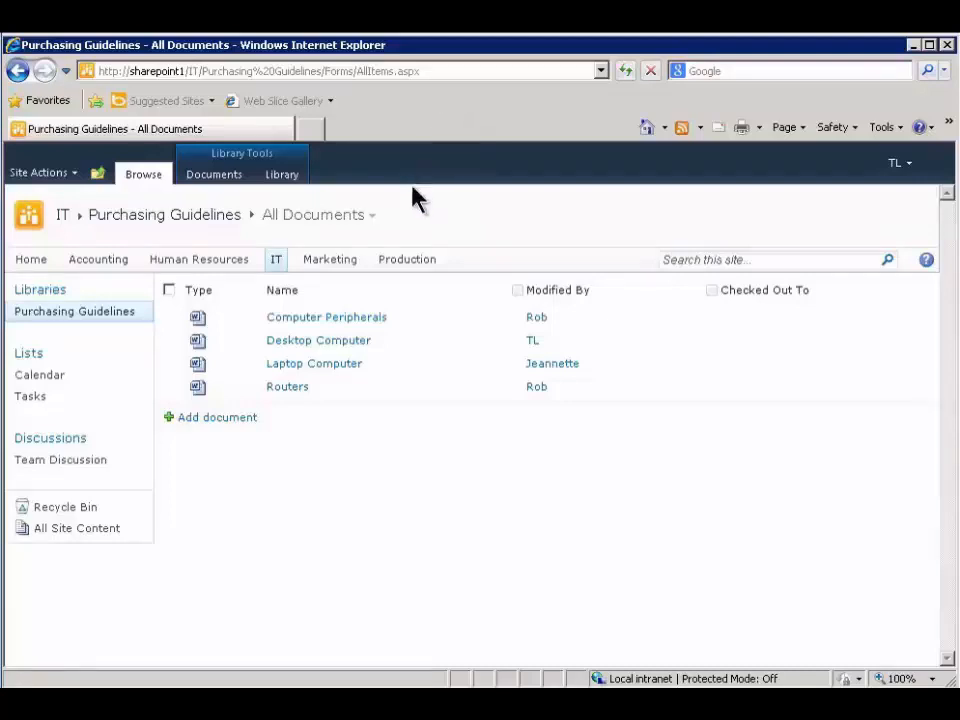
left_click(64, 219)
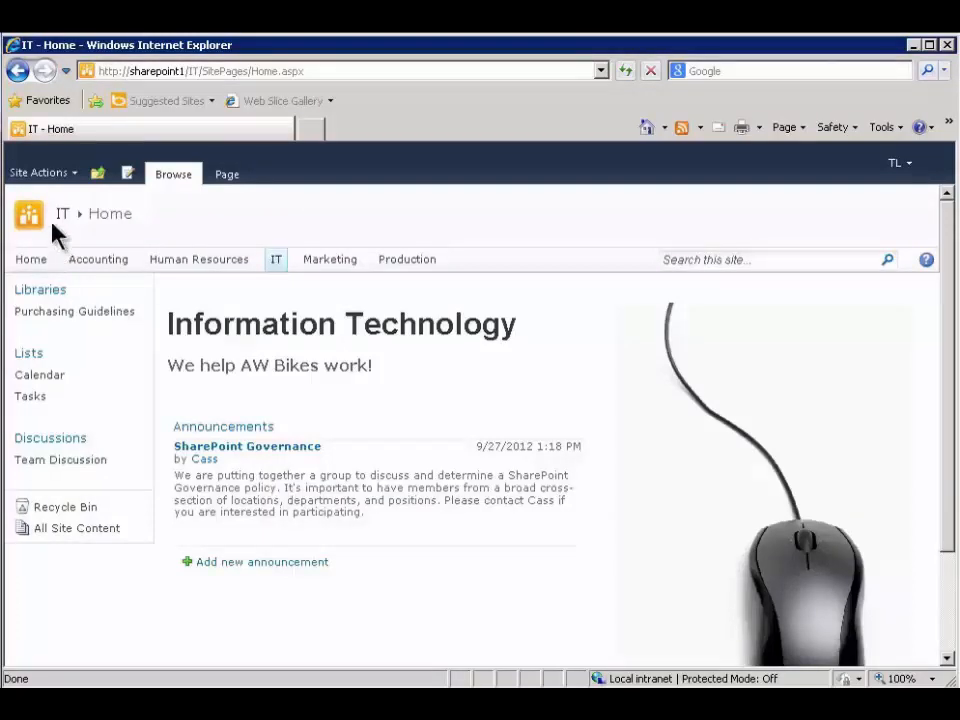
Create a document library named Tutorials on the IT site with Microsoft PowerPoint presentation as its document template
left_click(65, 178)
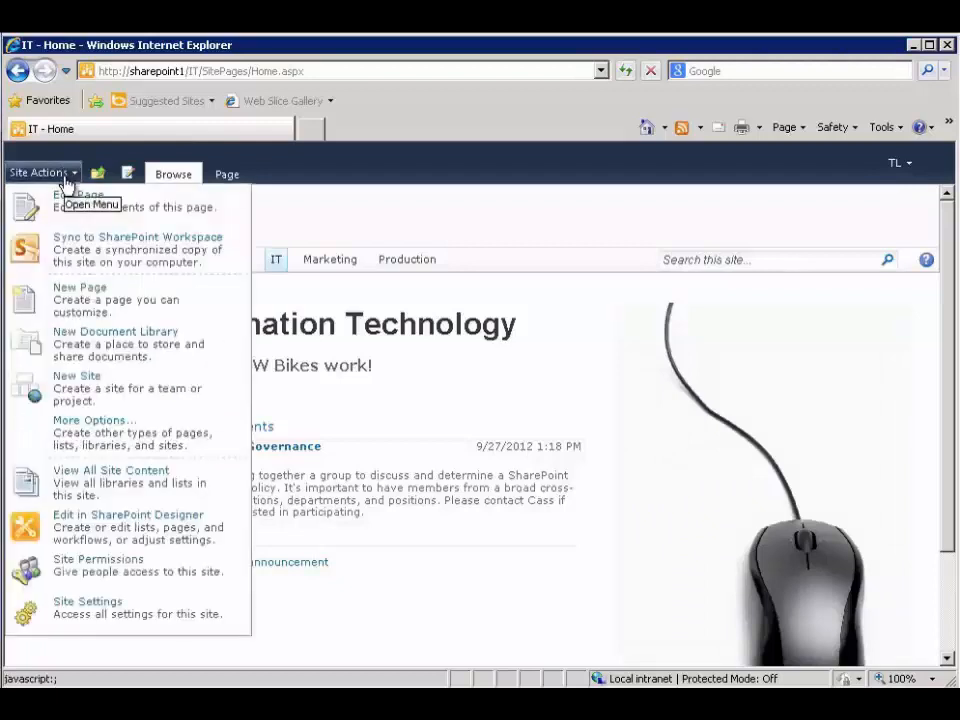
left_click(236, 344)
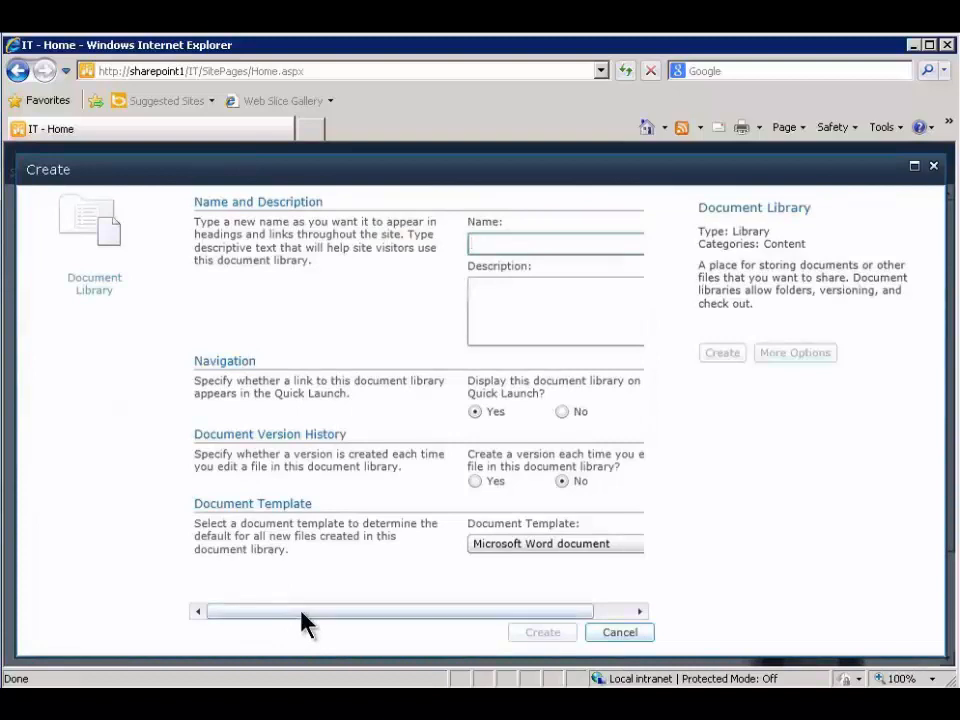
left_click_drag(313, 624, 392, 636)
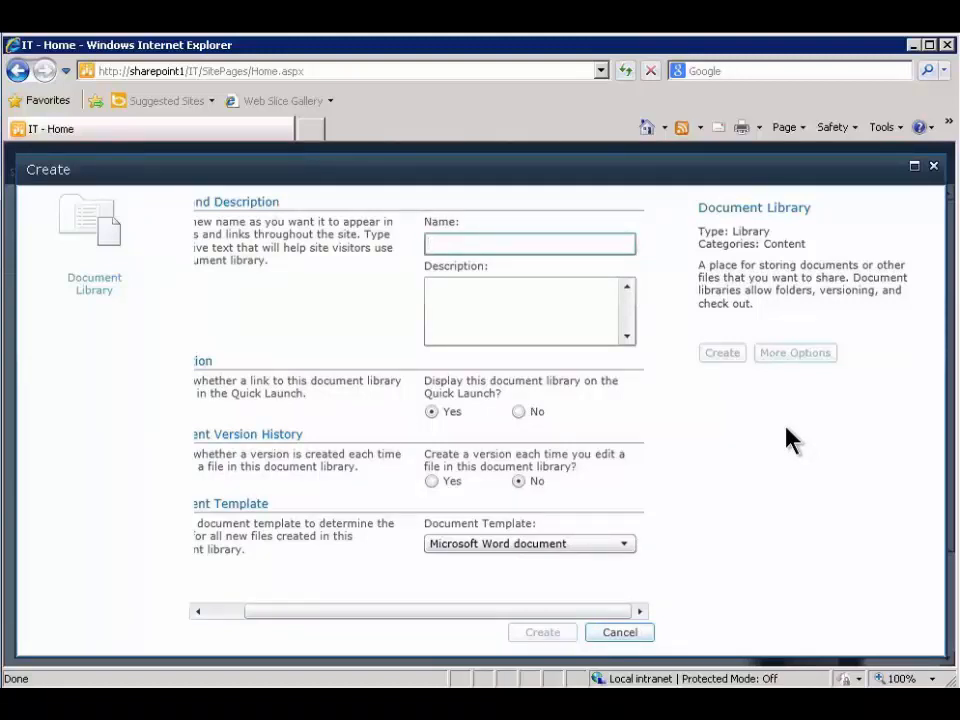
type("Tut")
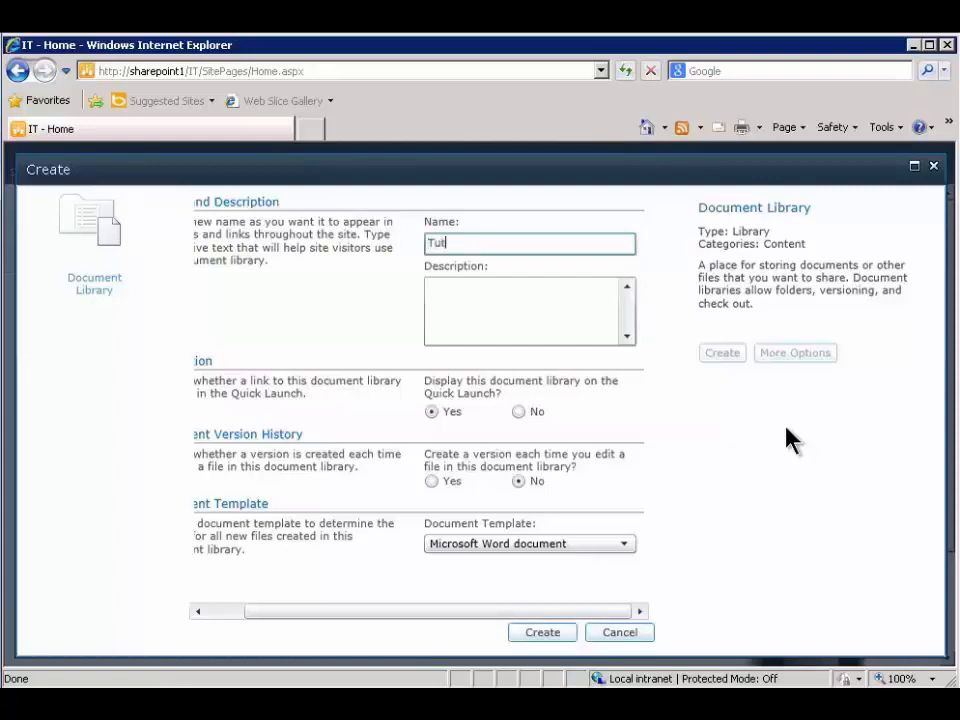
type("orials")
left_click(624, 545)
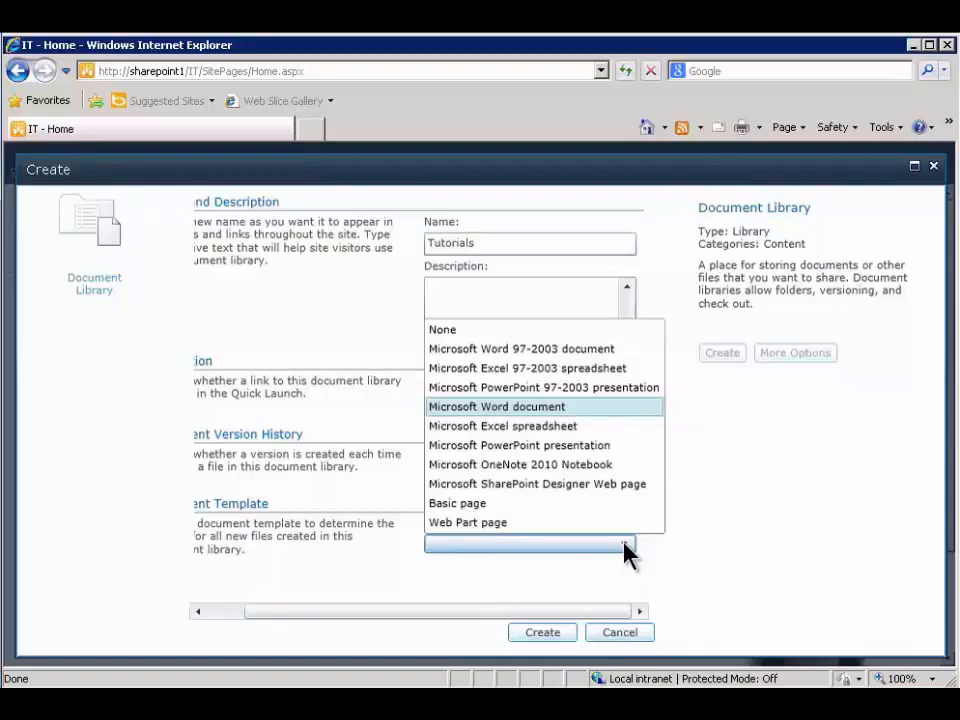
left_click(615, 455)
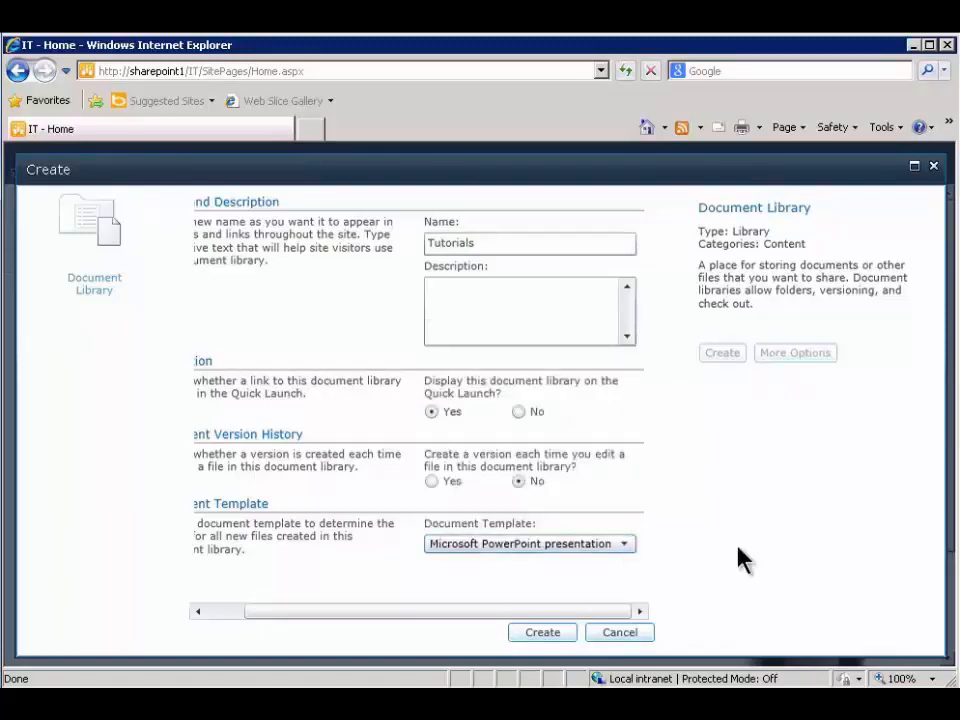
left_click(561, 634)
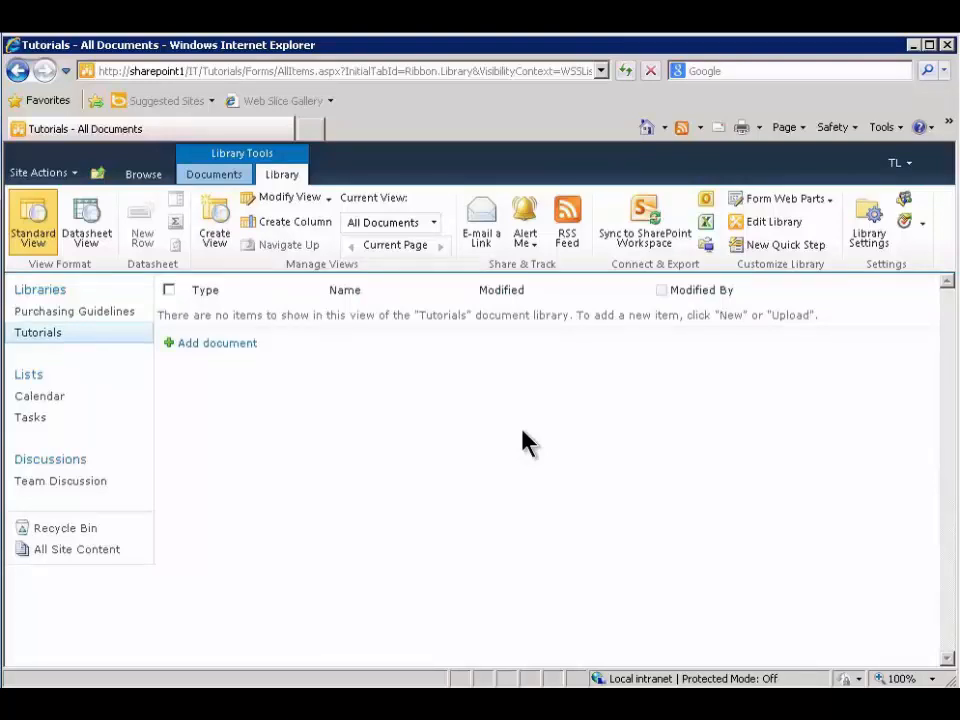
Upload the Excel 2010 presentation from the Demo folder to the Tutorials library
left_click(223, 346)
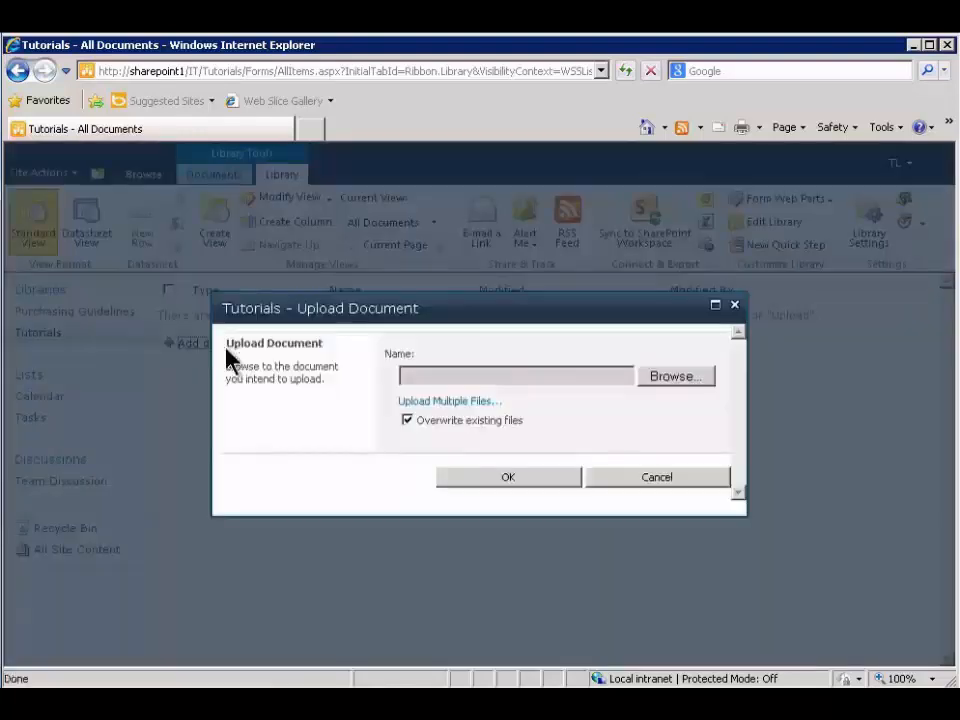
left_click(672, 376)
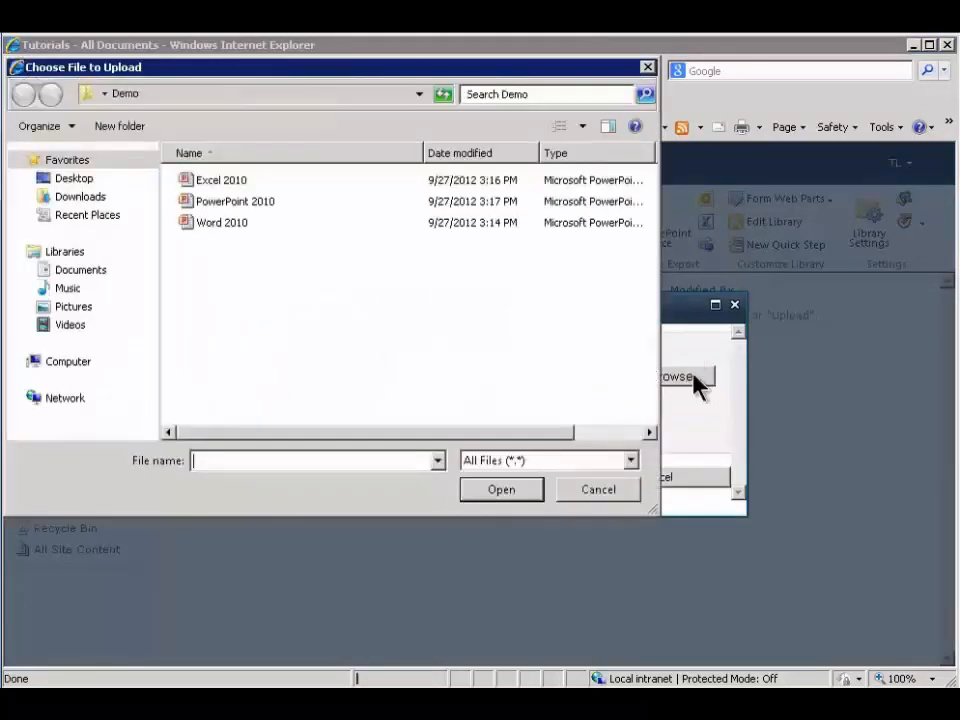
left_click(231, 186)
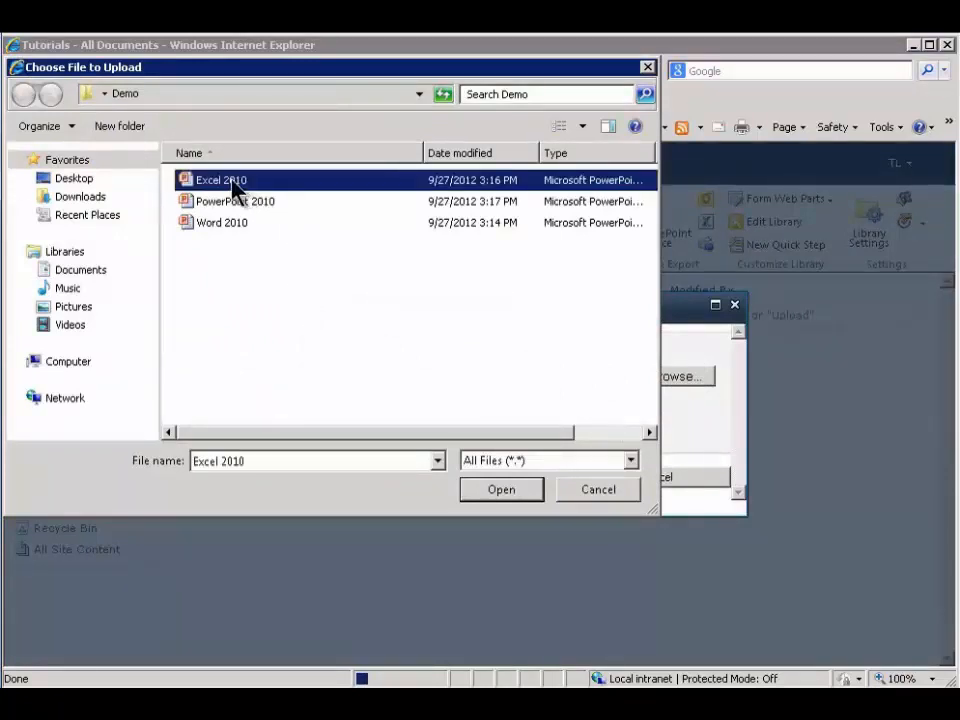
left_click(497, 490)
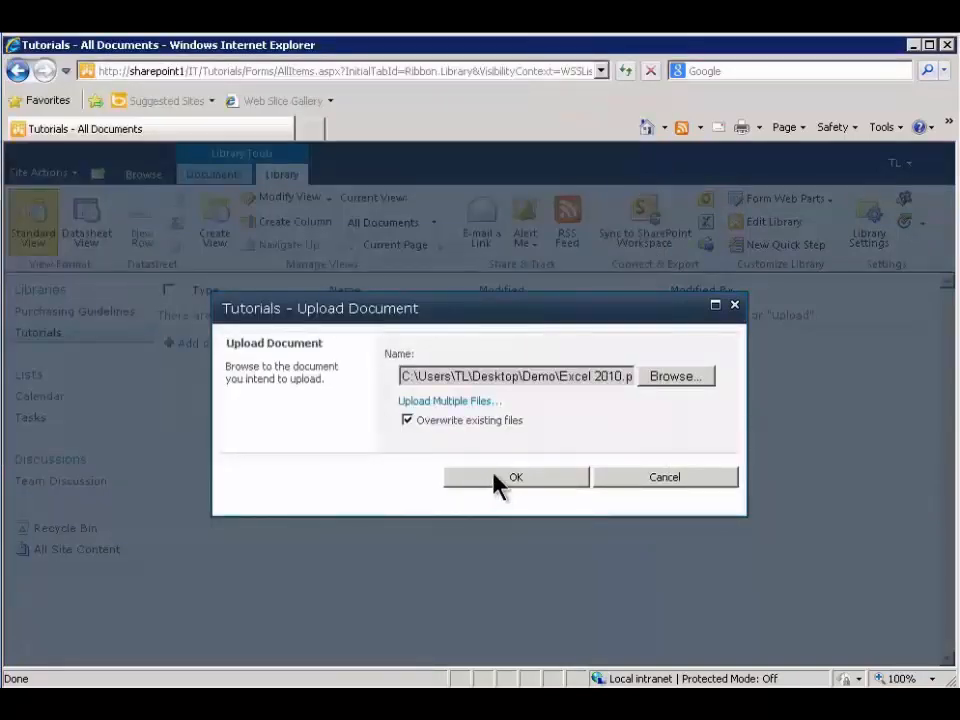
left_click(497, 478)
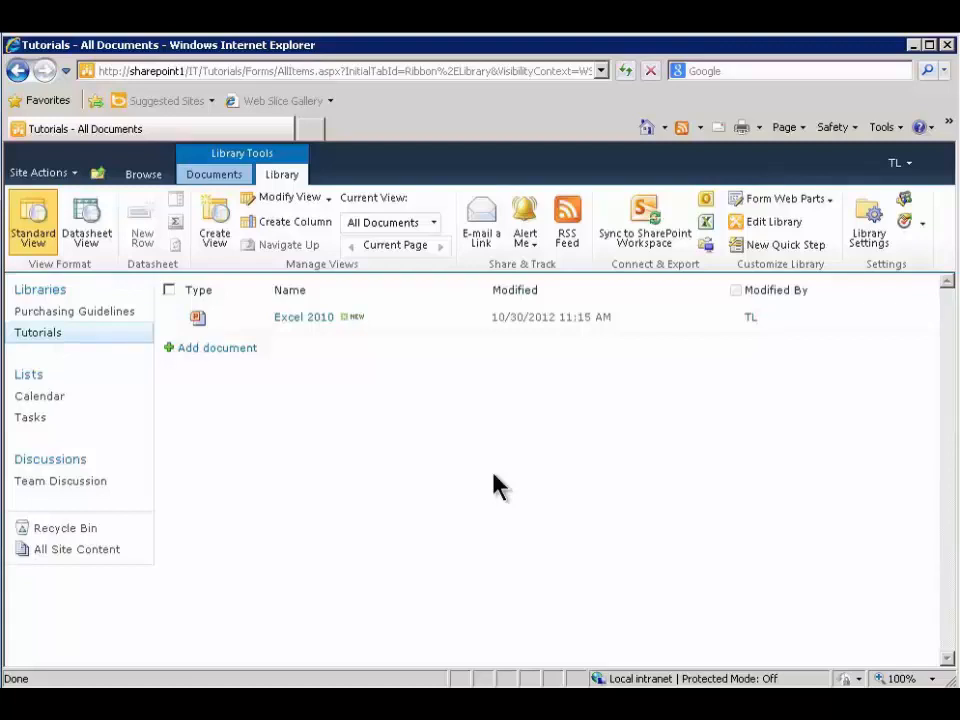
Upload the PowerPoint 2010 and Word 2010 presentations together from the Demo folder to the Tutorials library
left_click(236, 355)
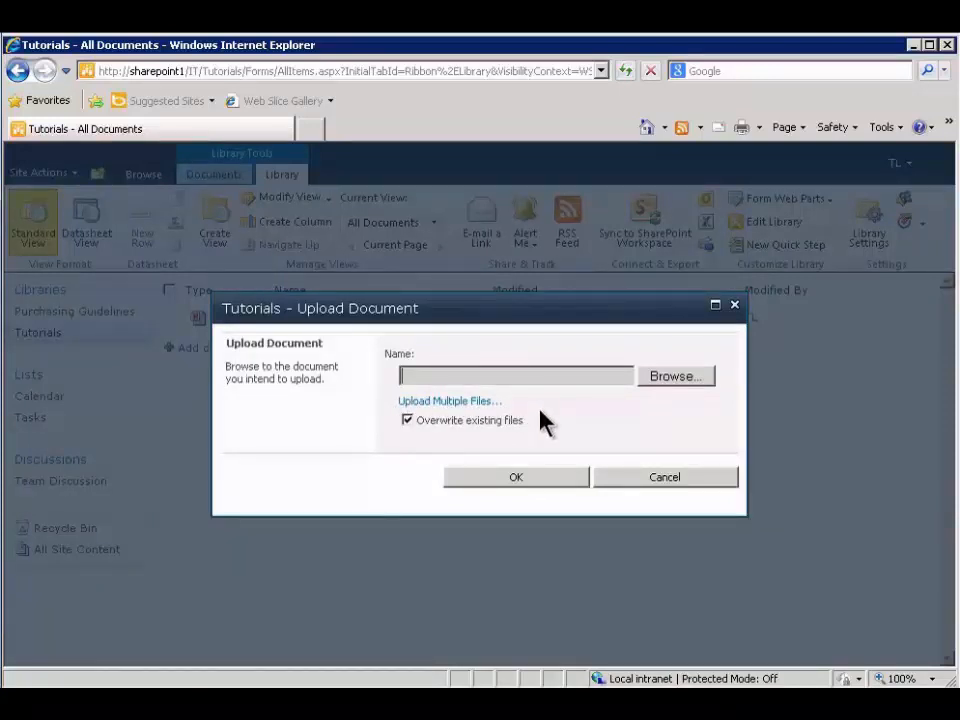
left_click(629, 477)
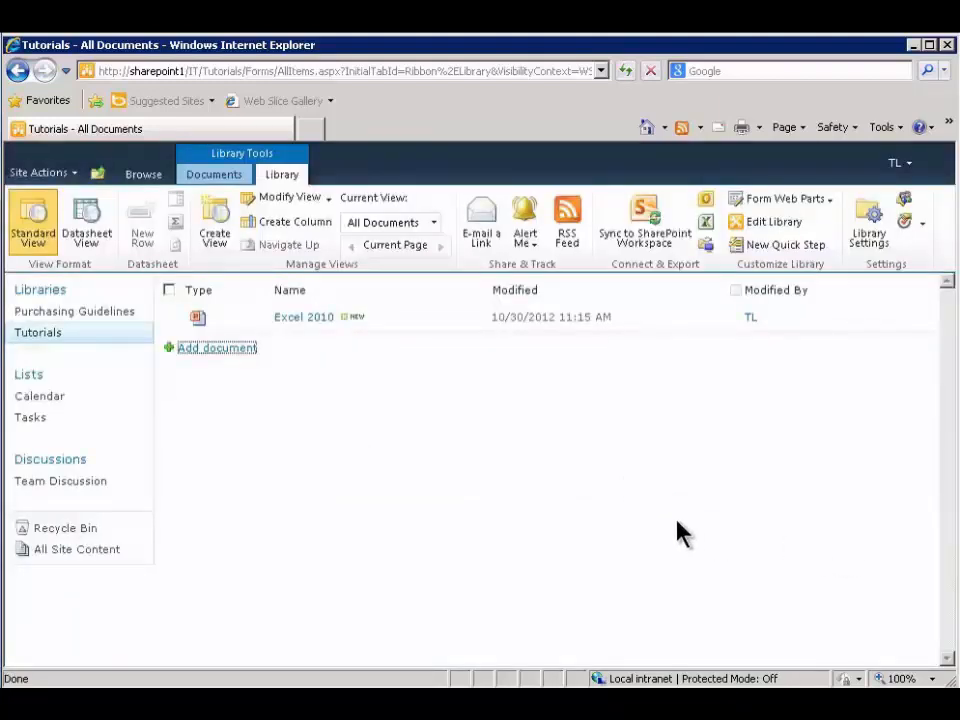
left_click(212, 176)
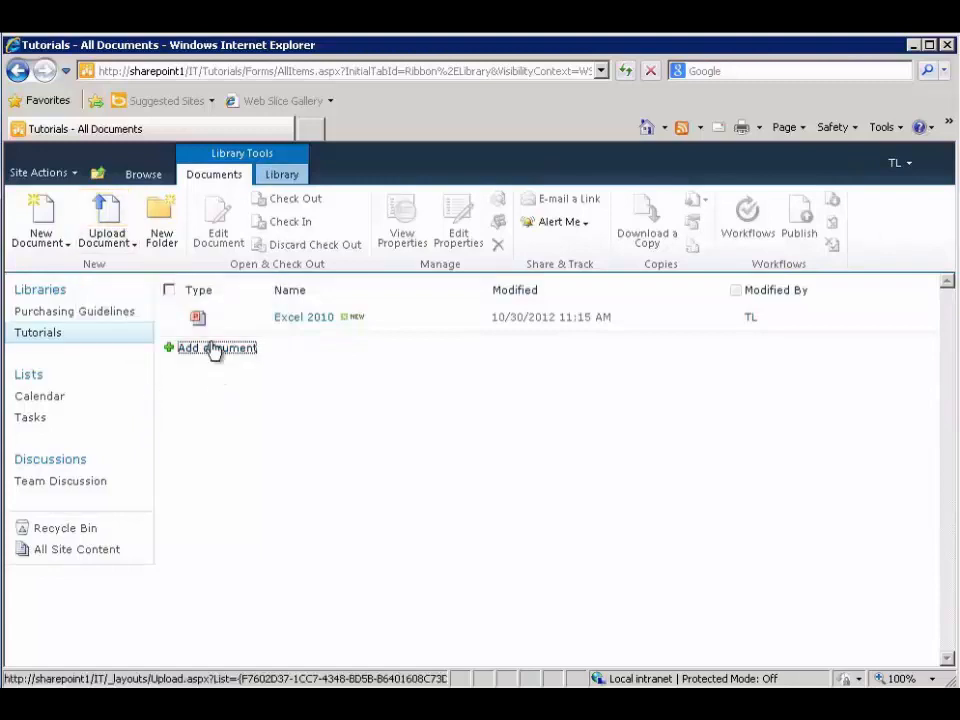
left_click(134, 246)
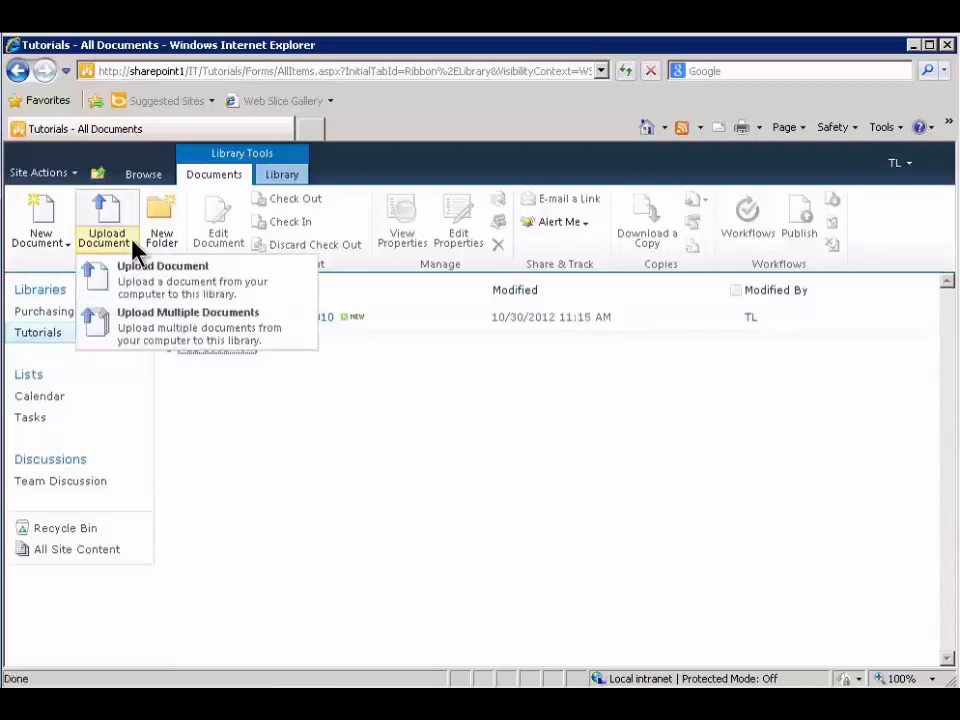
left_click(303, 333)
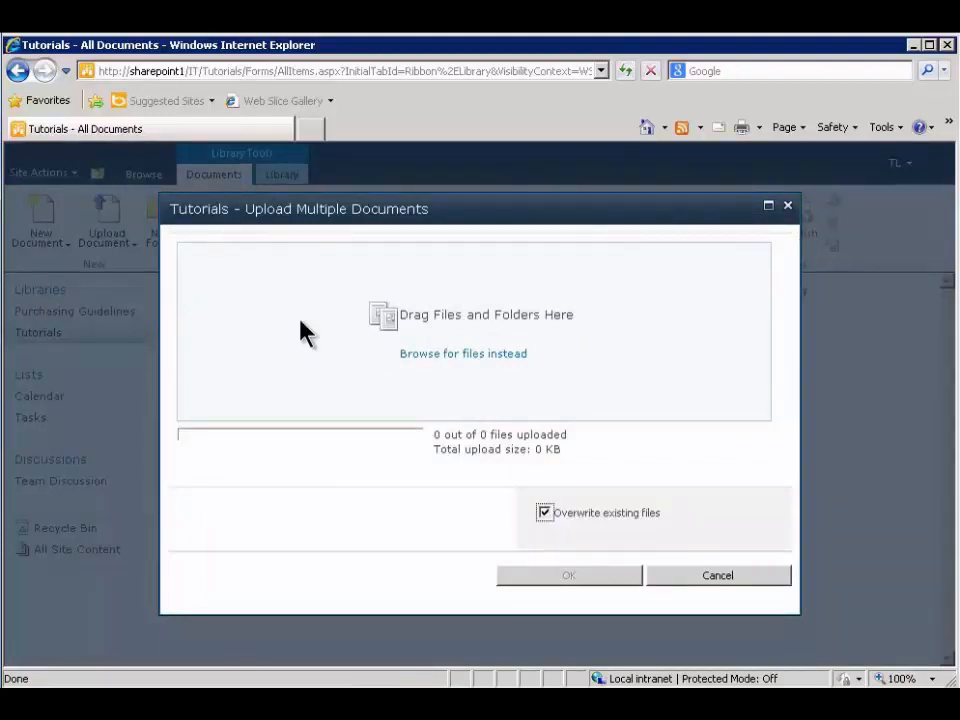
left_click(476, 355)
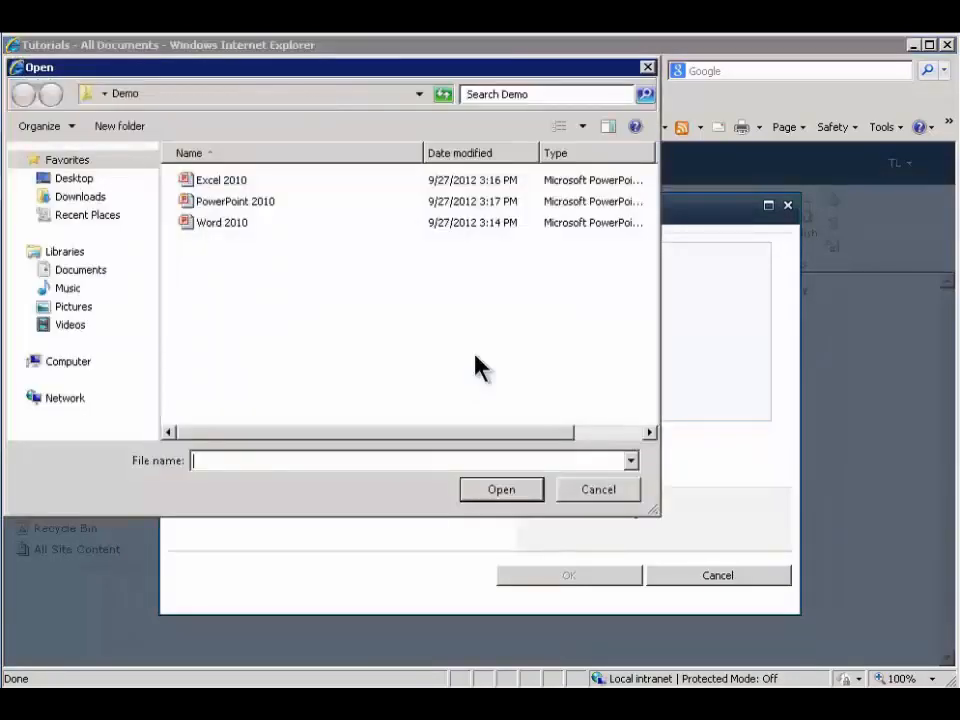
left_click(235, 203)
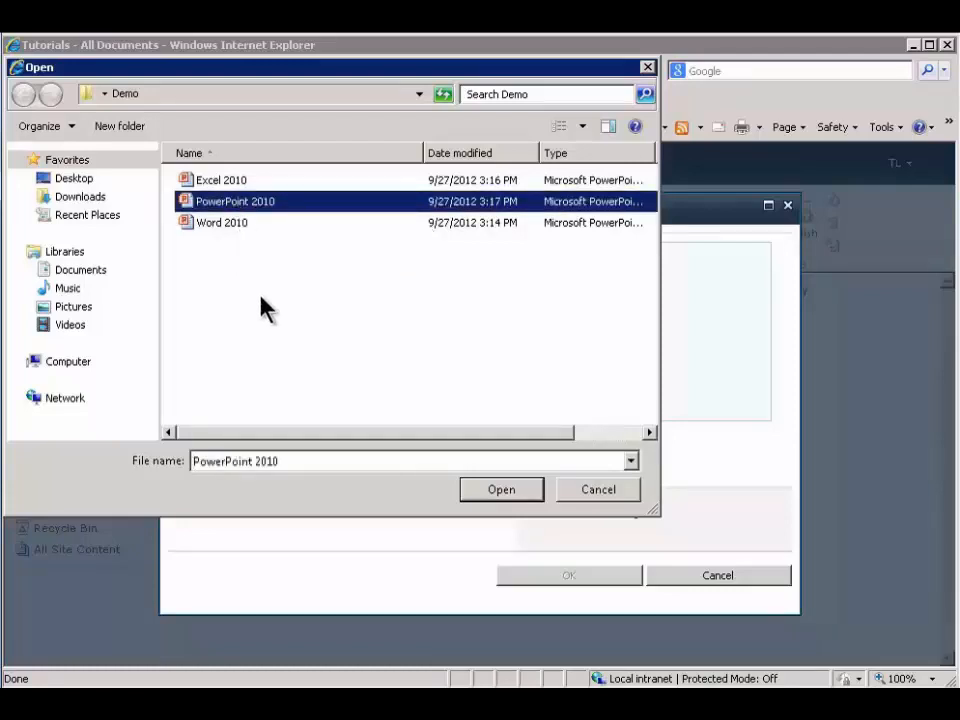
left_click(222, 223, "ctrl")
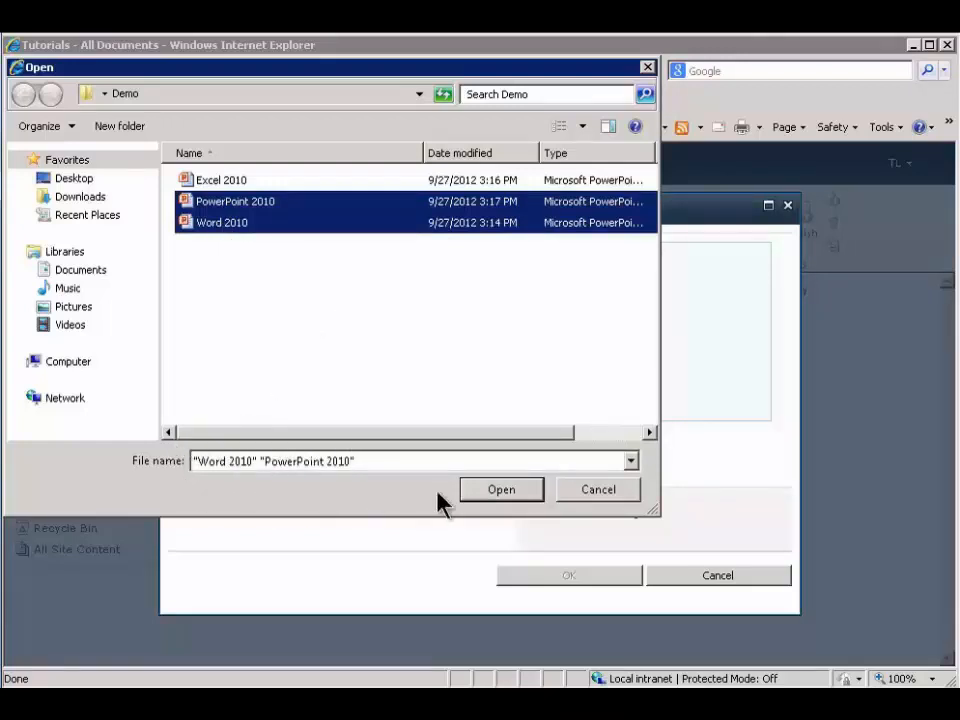
left_click(501, 490)
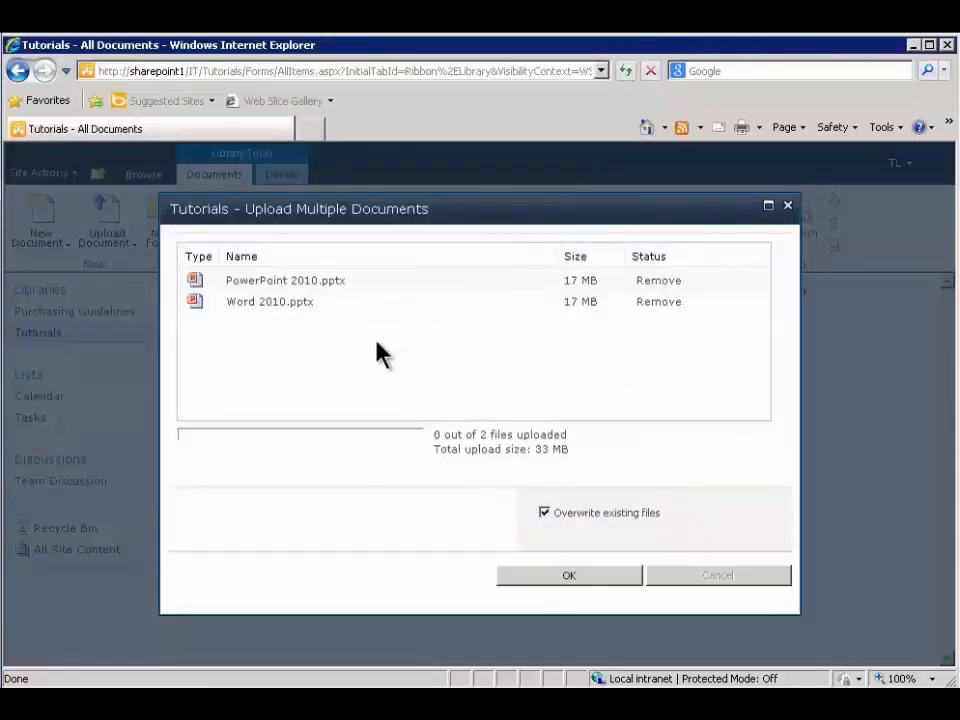
left_click(572, 580)
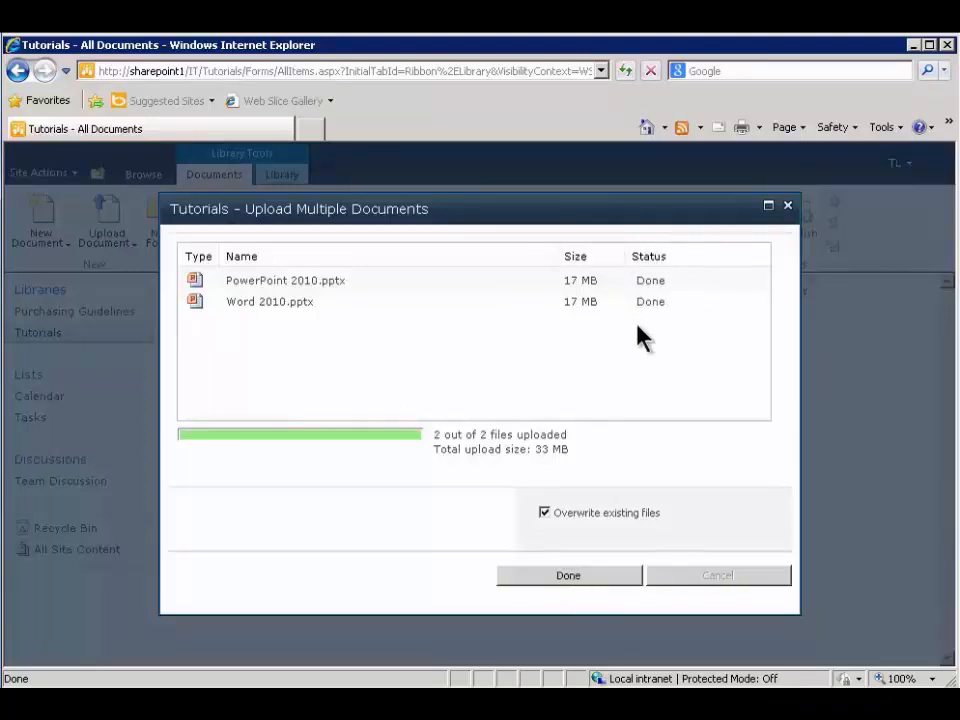
left_click(600, 588)
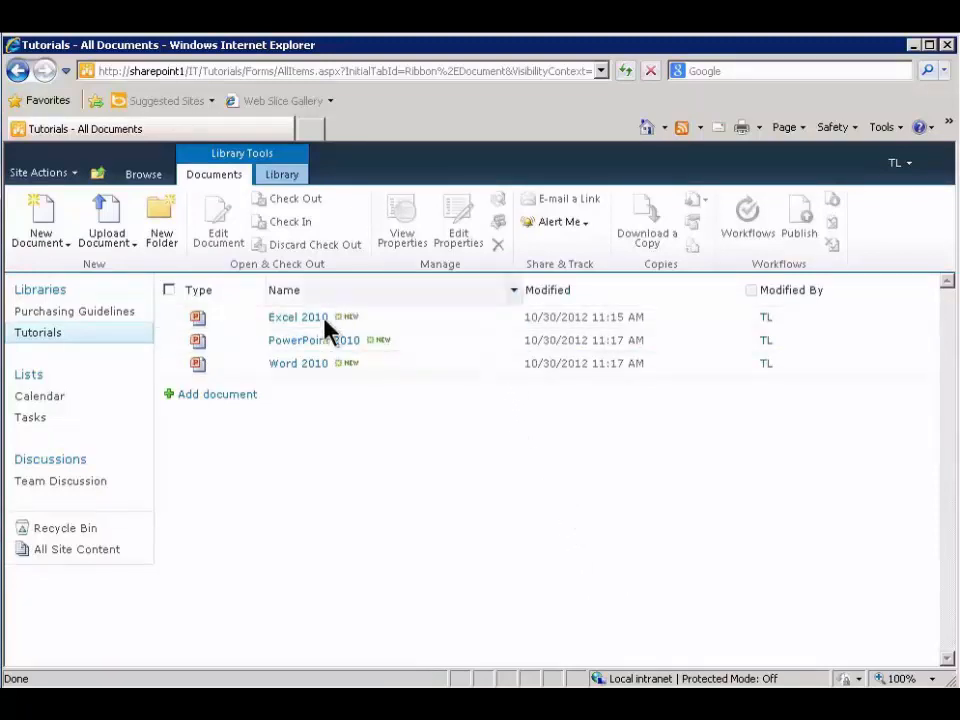
View the properties of the Excel 2010 document in the Tutorials library and open the presentation as read-only
left_click(516, 318)
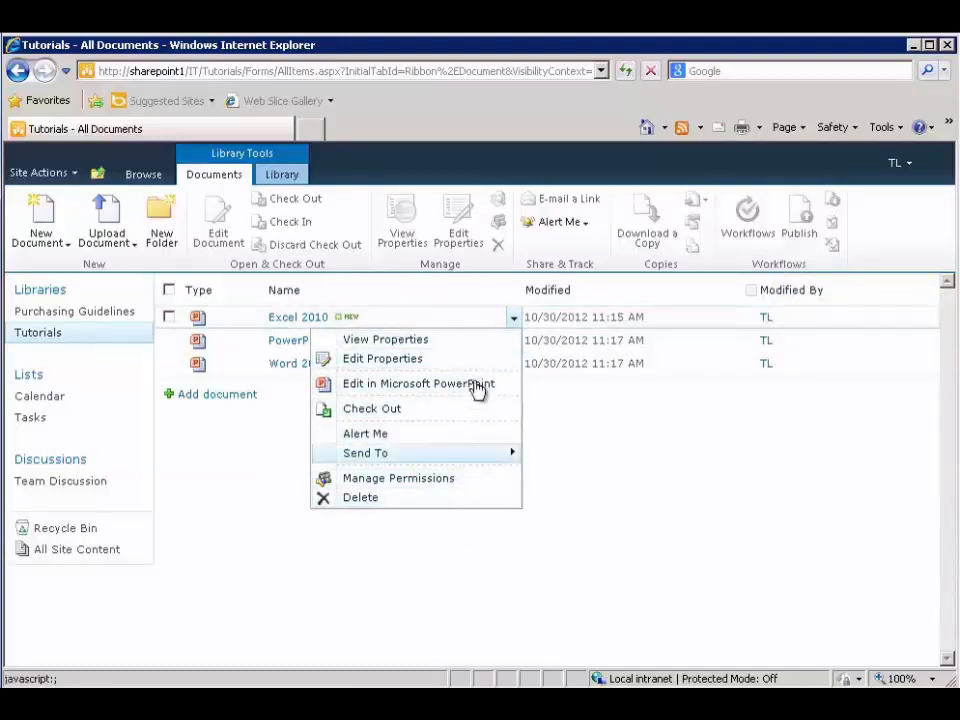
left_click(474, 339)
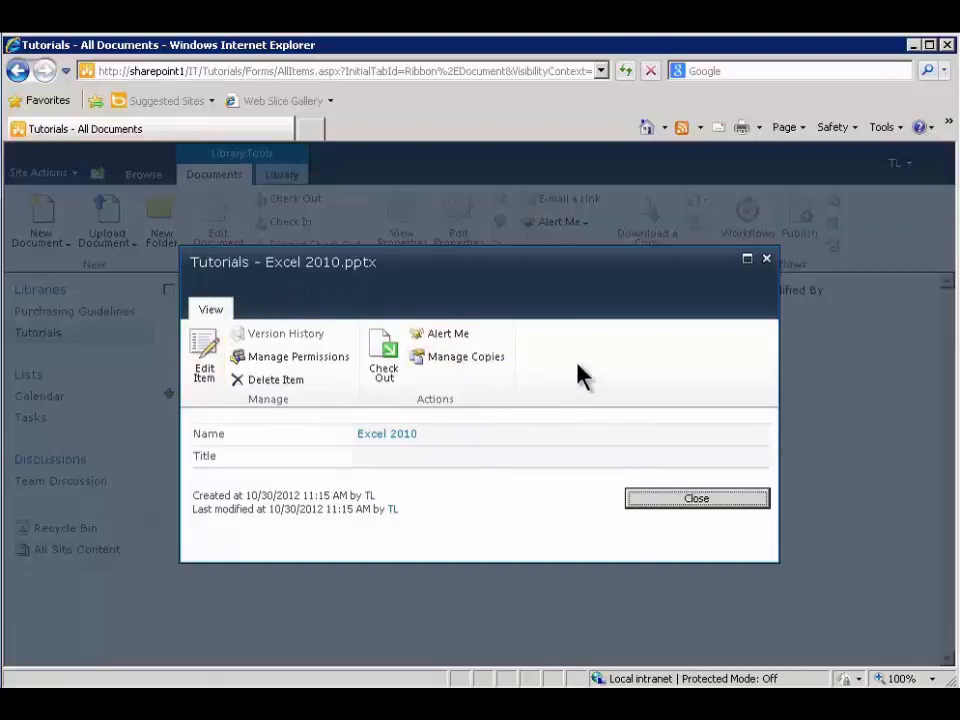
left_click(660, 499)
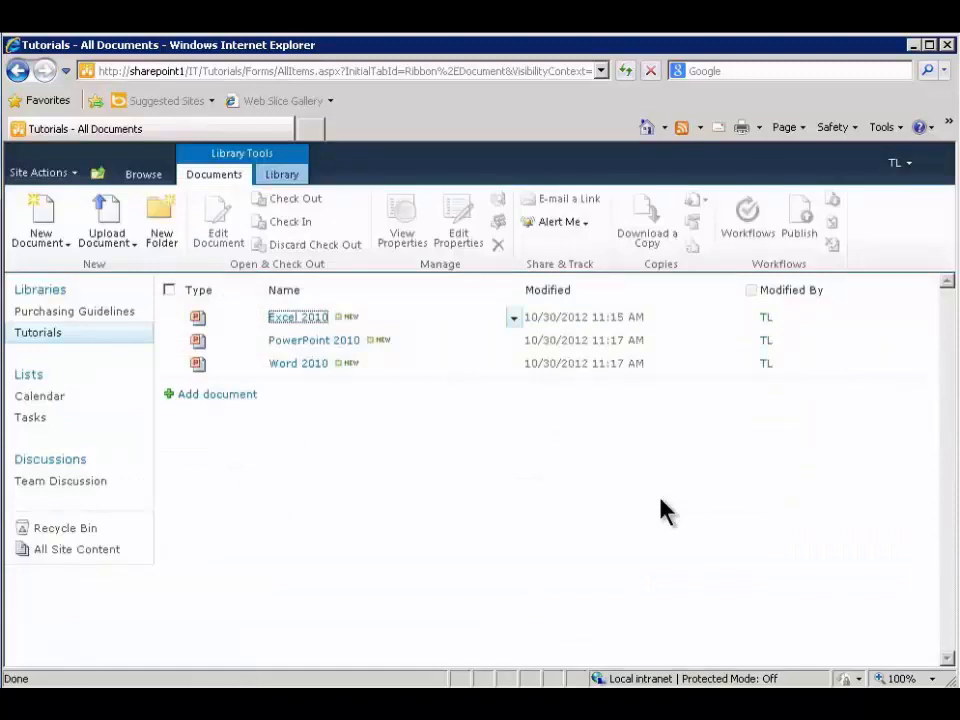
left_click(292, 320)
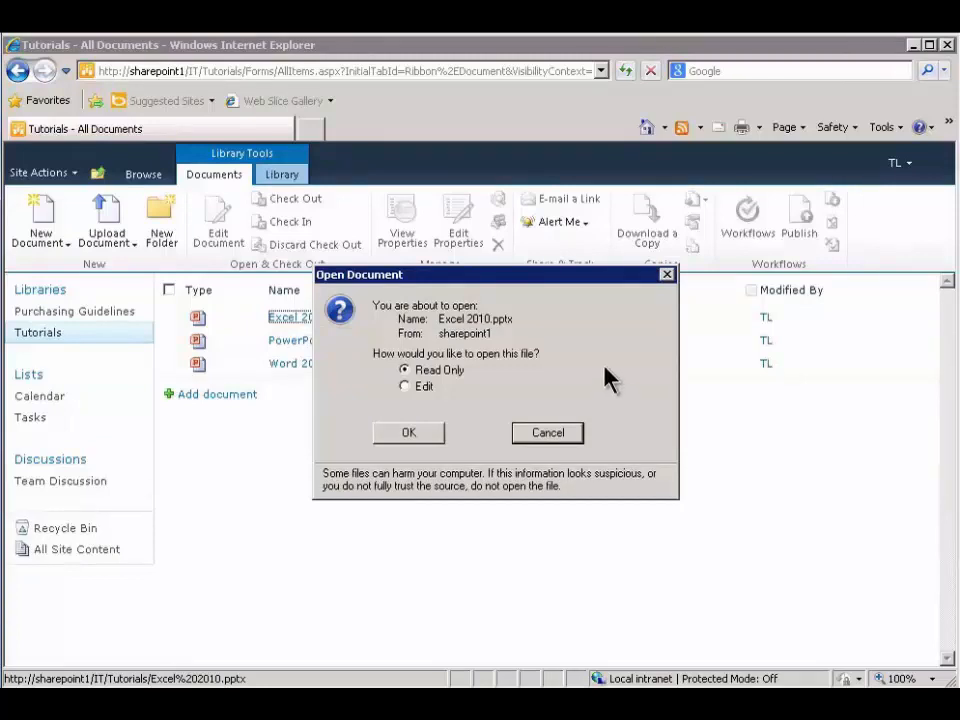
left_click(408, 433)
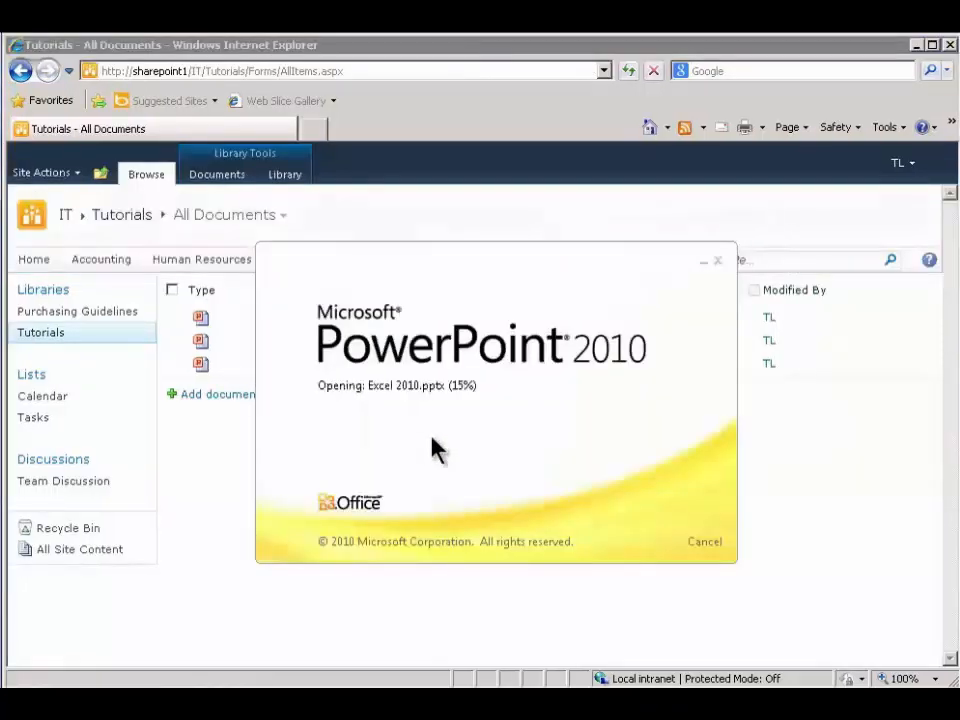
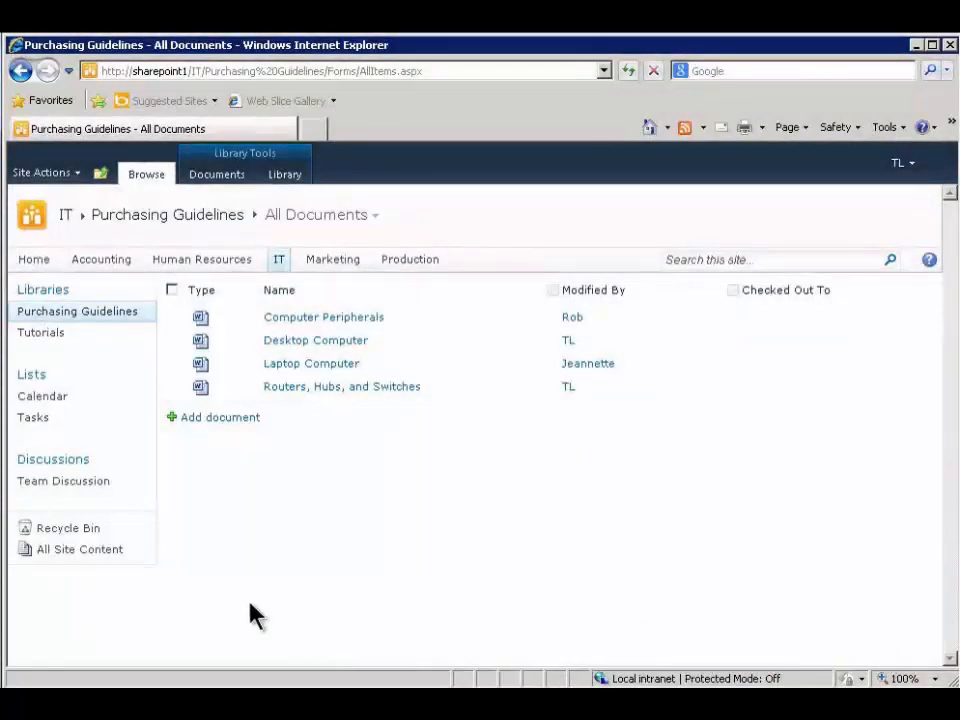
Go to the IT site's Tasks list and look at the actions offered for the Update Performance Point dashboard for Production task
left_click(33, 418)
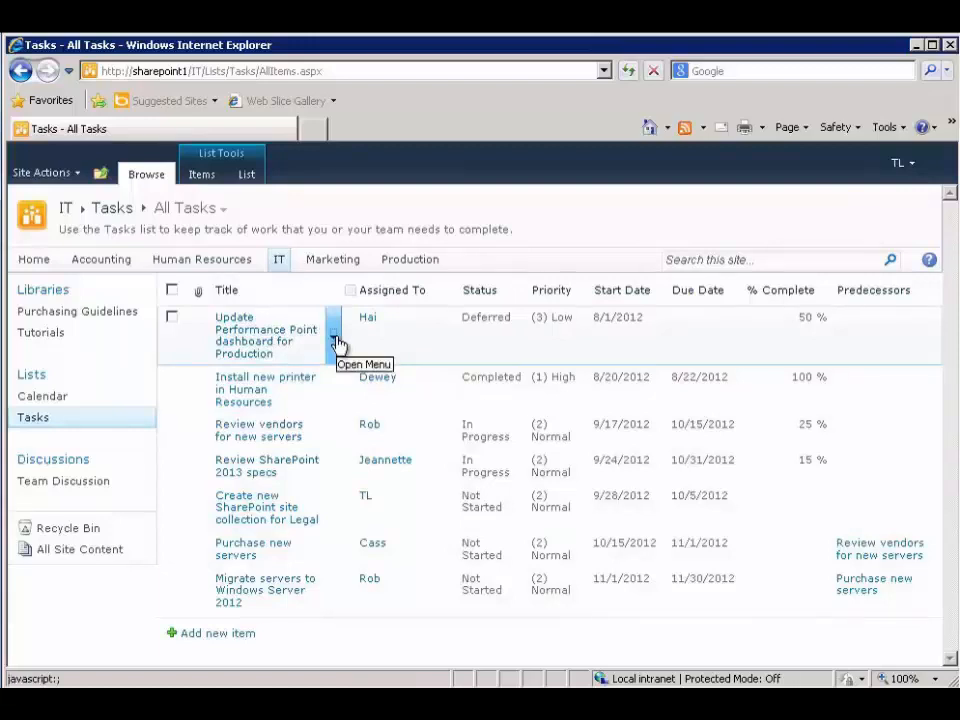
left_click(335, 344)
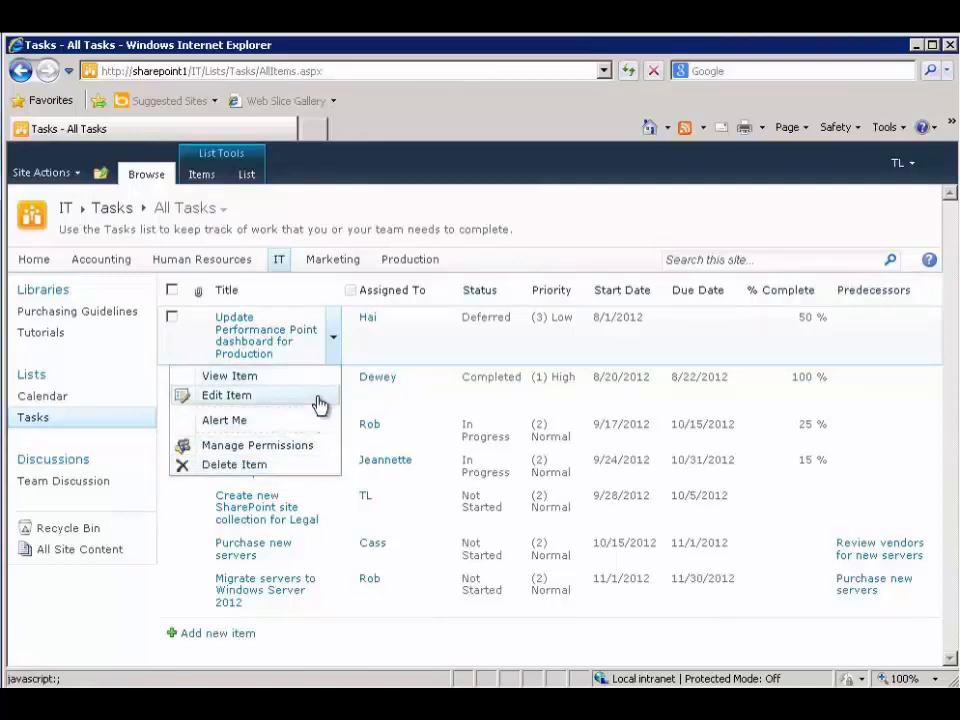
left_click(426, 214)
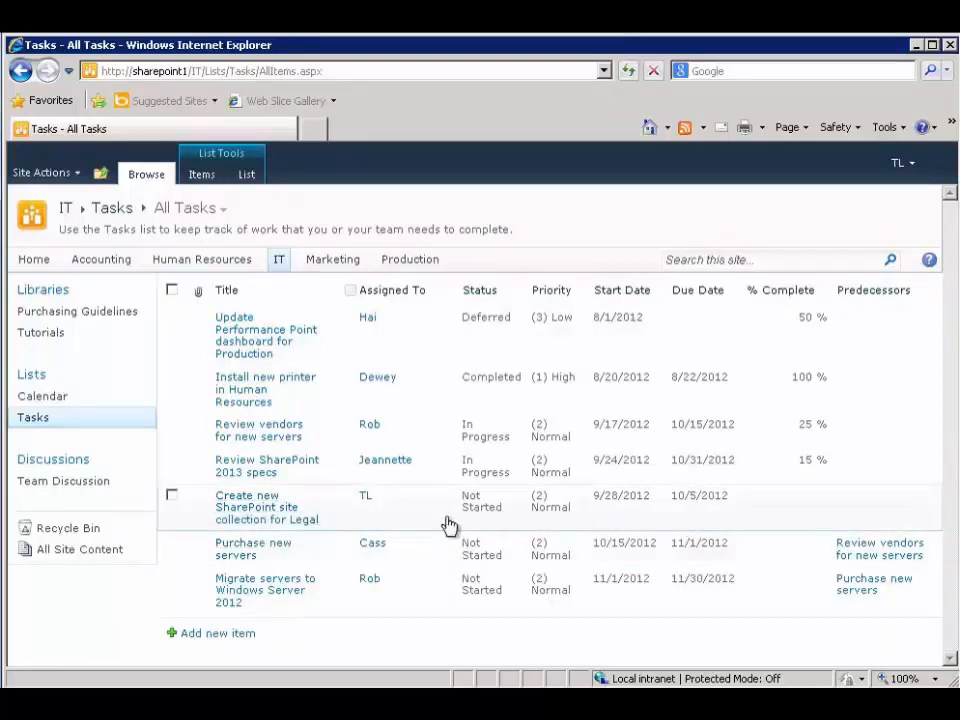
Set the status of the task Create new SharePoint site collection for Legal to Completed and save it
mouse_move(336, 517)
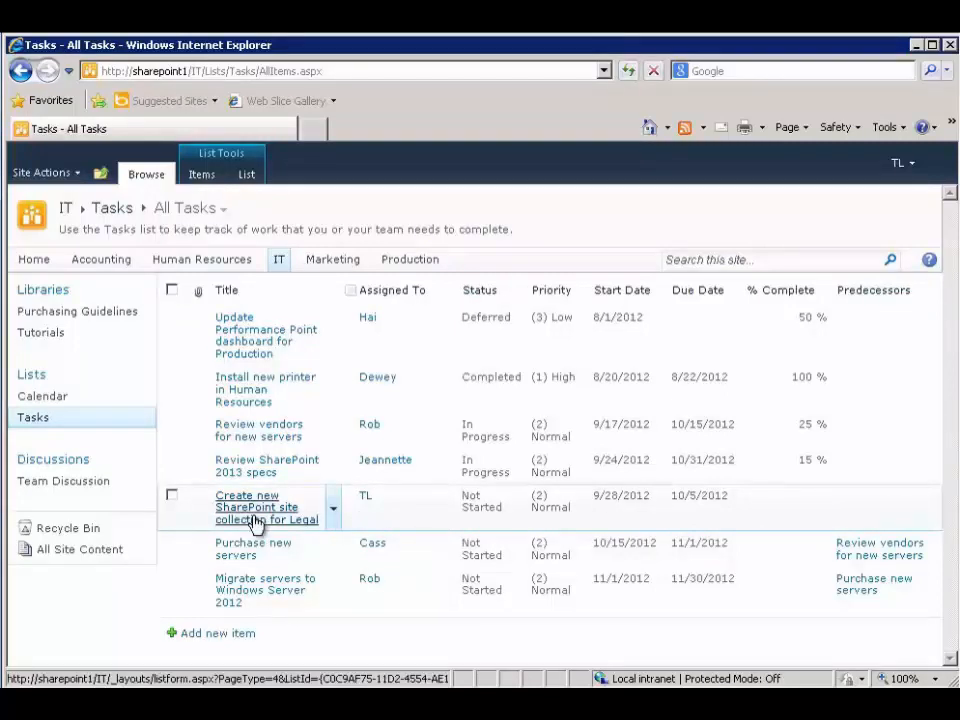
left_click(339, 505)
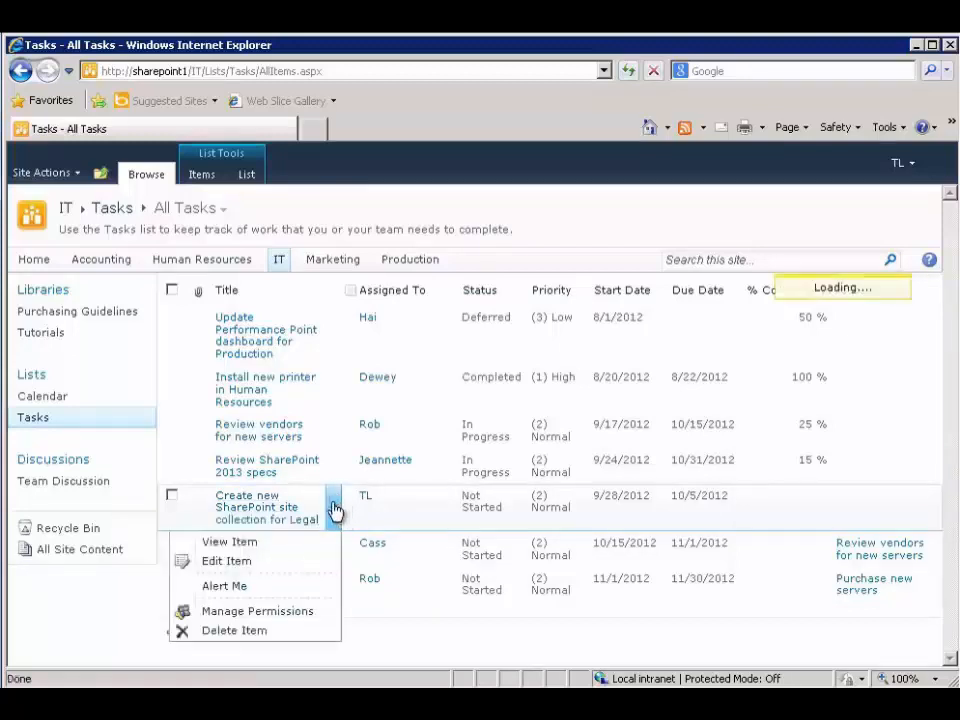
left_click(252, 569)
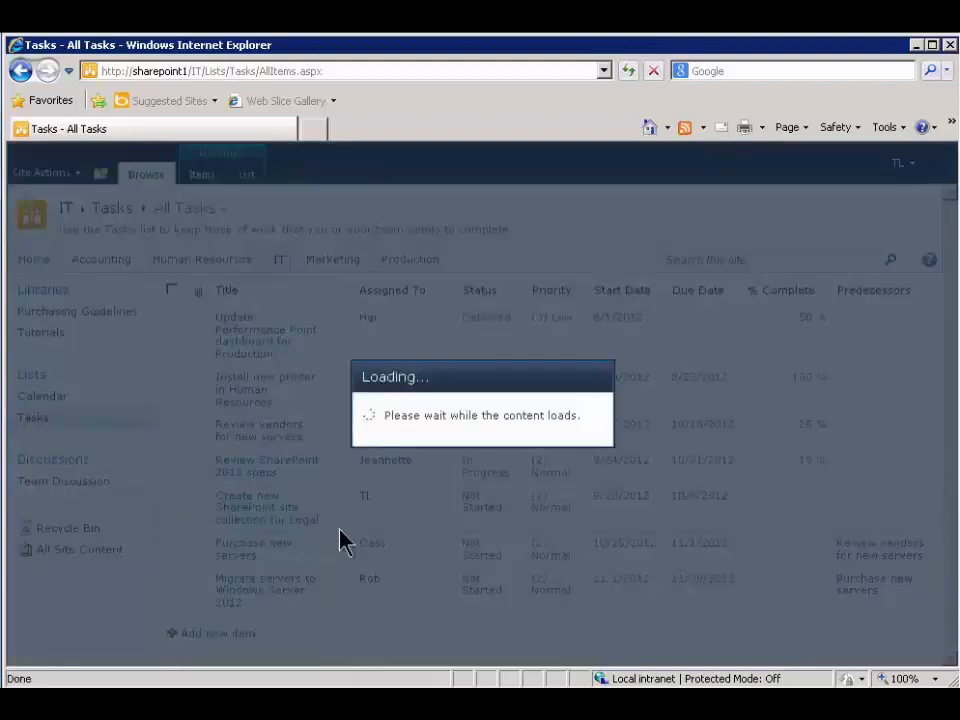
left_click(396, 553)
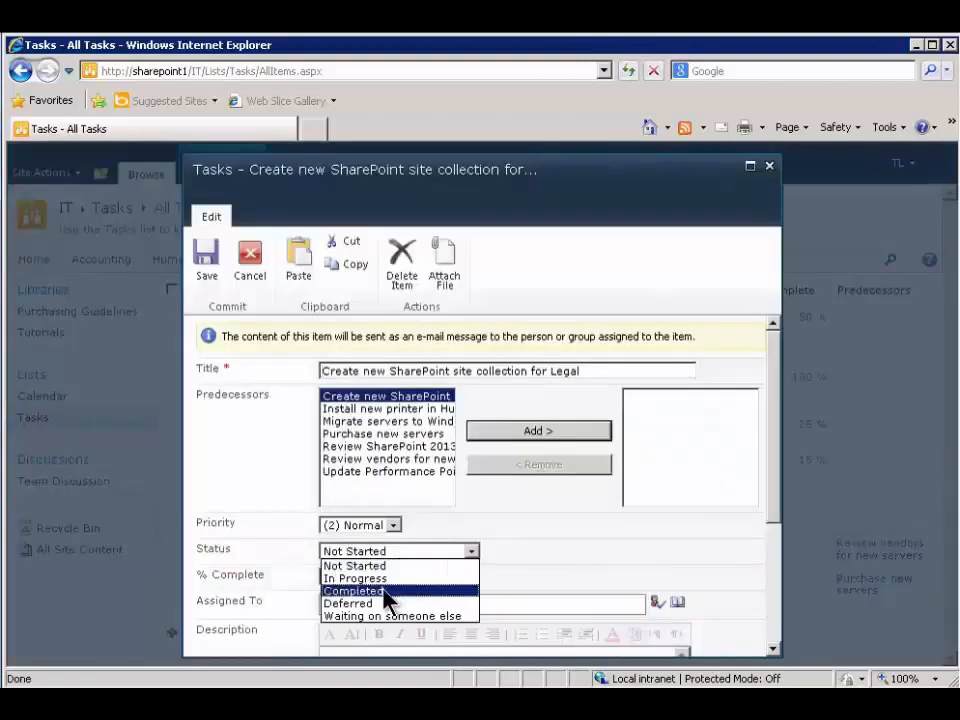
left_click(386, 592)
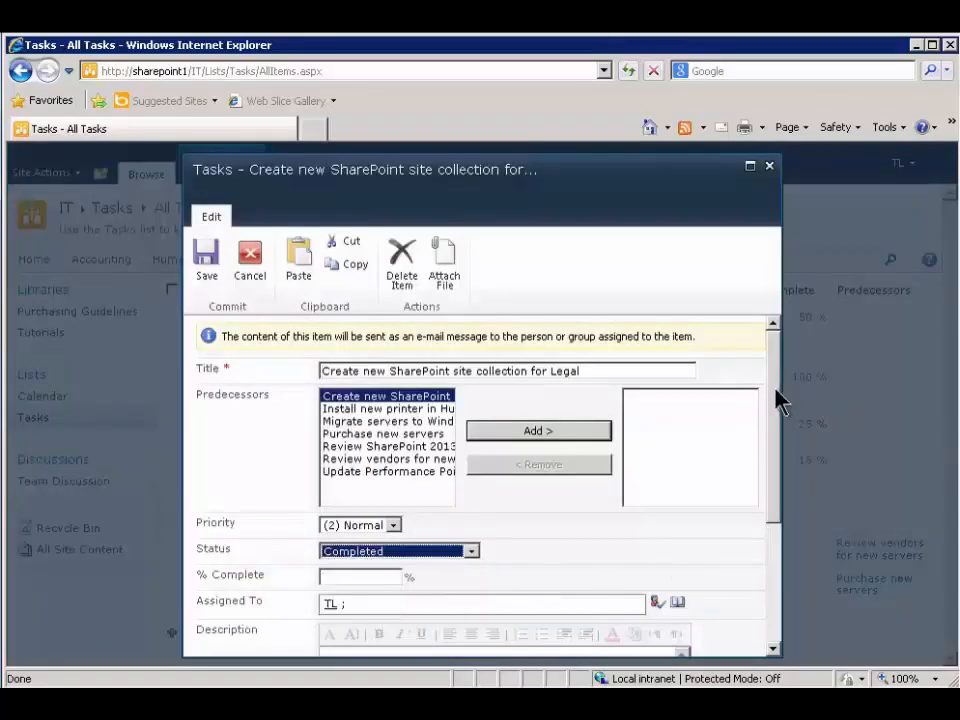
left_click_drag(780, 403, 776, 522)
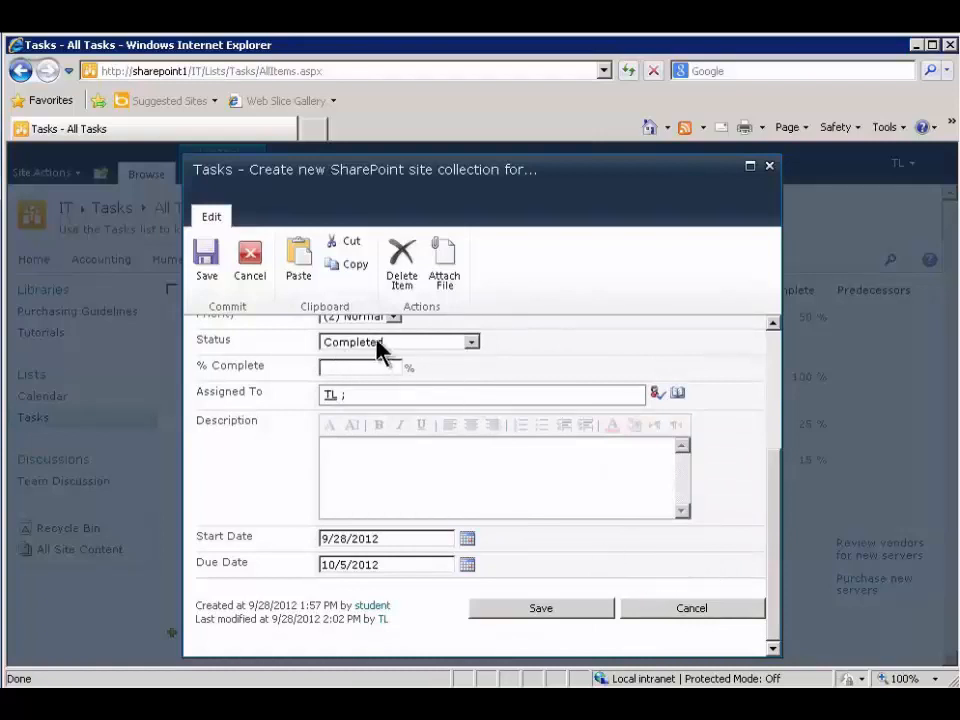
left_click(513, 611)
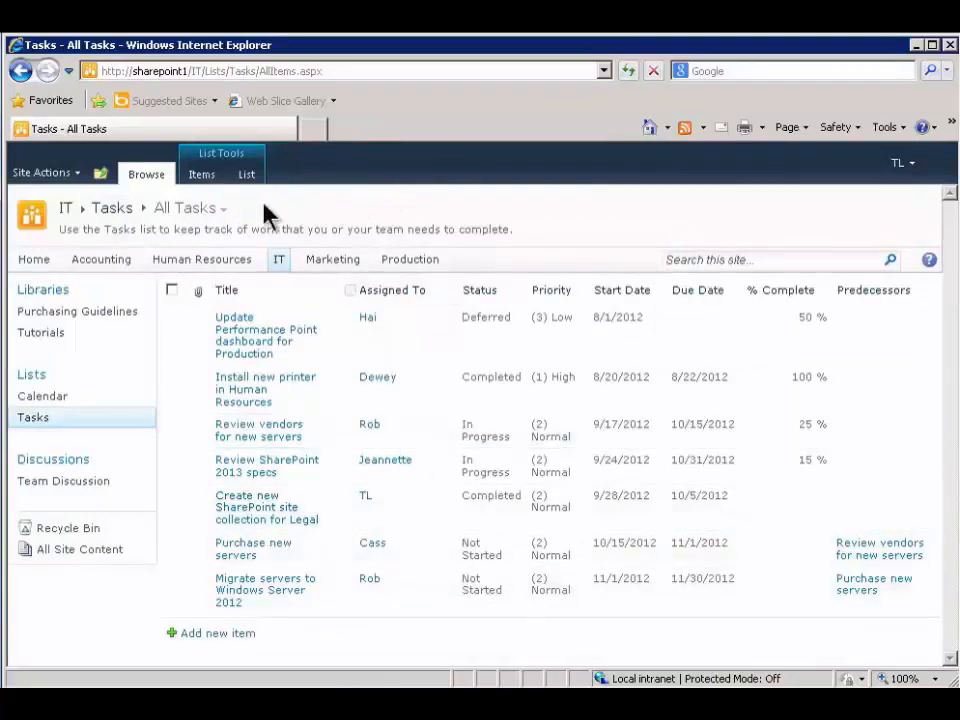
Look at the views available for the Tasks list
left_click(224, 214)
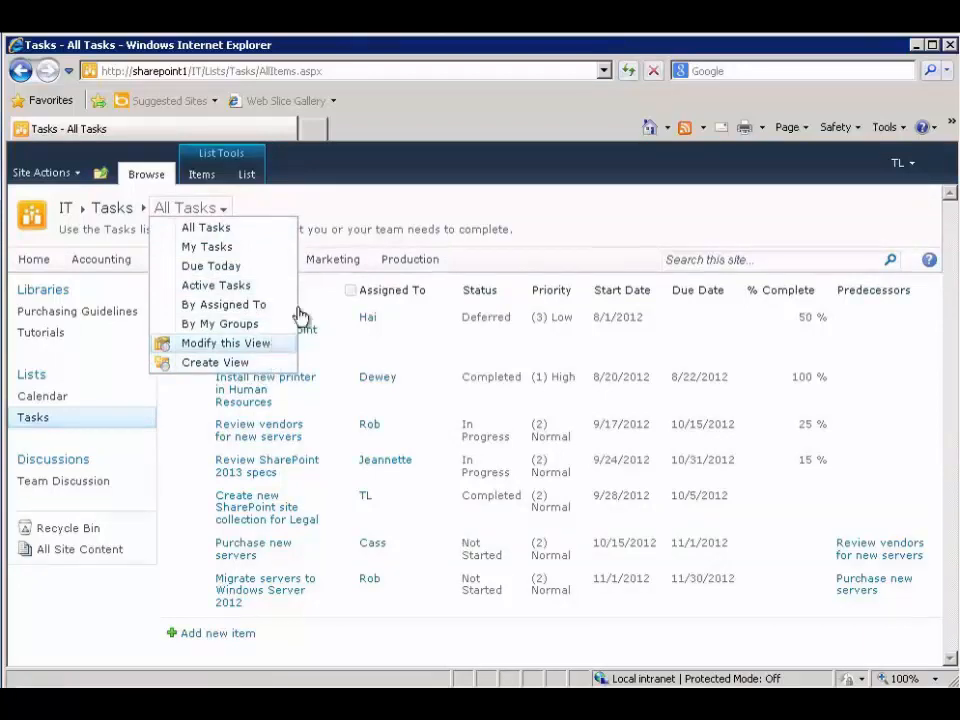
left_click(340, 208)
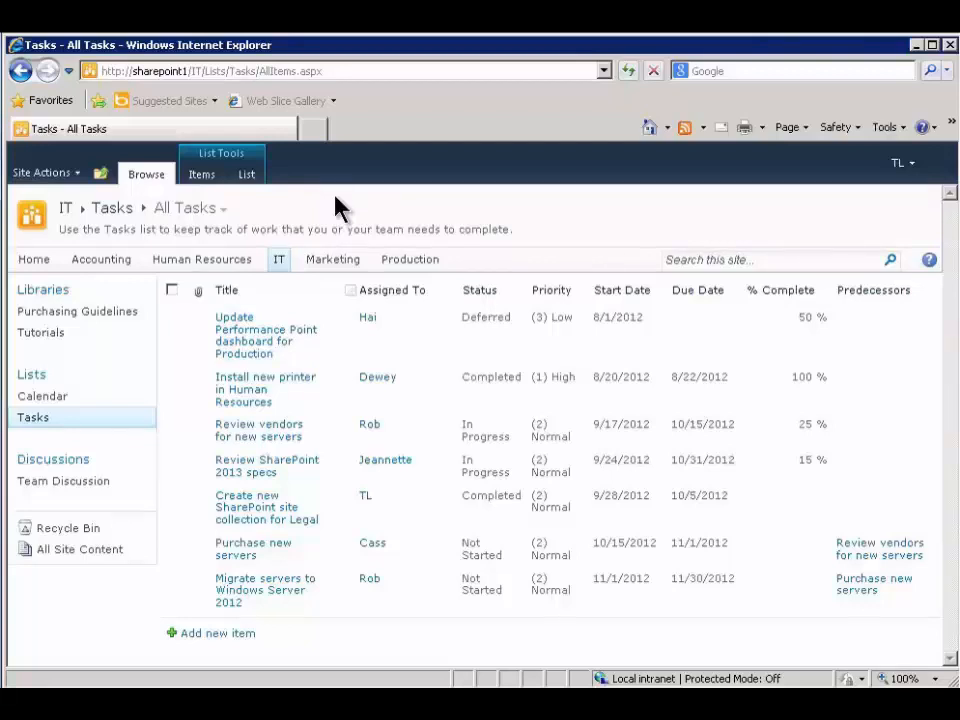
Start a new item in the Tasks list with the title Upload demo video to public web site
left_click(205, 636)
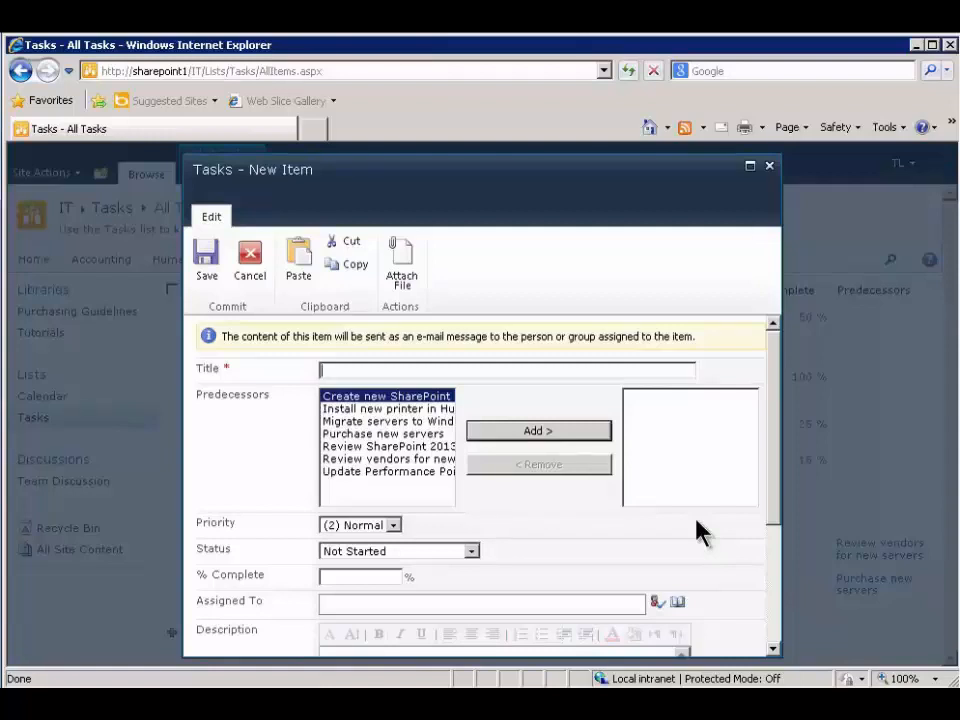
type("Upload demo vido t")
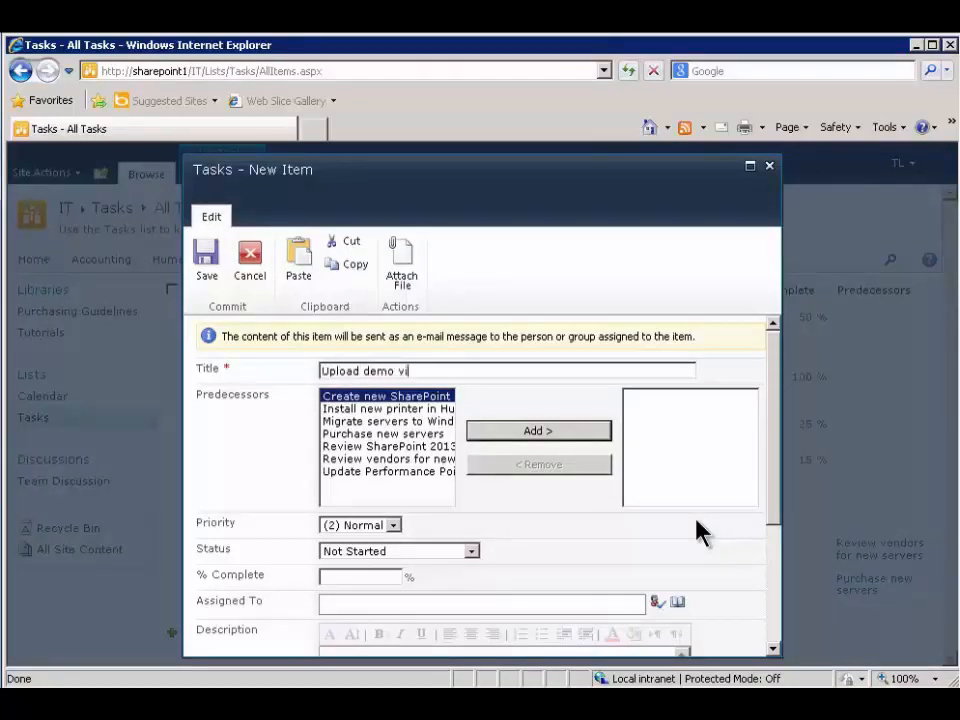
key("BackSpace")
key("BackSpace")
key("BackSpace")
type("eo to public ")
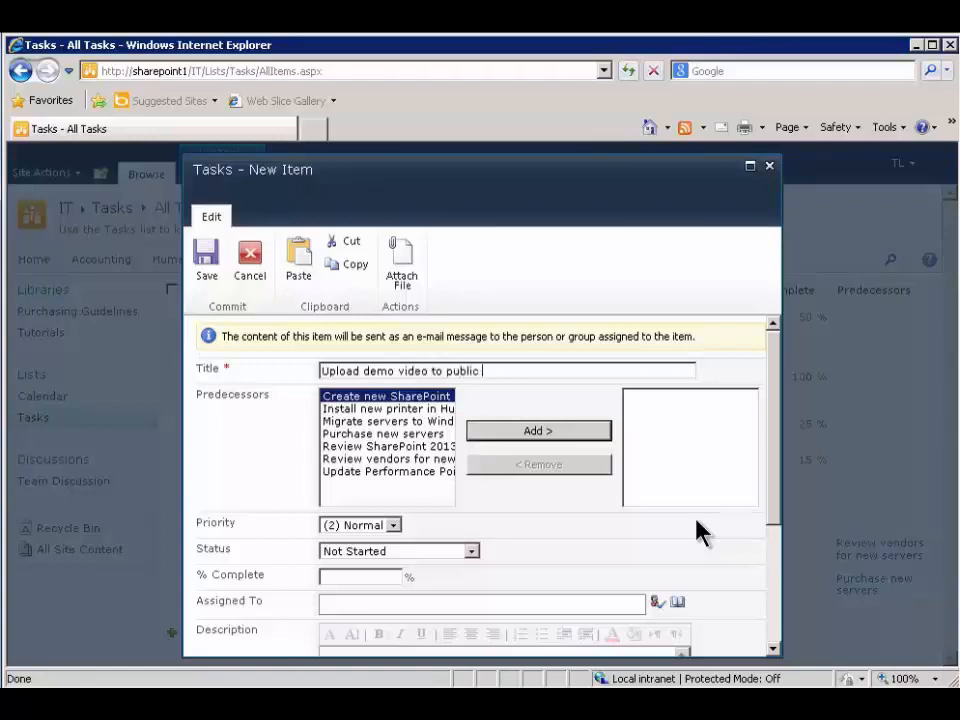
type("web site")
Give the new task priority (1) High, status In Progress and 50% complete, and assign it to the signed-in user
left_click(395, 526)
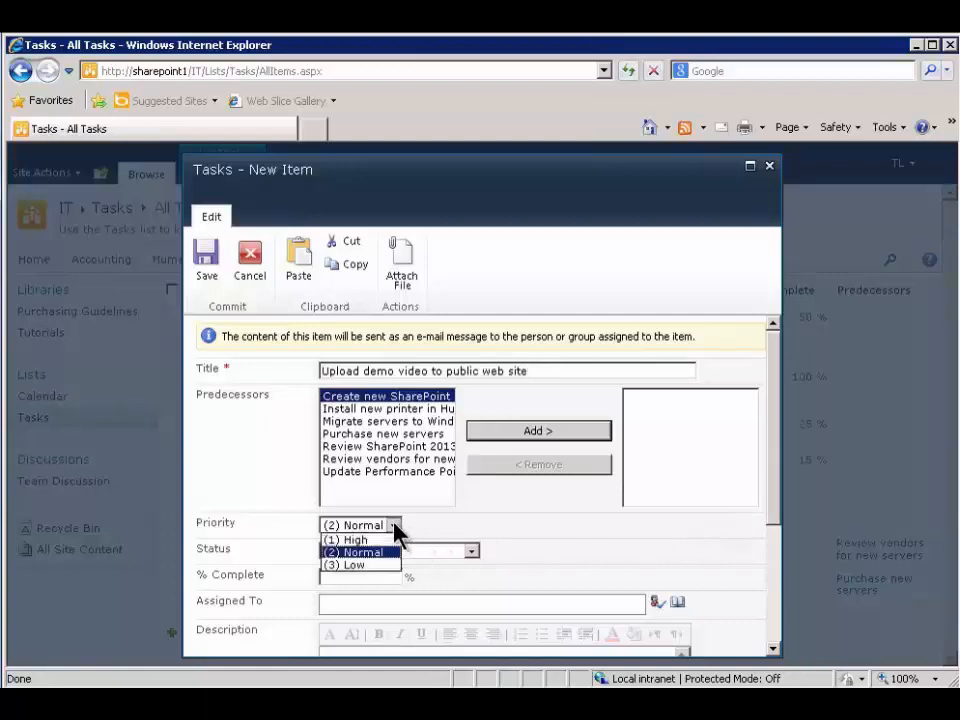
left_click(373, 542)
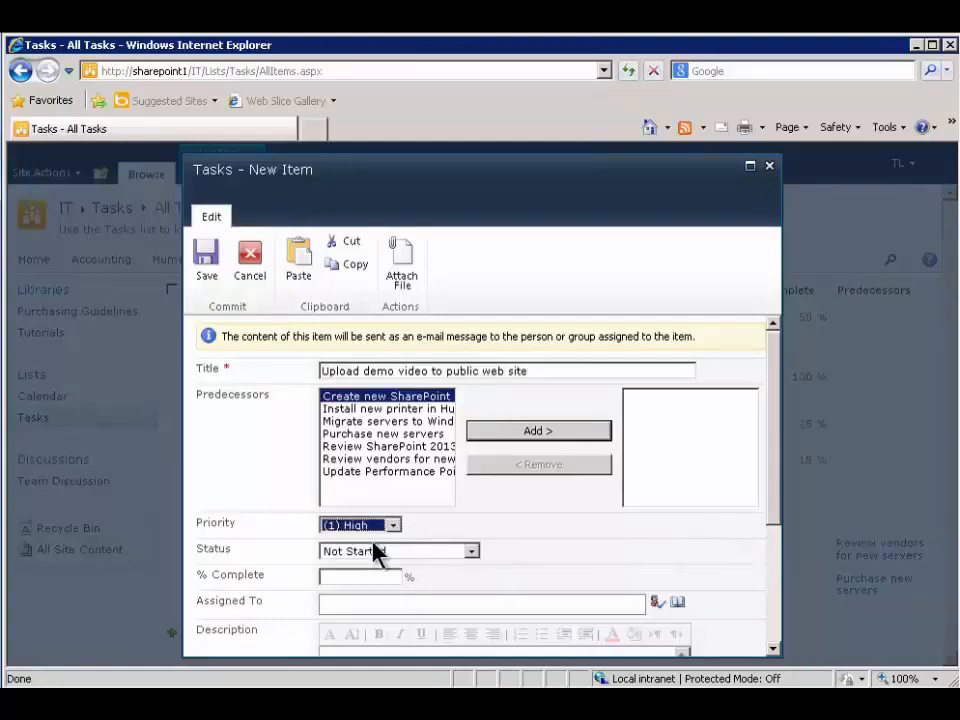
left_click(435, 553)
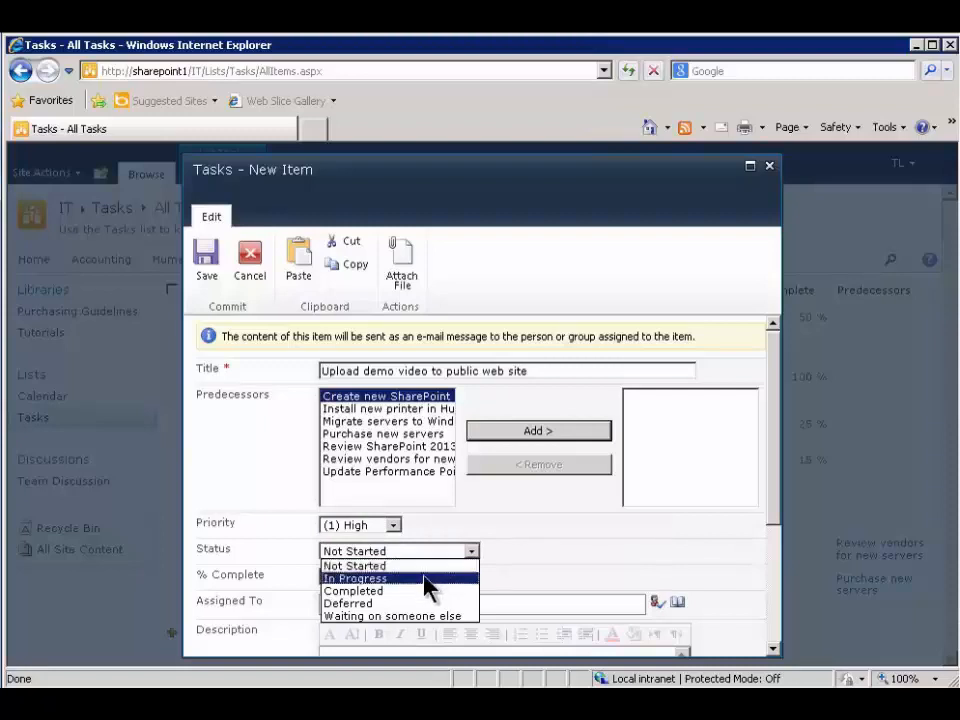
left_click(425, 580)
left_click(381, 576)
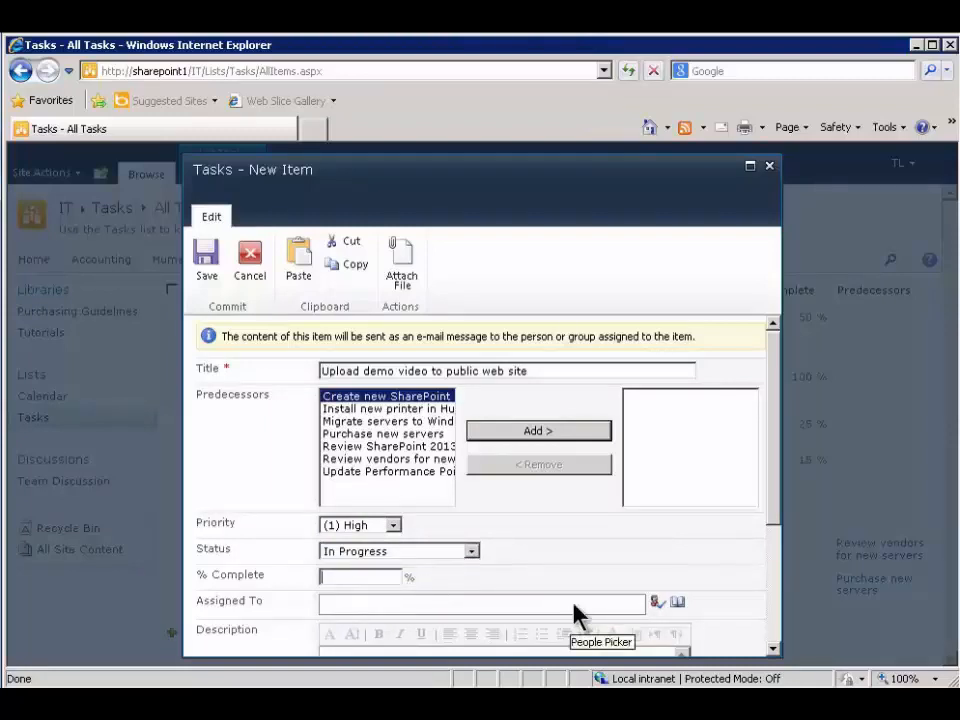
type("50")
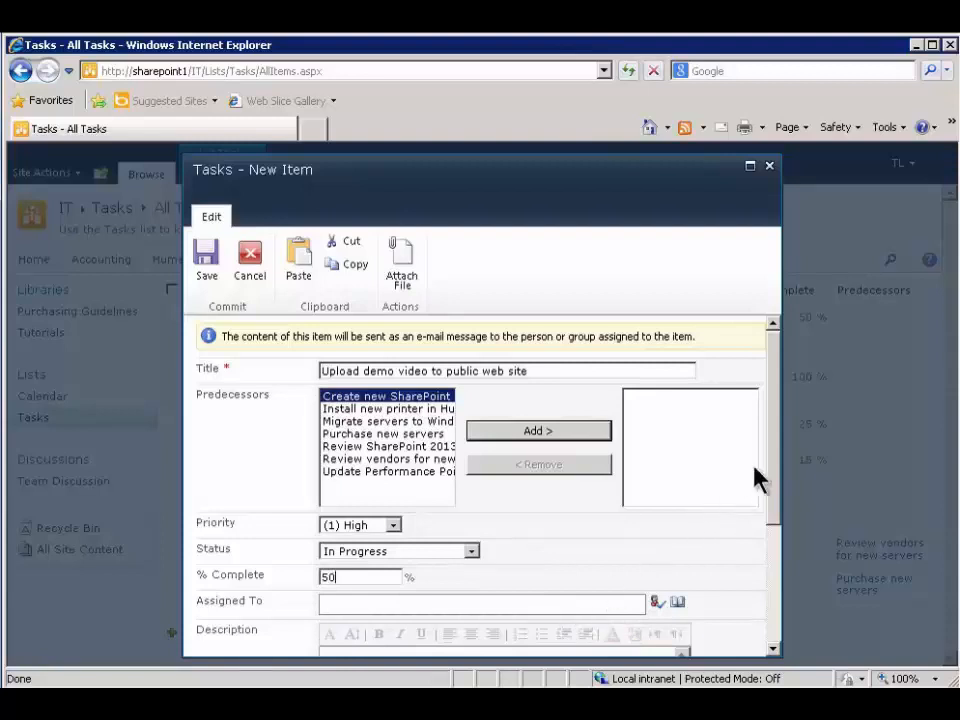
left_click(373, 604)
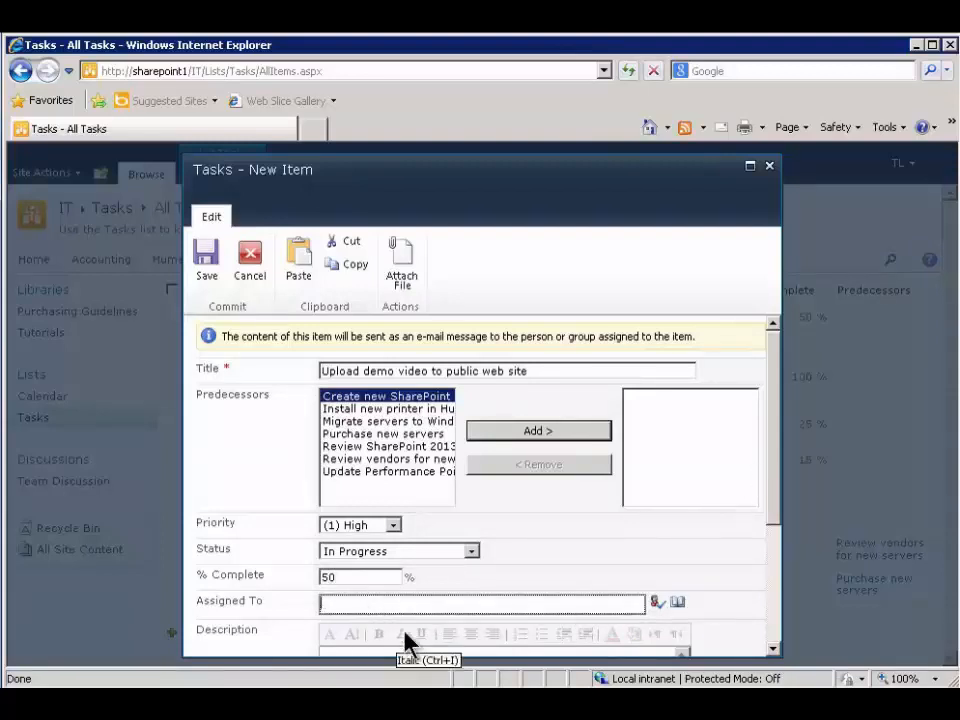
type("TL;")
Set the new task's due date to 11/2/2012 and start date to 10/24/2012, and save the task
left_click_drag(780, 495, 775, 569)
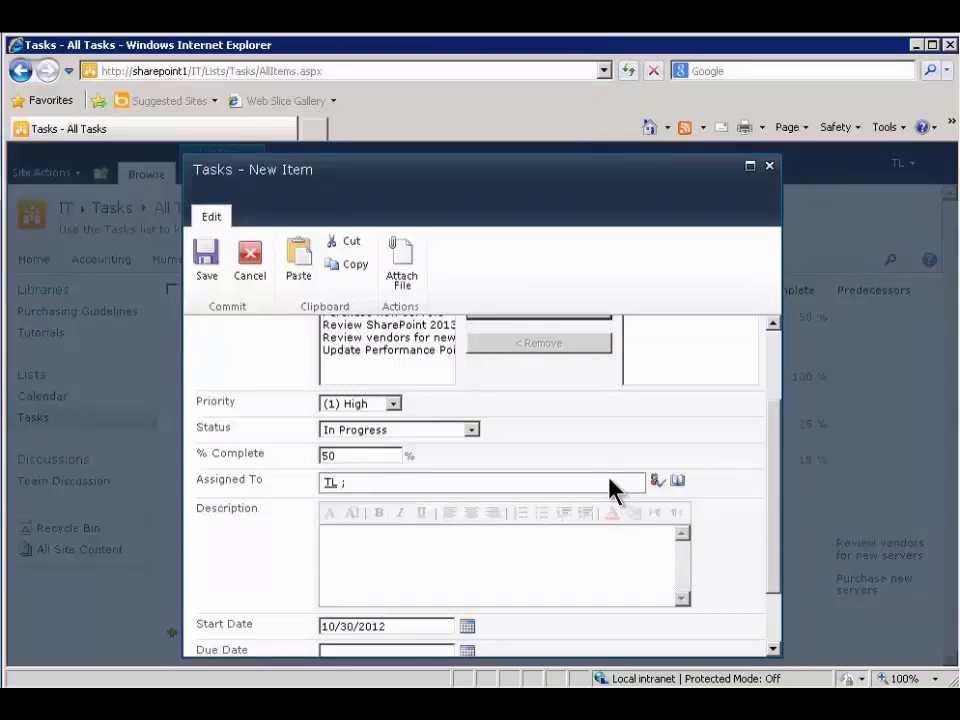
left_click_drag(772, 524, 754, 606)
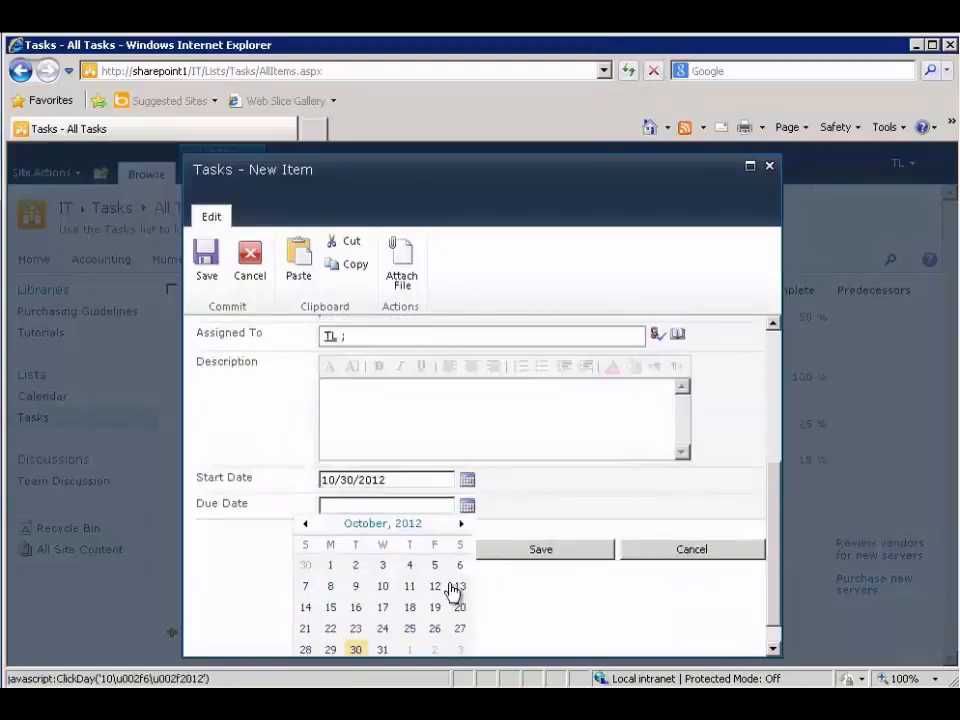
left_click(435, 655)
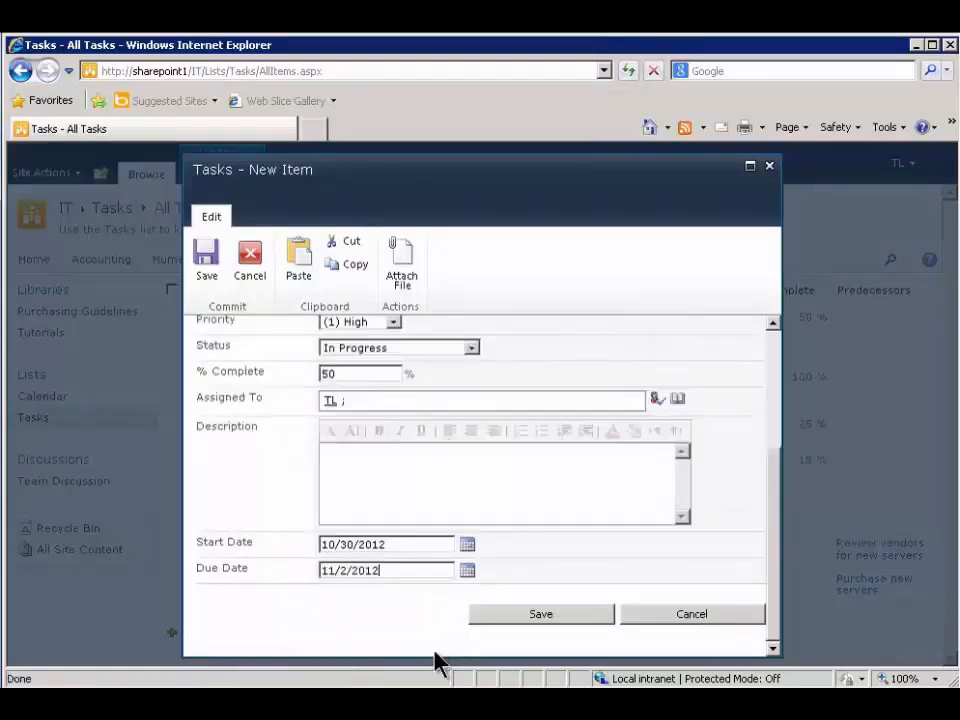
left_click(467, 545)
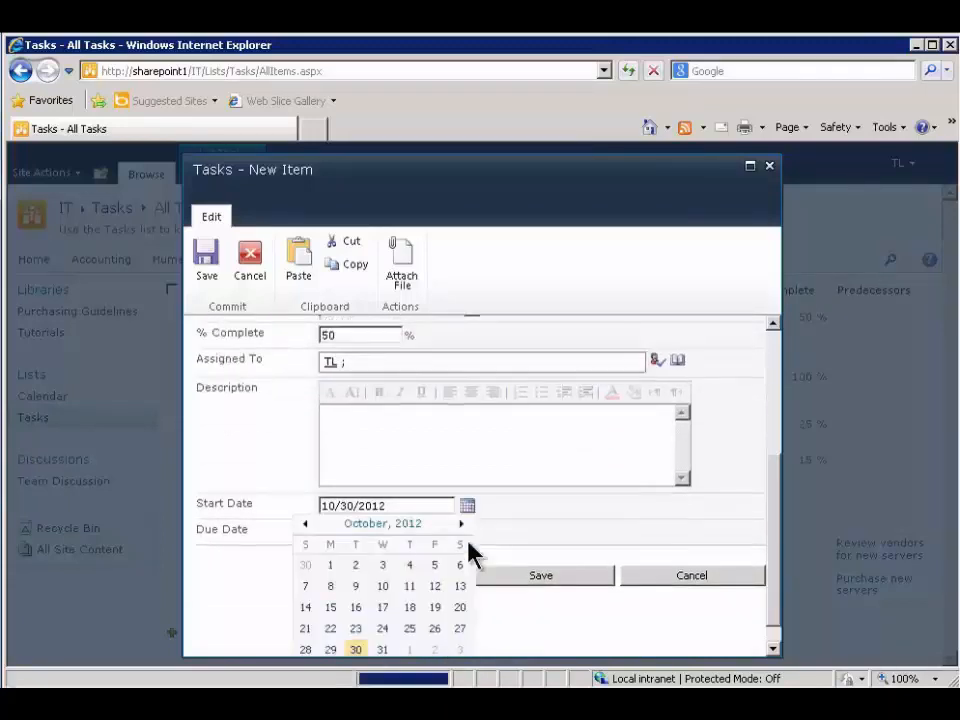
left_click(383, 630)
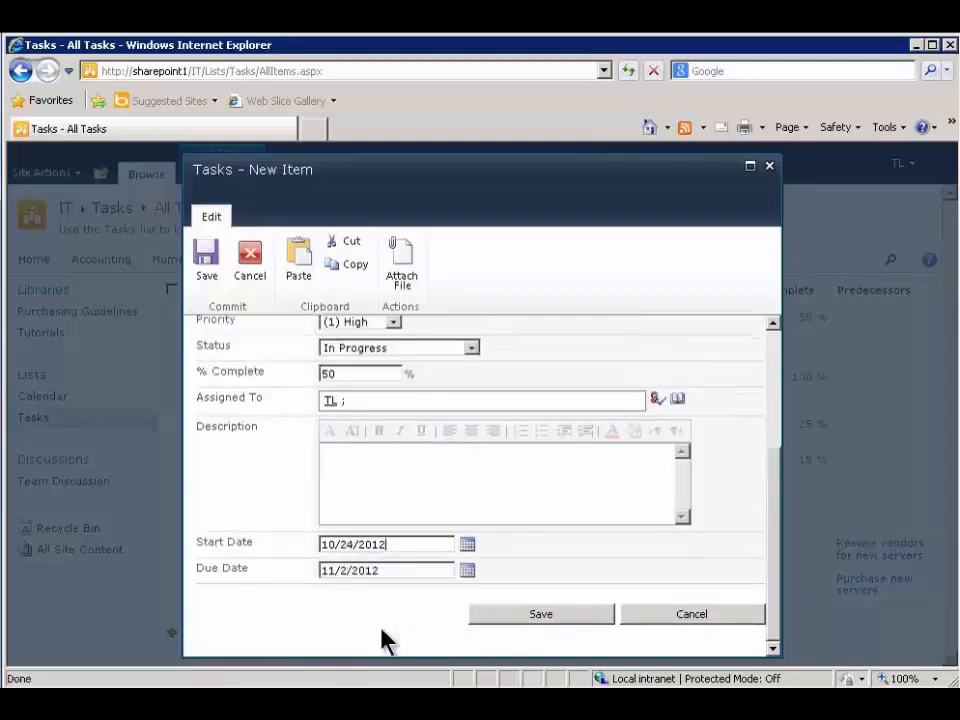
left_click(538, 615)
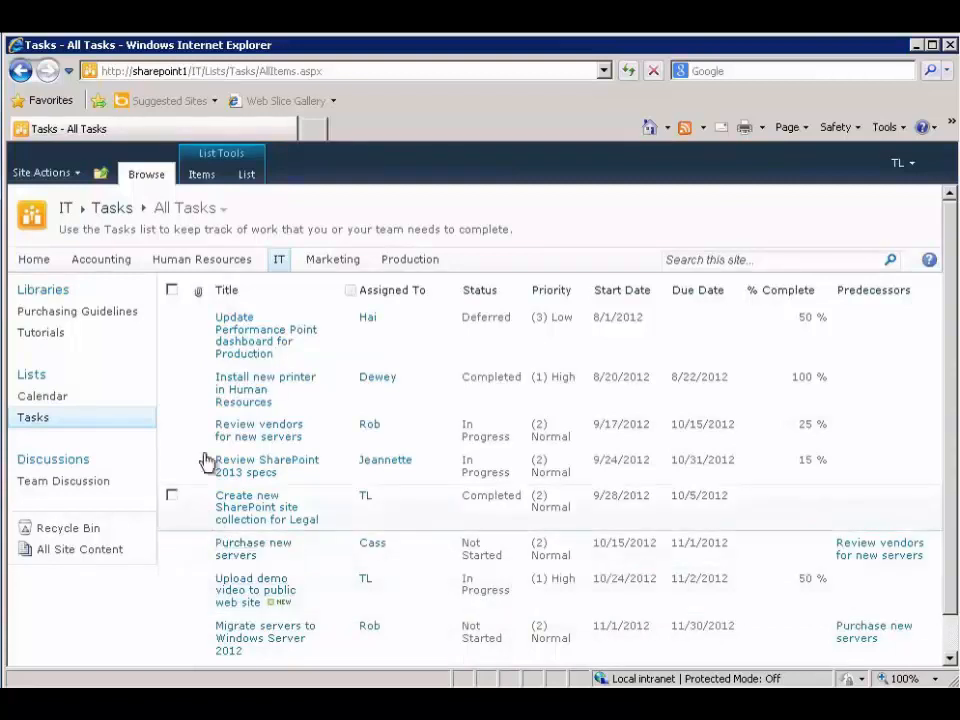
View the Tasks list as Active Tasks and My Tasks, and return to the All Tasks view
left_click(226, 208)
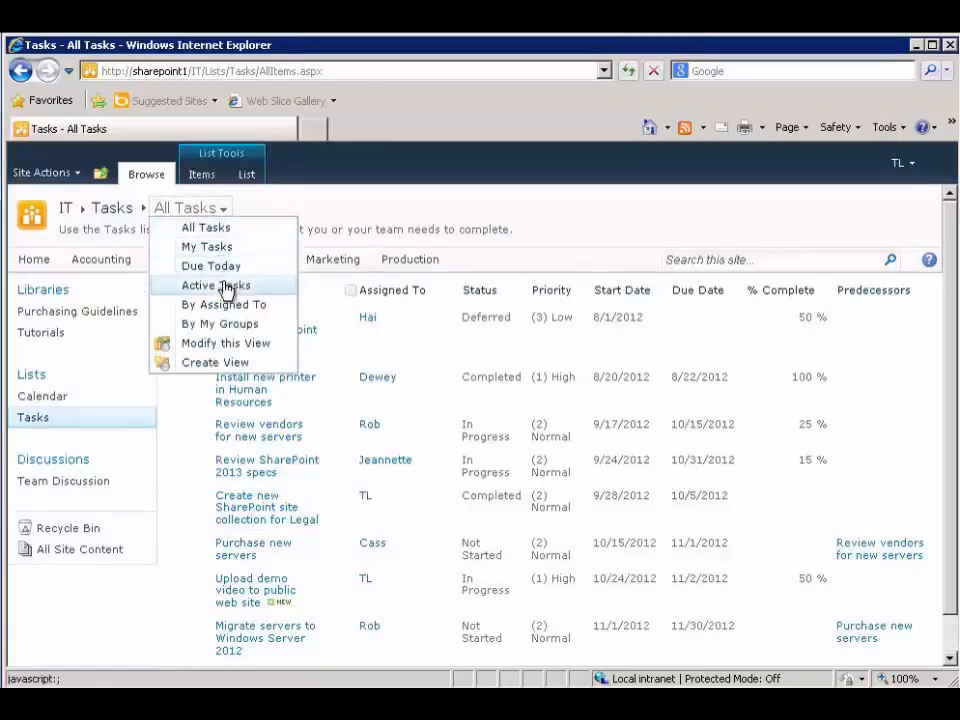
left_click(226, 286)
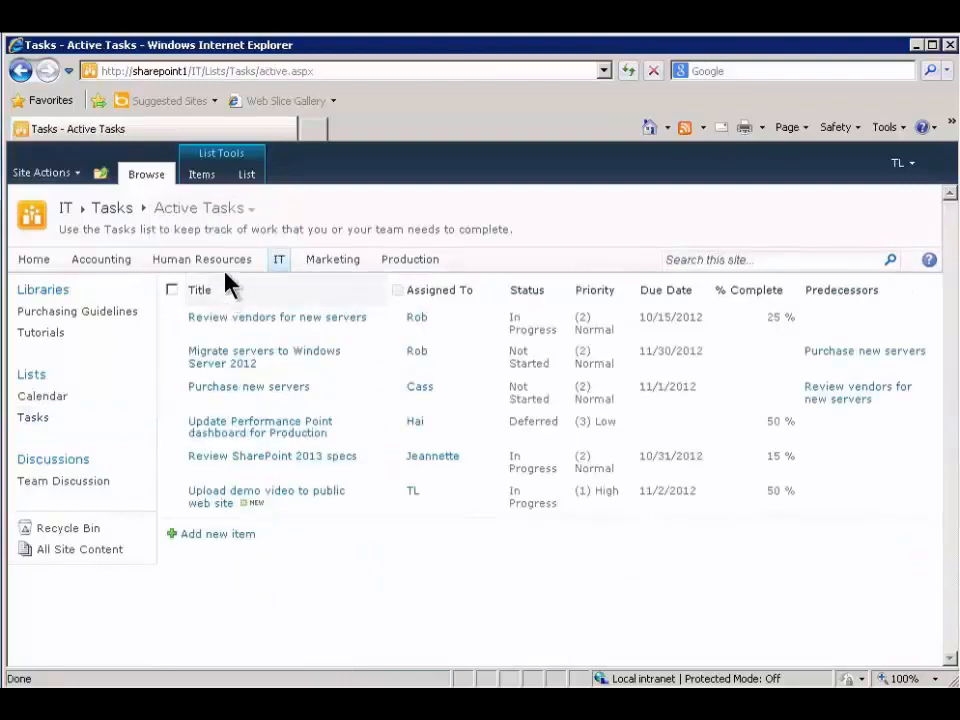
left_click(236, 220)
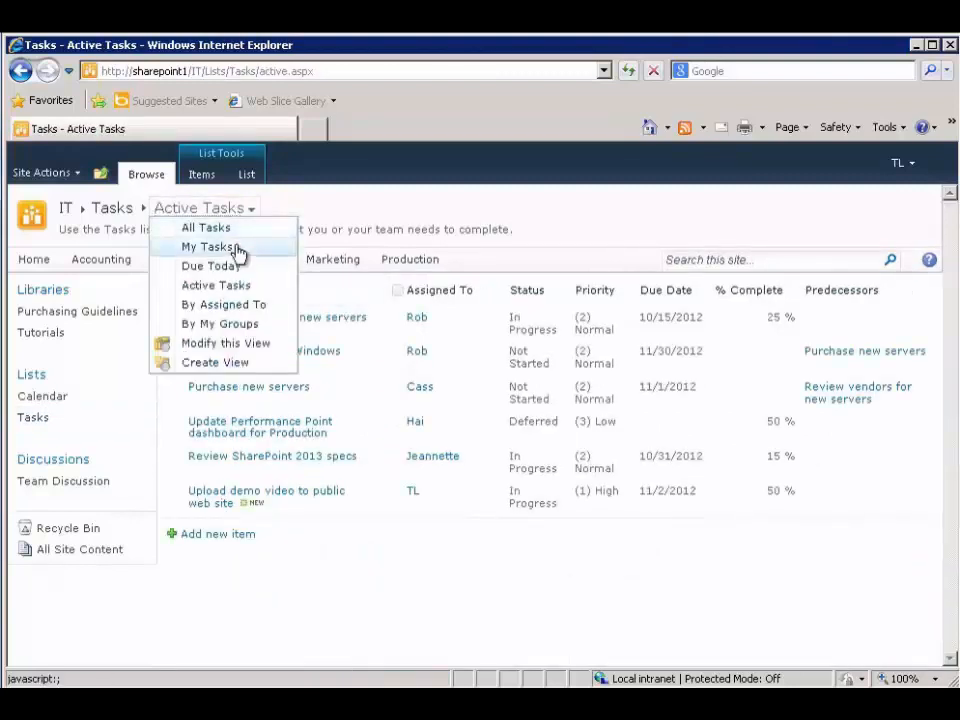
left_click(240, 251)
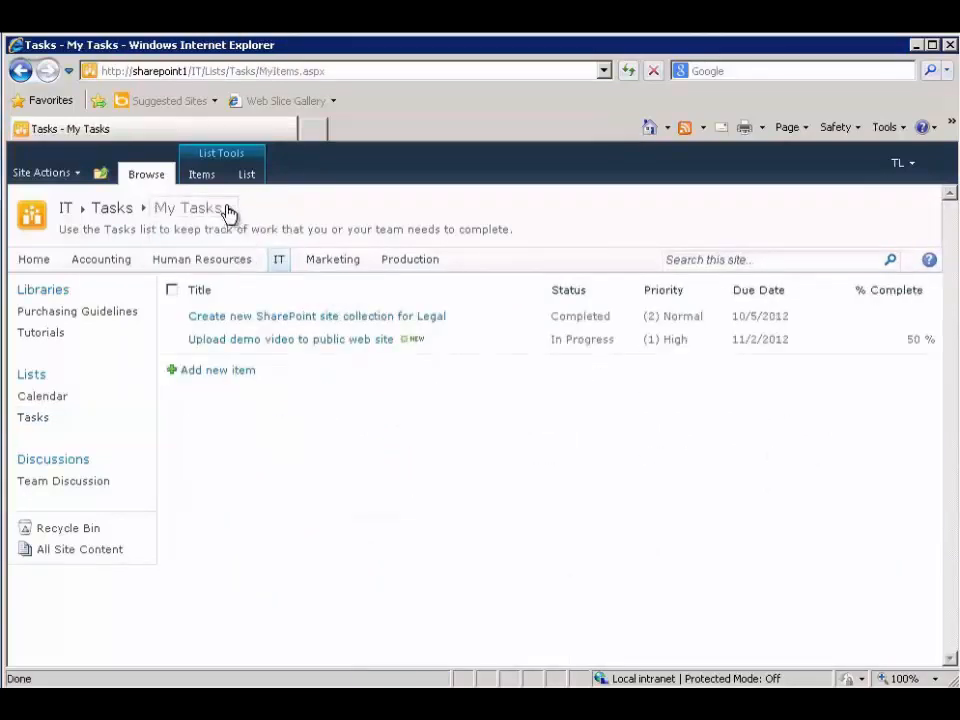
left_click(226, 210)
left_click(218, 228)
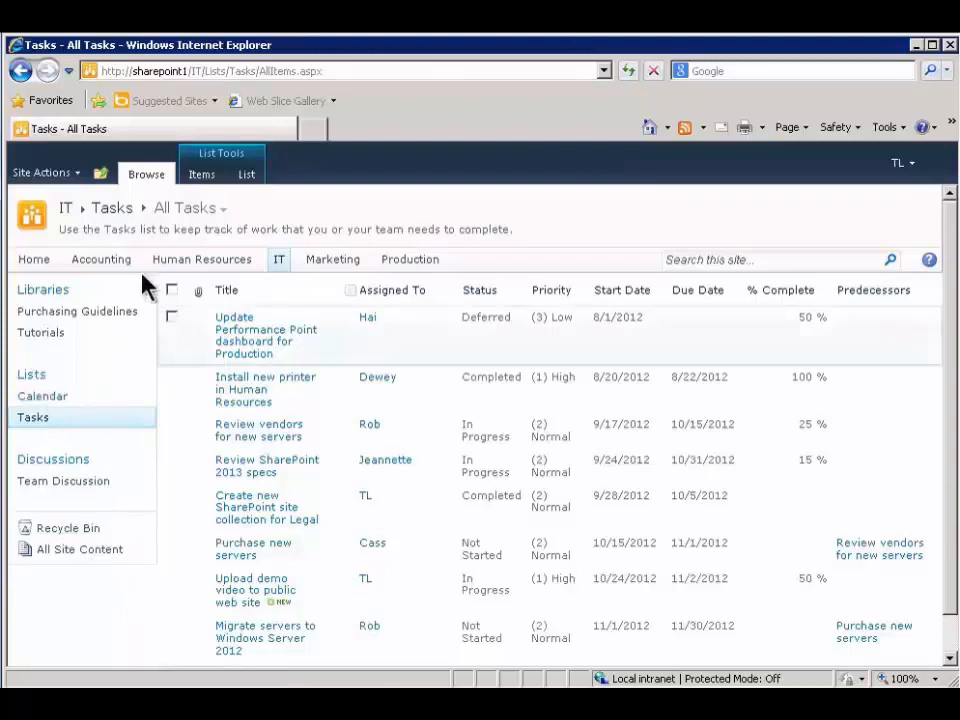
Open the Category column for editing in the list settings of the Accounting site's Calendar
left_click(93, 262)
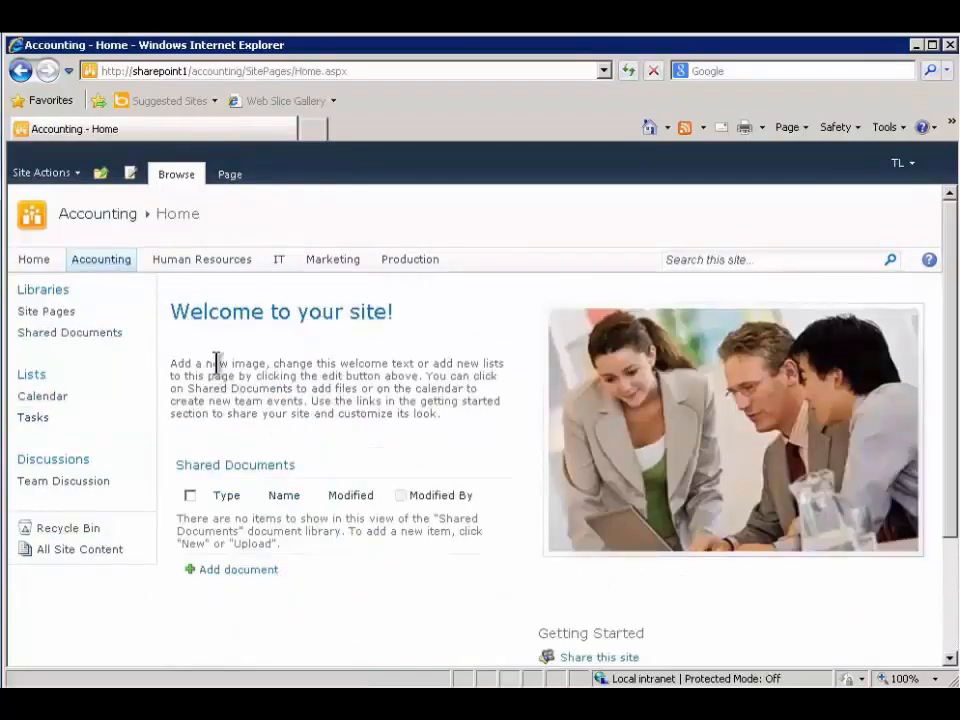
left_click(42, 398)
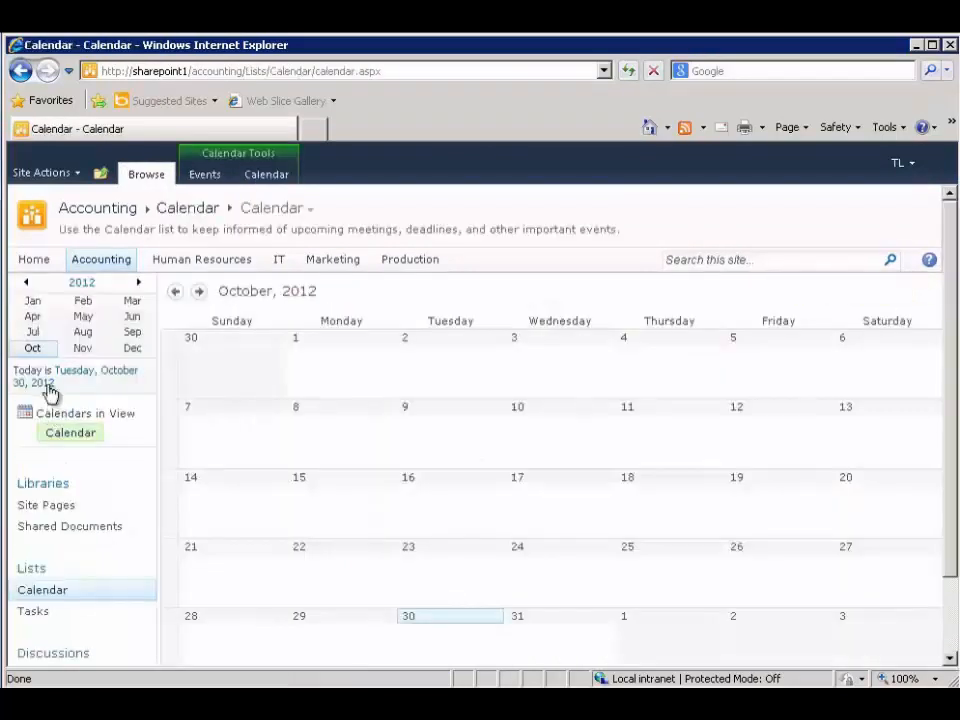
left_click(270, 178)
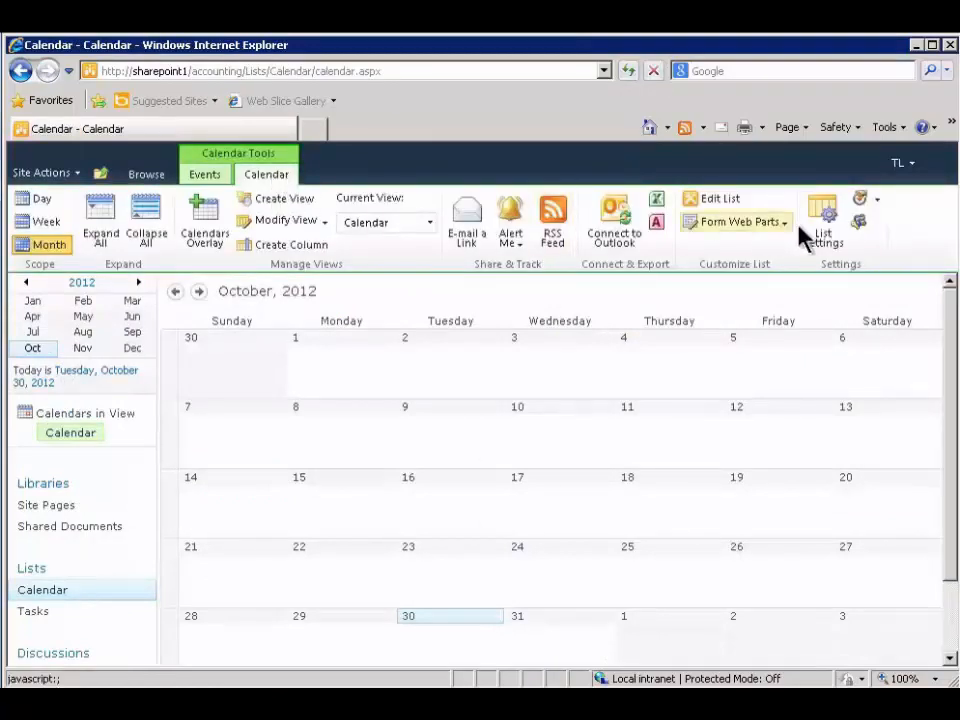
left_click(820, 225)
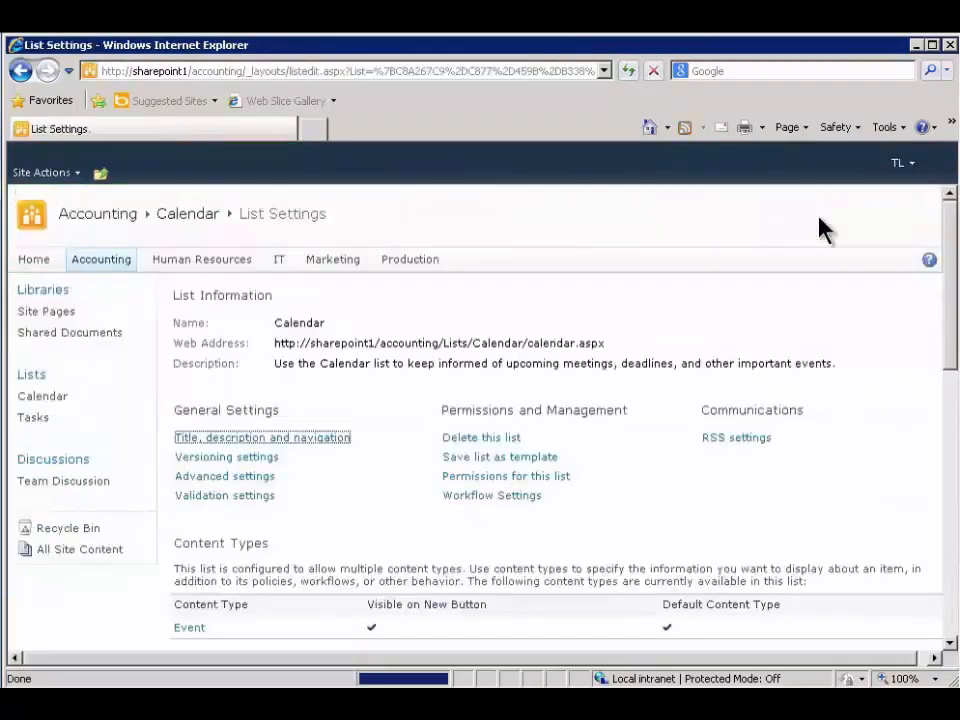
left_click_drag(952, 230, 950, 423)
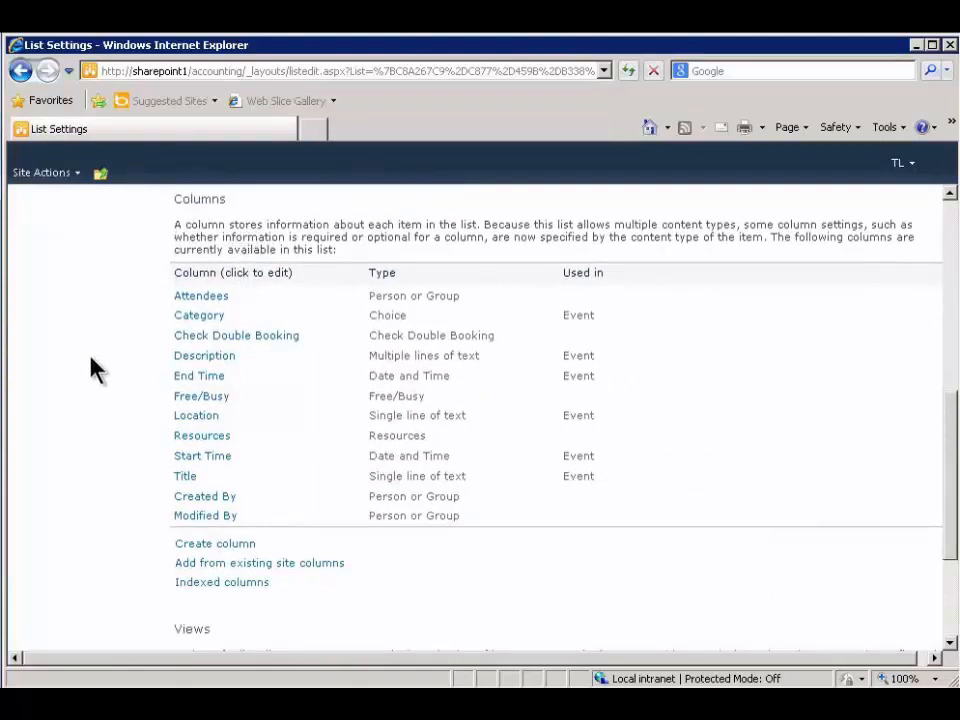
left_click(199, 316)
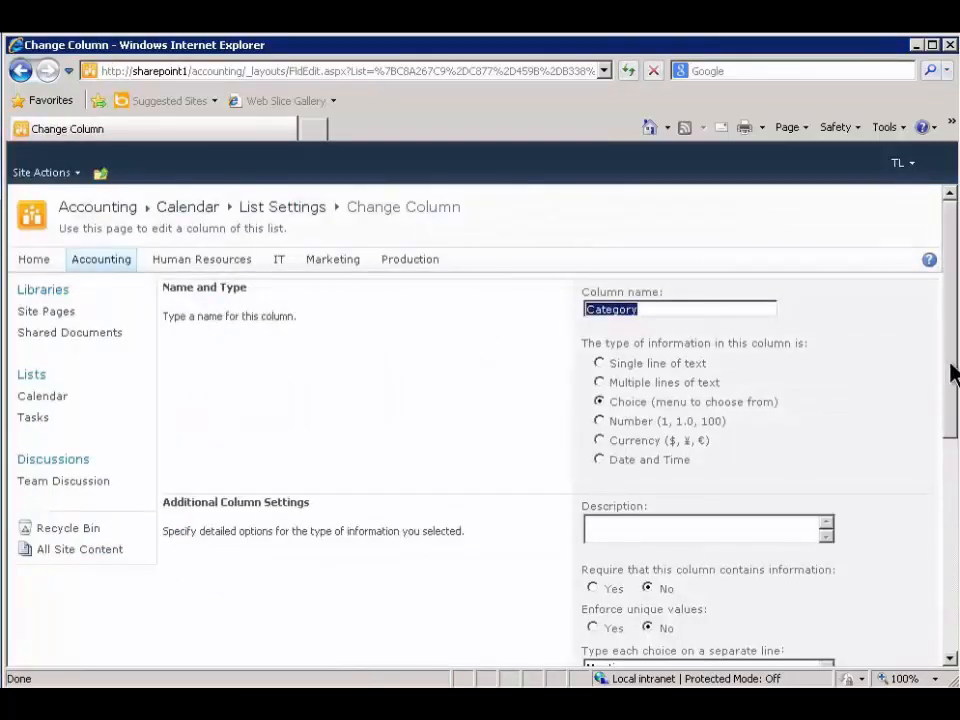
Look through the choices defined for the Calendar's Category column
left_click_drag(951, 375, 934, 484)
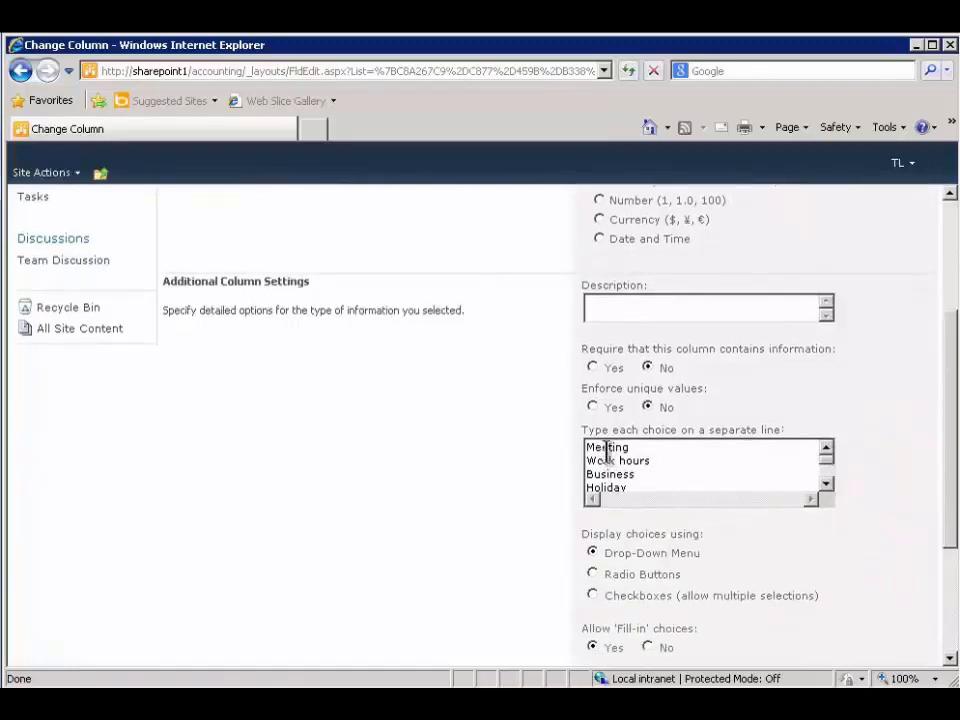
left_click(826, 484)
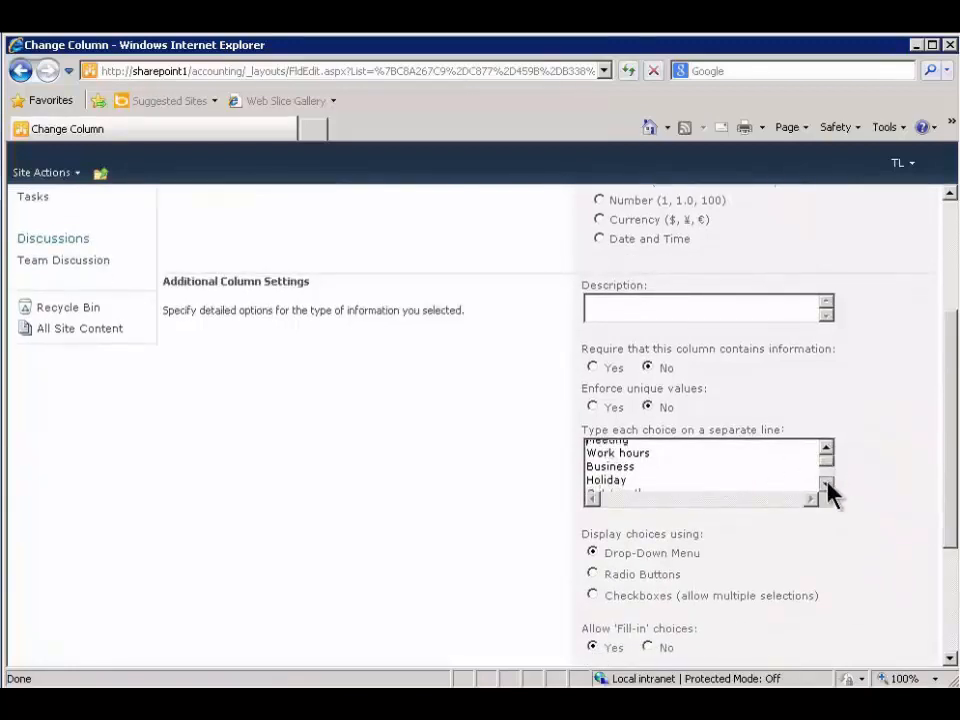
left_click(826, 486)
left_click(826, 486)
left_click(826, 486)
left_click(826, 486)
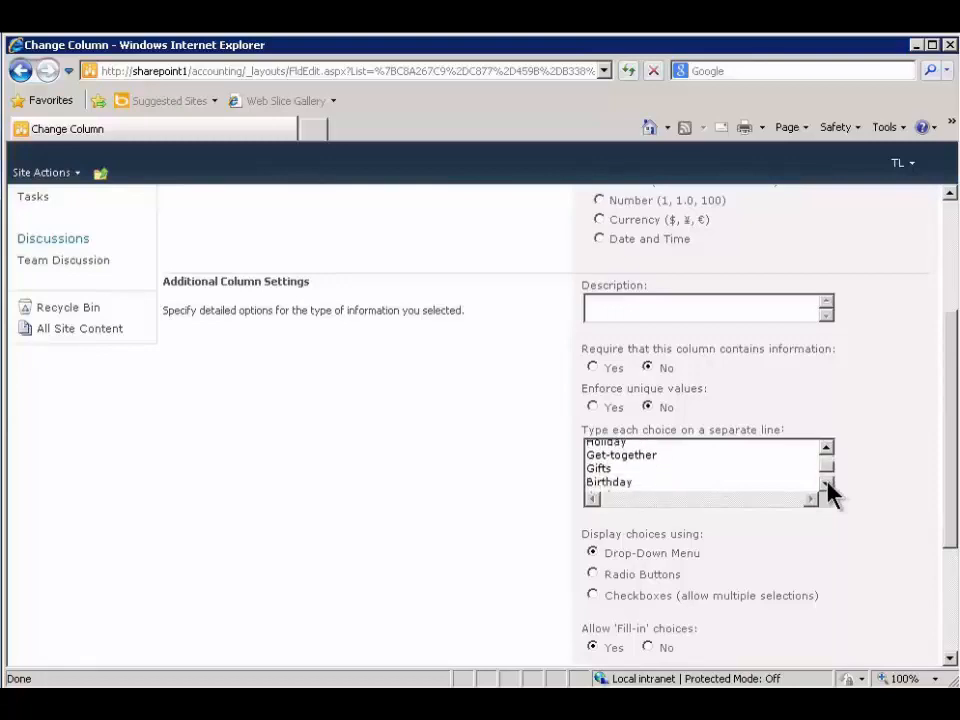
left_click(827, 483)
left_click(827, 483)
left_click_drag(827, 470, 829, 452)
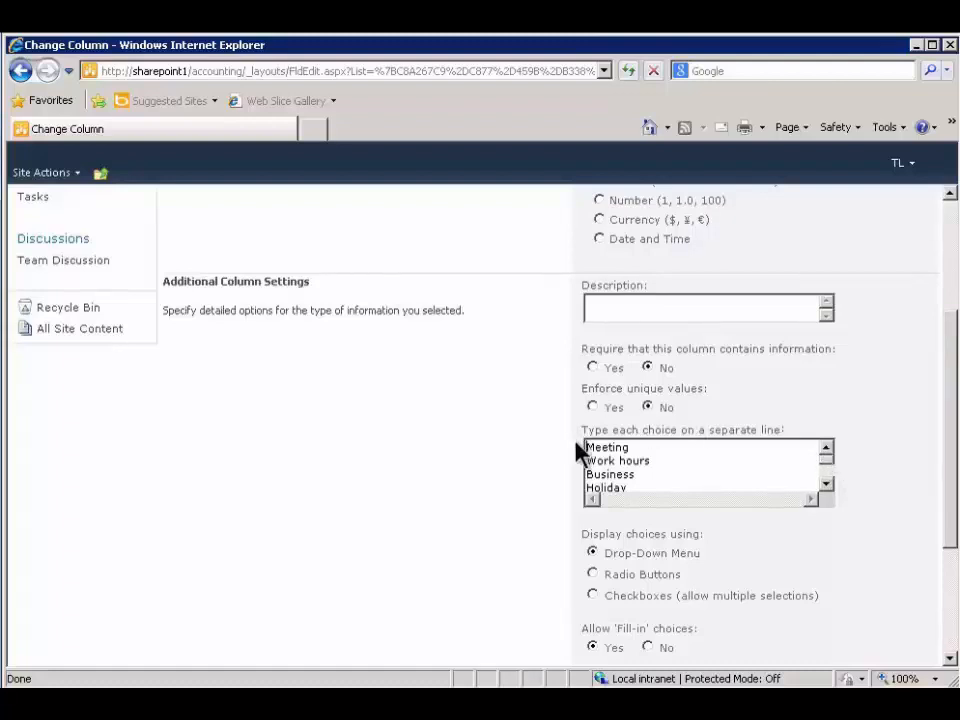
Remove the Work hours and Business choices from the Category column and replace Get-together with Social
left_click_drag(588, 462, 671, 470)
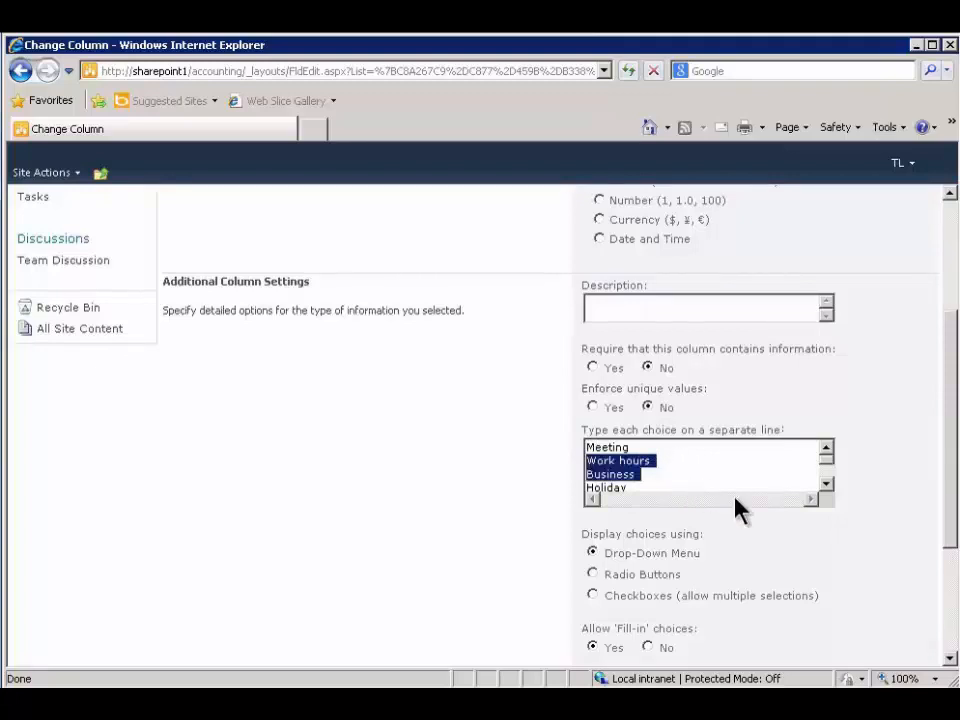
key("Delete")
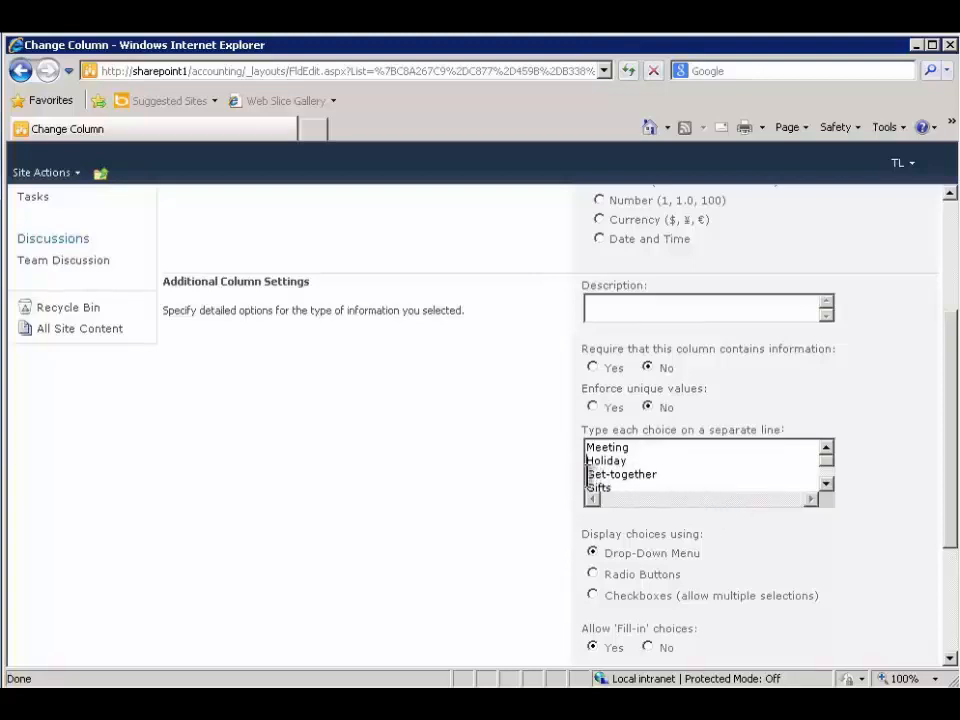
left_click_drag(587, 474, 735, 480)
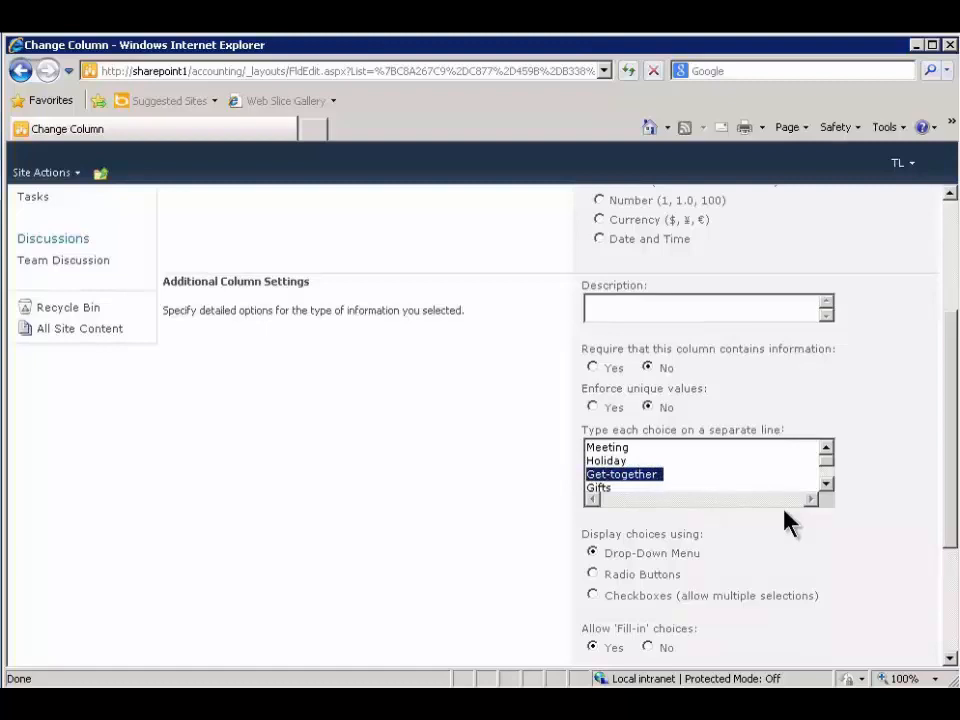
type("SocialGifts")
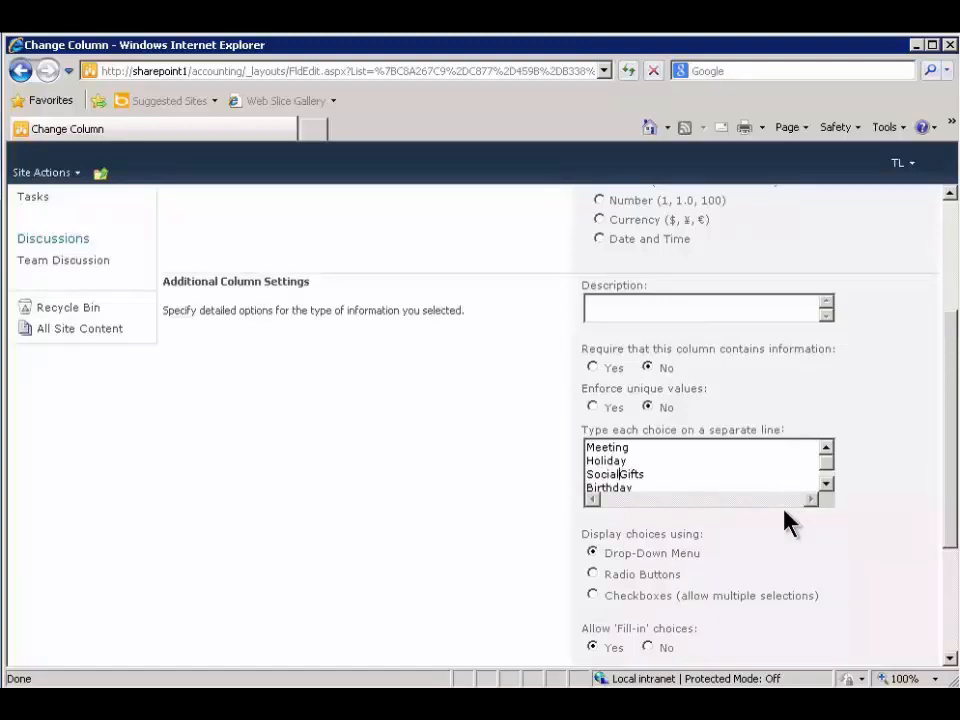
key("Return")
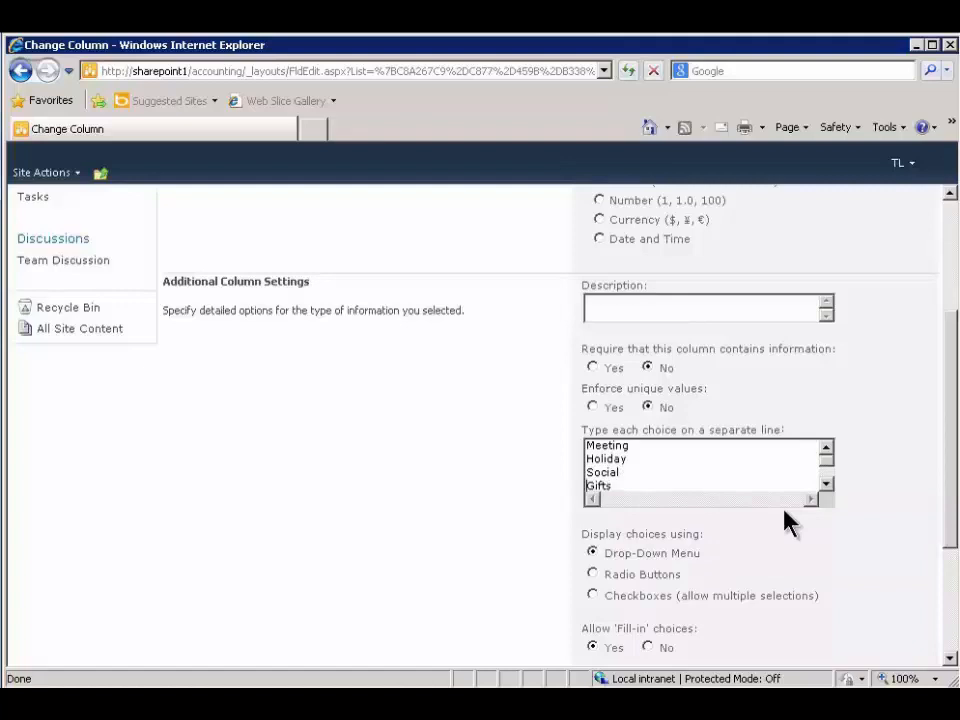
Remove the Gifts choice from the Category column's list of choices
left_click(827, 483)
left_click(827, 483)
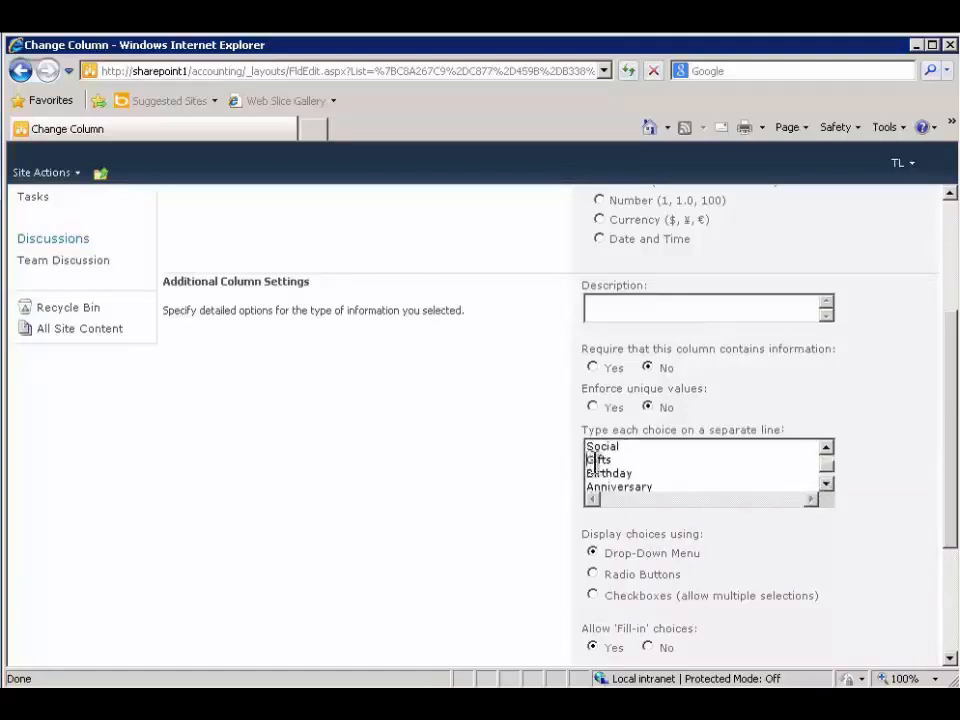
double_click(598, 460)
key("Delete")
key("Delete")
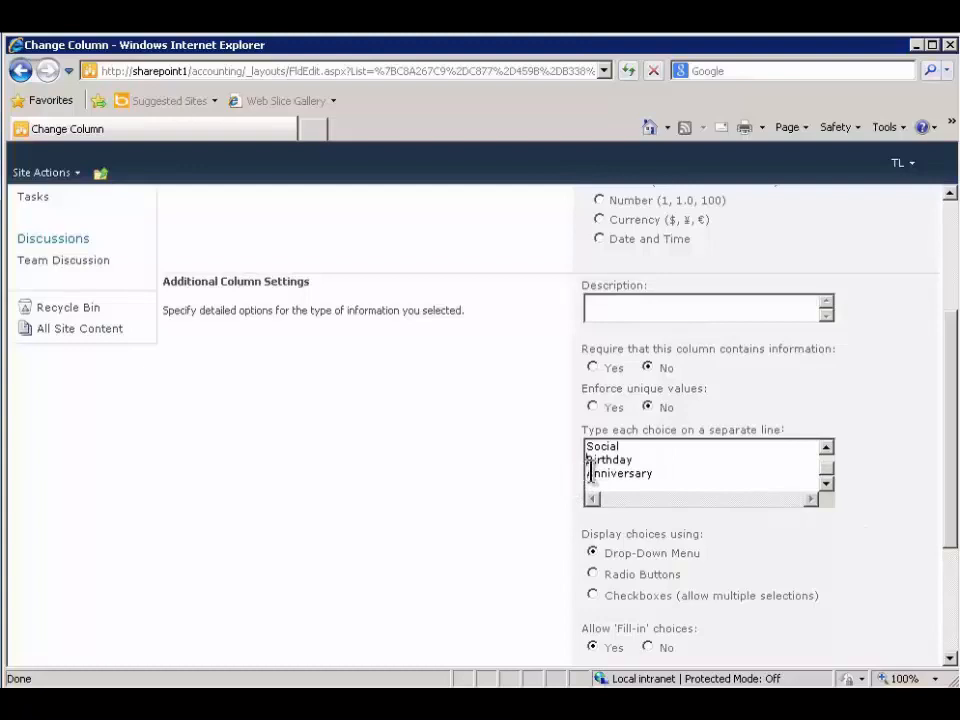
Add a Deadlines choice directly after Meeting in the Category column and save the column changes
left_click_drag(829, 473, 823, 451)
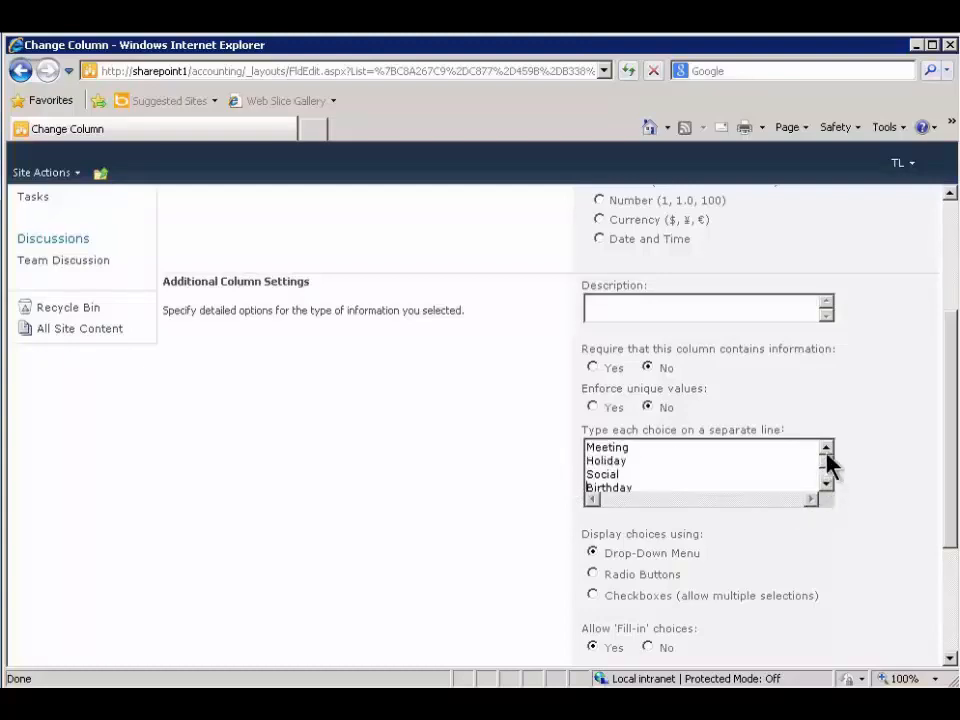
left_click(636, 448)
key("Return")
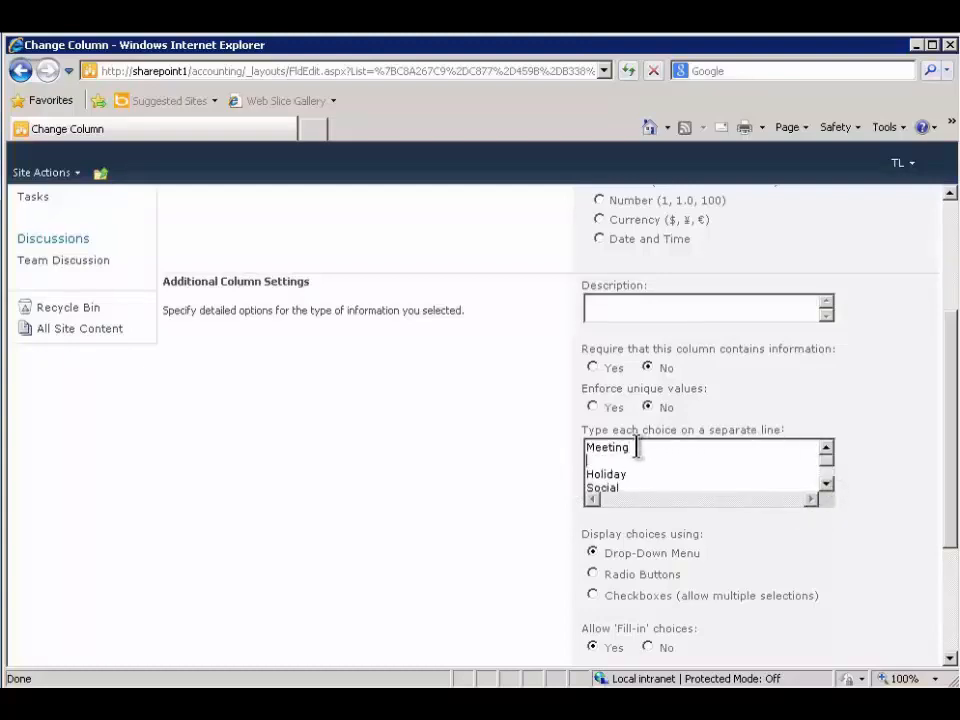
type("Deadlines")
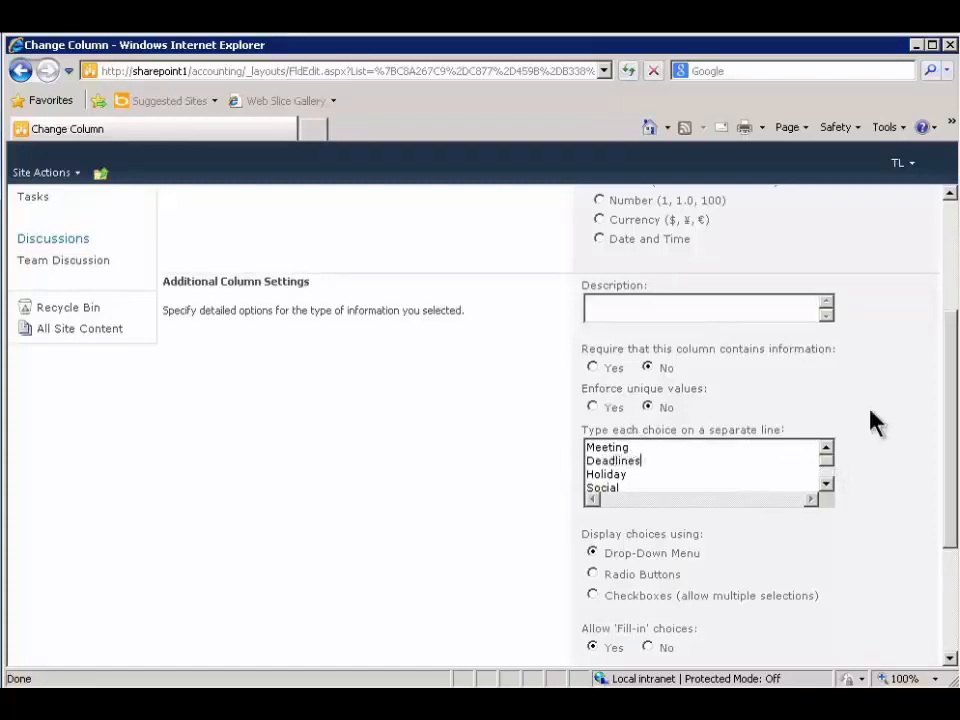
left_click_drag(953, 435, 940, 572)
left_click(732, 596)
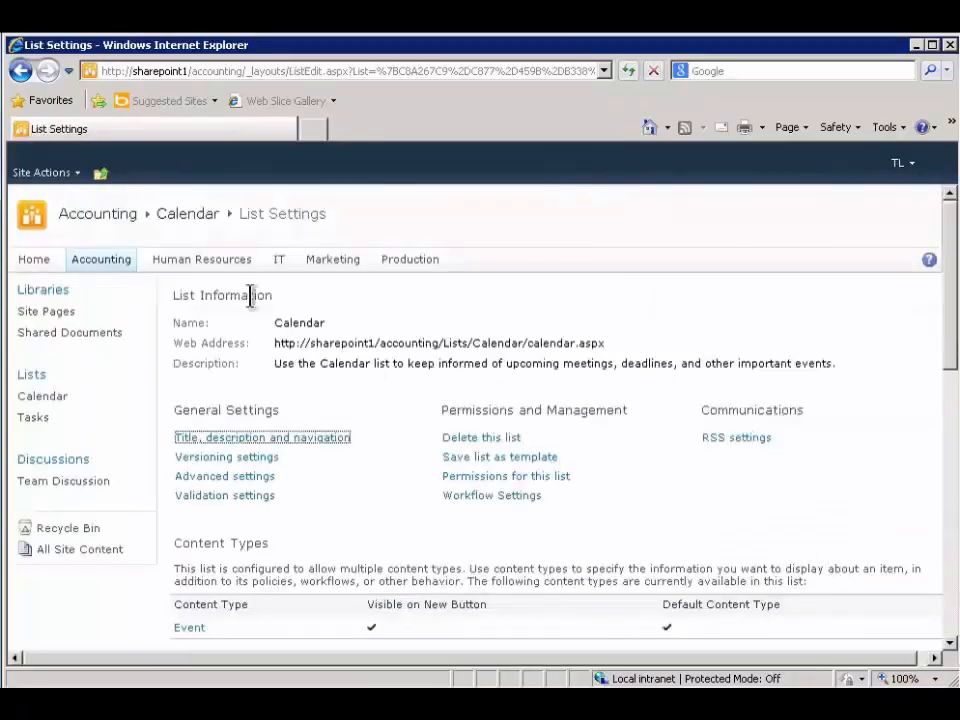
Go back to the Accounting calendar and start a new event on October 2, 2012 titled Accounting Staff Meeting
left_click(184, 215)
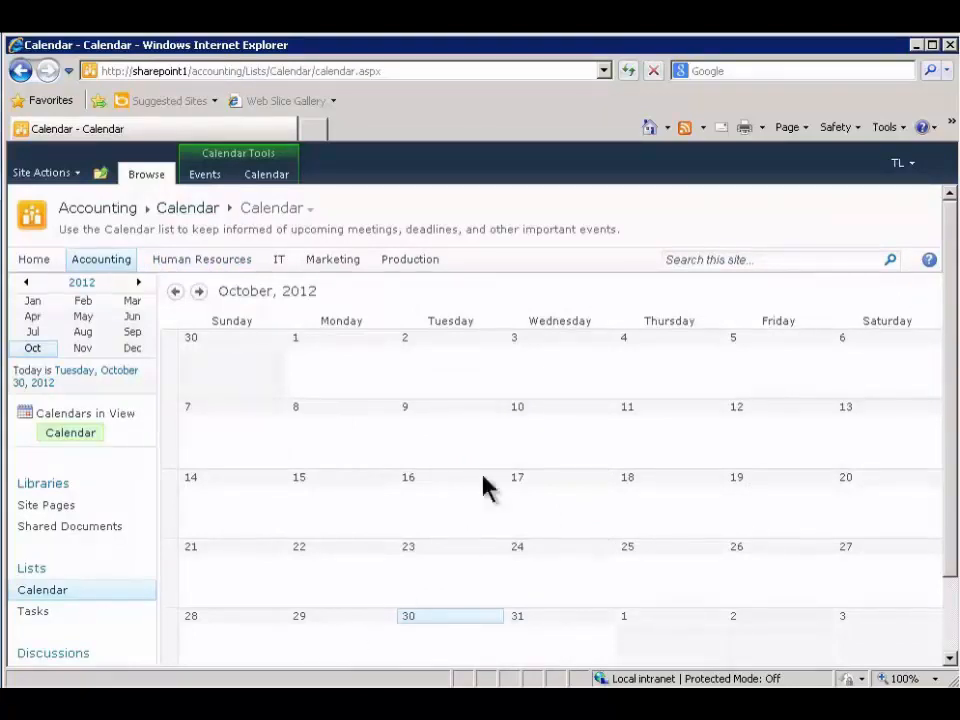
mouse_move(456, 375)
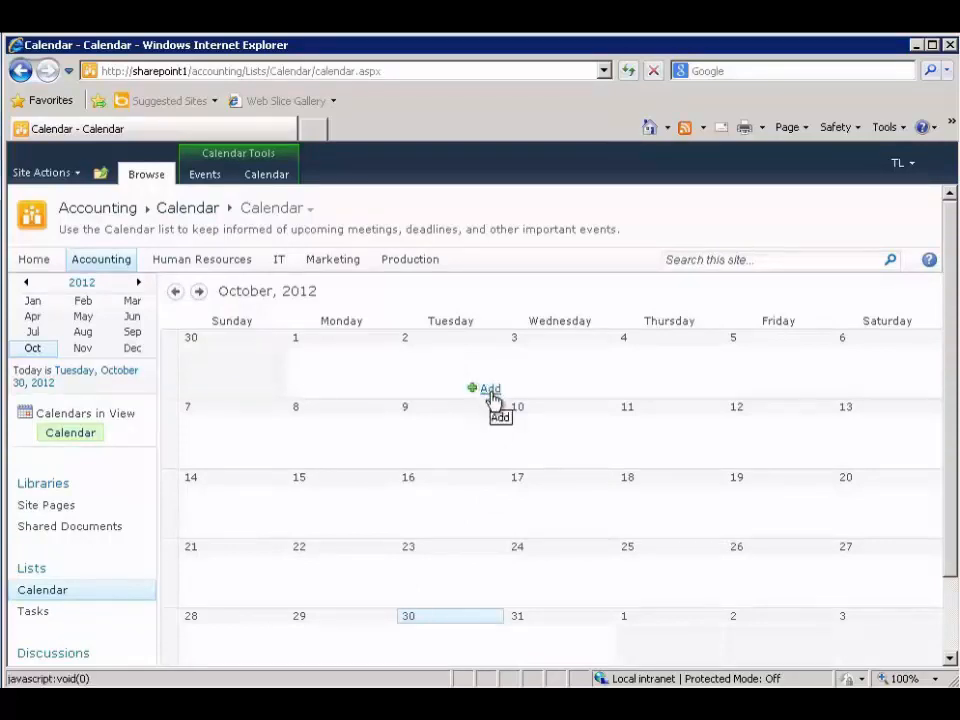
left_click(490, 390)
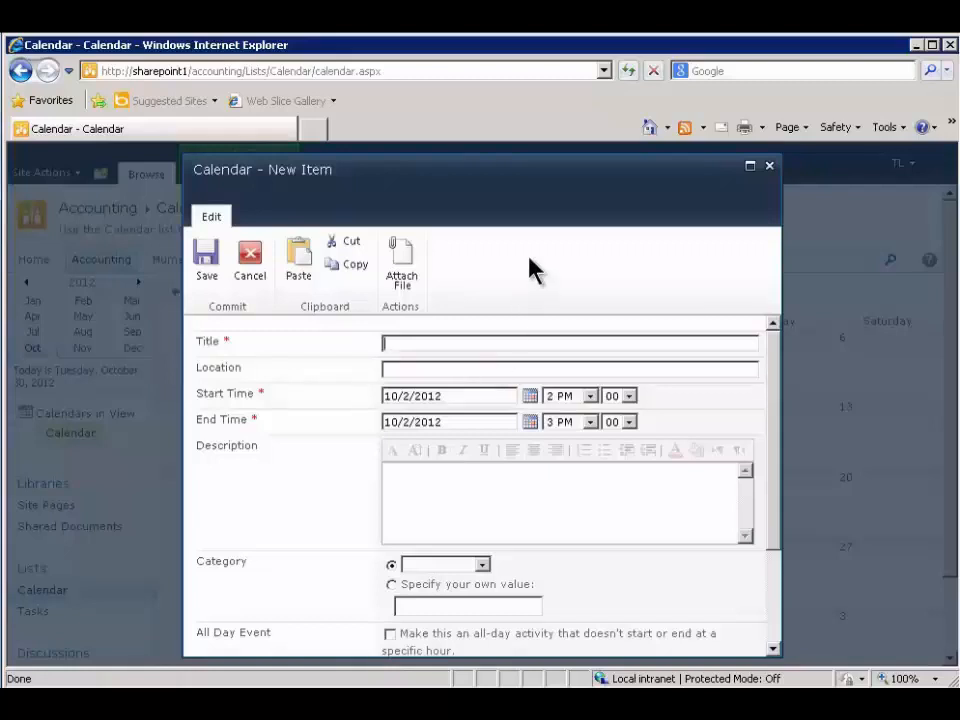
type("Accounting Staf")
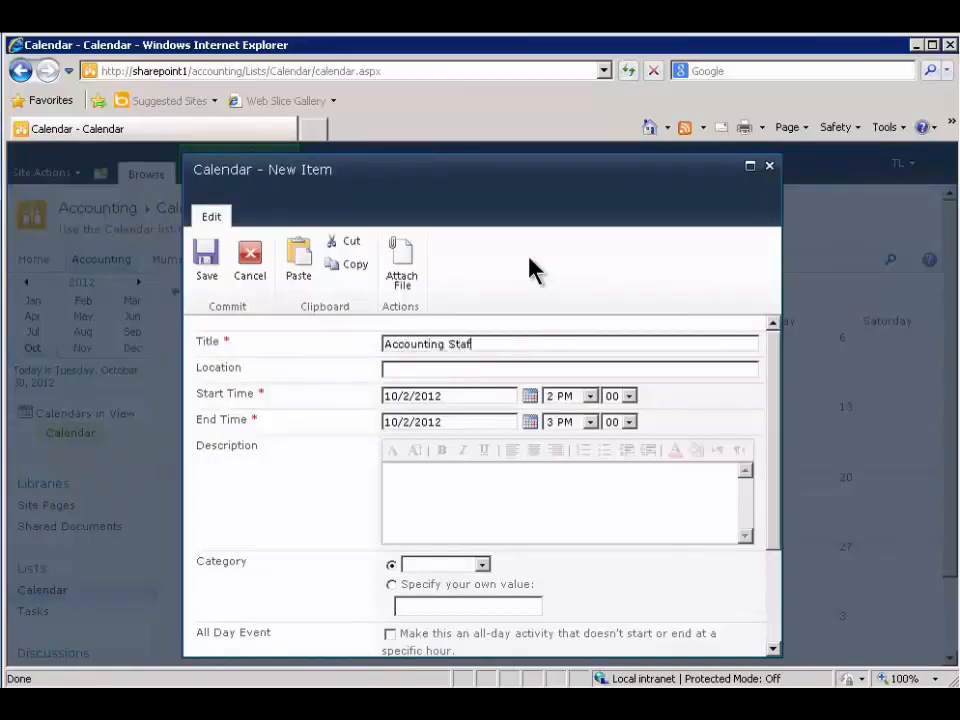
type("f Meeting")
Set the new event's start time to 9 AM and its category to Meeting, and save the event
left_click(591, 396)
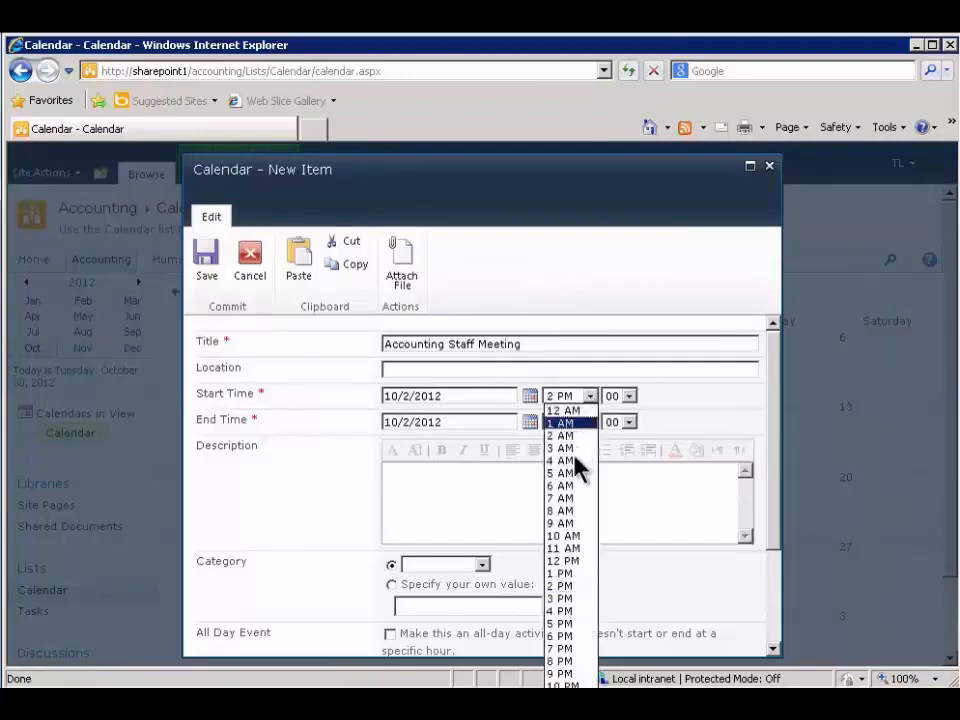
left_click(568, 523)
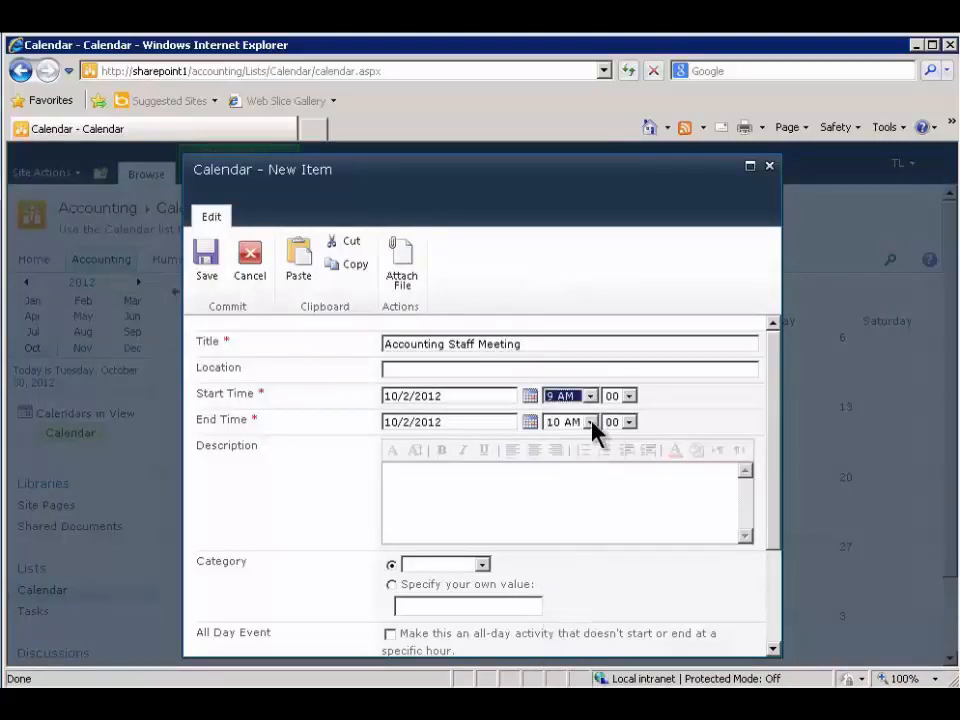
left_click_drag(772, 425, 735, 515)
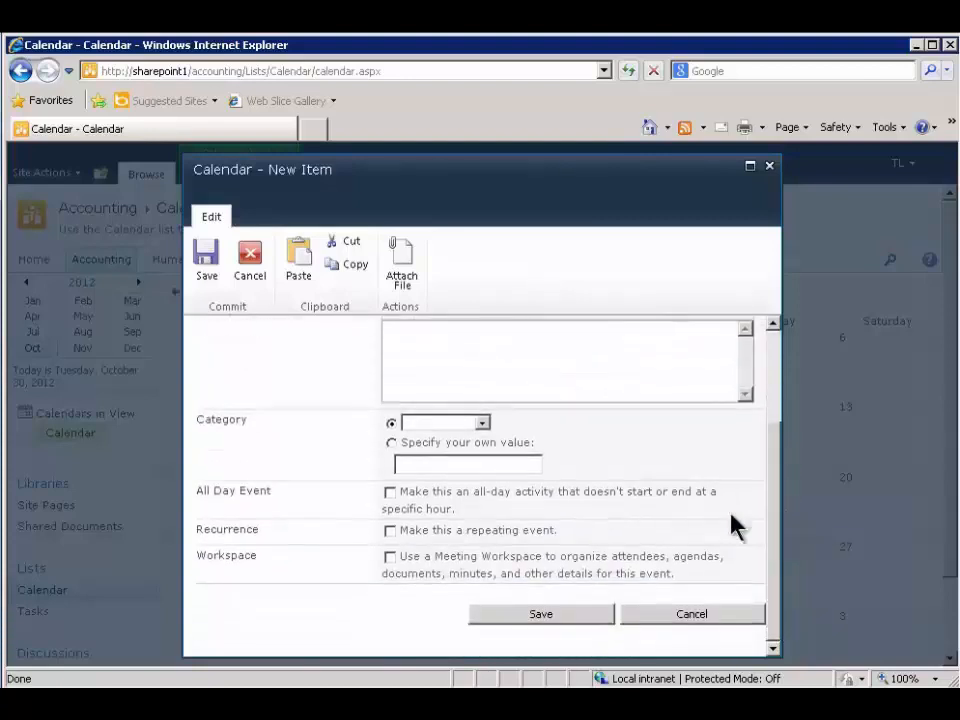
left_click(486, 424)
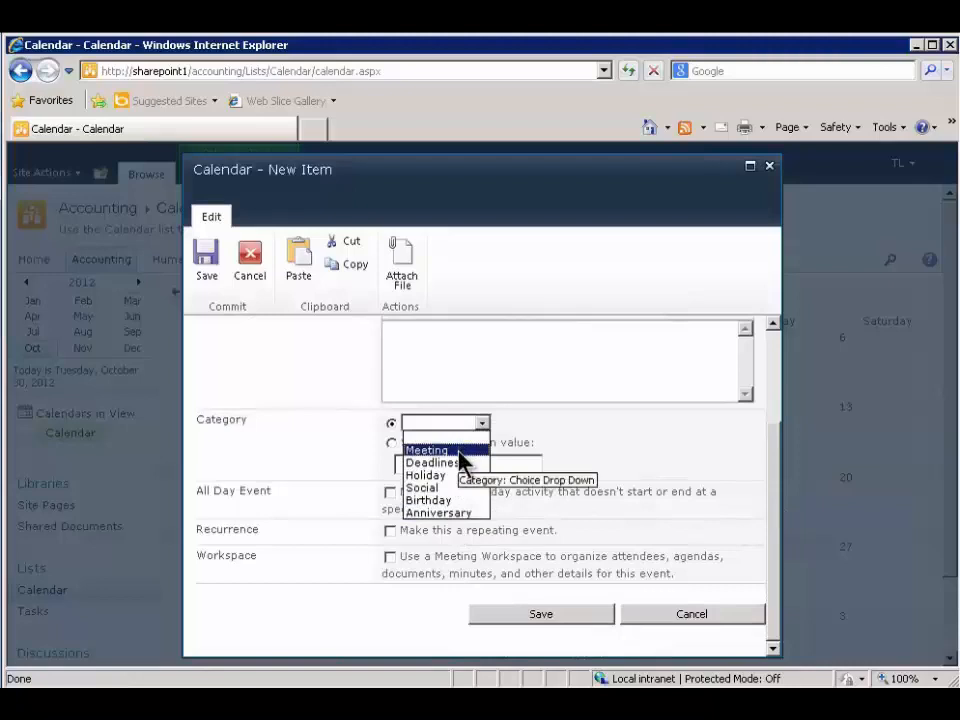
left_click(459, 452)
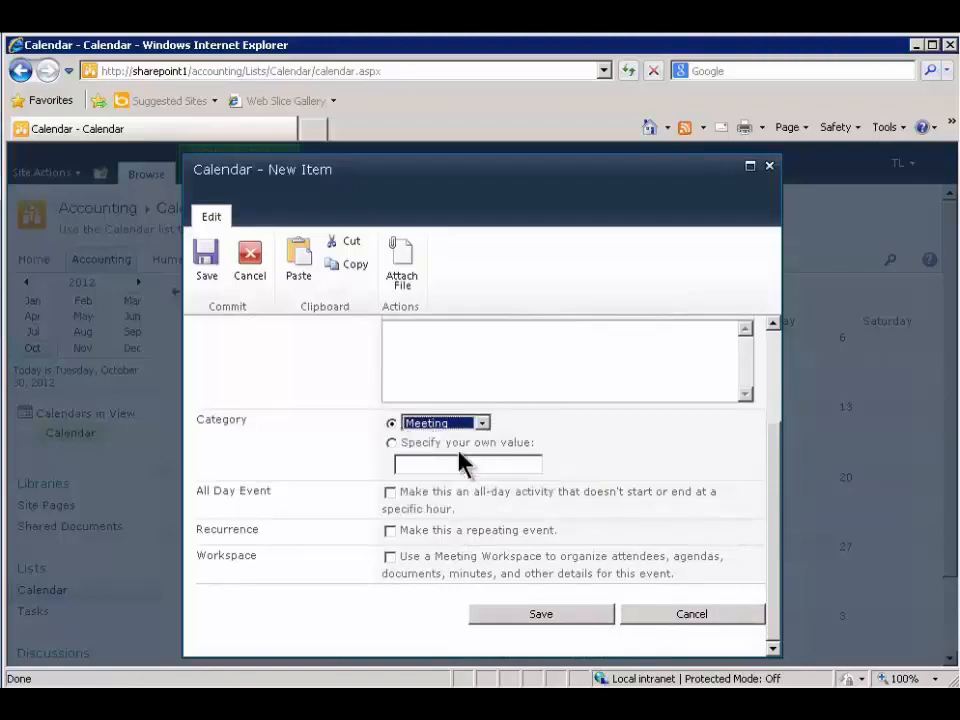
left_click(505, 616)
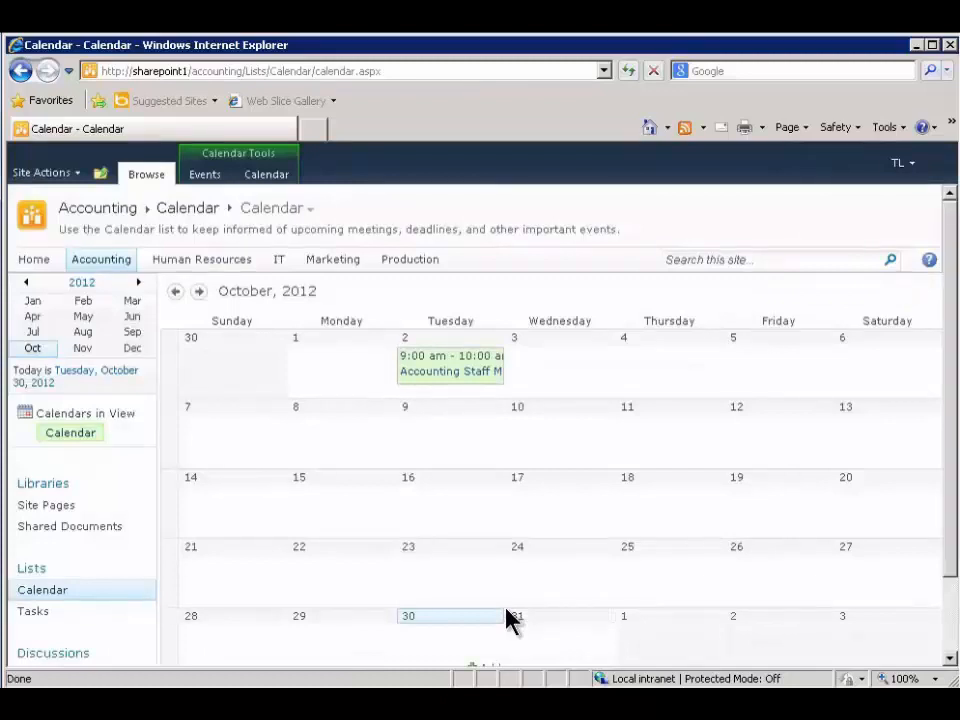
Check the calendar's November 2012 month for events and return to October 2012
left_click(199, 293)
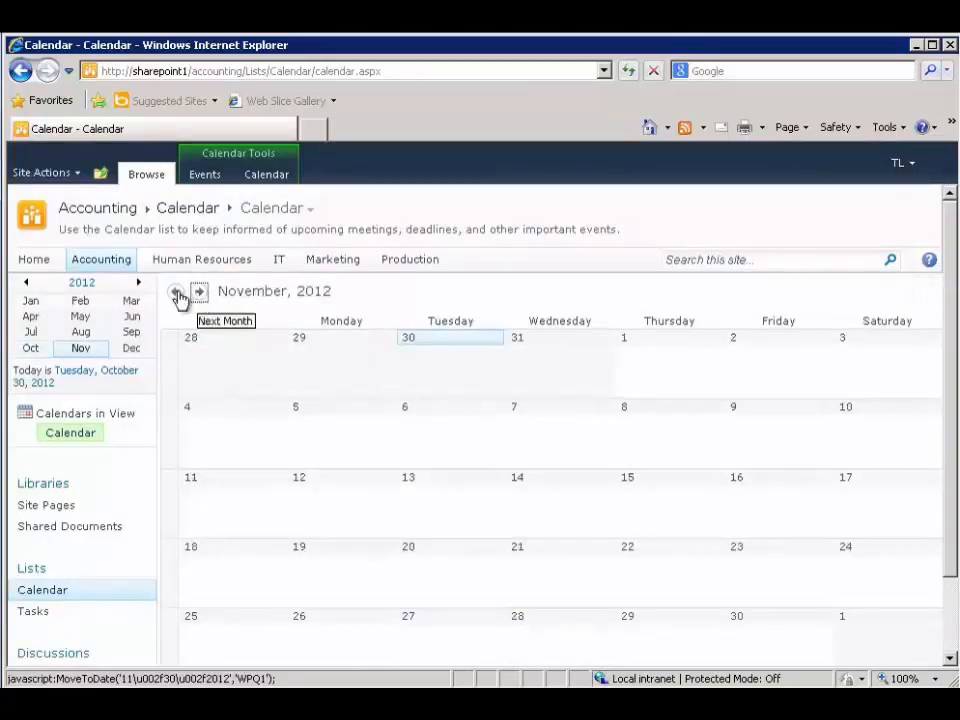
left_click(174, 296)
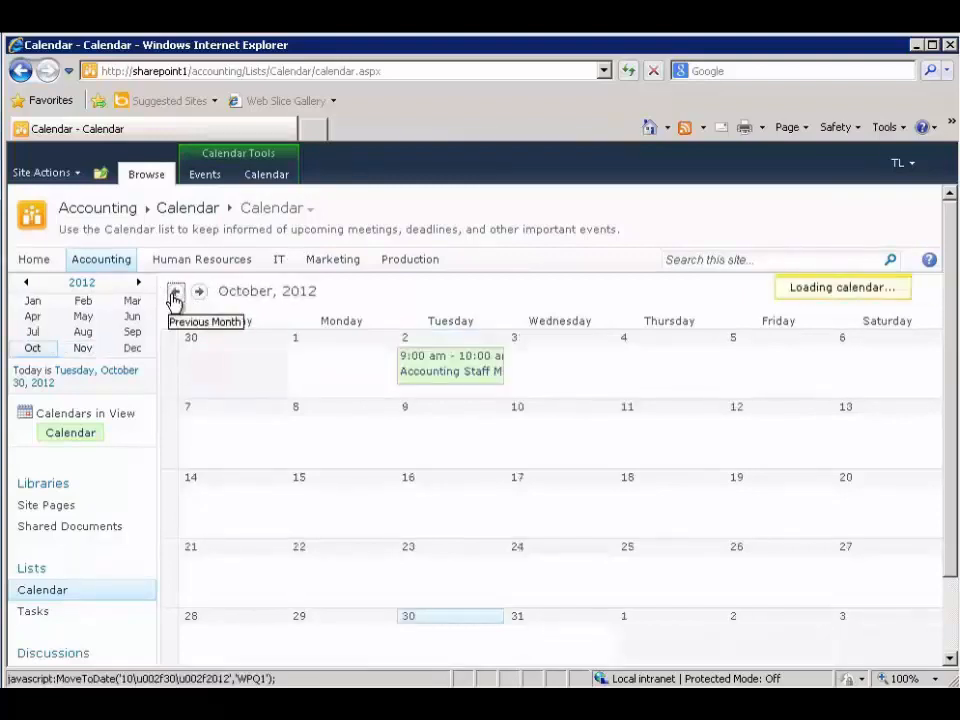
mouse_move(333, 417)
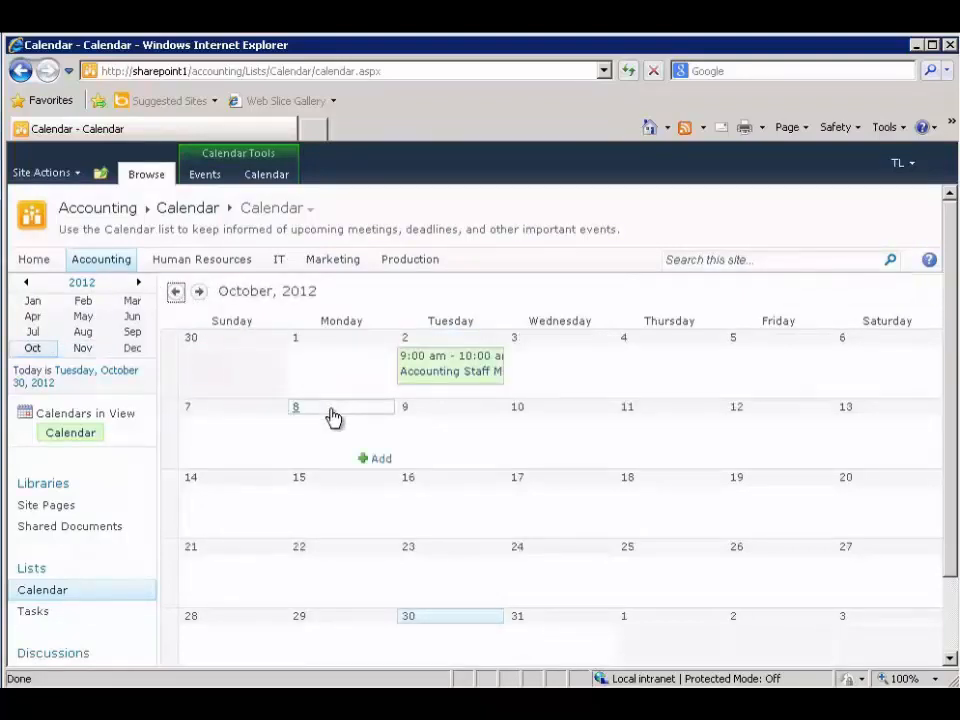
Edit the Accounting Staff Meeting event to repeat monthly on the first Tuesday of every month, and save it
left_click(437, 376)
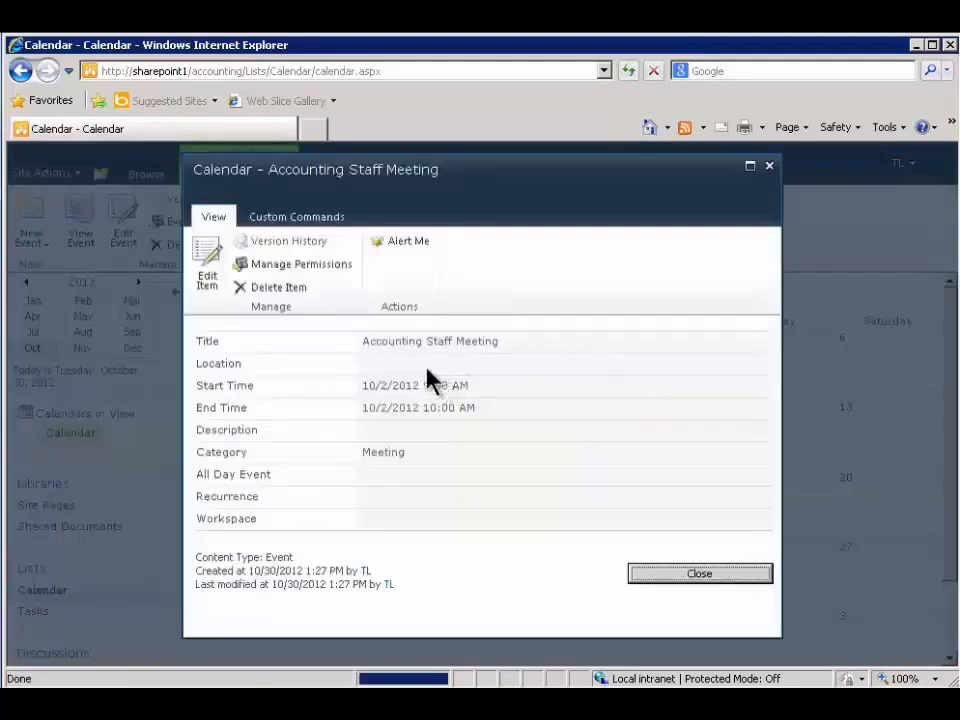
left_click(210, 262)
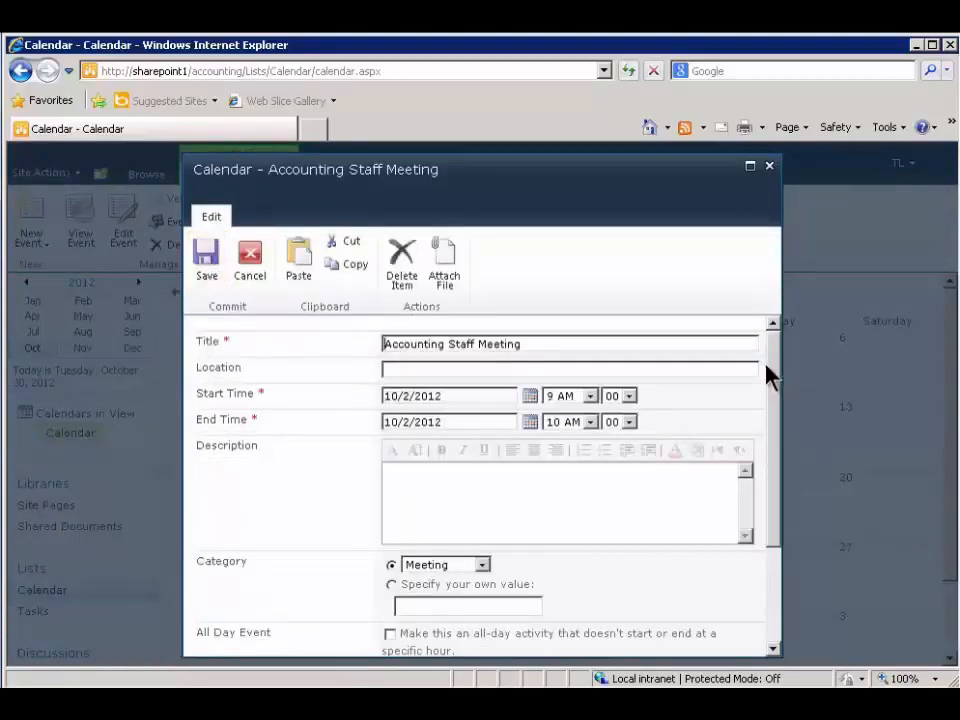
left_click_drag(776, 393, 765, 555)
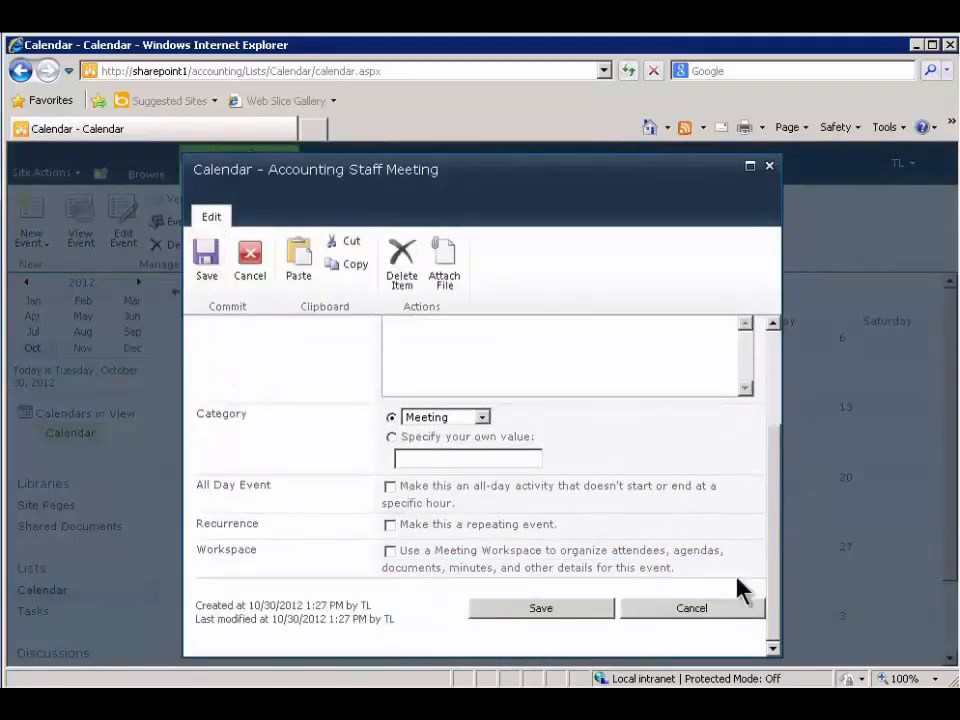
left_click(390, 525)
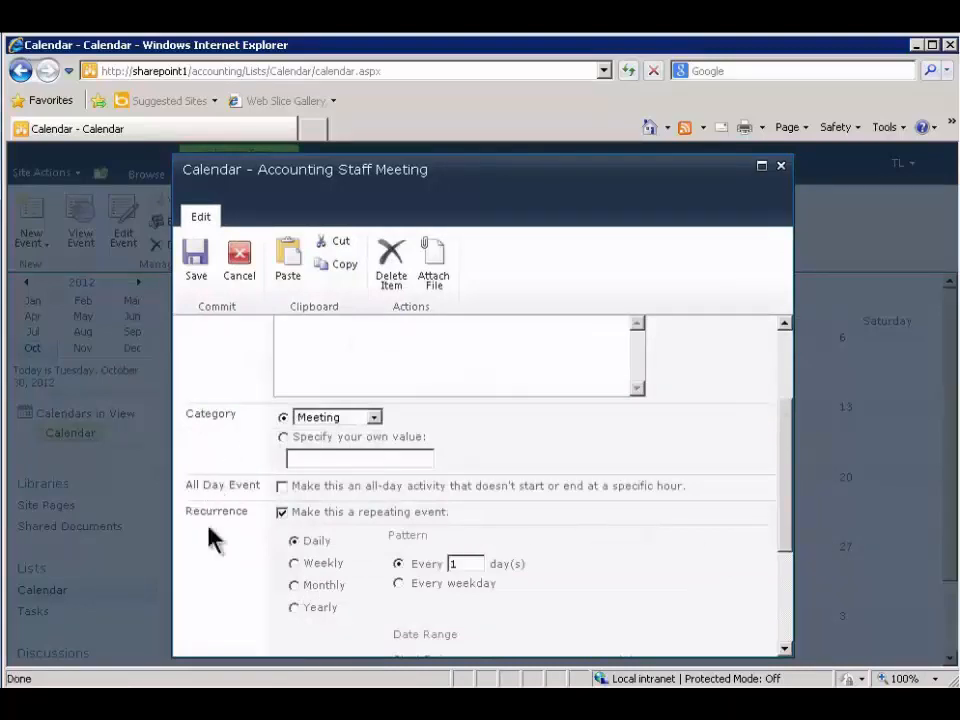
scroll(782, 454, "down", 3)
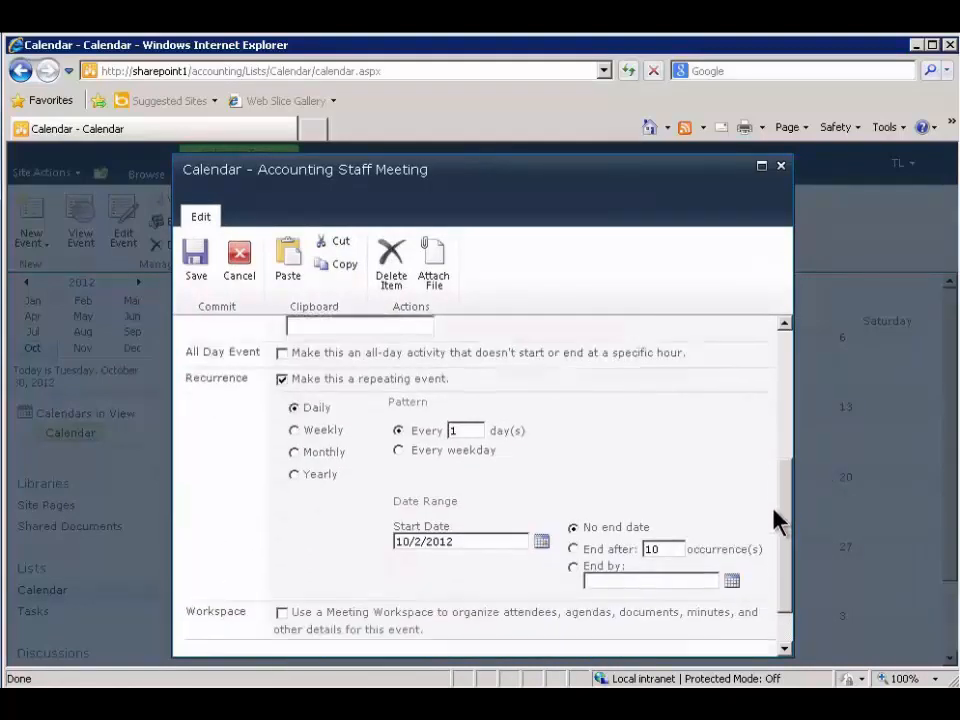
left_click(296, 416)
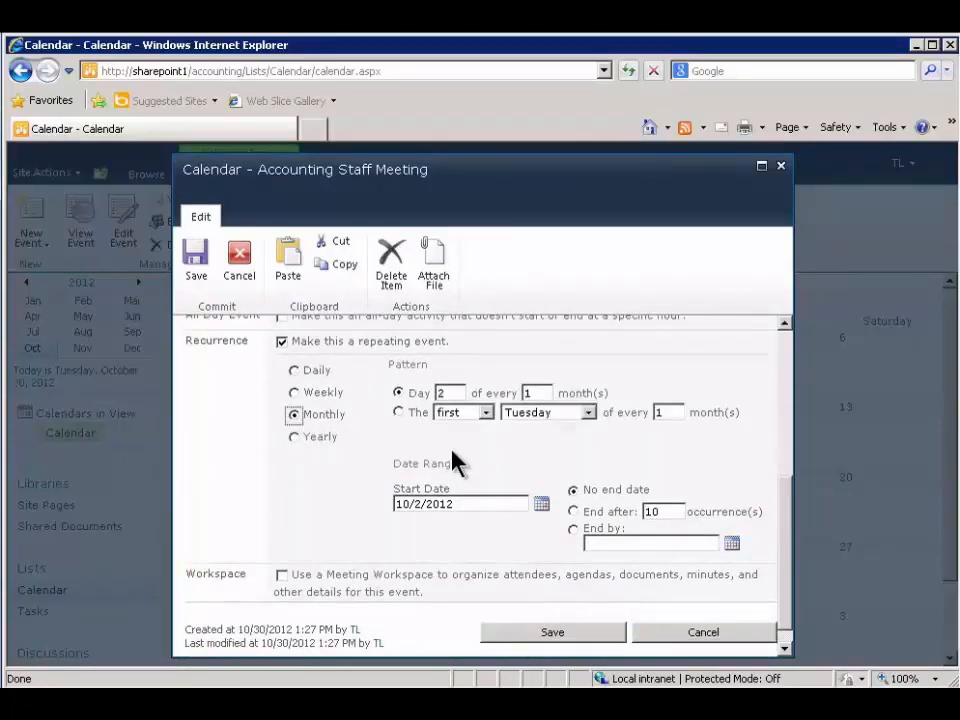
left_click(399, 413)
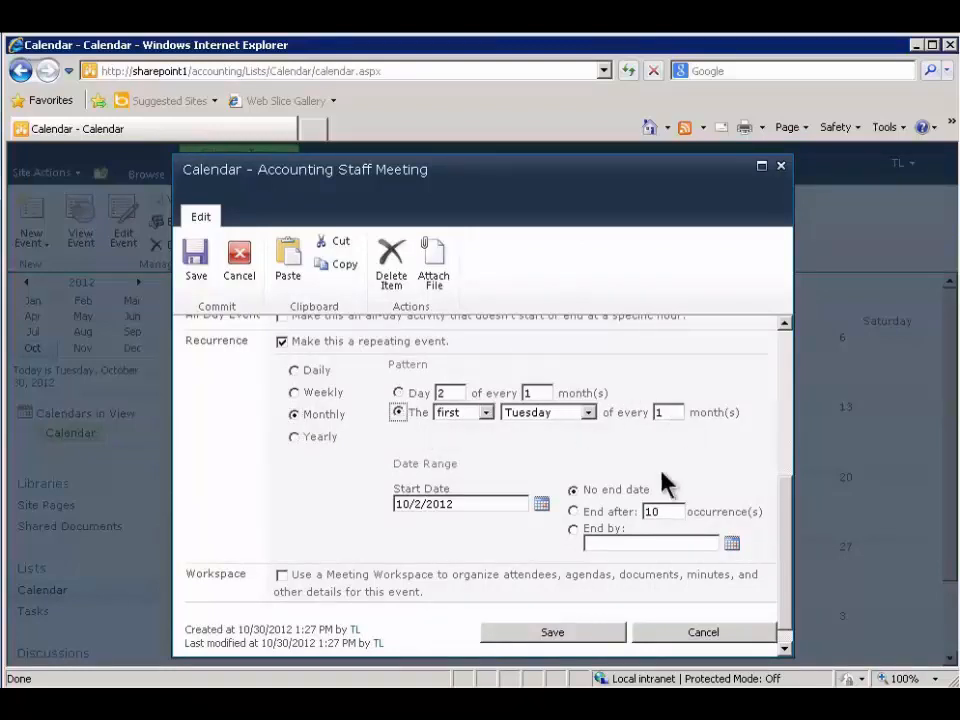
left_click(553, 633)
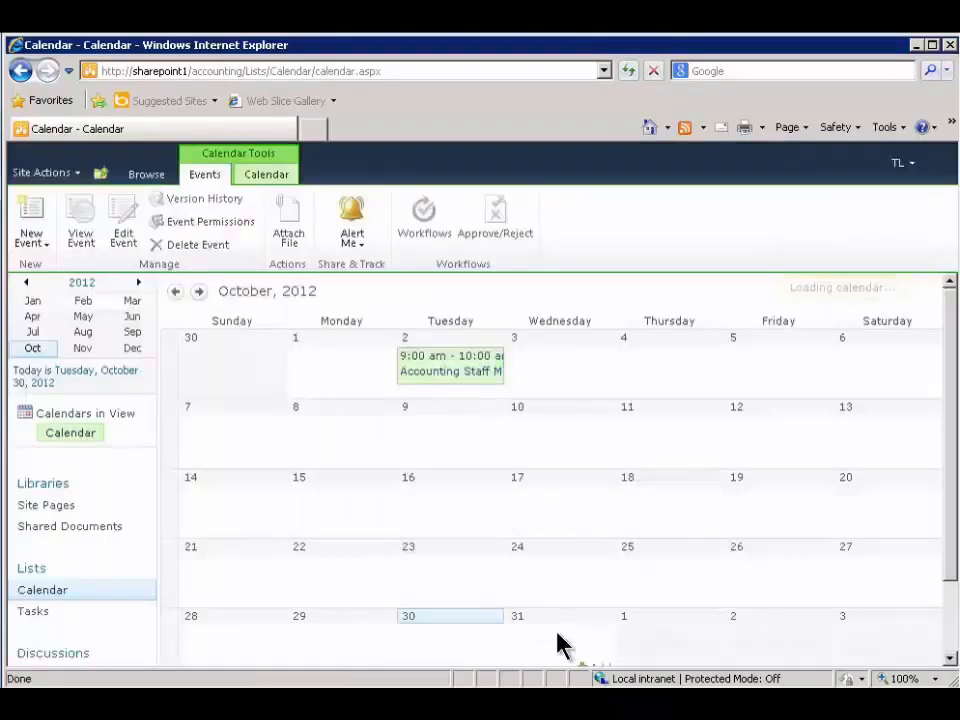
Look for the repeated staff meeting in November 2012, and return to October with the calendar's site navigation showing
left_click(201, 295)
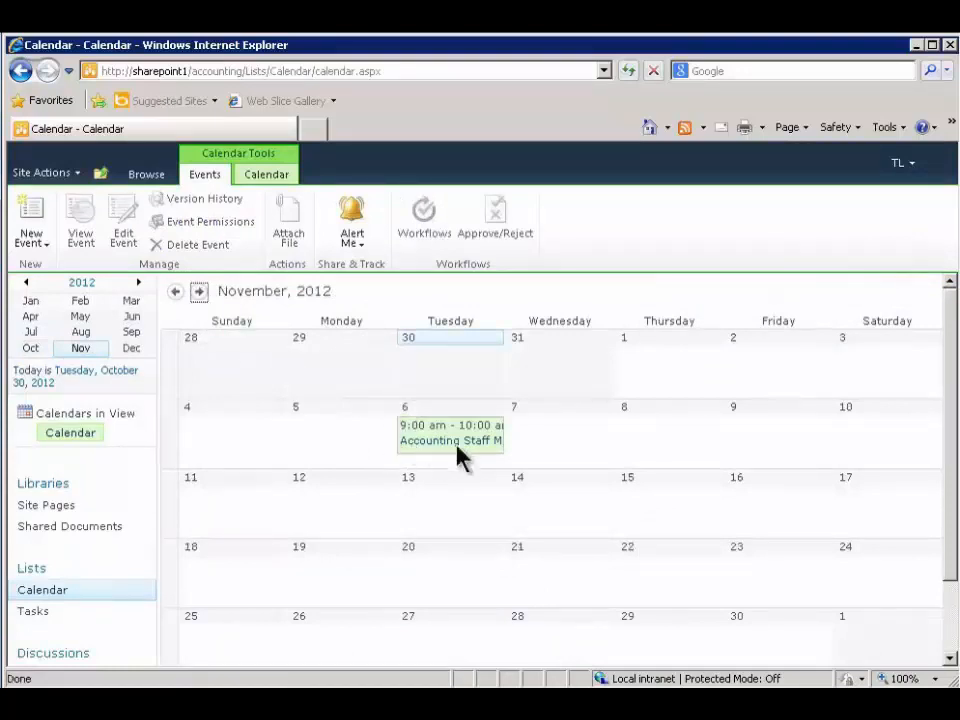
left_click(177, 294)
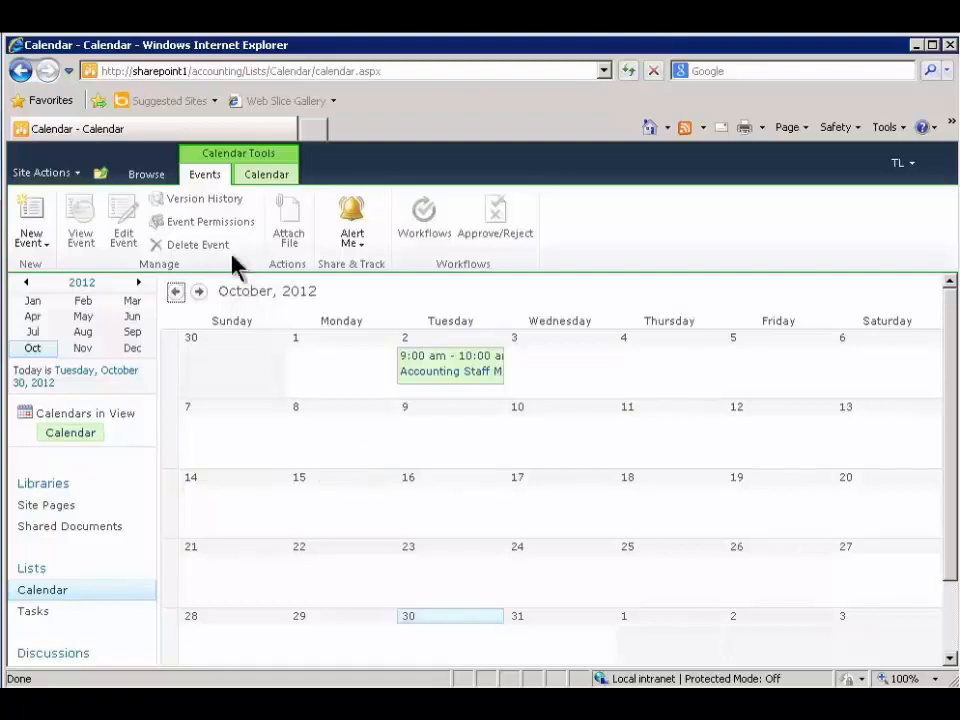
left_click(144, 180)
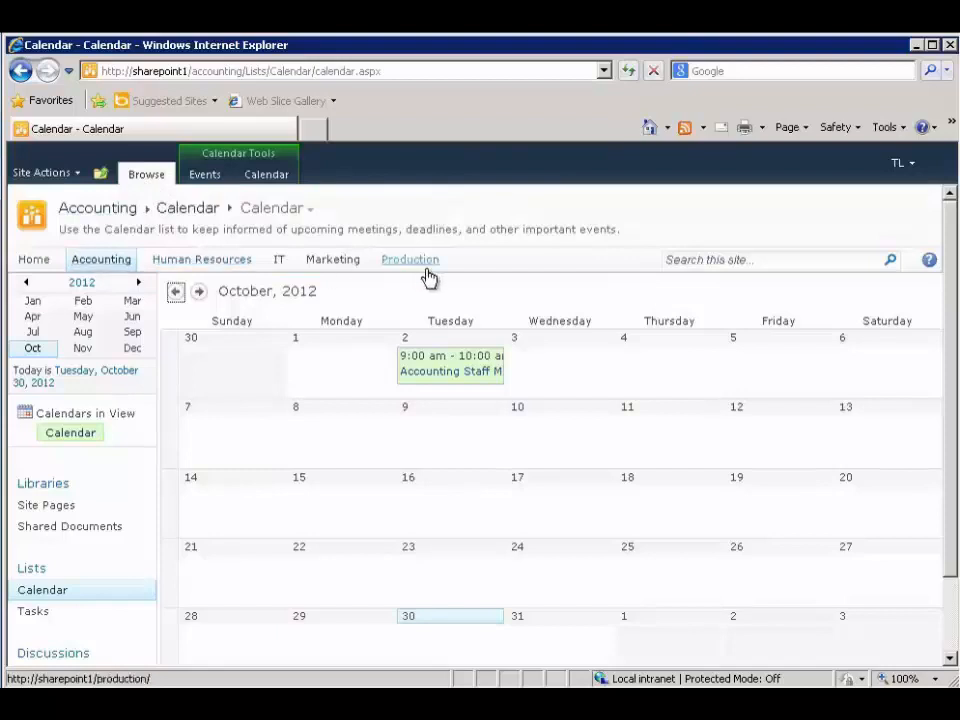
Open the gallery for creating new site content on the IT site and filter the installed items to the List type
left_click(281, 264)
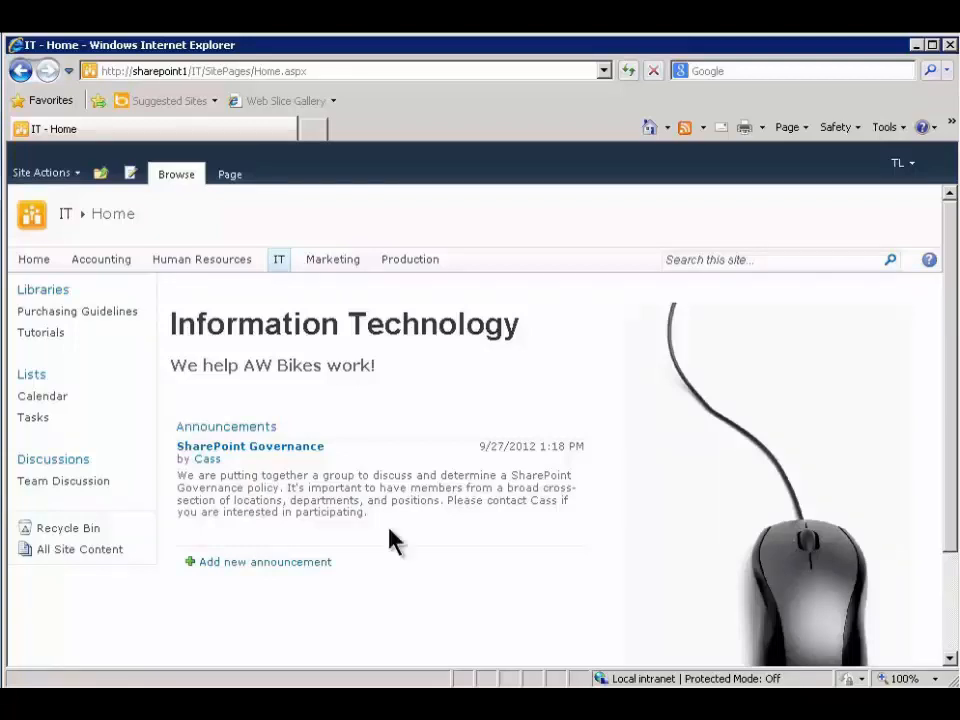
left_click(56, 177)
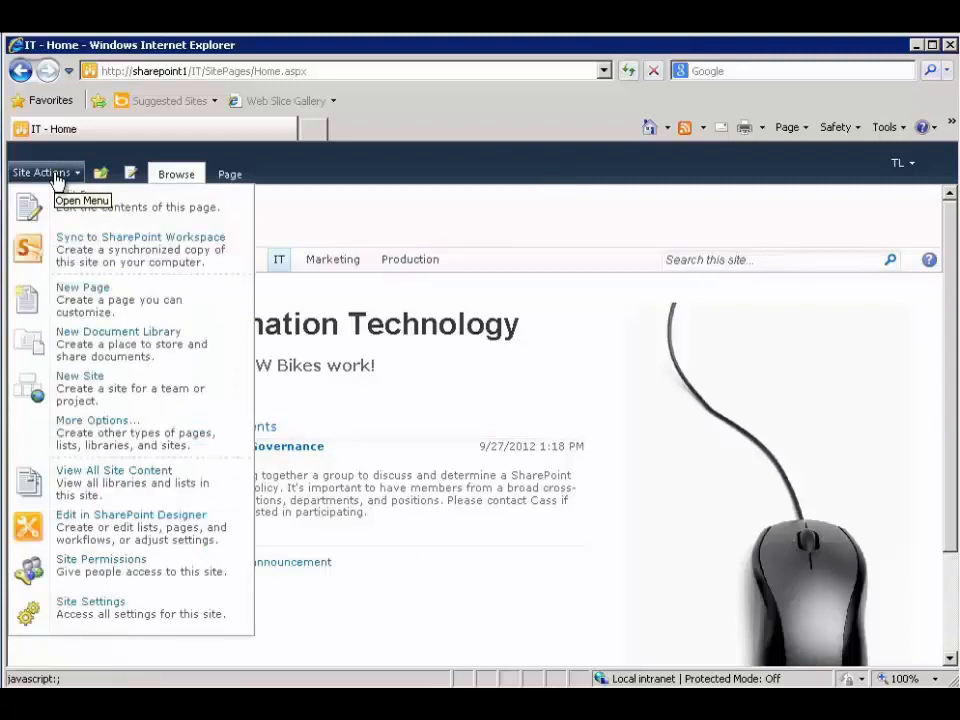
left_click(145, 442)
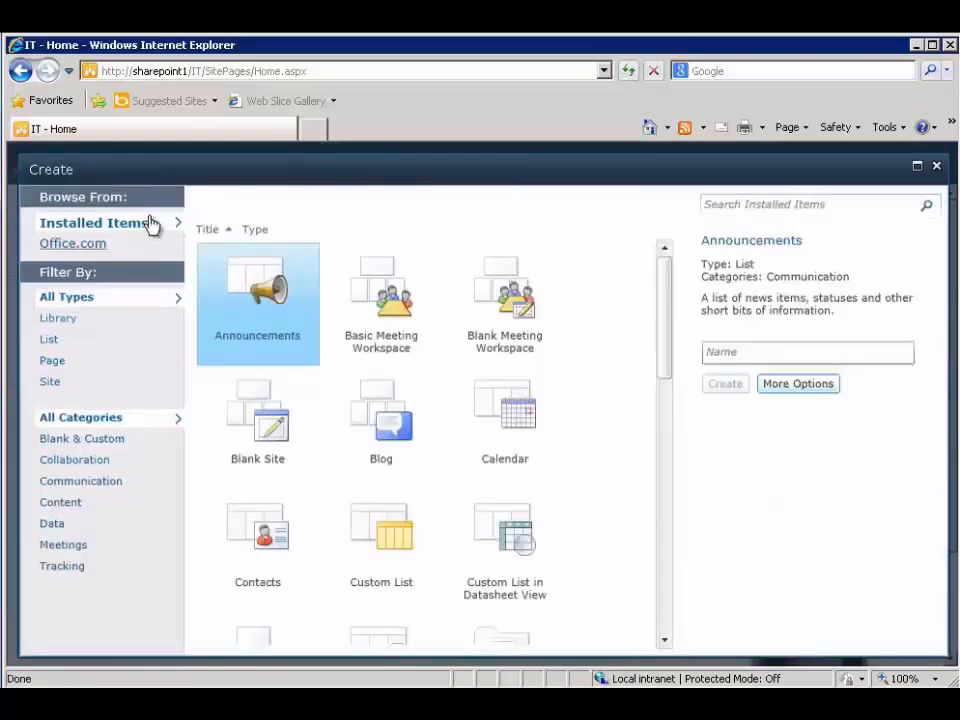
left_click_drag(664, 279, 668, 250)
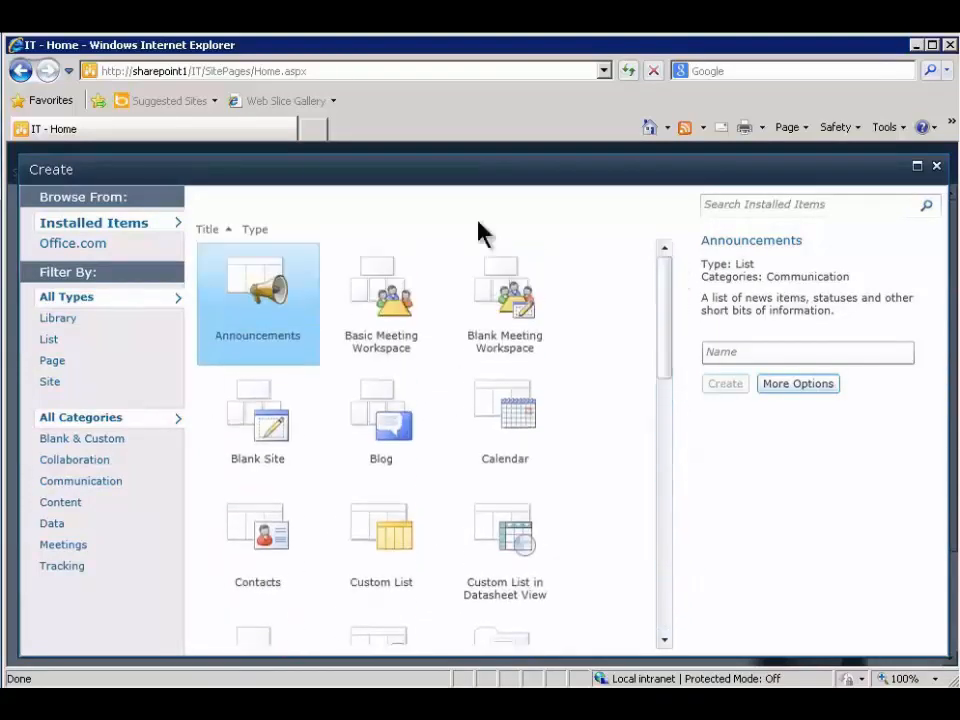
left_click(50, 345)
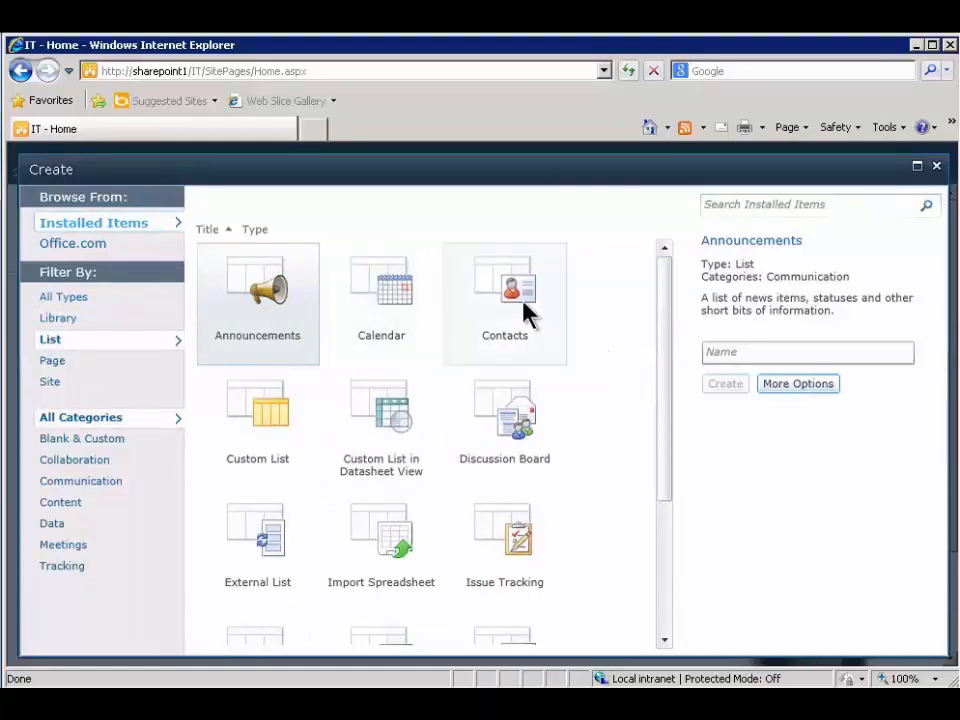
Create a custom list named Requests on the IT site from the installed list types
left_click_drag(664, 435, 660, 549)
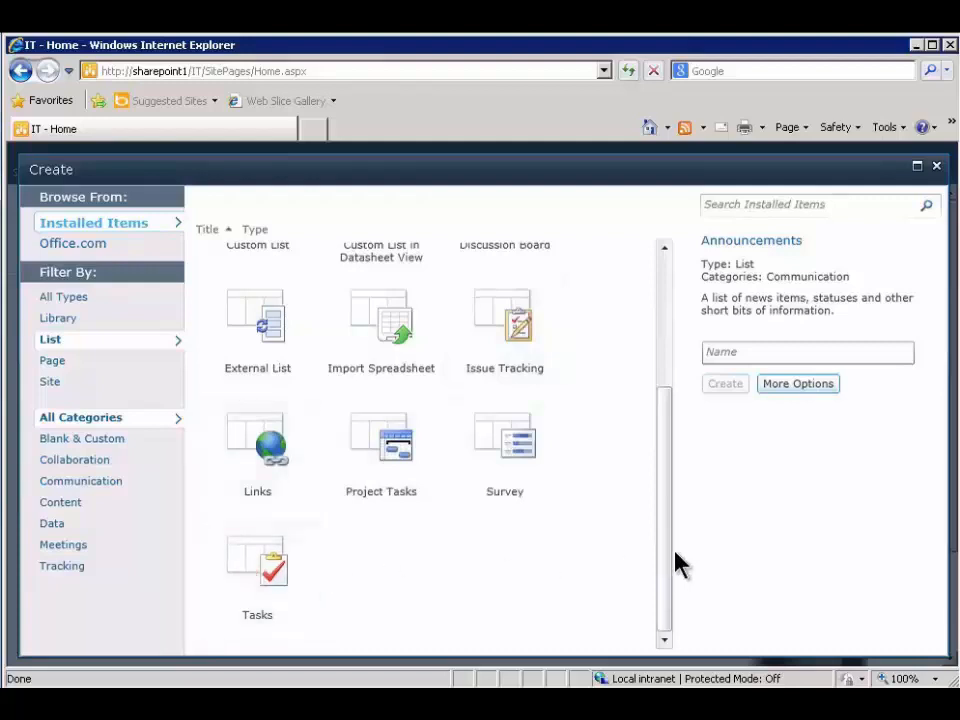
left_click_drag(664, 549, 676, 390)
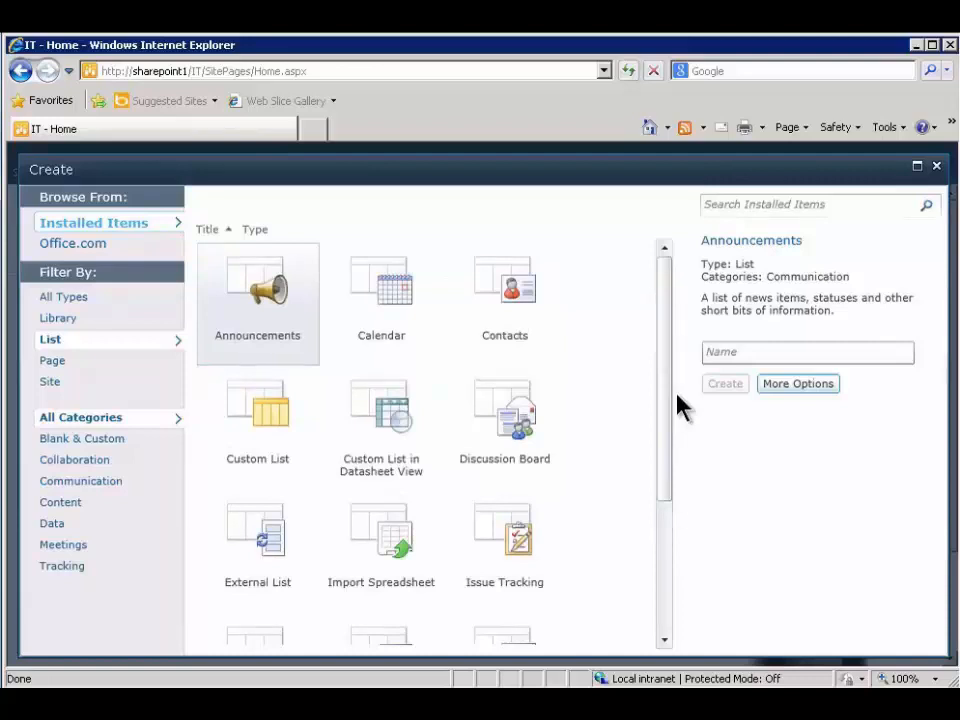
left_click(256, 428)
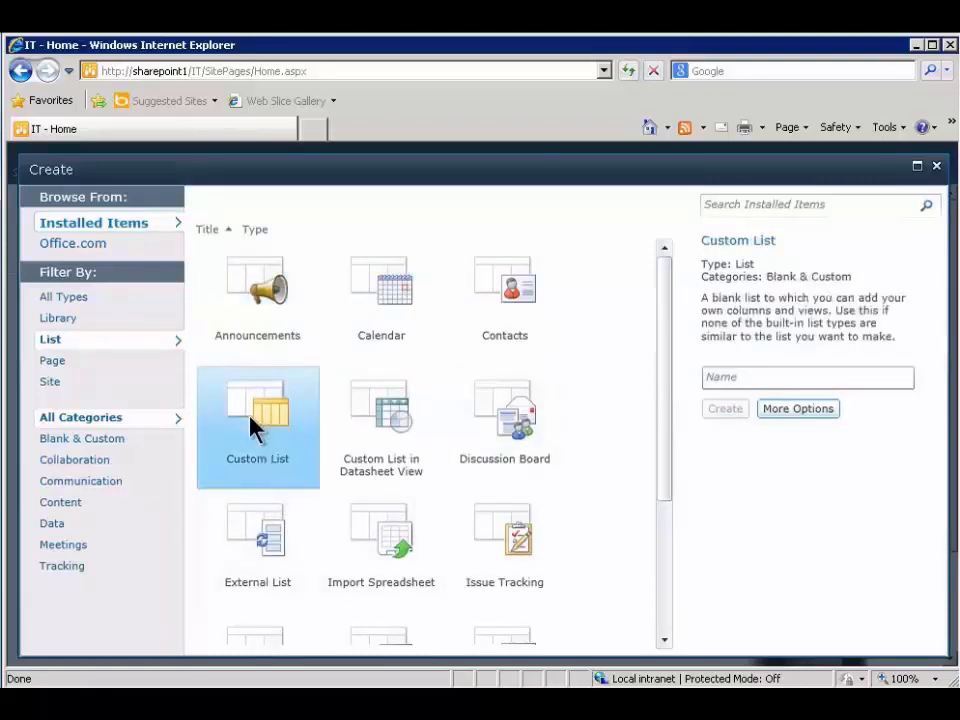
left_click(808, 414)
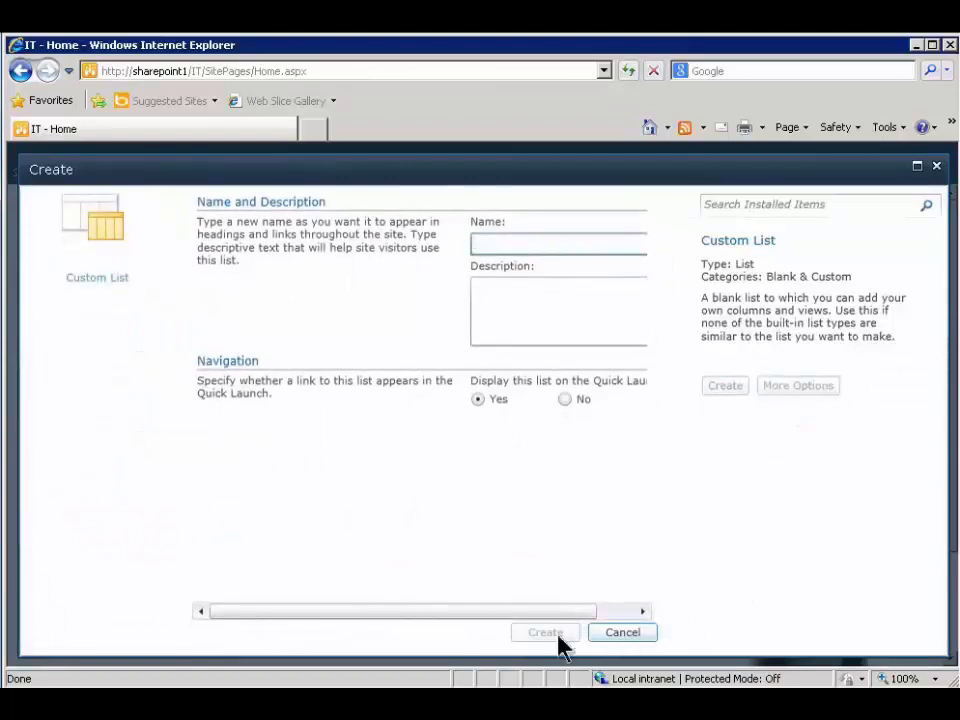
left_click_drag(513, 607, 600, 617)
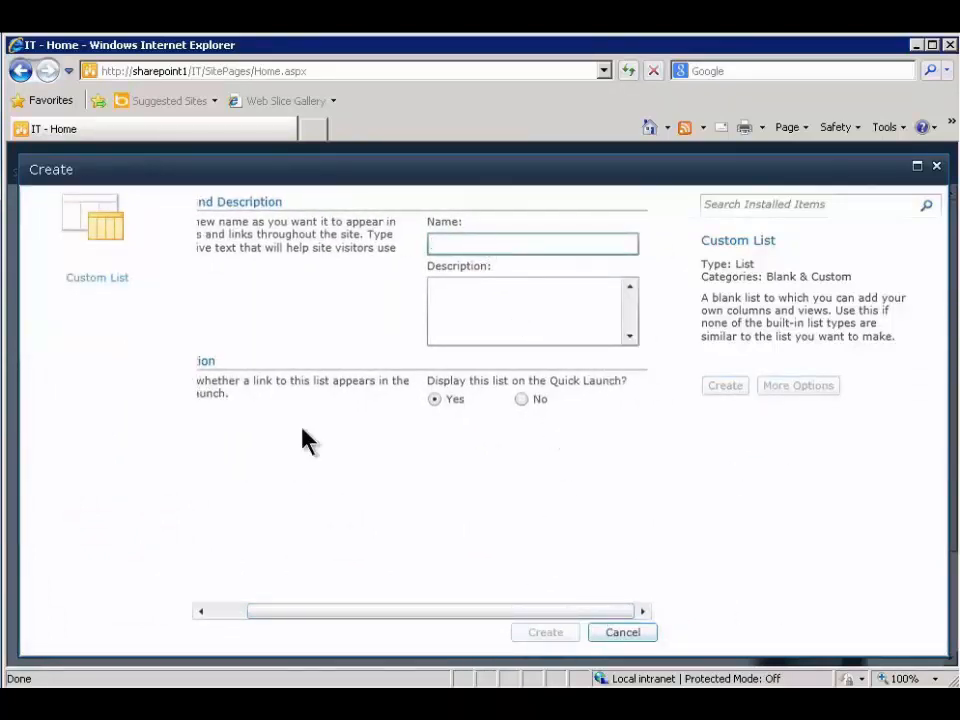
type("Reques")
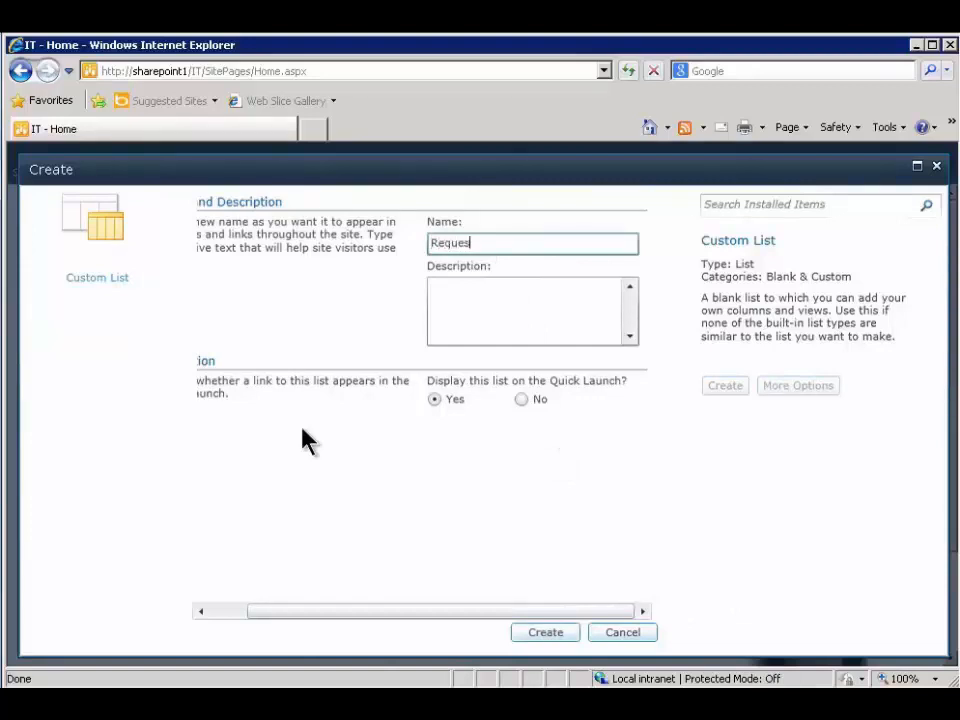
type("ts")
left_click(548, 634)
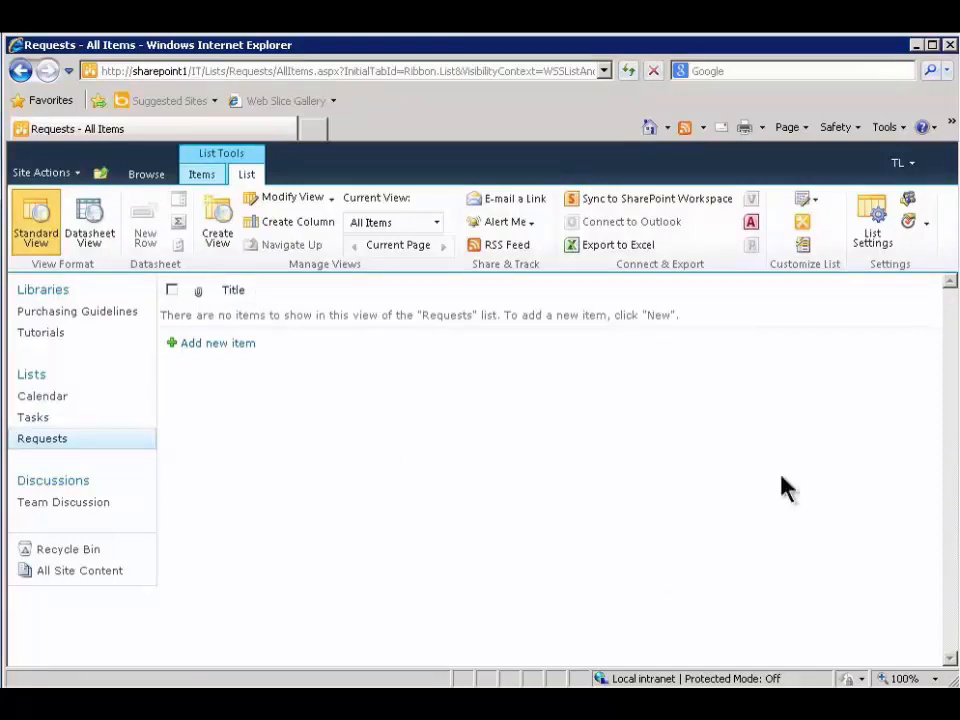
Add a single line of text column named Location to the Requests list through the list settings
left_click(872, 238)
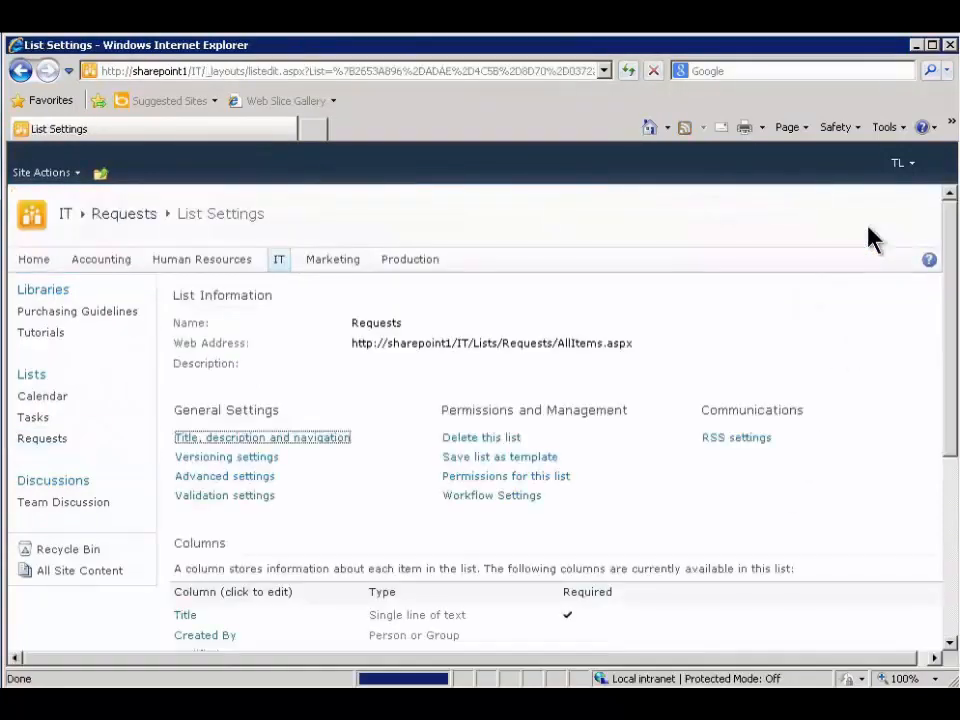
left_click_drag(949, 386, 936, 510)
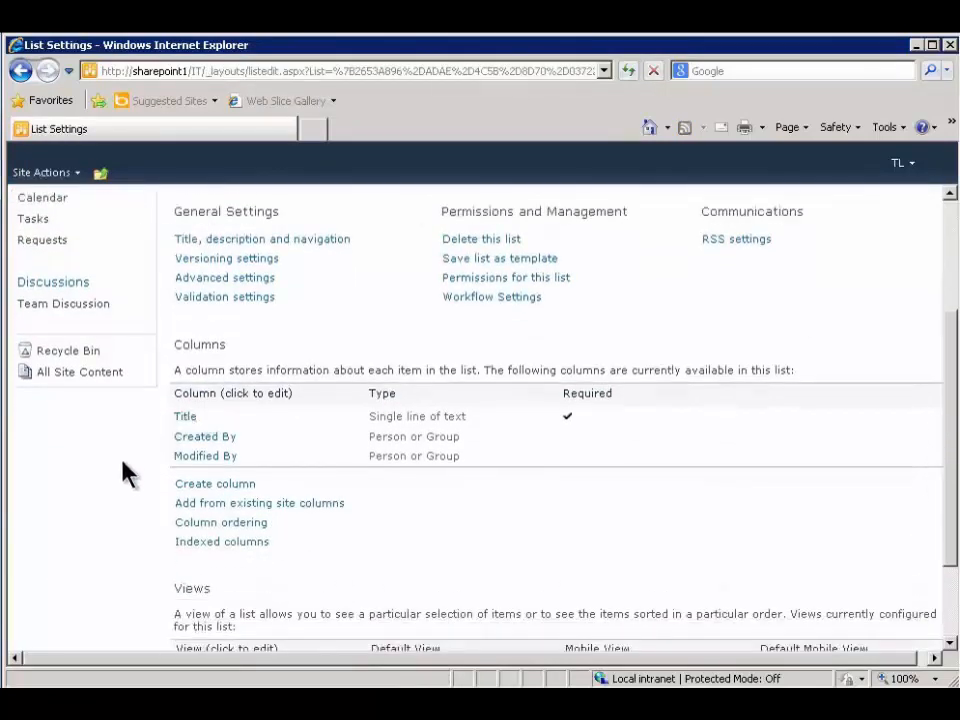
left_click(182, 486)
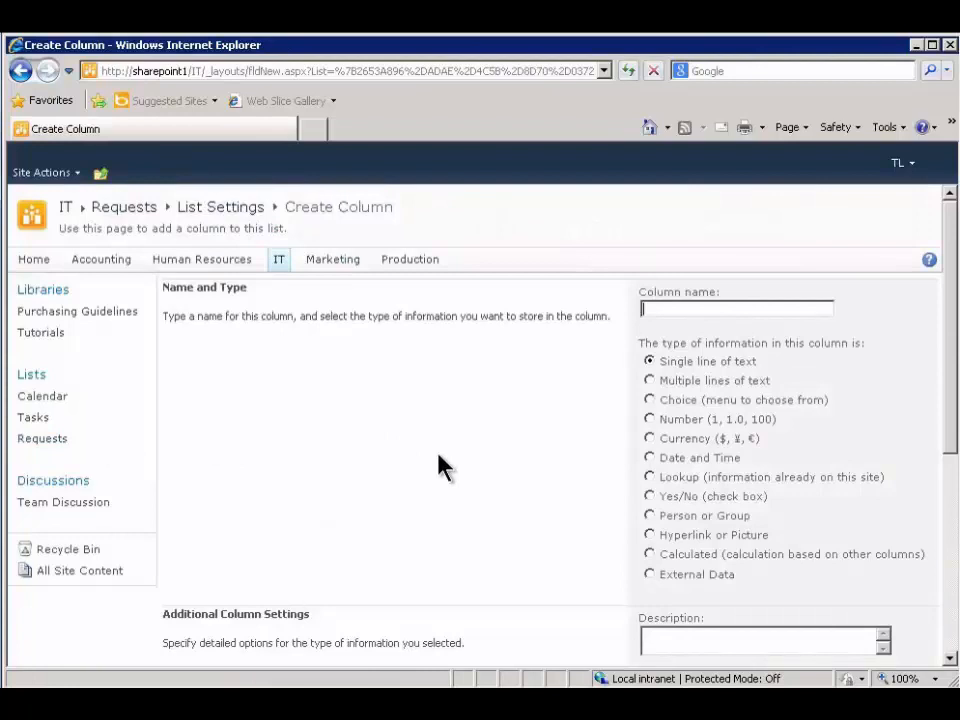
type("Location")
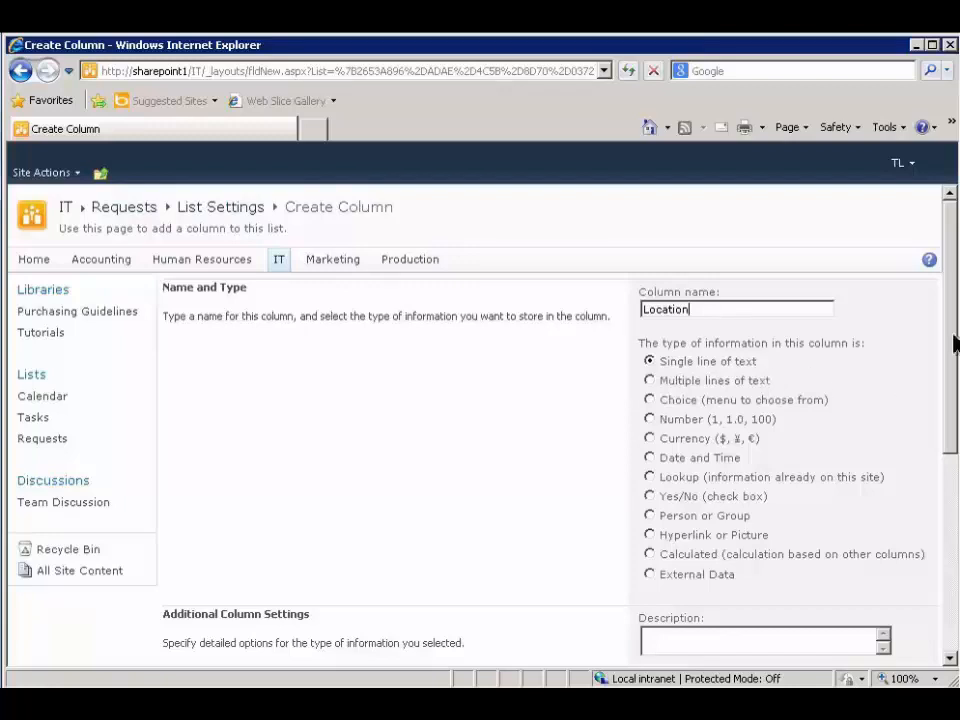
left_click_drag(955, 345, 940, 583)
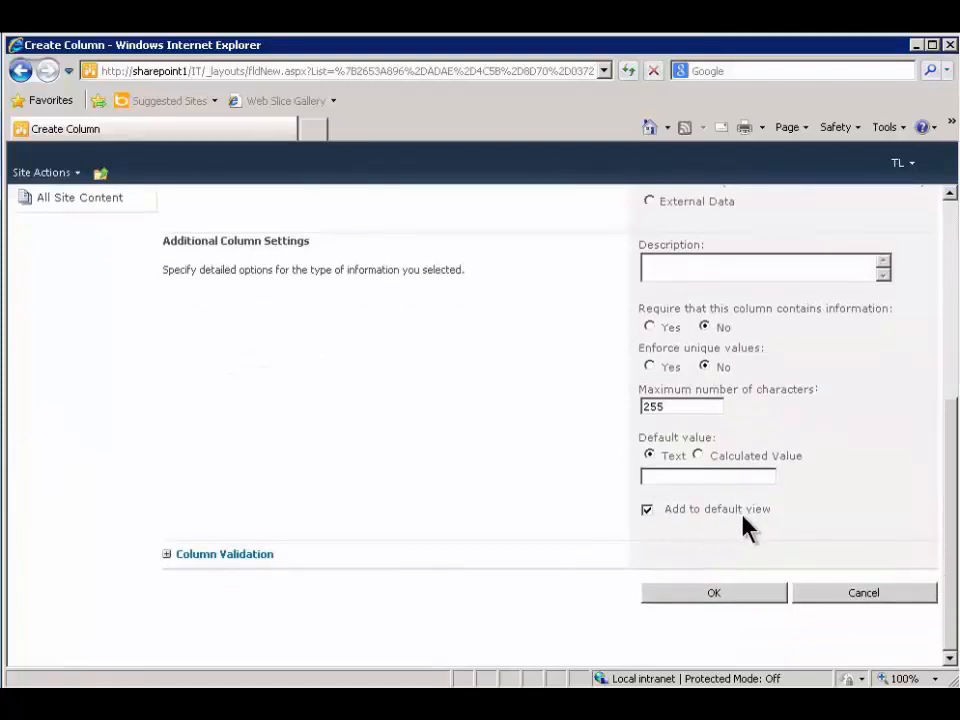
left_click(706, 600)
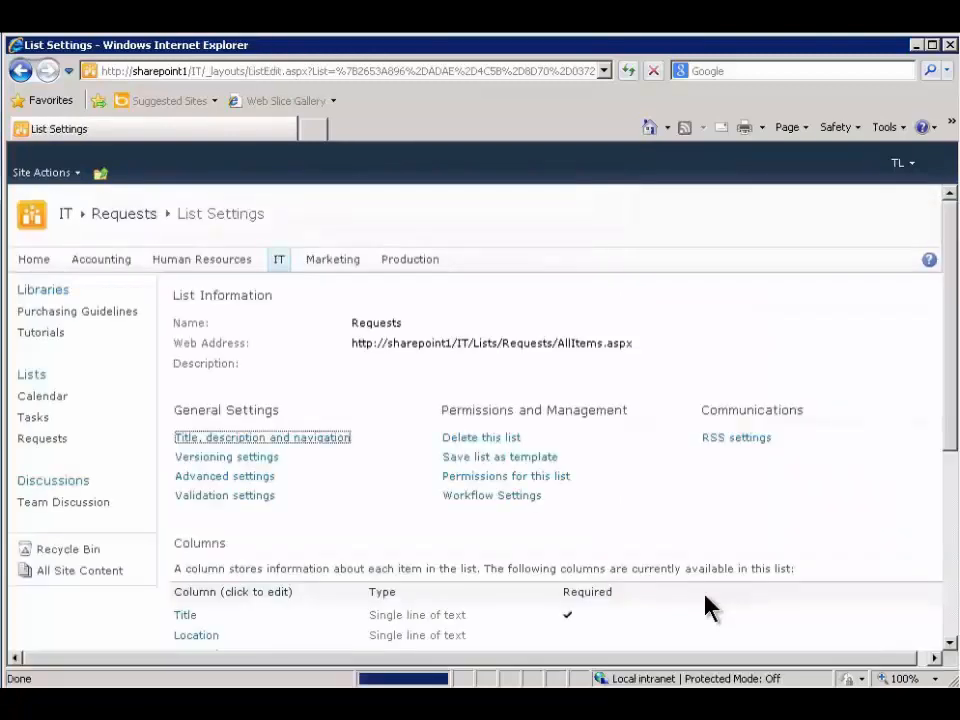
Start another new column for the Requests list, named Department and of the Choice type
scroll(949, 476, "down", 3)
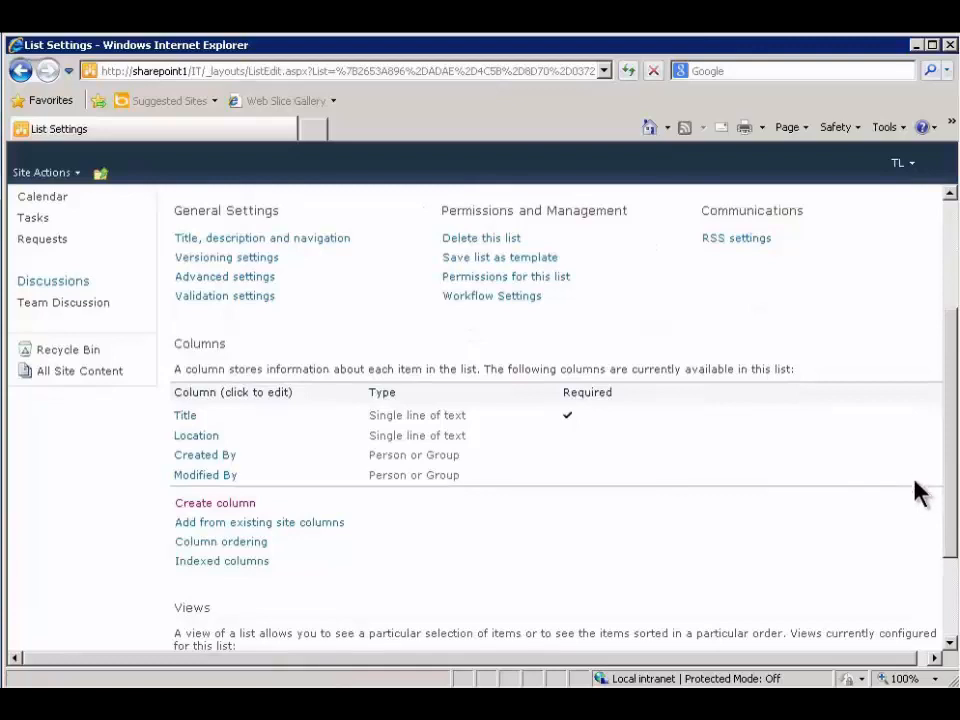
left_click(240, 505)
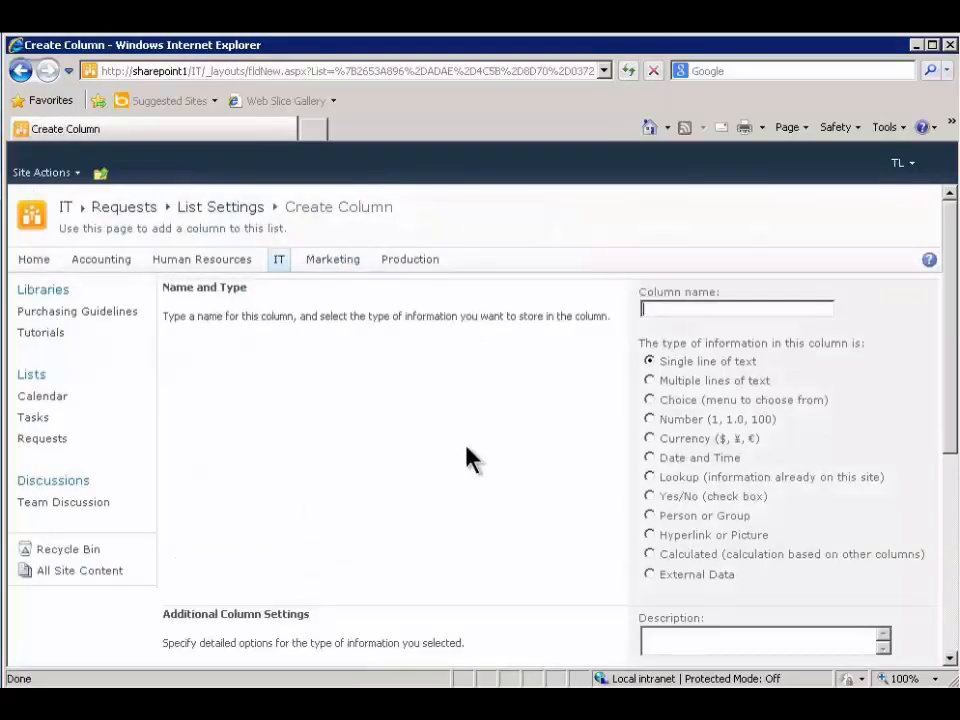
type("Department")
left_click(649, 399)
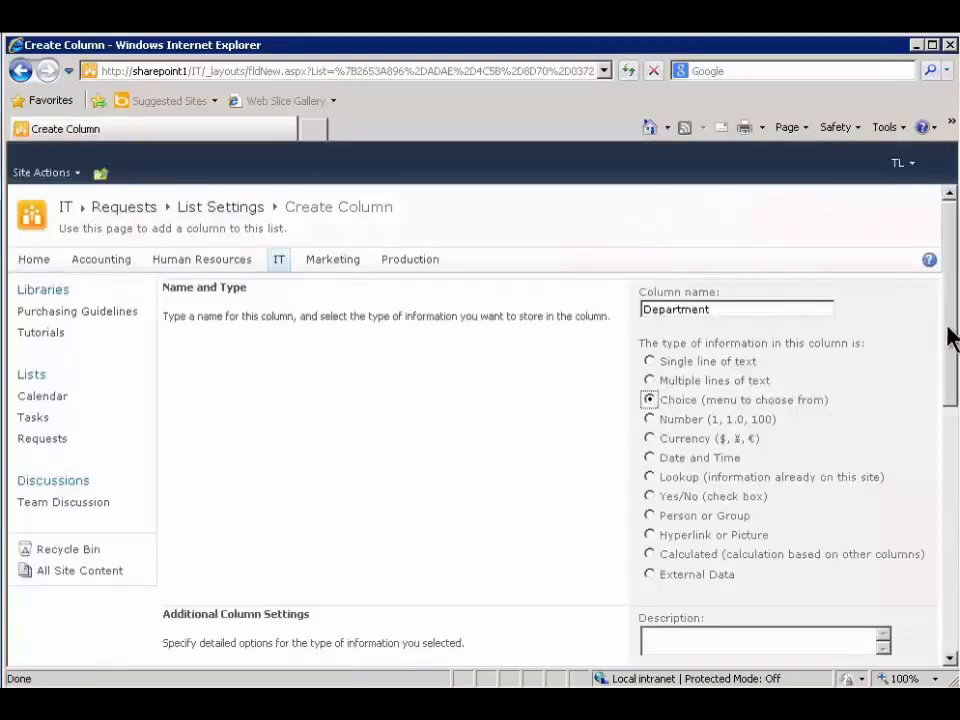
Replace the placeholder choices with Accounting, Human Resources, IT, Marketing and Production, each on its own line
left_click_drag(949, 332, 932, 489)
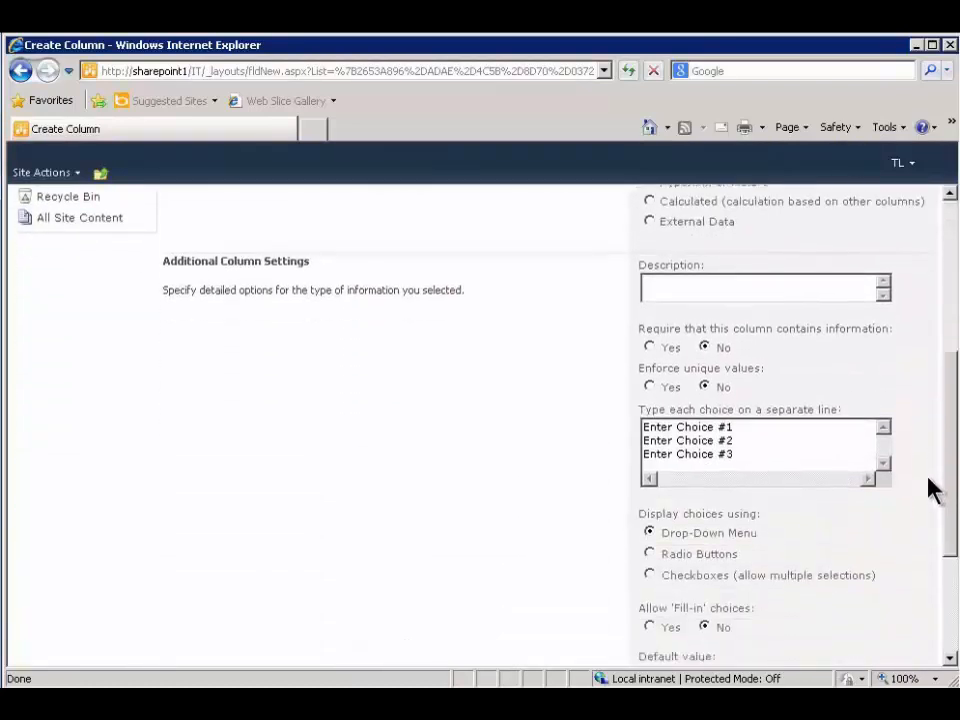
left_click(759, 459)
key("ctrl+a")
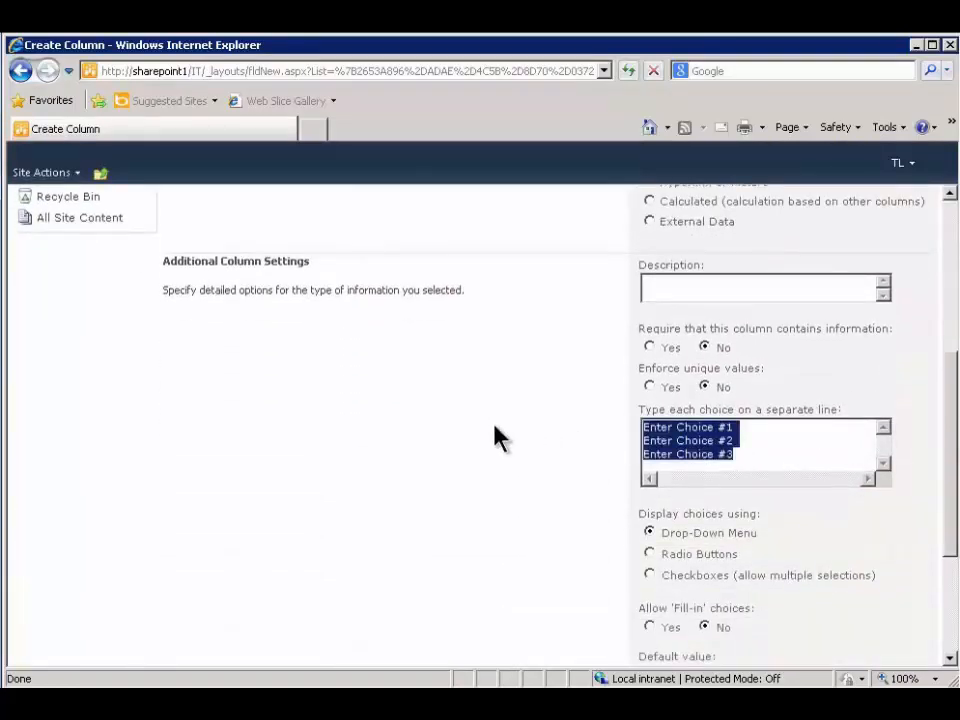
type("Accou")
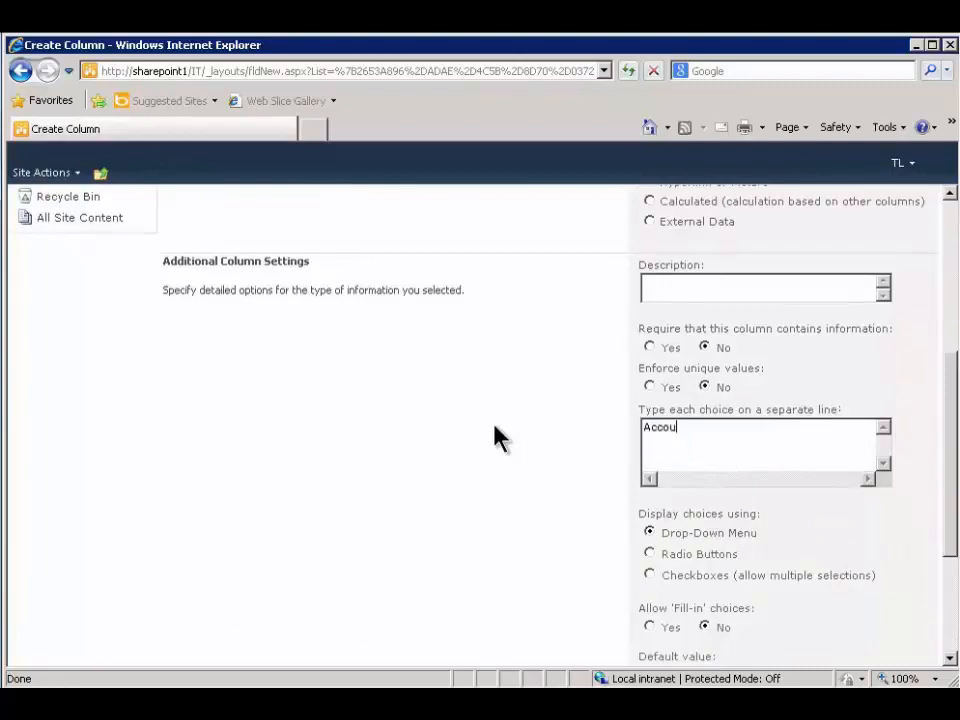
type("nting")
key("Return")
type("Human Res")
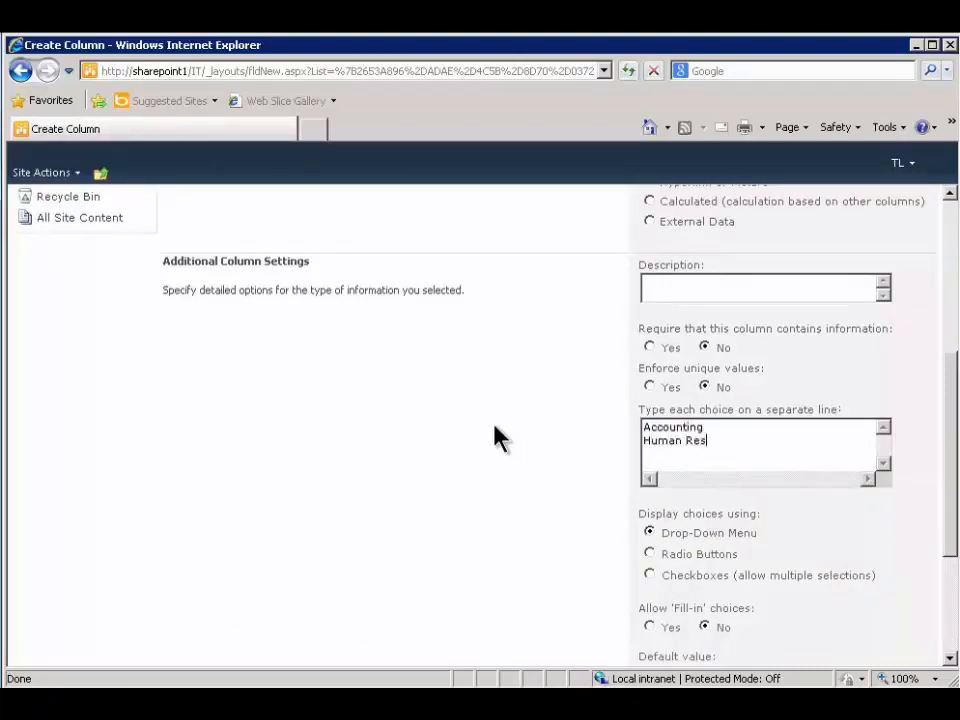
type("ources")
key("Return")
type("IT")
key("Return")
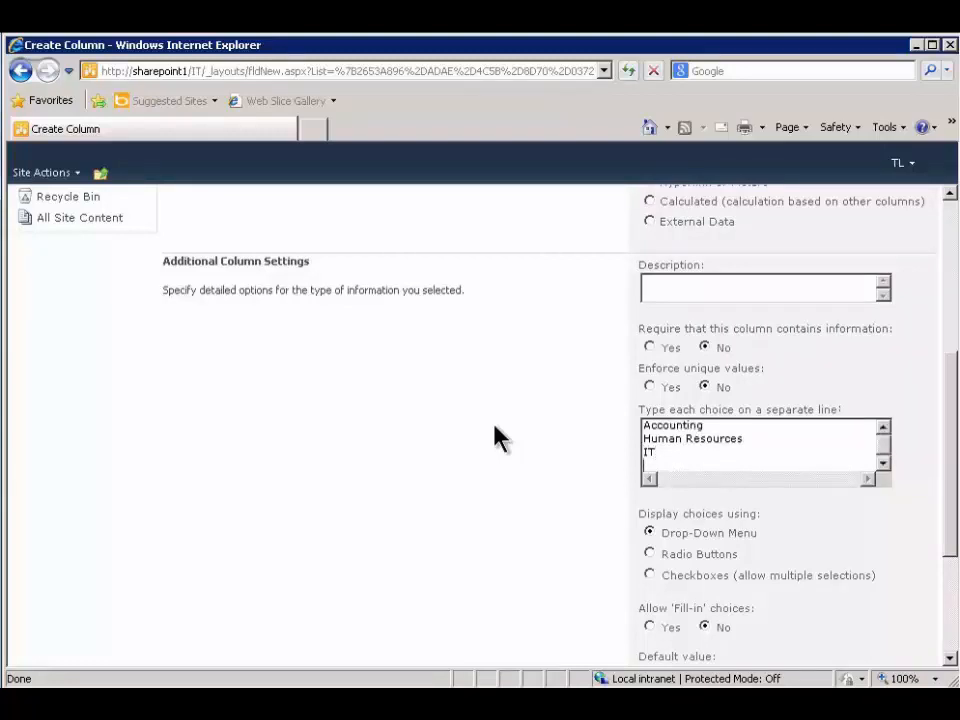
type("Marketing")
key("Return")
type("Prod")
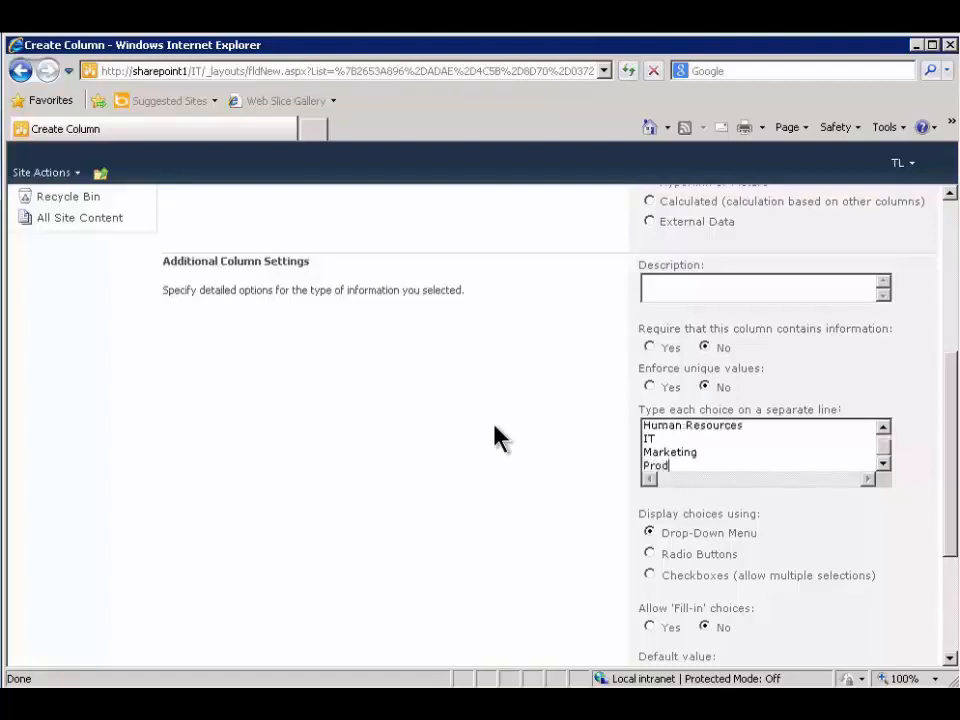
type("uction")
Insert Administration as a choice on its own line between Accounting and Human Resources
left_click_drag(884, 448, 884, 430)
left_click(728, 431)
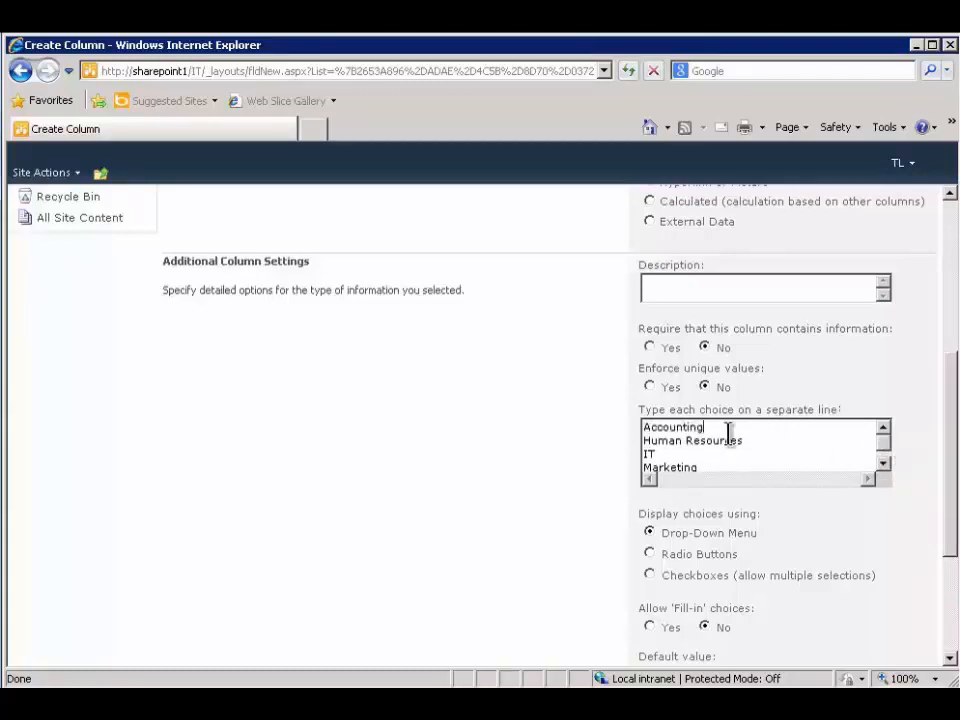
key("Return")
type("Admi")
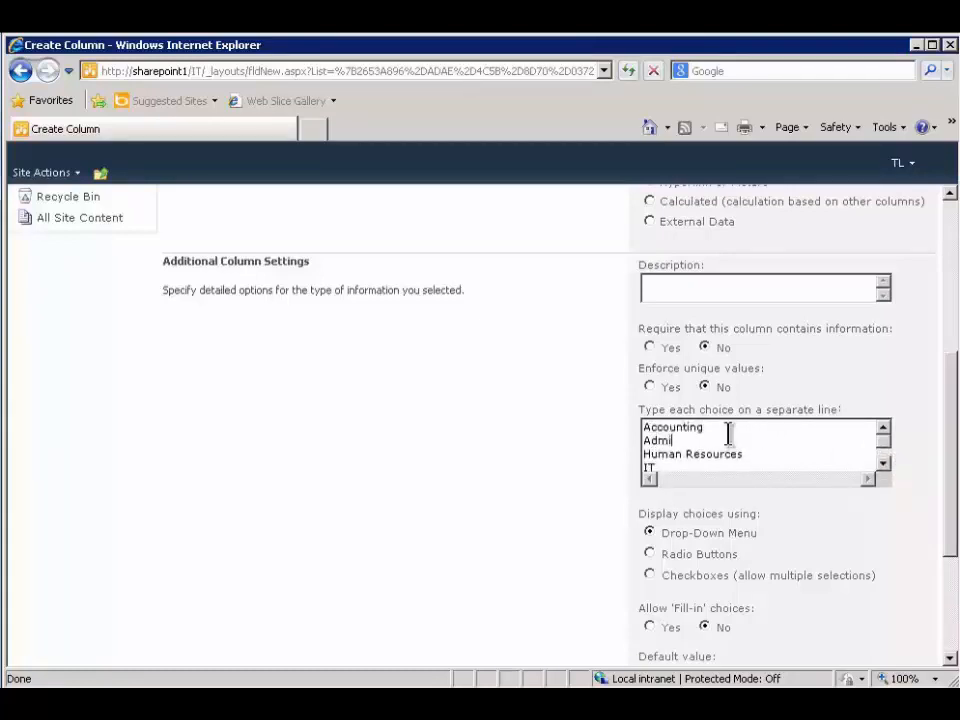
type("nistration")
Clear the Department column's default value and save the column
left_click_drag(949, 369, 953, 489)
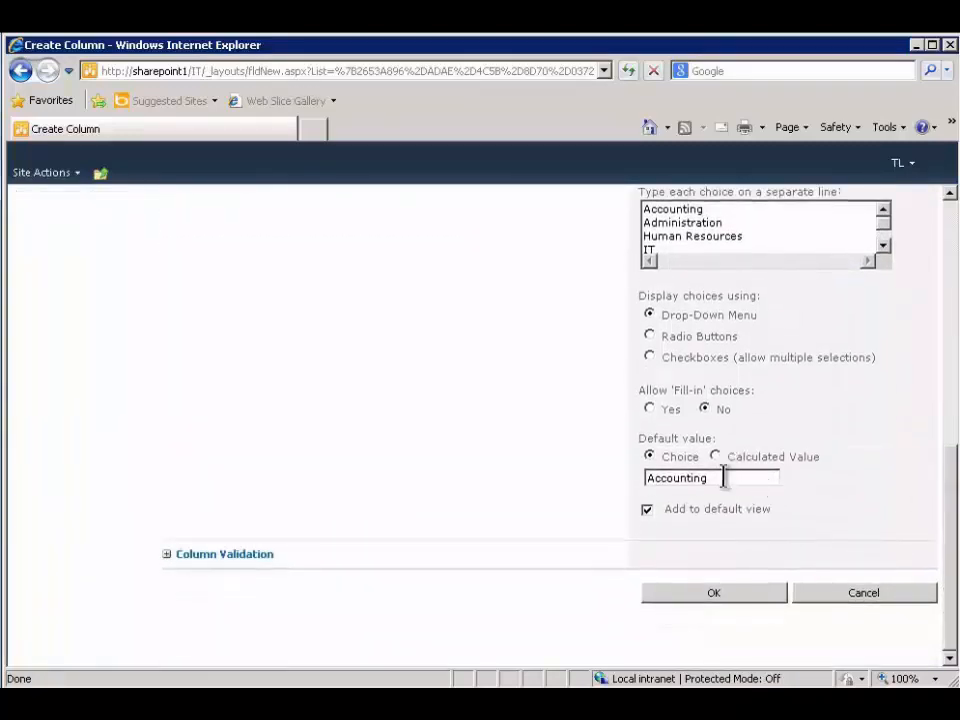
left_click_drag(724, 479, 572, 478)
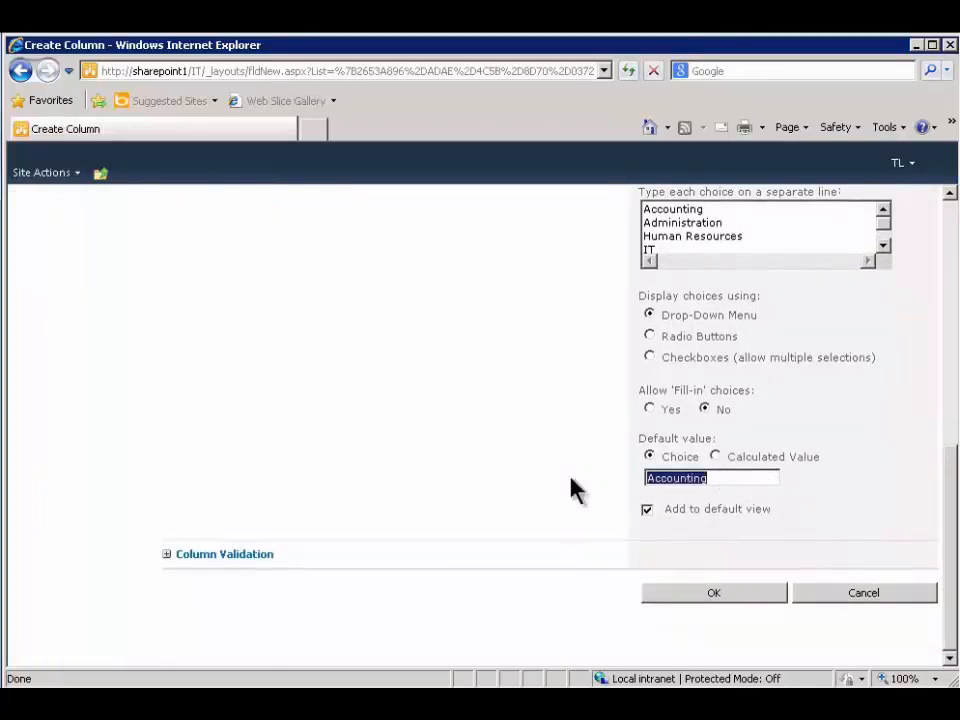
key("Delete")
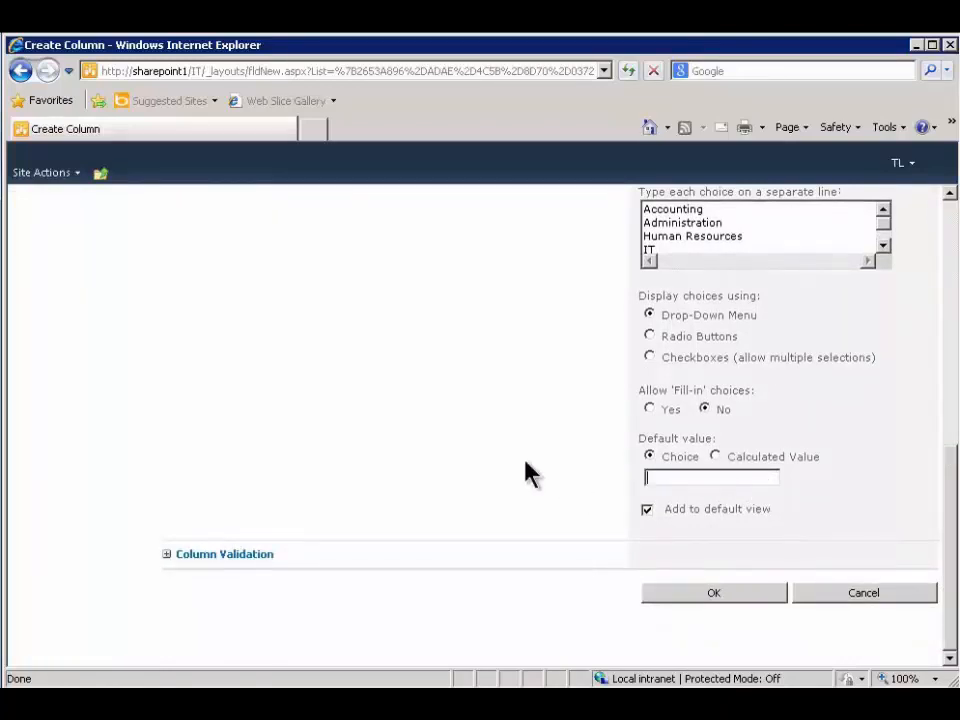
left_click(706, 593)
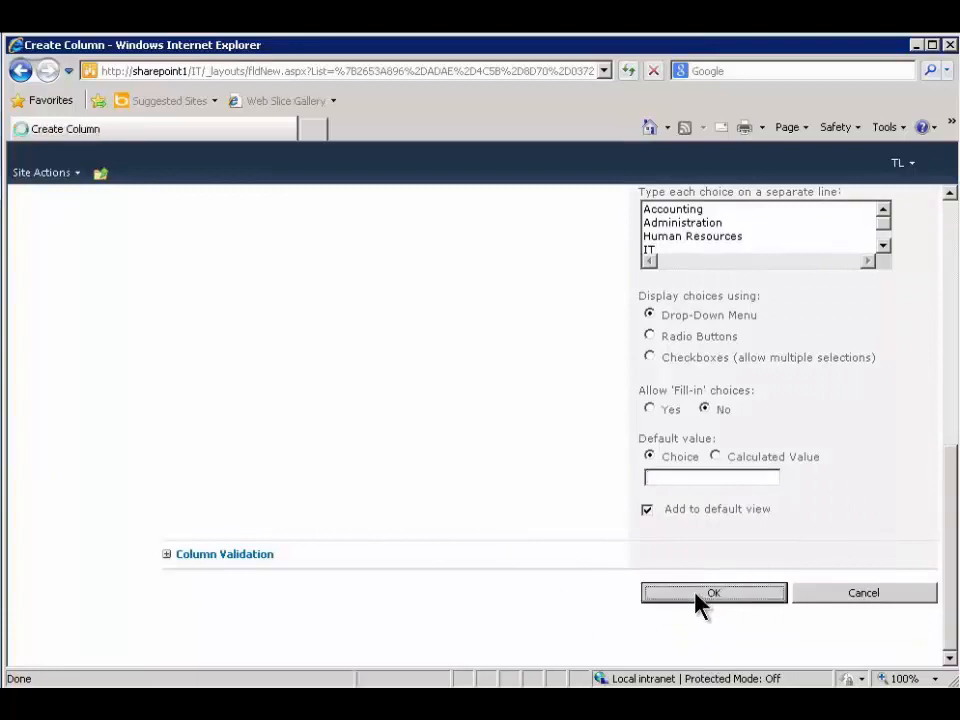
Add a Person or Group column named Requested By to the Requests list, and show the list's columns
scroll(425, 487, "down", 3)
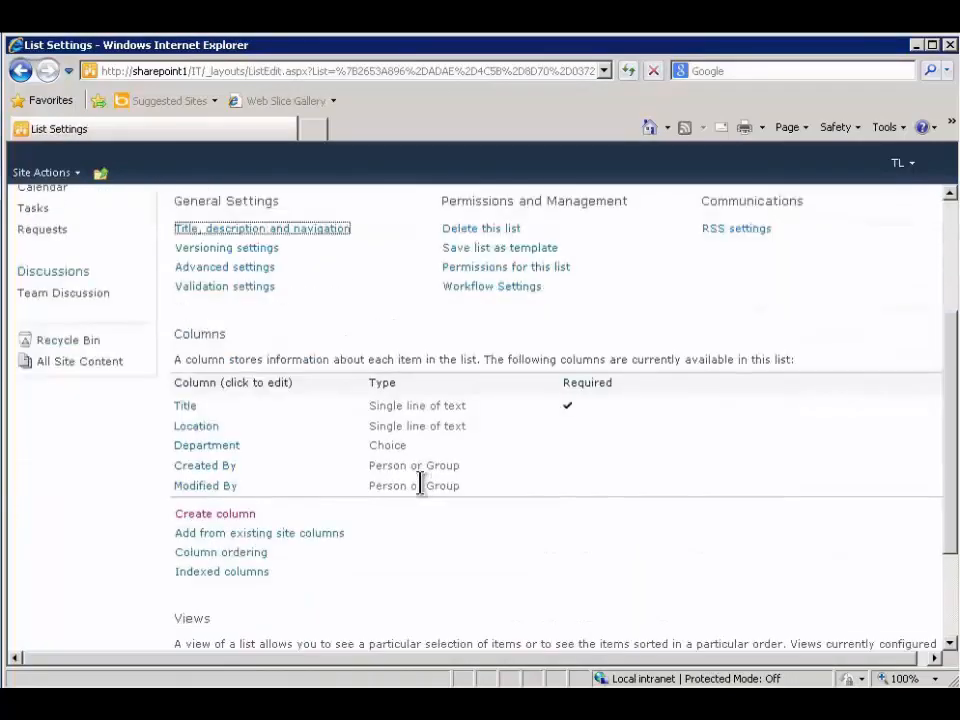
left_click(237, 517)
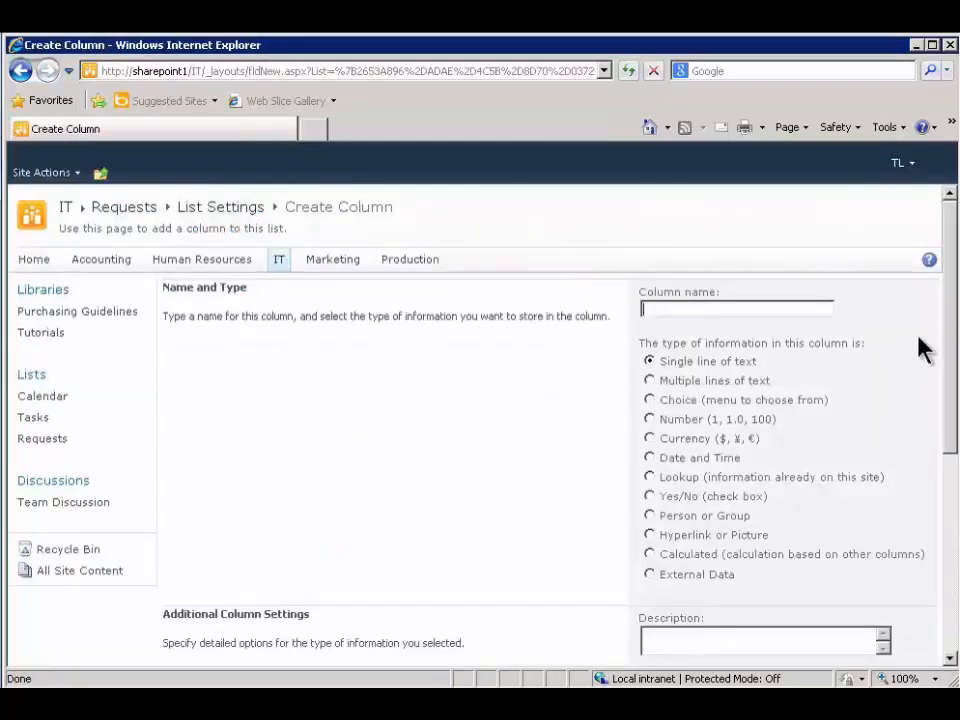
type("Requested By")
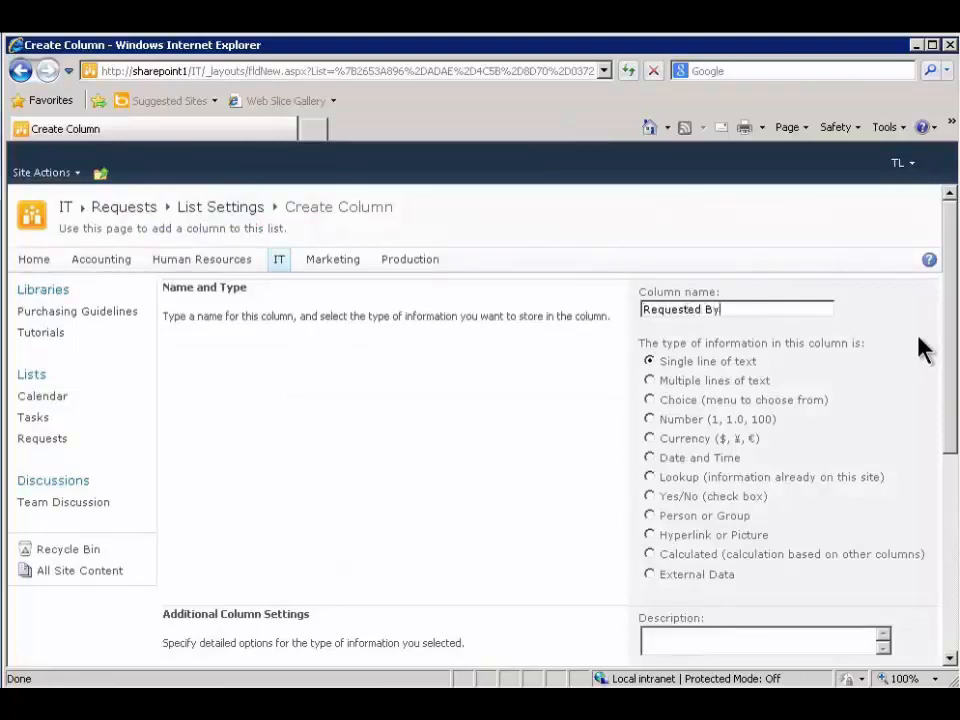
left_click(650, 516)
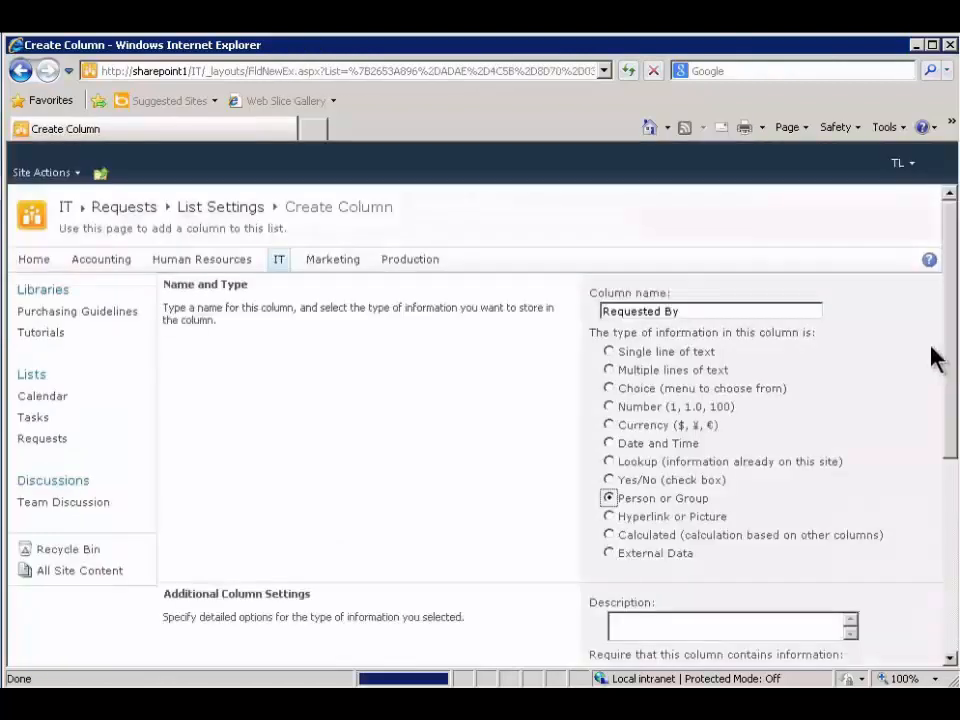
left_click_drag(949, 274, 951, 471)
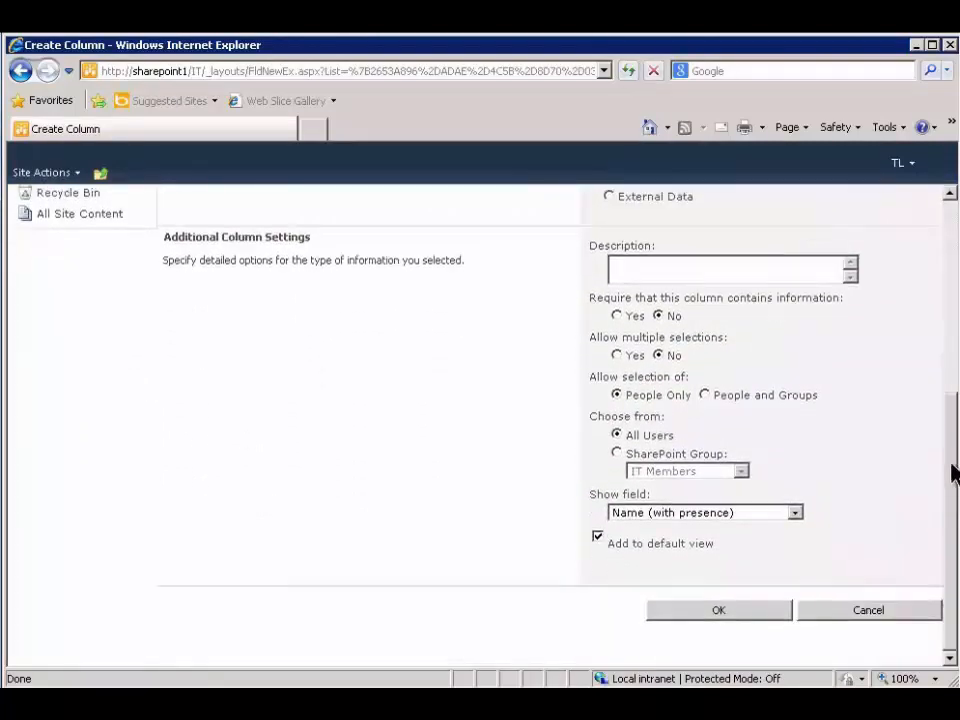
left_click(686, 612)
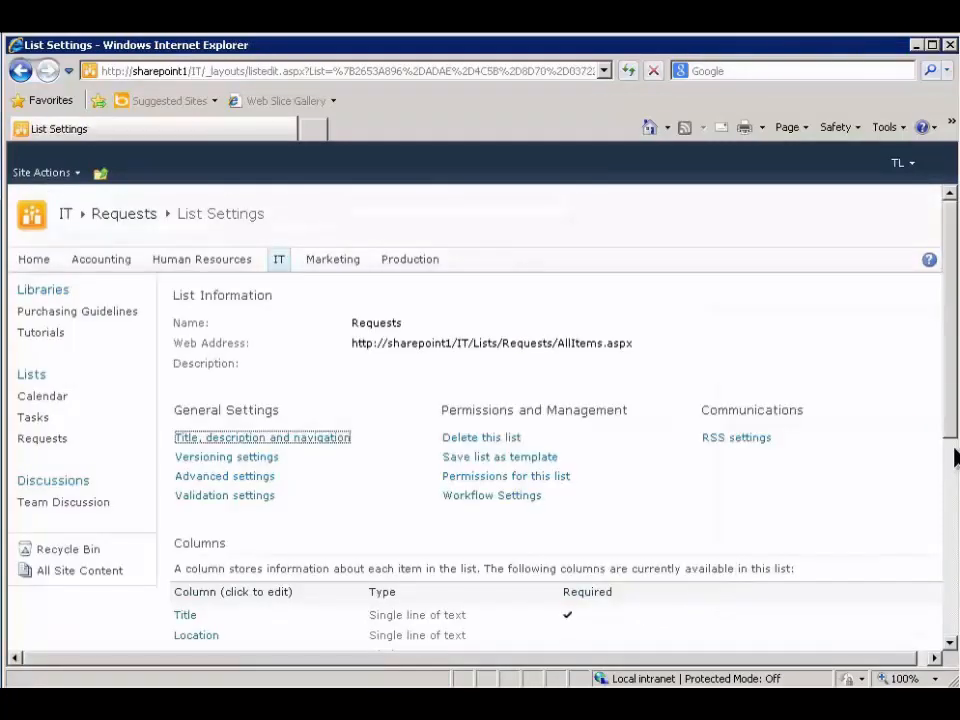
left_click_drag(951, 440, 930, 563)
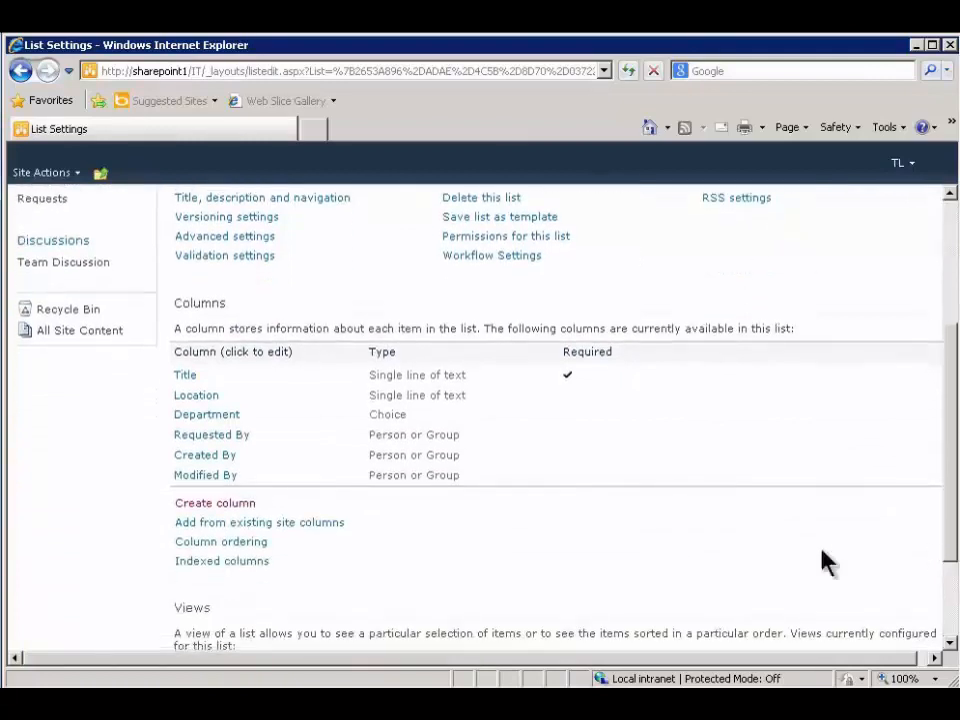
Start a new Choice column named Category in the Requests list
left_click(248, 507)
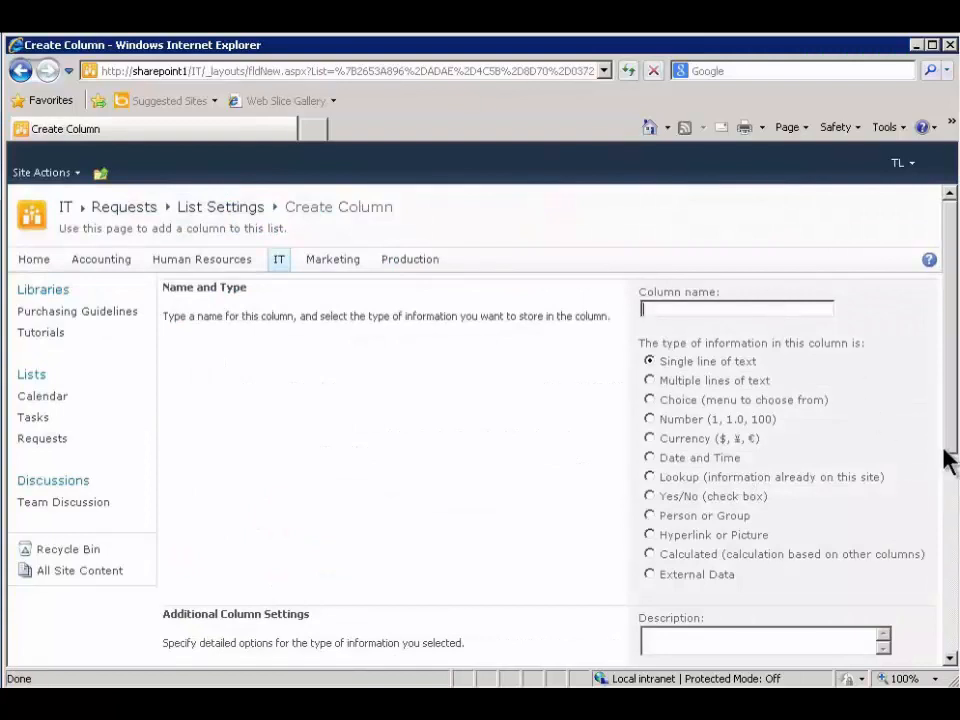
type("Category")
left_click(649, 399)
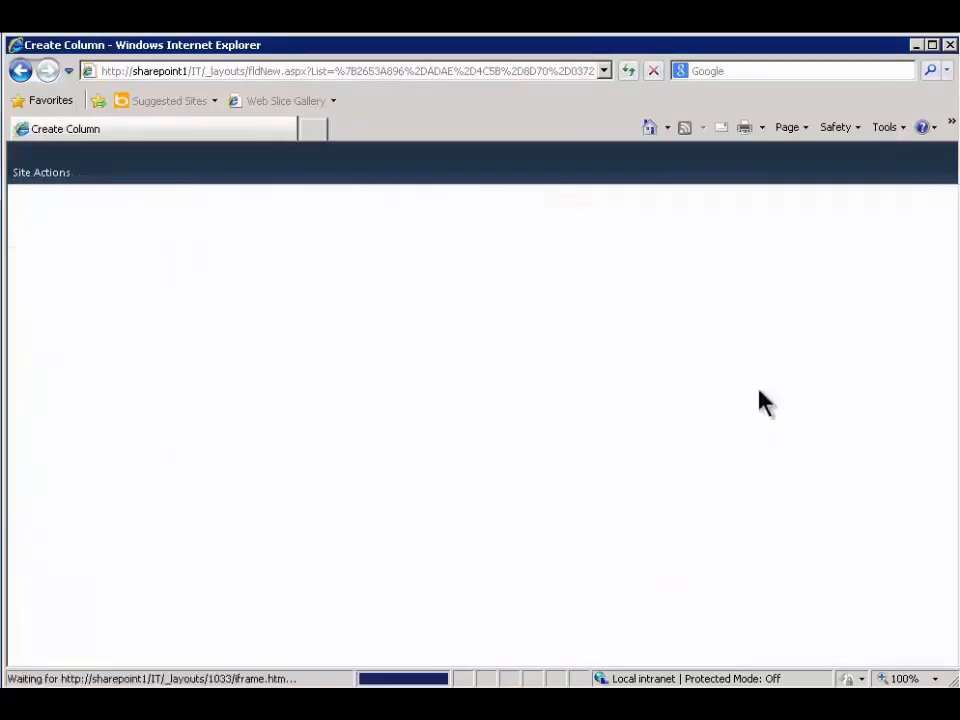
Replace the placeholder choices with Problem, Question and New Service, each on its own line
left_click_drag(955, 355, 943, 508)
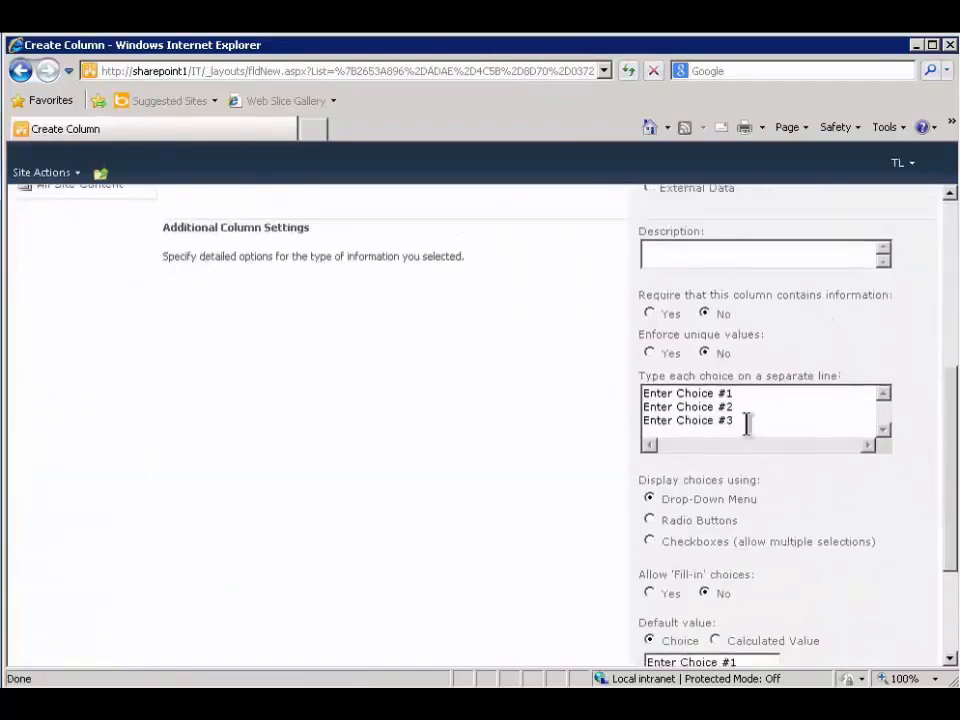
left_click_drag(740, 420, 614, 392)
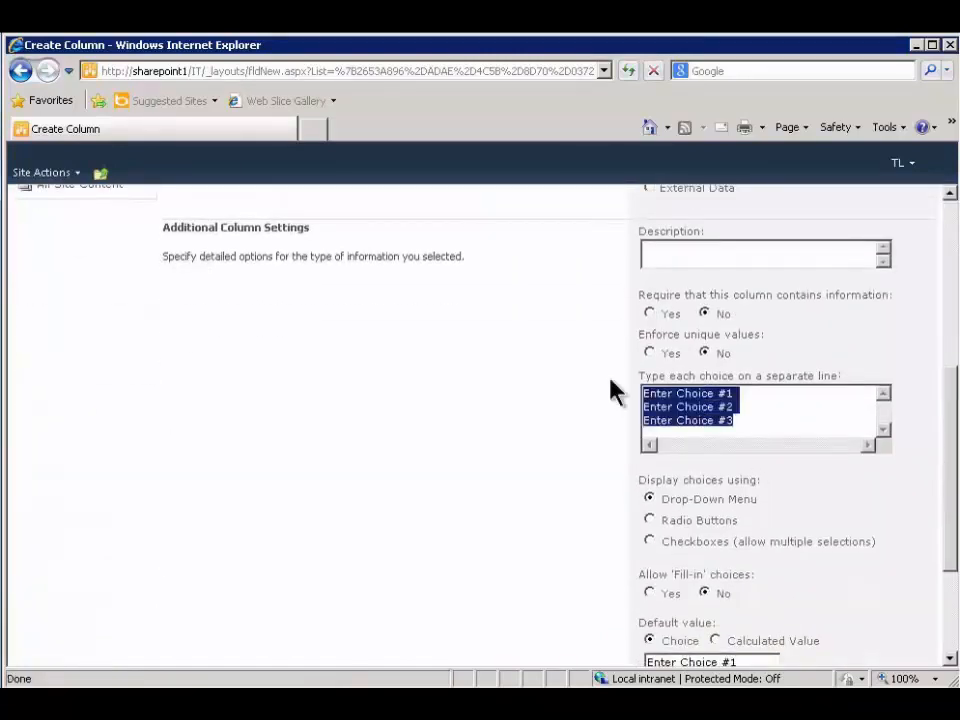
type("Problem")
key("Return")
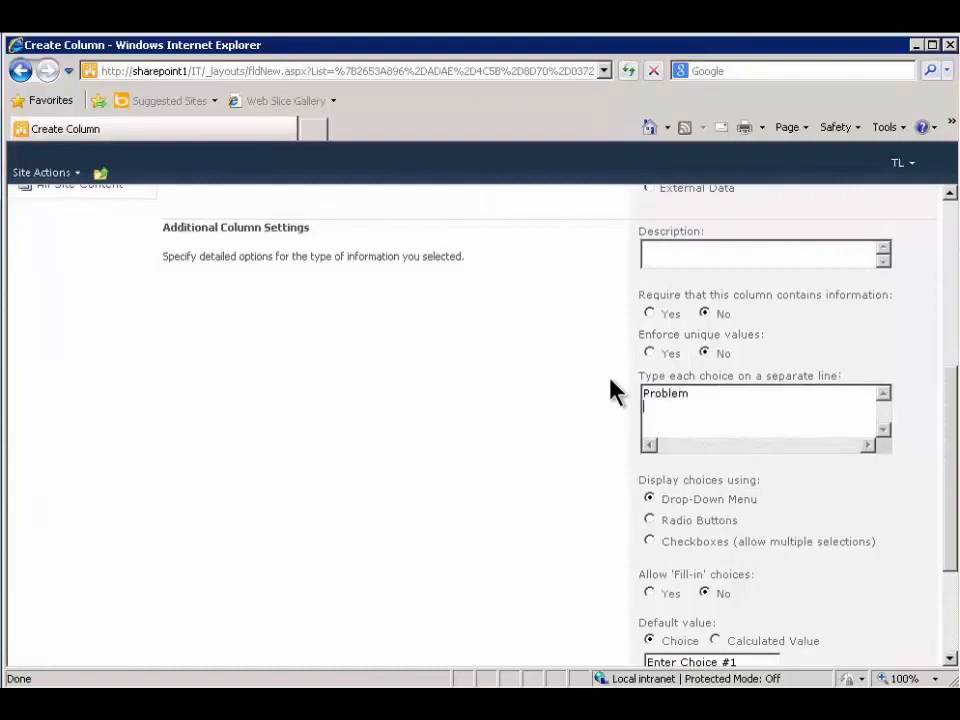
type("Question")
key("Return")
type("New Service")
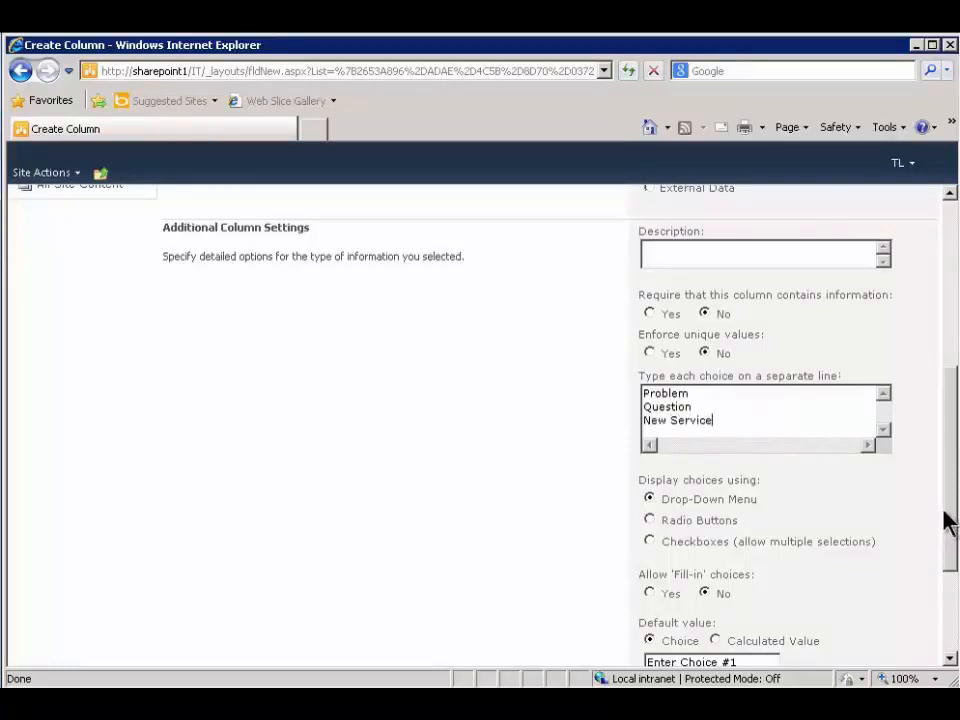
Clear the Category column's default value and save the column
left_click_drag(948, 523, 947, 583)
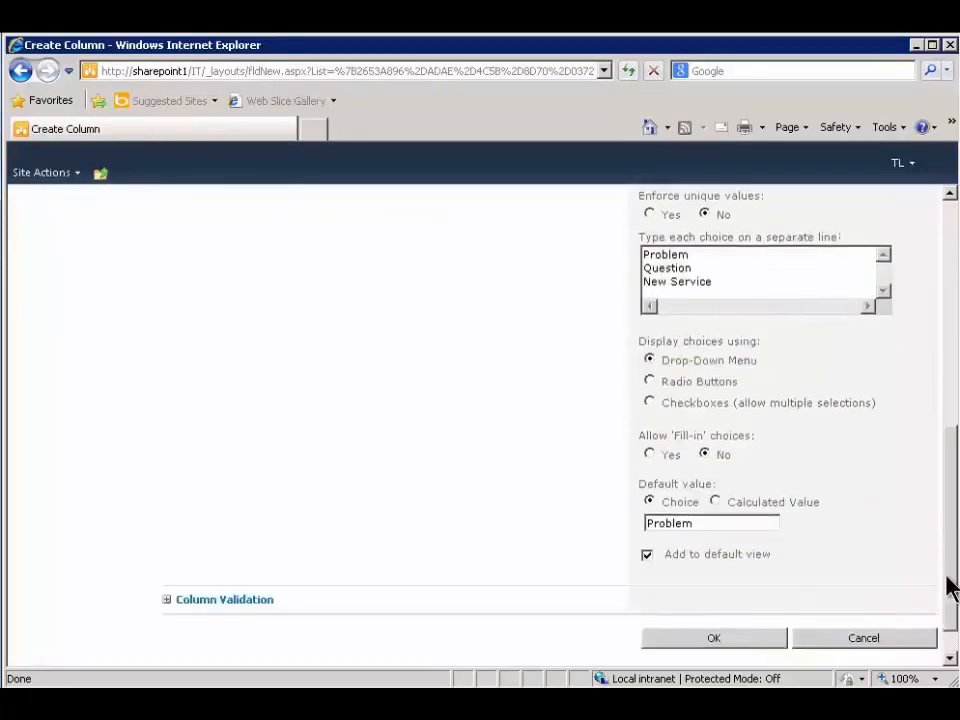
left_click_drag(714, 495, 591, 490)
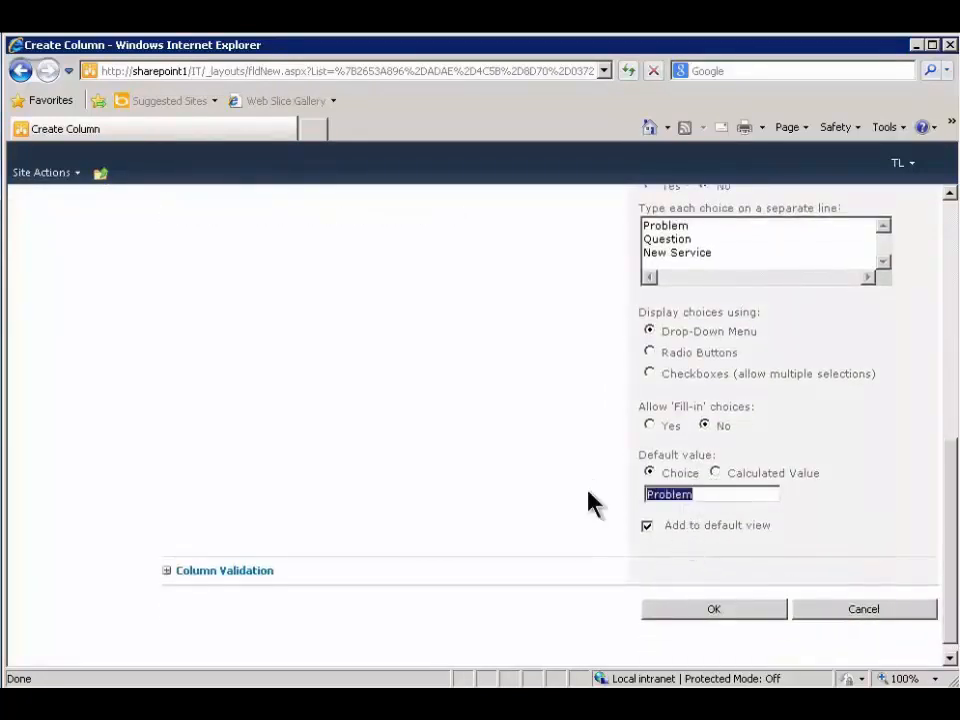
key("Delete")
left_click(693, 612)
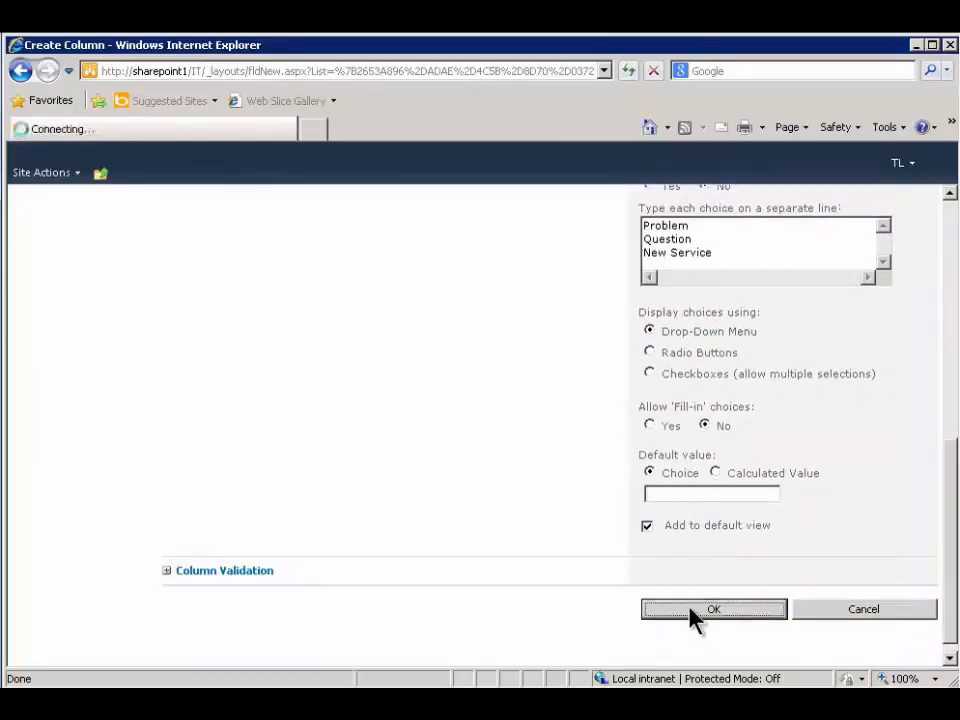
Add a Multiple lines of text column named Description that allows rich text to the Requests list
scroll(694, 598, "down", 3)
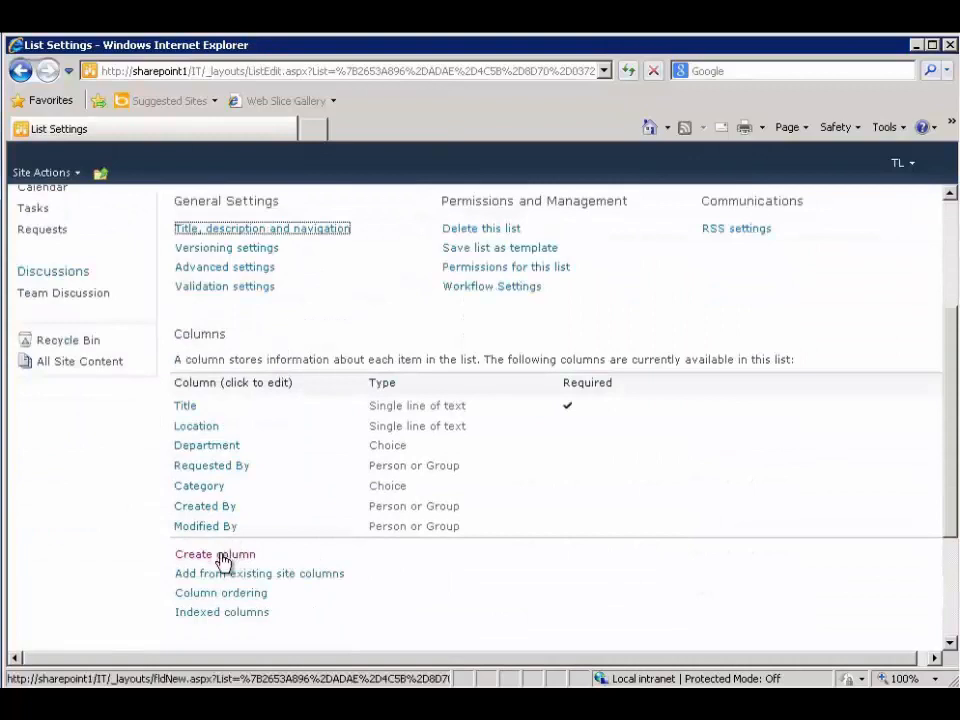
left_click(225, 555)
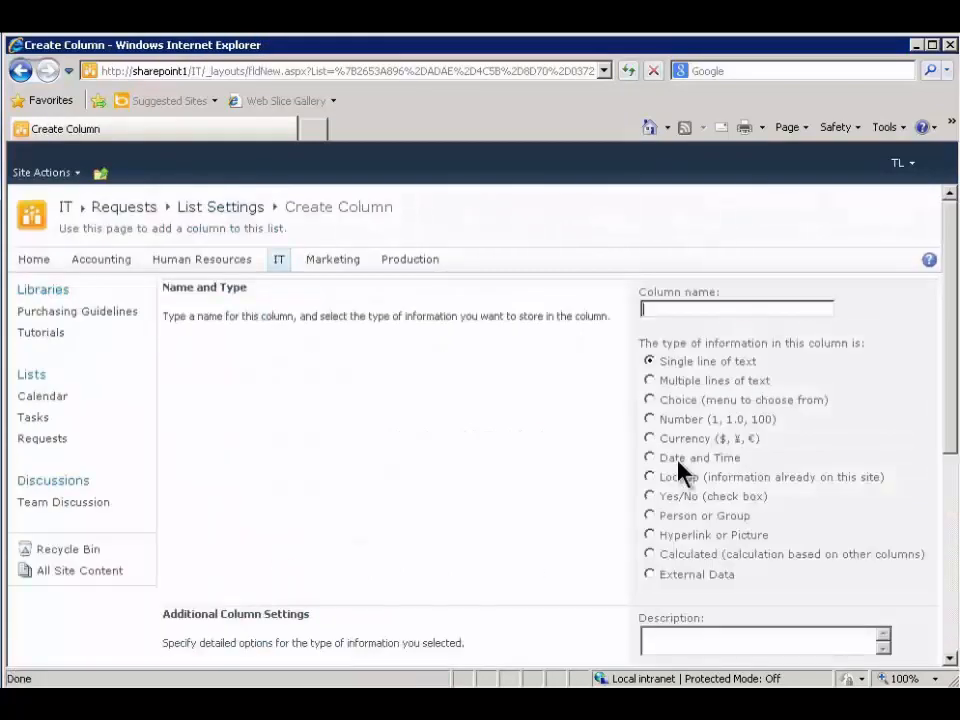
type("Description")
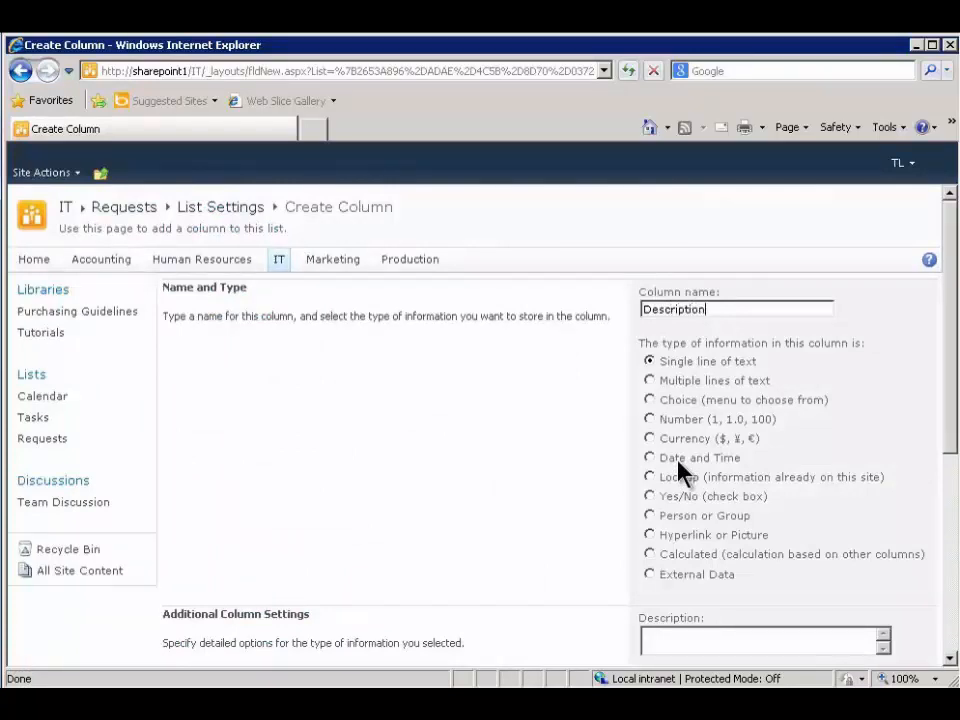
left_click(650, 381)
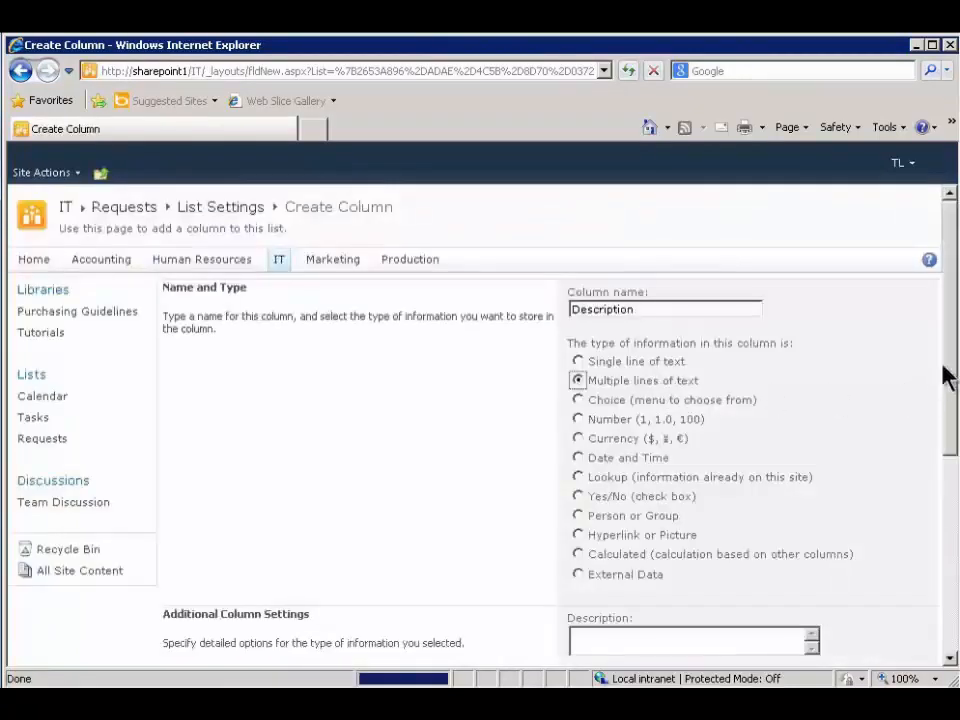
left_click_drag(949, 317, 936, 542)
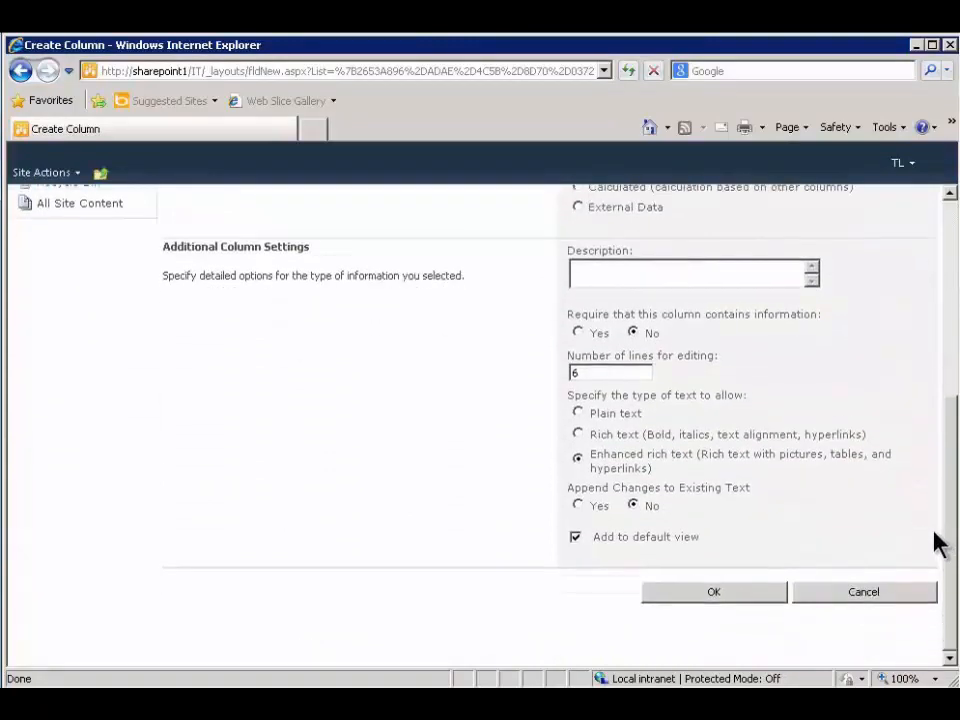
left_click(578, 434)
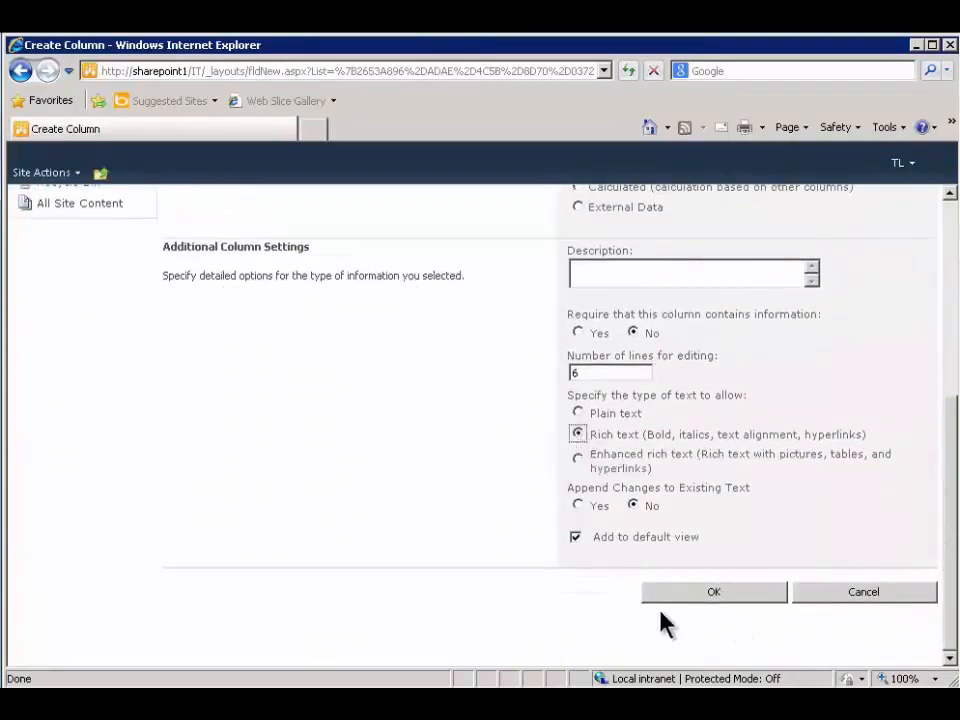
left_click(706, 594)
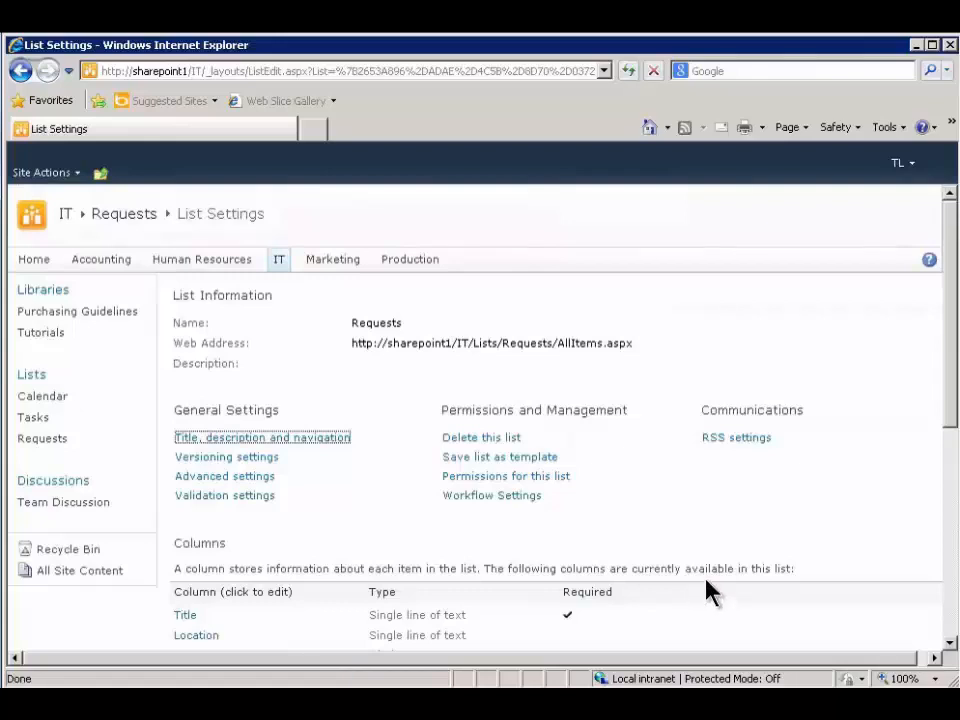
Start a new Choice column named Status in the Requests list
scroll(710, 585, "down", 3)
left_click(228, 574)
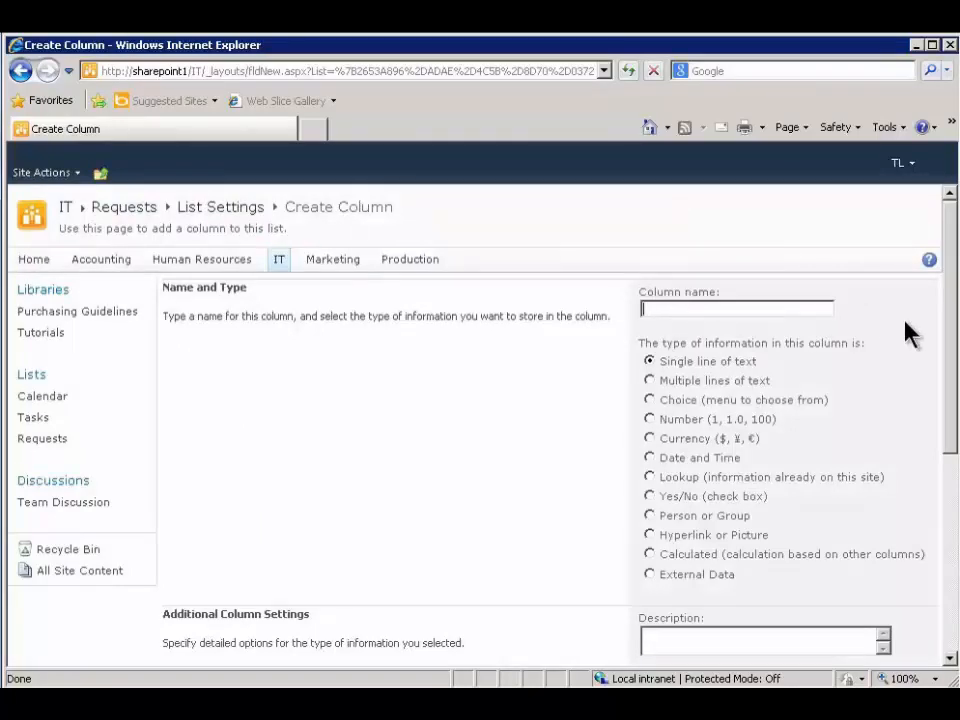
type("Status")
left_click(650, 400)
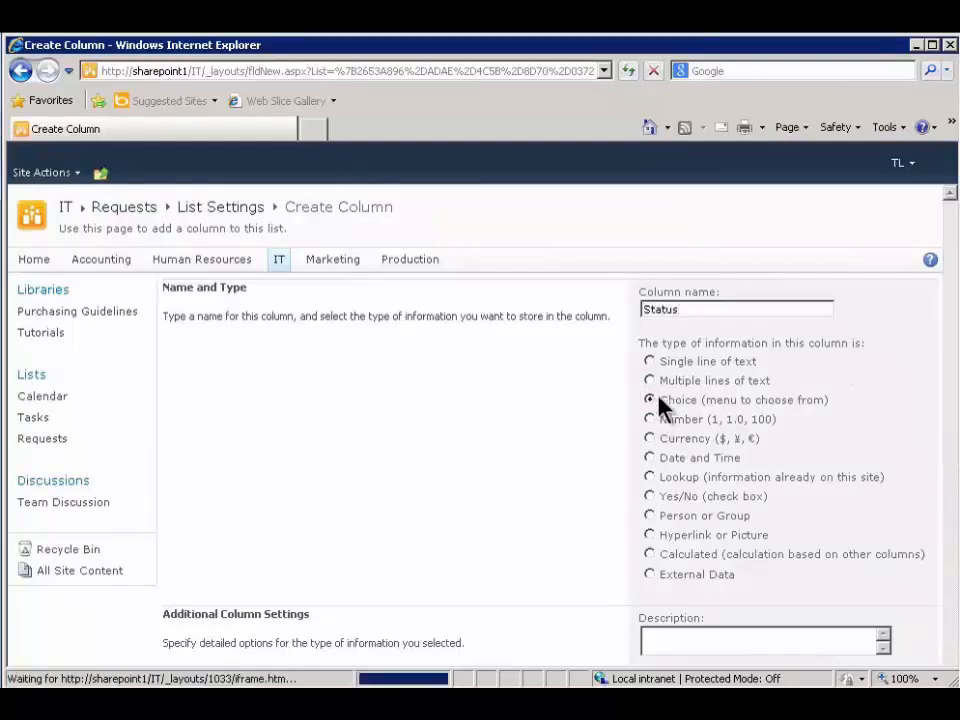
Replace the placeholder choices with Not Started, In Progress, Deferred, Complete and Canceled, and save the Status column with Not Started as default
left_click_drag(945, 321, 938, 490)
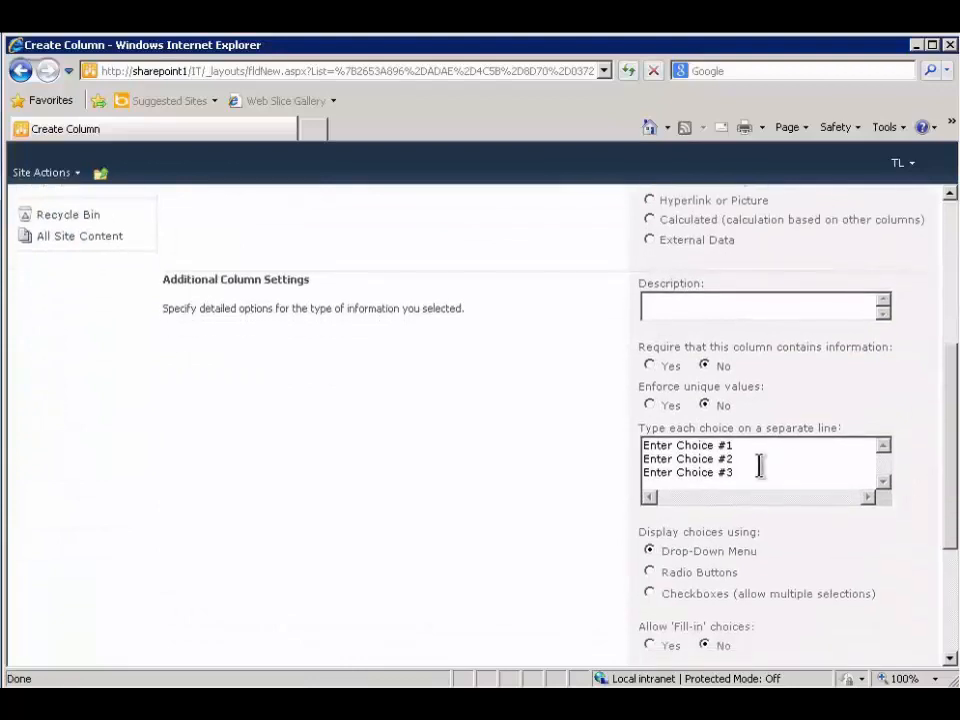
left_click_drag(741, 471, 613, 424)
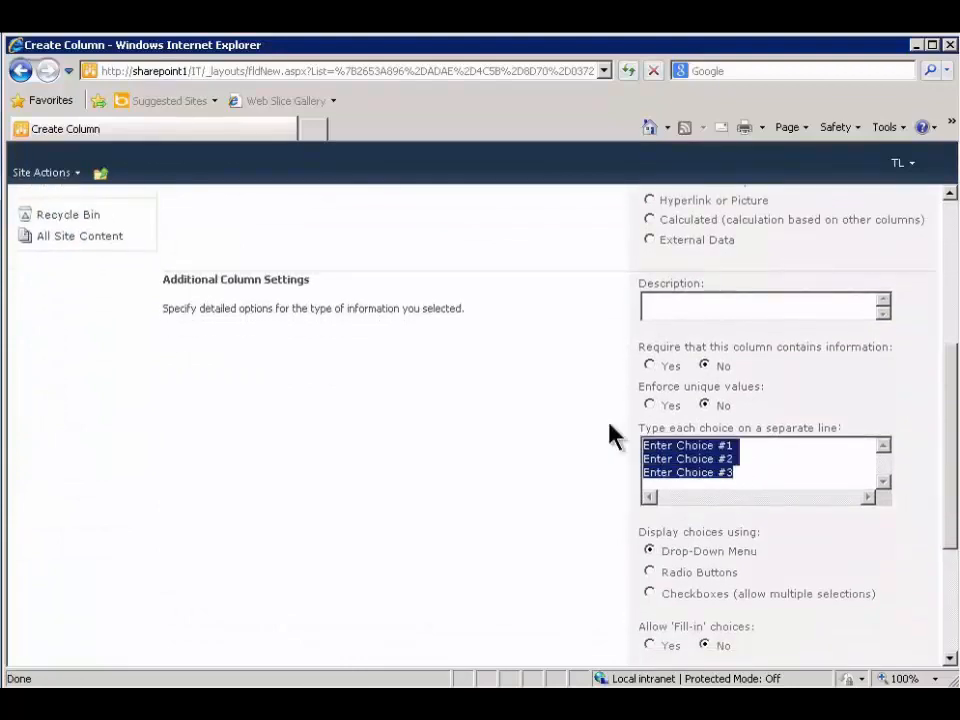
type("Not Start")
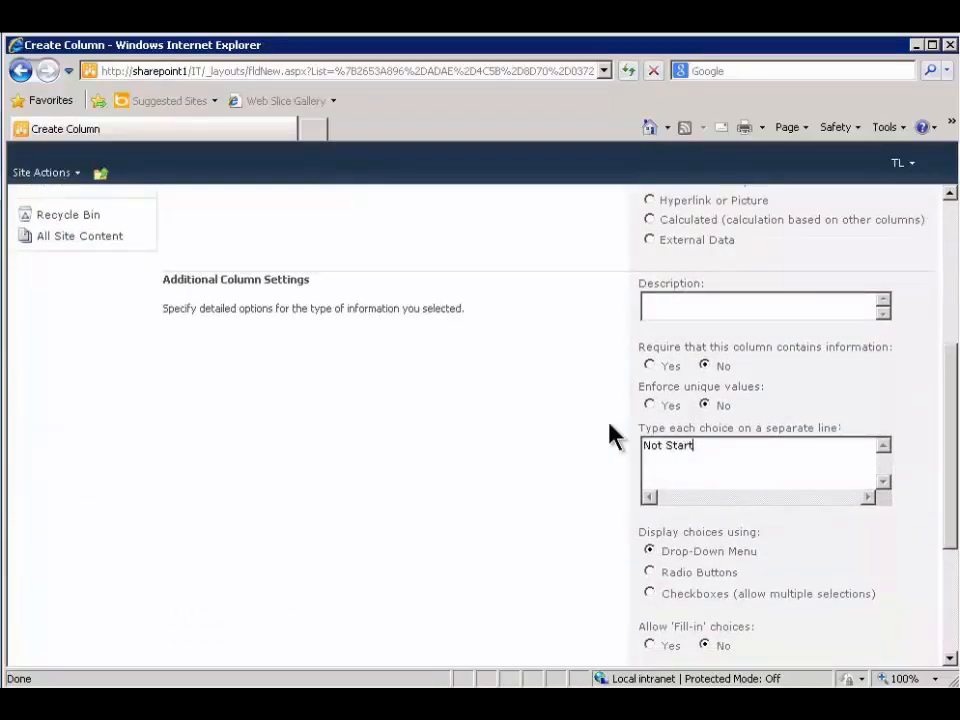
type("ed")
key("Return")
type("In Progres")
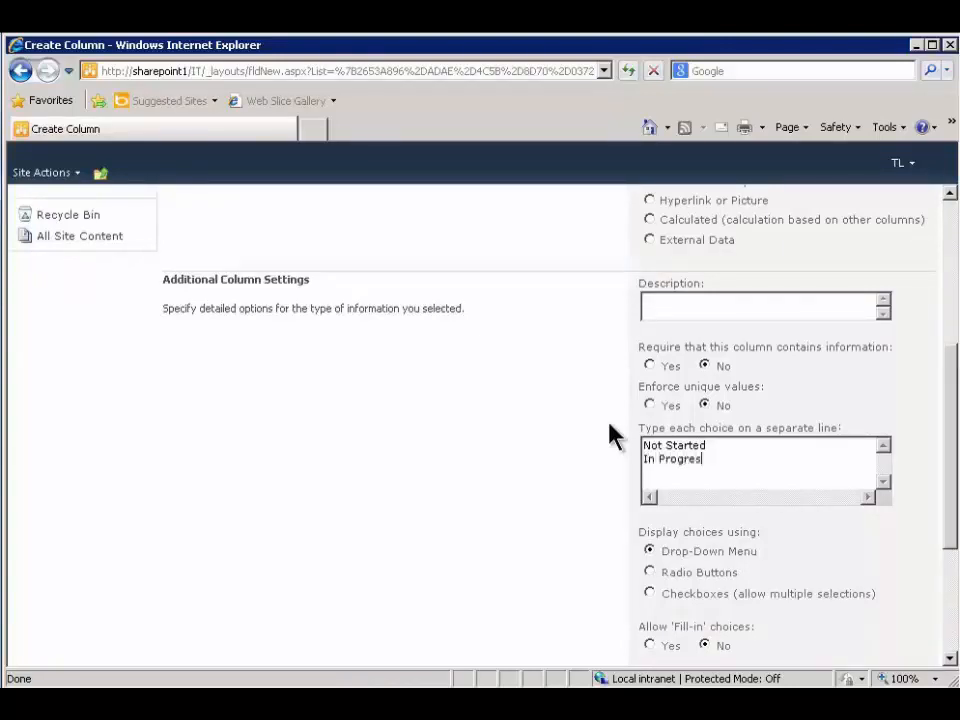
type("s")
key("Return")
type("Deferred")
key("Return")
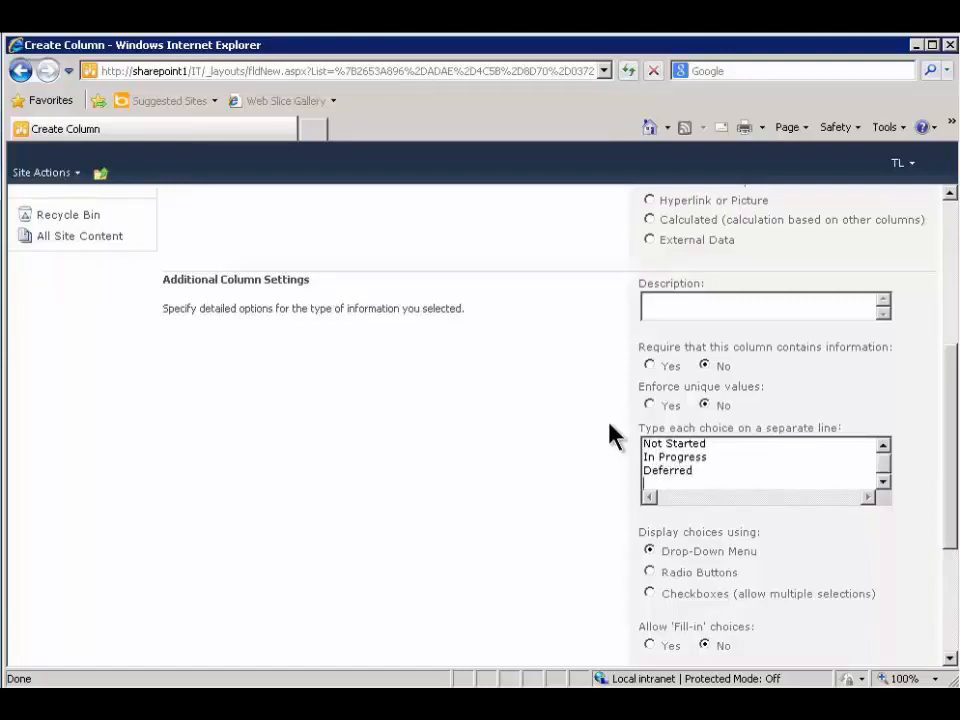
type("Compl")
type("ete")
key("Return")
type("Canceled")
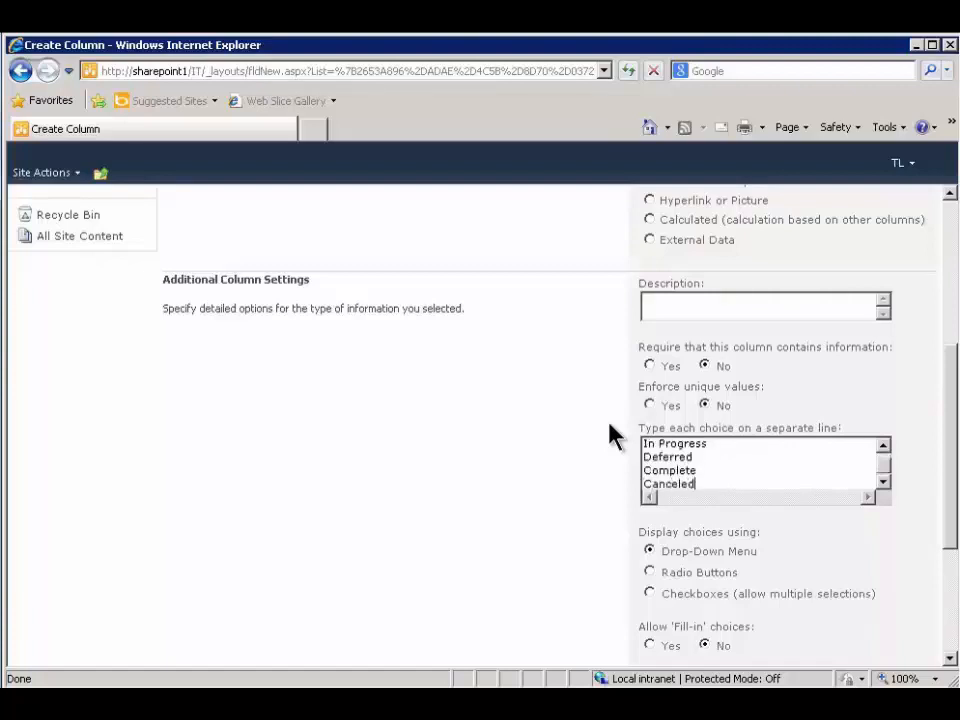
left_click_drag(952, 475, 932, 621)
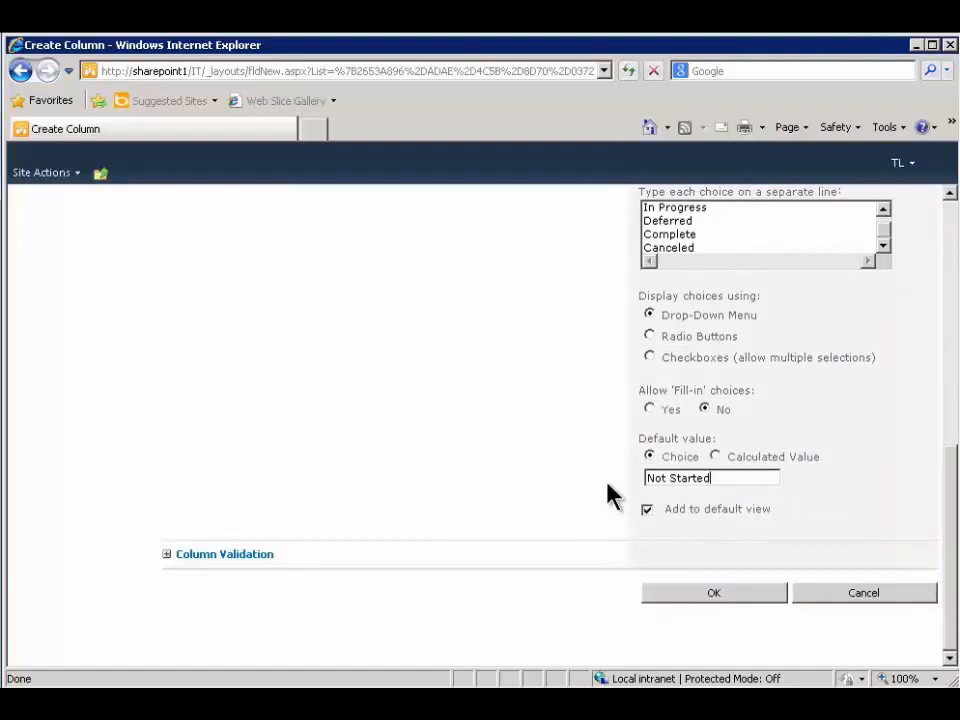
left_click(712, 593)
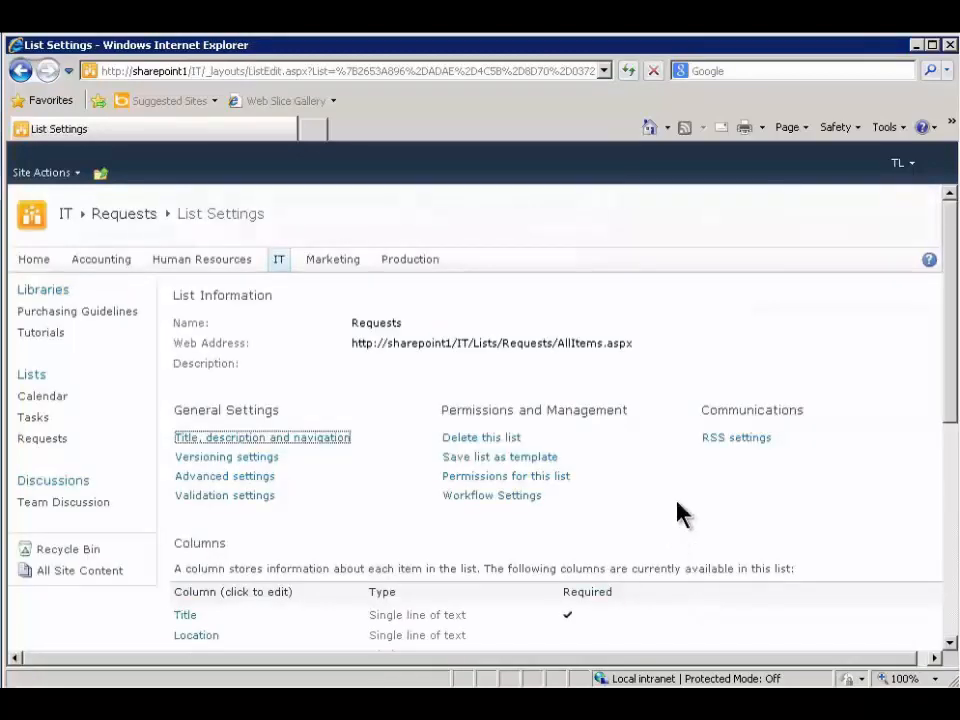
Add a Person or Group column named Assigned To, limiting the selection to the IT Members SharePoint group
scroll(617, 546, "down", 3)
scroll(618, 546, "down", 3)
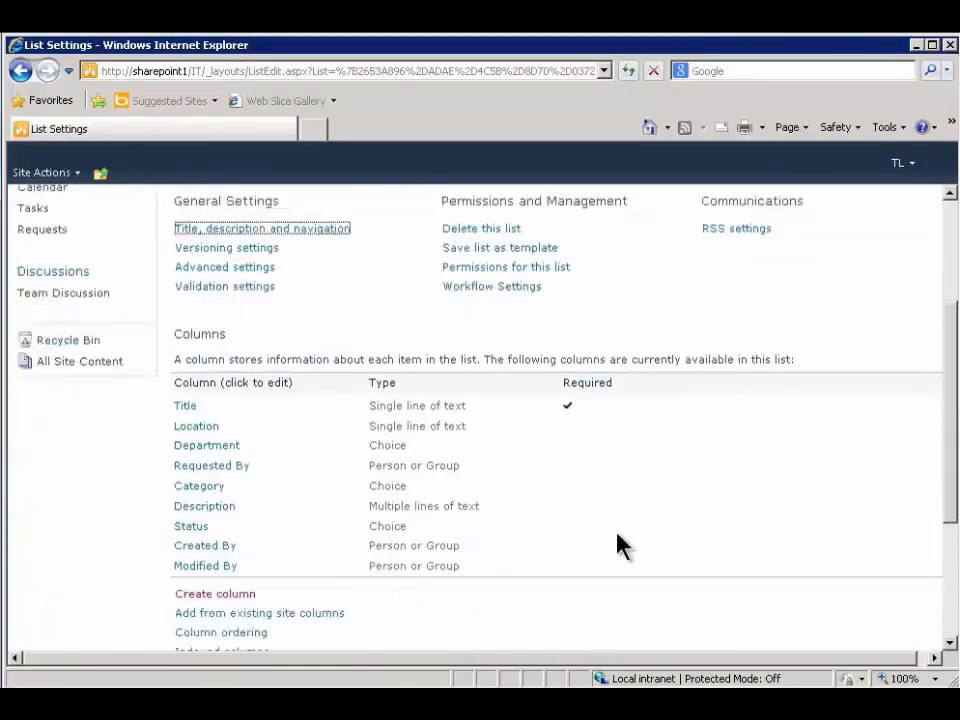
left_click(195, 526)
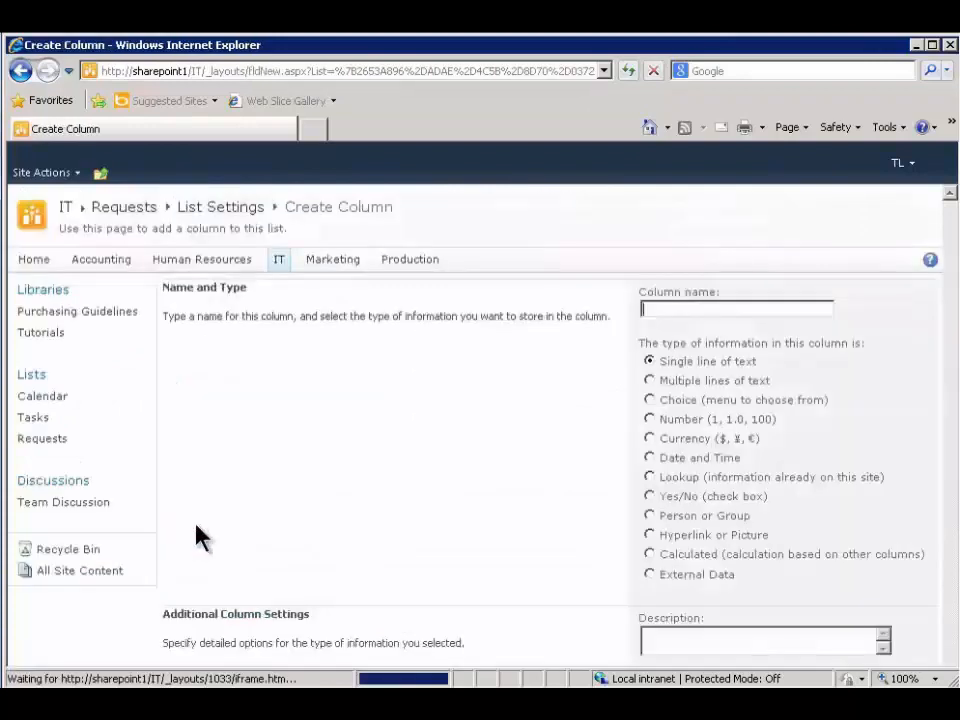
type("As")
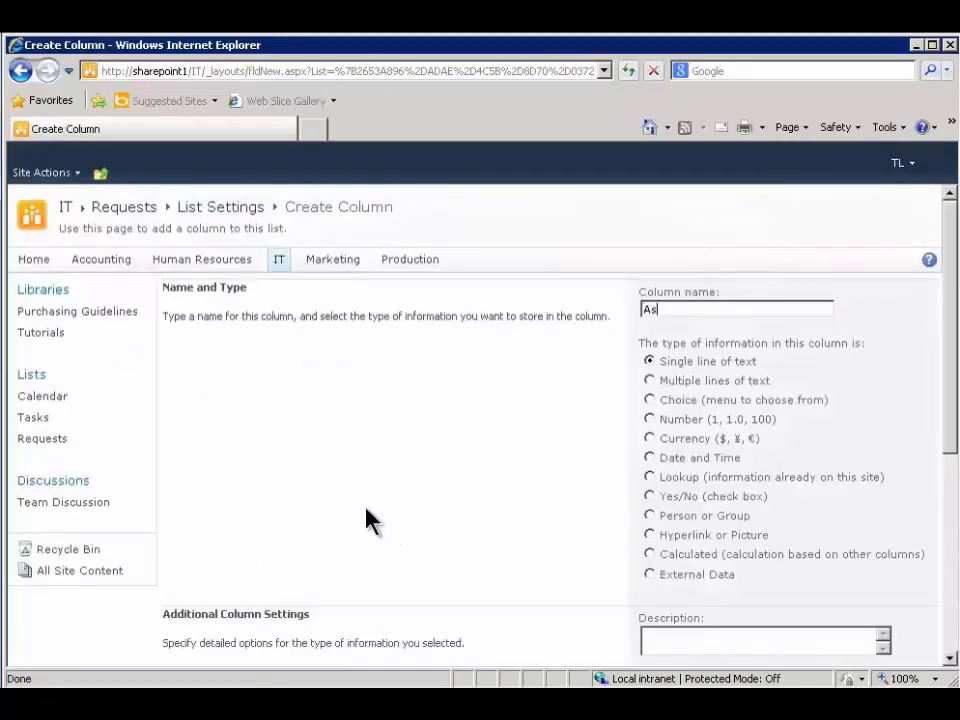
type("signed To")
left_click(649, 516)
left_click_drag(948, 390, 940, 598)
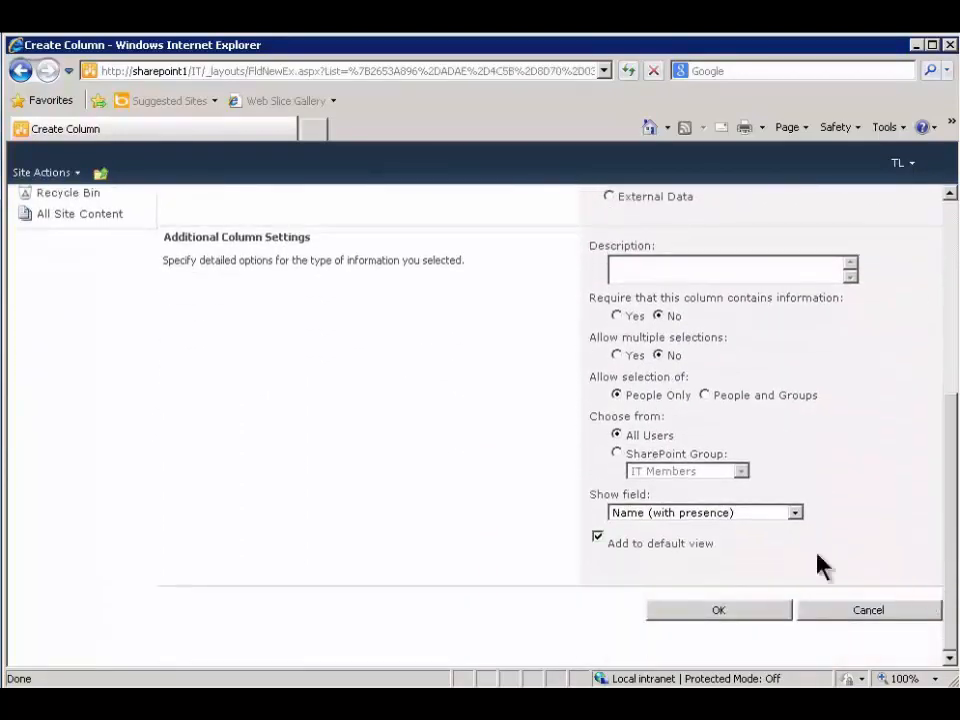
left_click(617, 455)
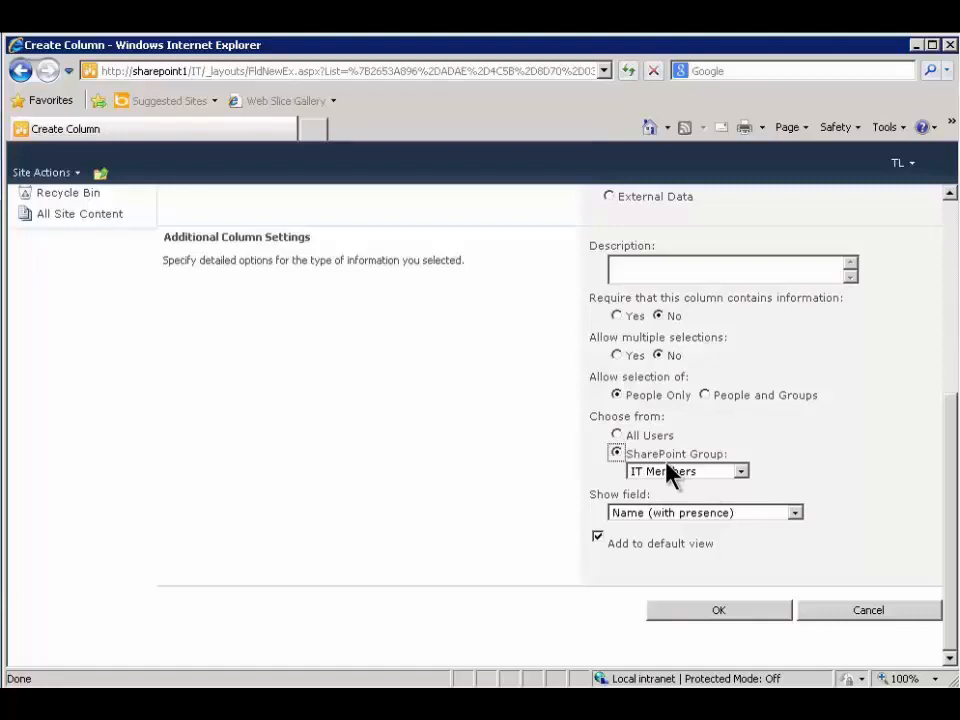
left_click(709, 614)
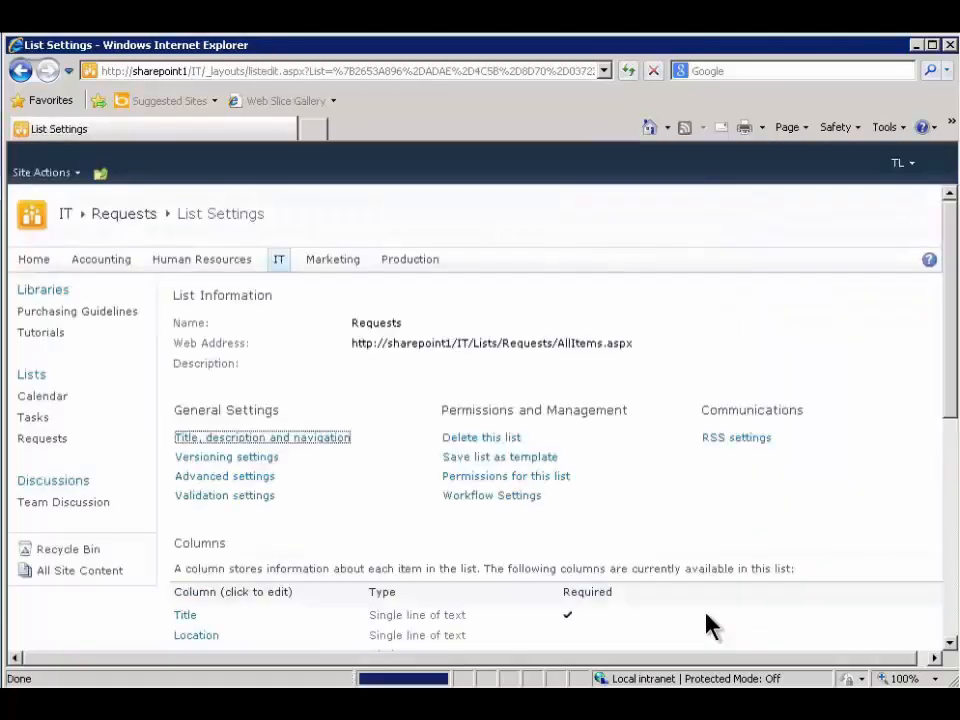
Add a Multiple lines of text column named Resolution that allows rich text to the Requests list
scroll(950, 330, "down", 5)
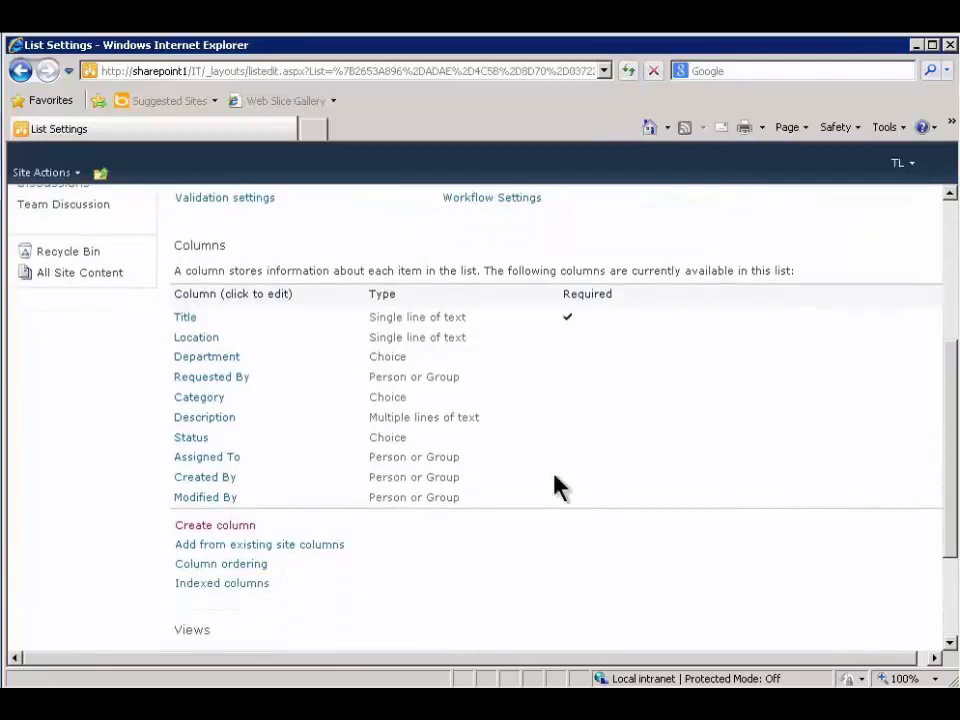
left_click(216, 528)
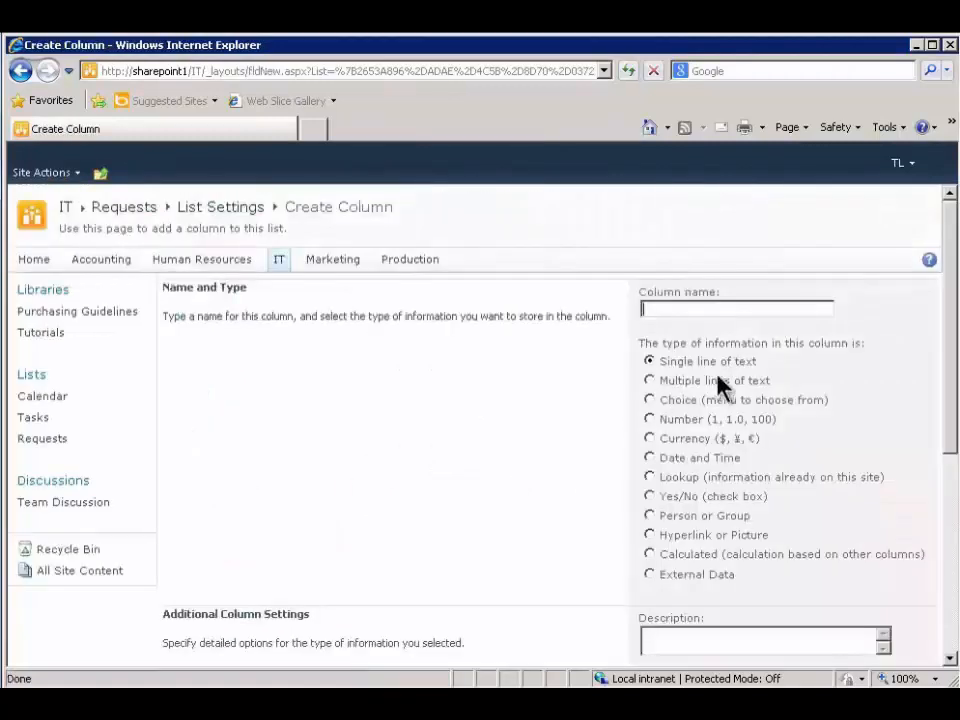
type("Re")
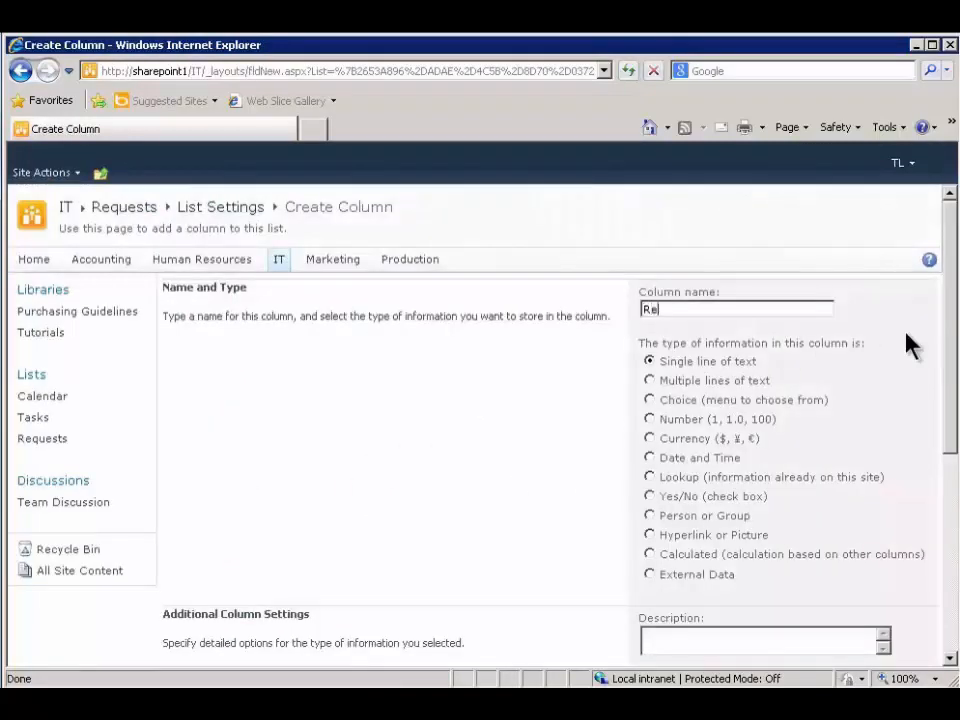
type("solution")
left_click(650, 382)
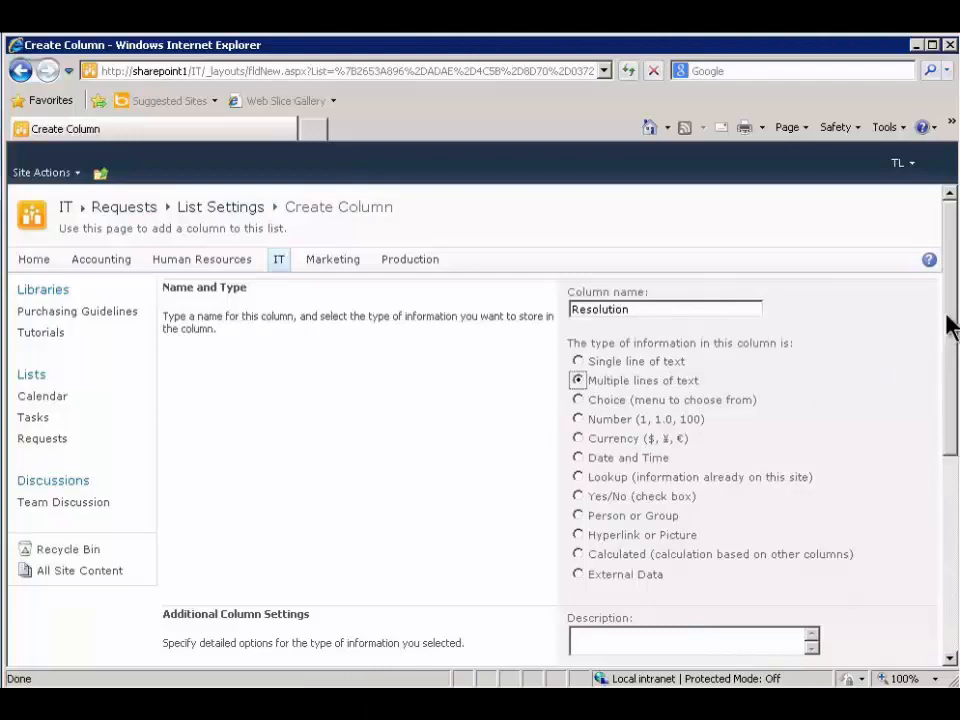
left_click_drag(951, 326, 936, 521)
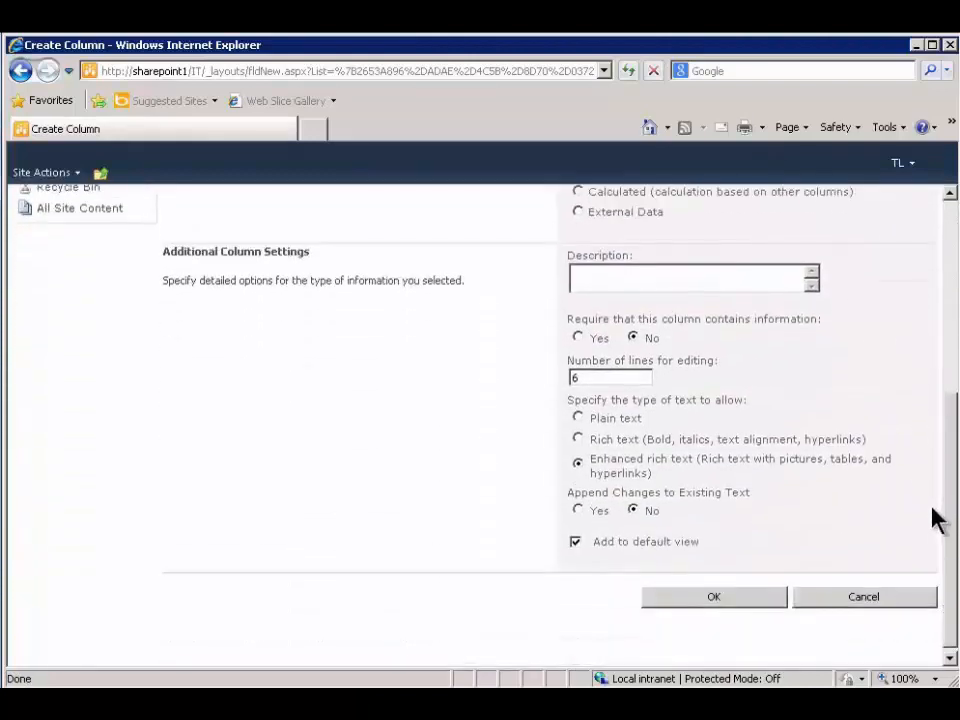
left_click(578, 440)
left_click(657, 602)
left_click_drag(950, 376, 934, 498)
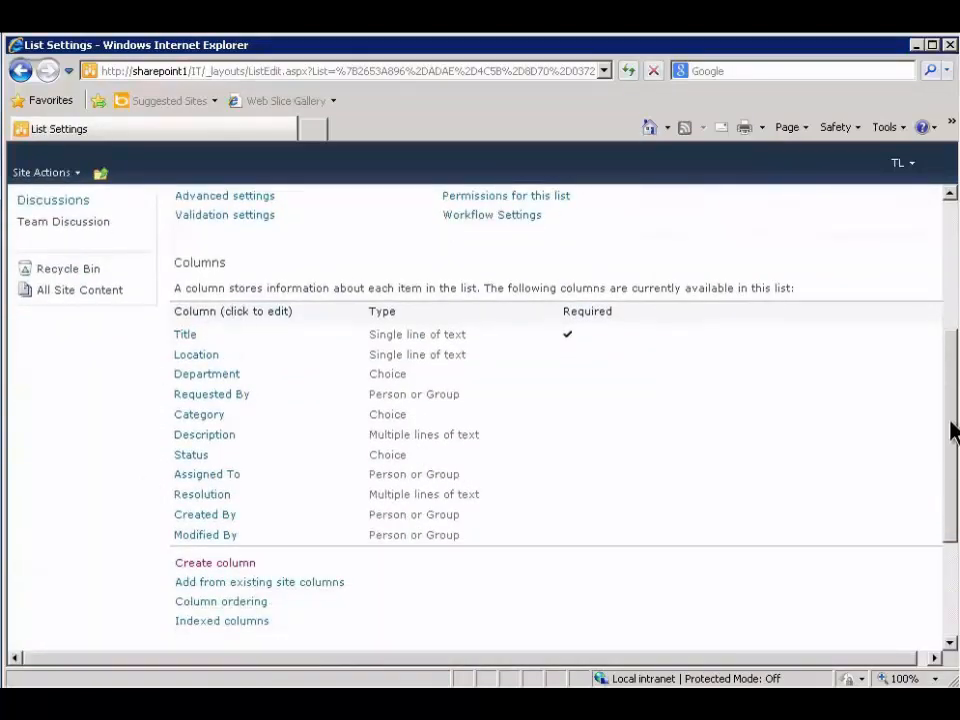
left_click_drag(951, 429, 949, 296)
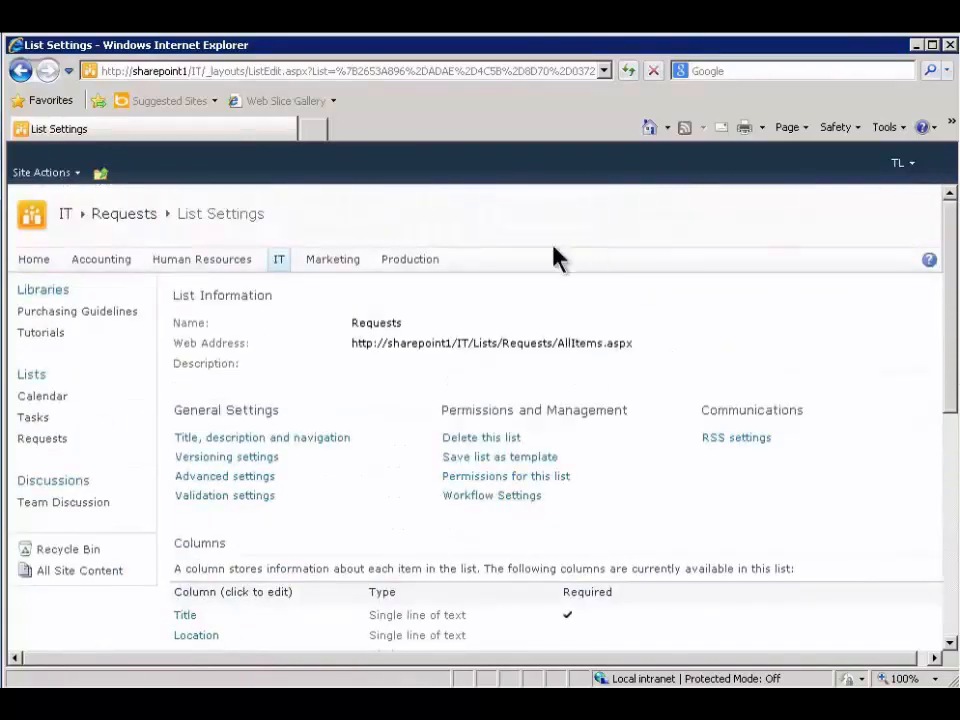
Start a new item in the Requests list titled Monitor is fading, with location Building A and department IT
left_click(110, 218)
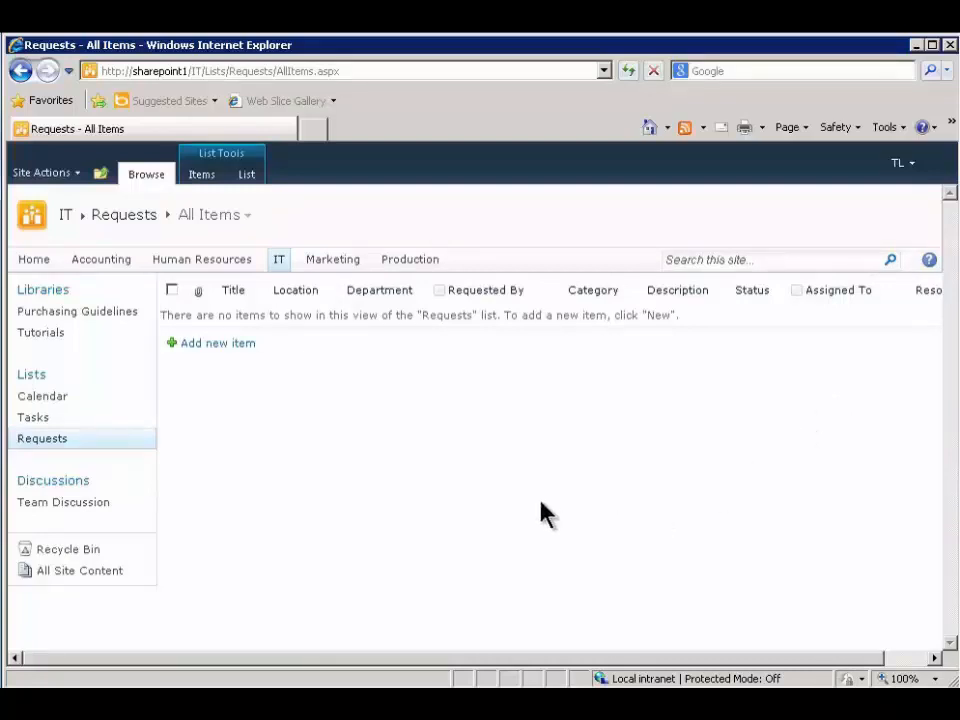
left_click(229, 350)
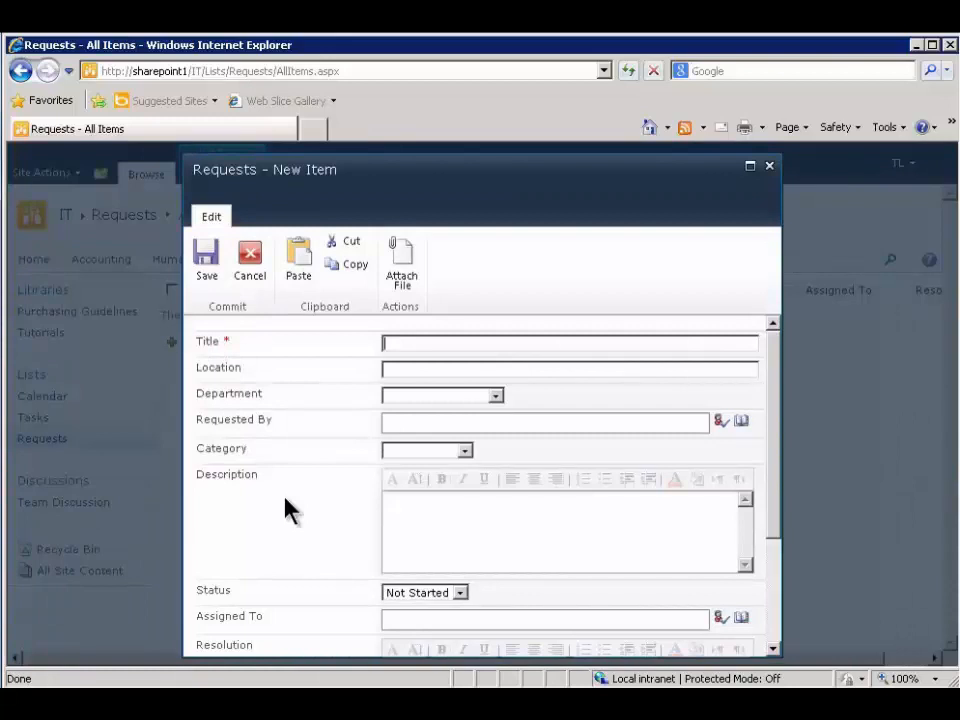
type("m")
key("BackSpace")
type("Monitor is fading")
key("Tab")
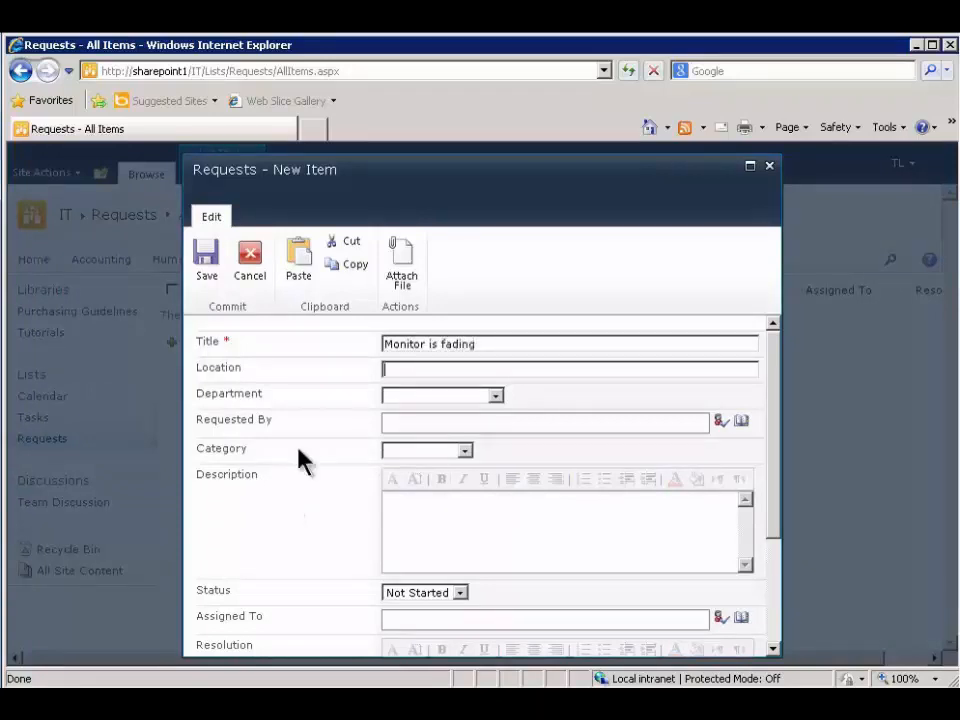
type("Building A")
left_click(429, 394)
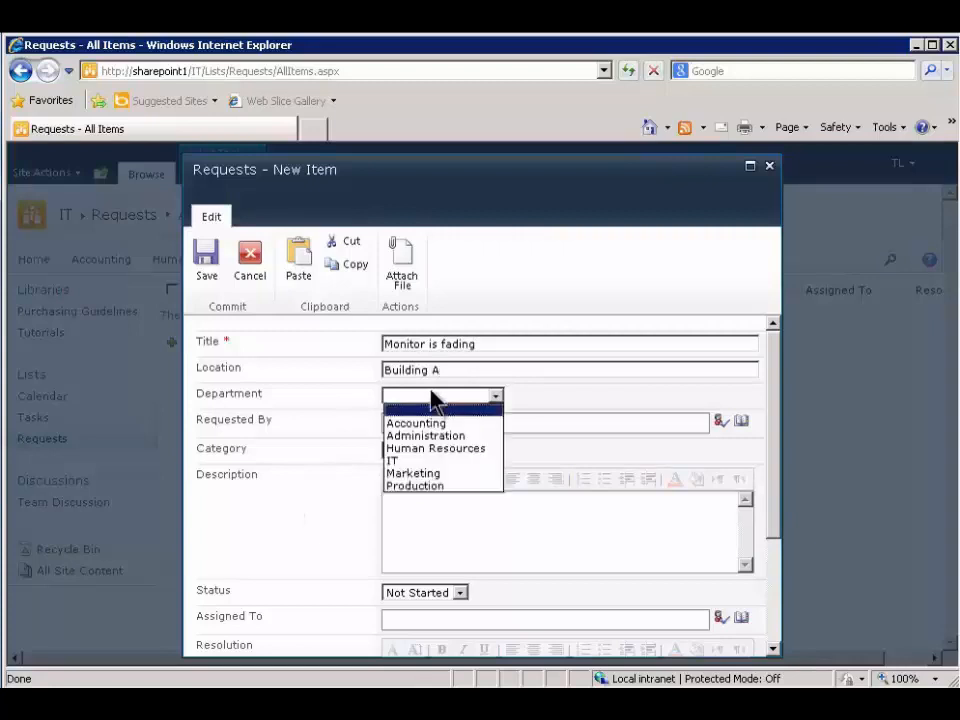
left_click(424, 470)
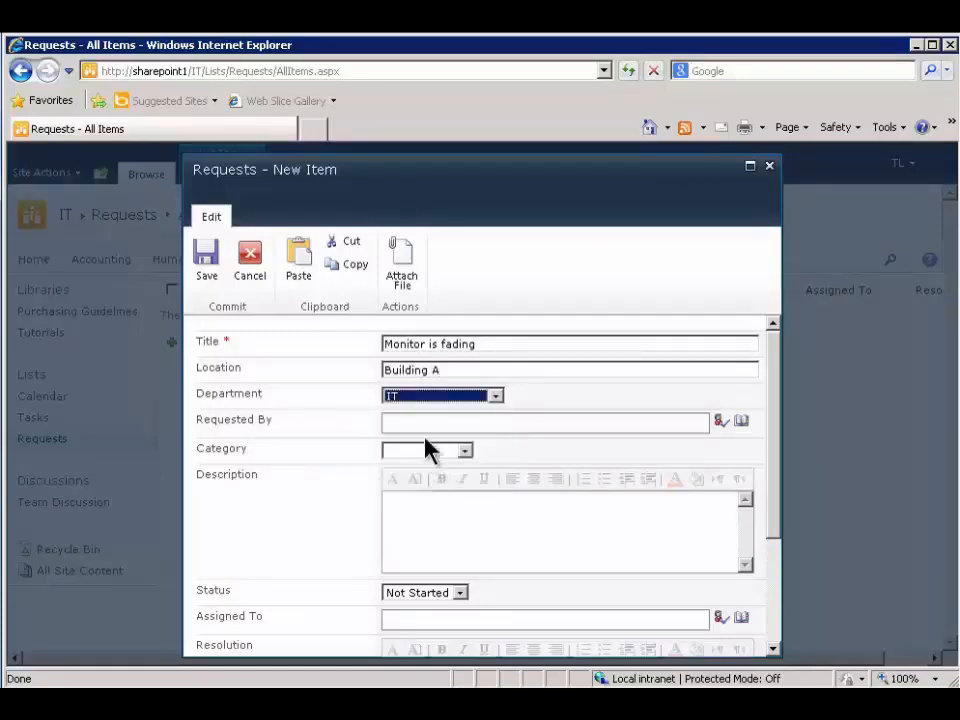
Enter the requester's user name in Requested By and set the request's category to Problem
left_click(425, 433)
type("tl")
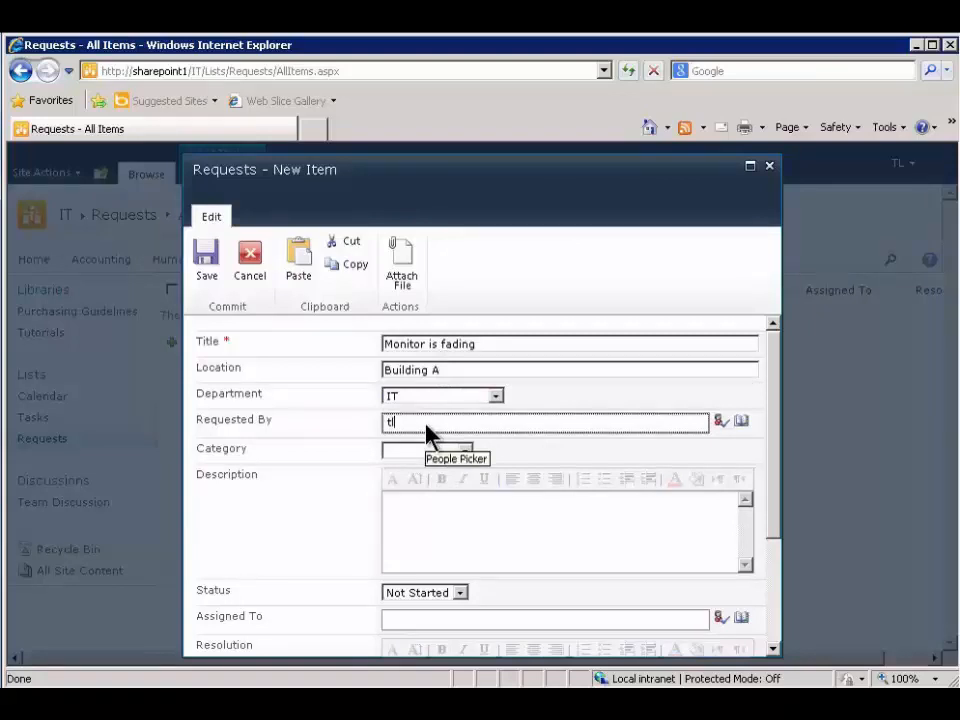
type(";")
left_click(420, 452)
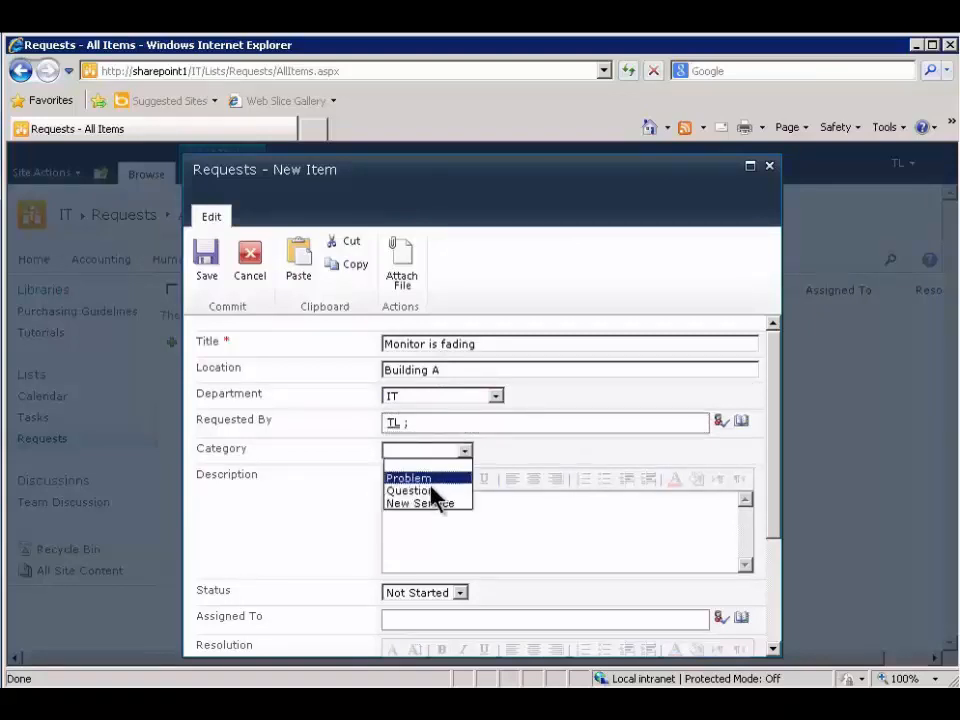
left_click(433, 481)
Enter the description "Monitor has been gradually facing. Have adjusted settings but it hasn't helped." and save the request
left_click(430, 530)
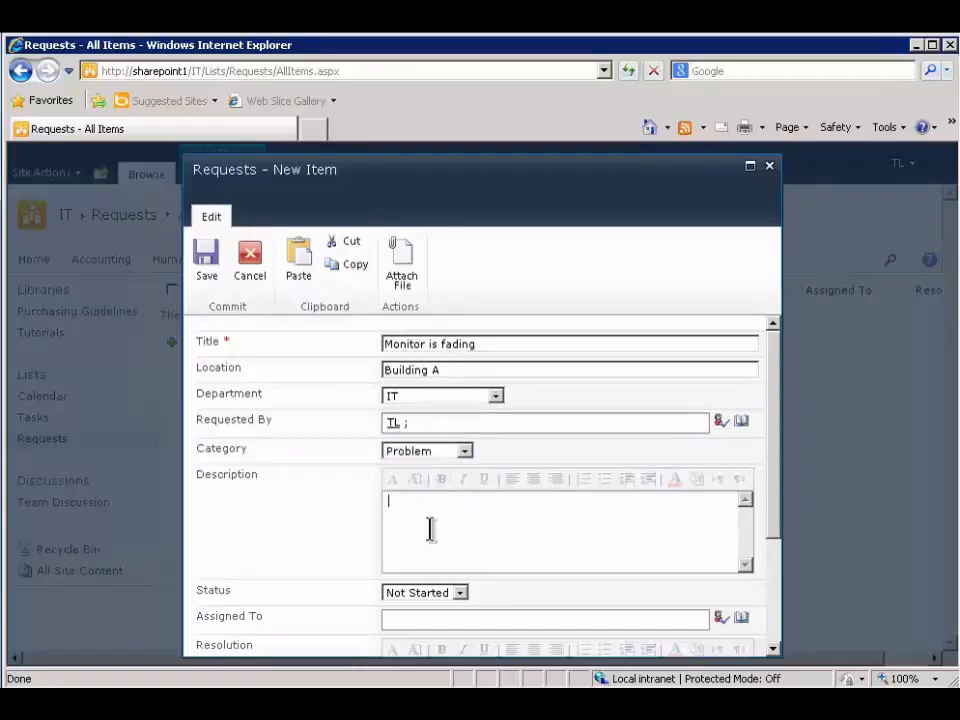
type("Monito")
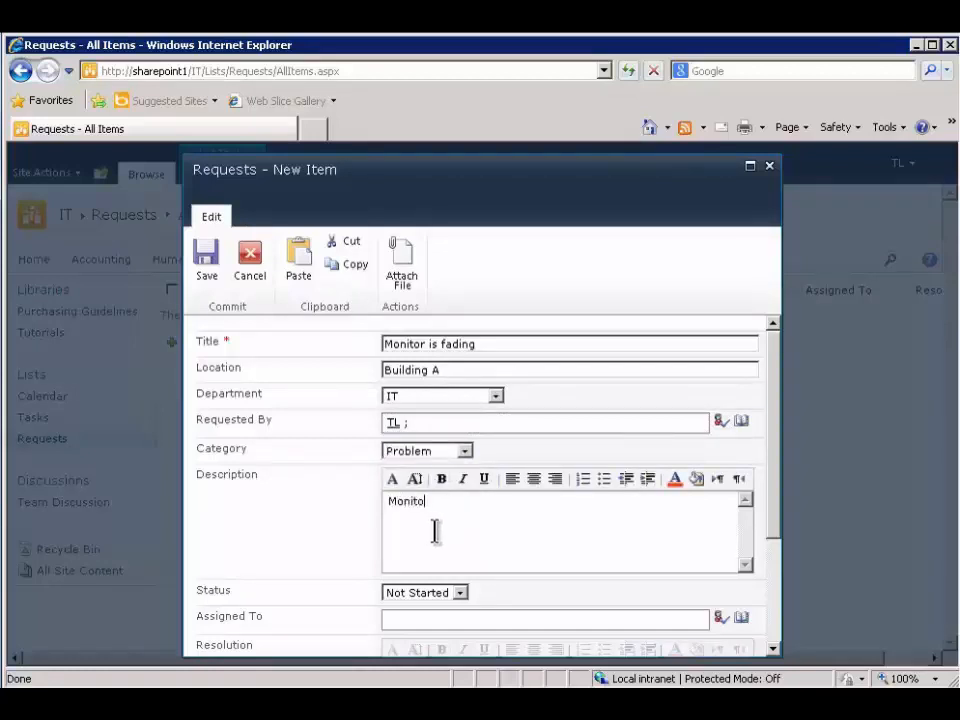
type("r has been grad")
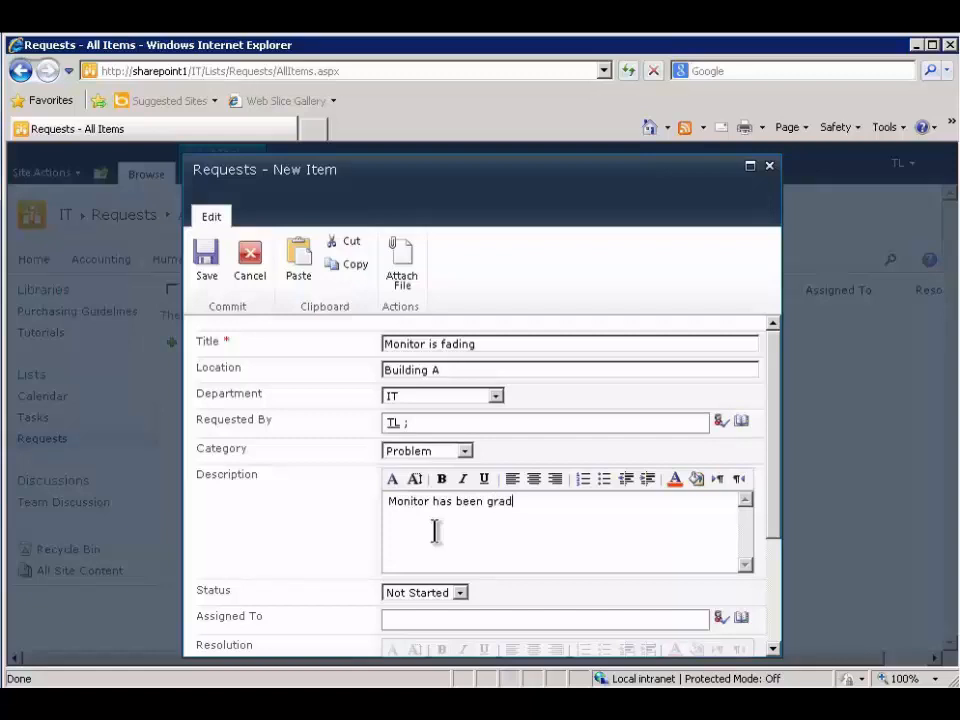
type("ually facing. Have adjusted")
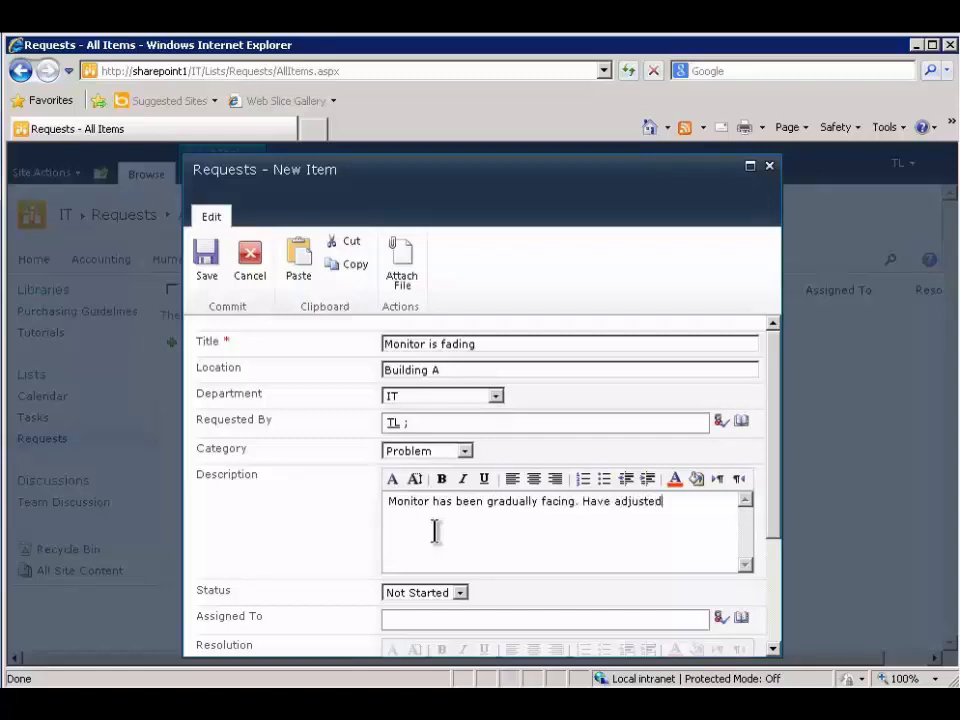
type(" settings but i")
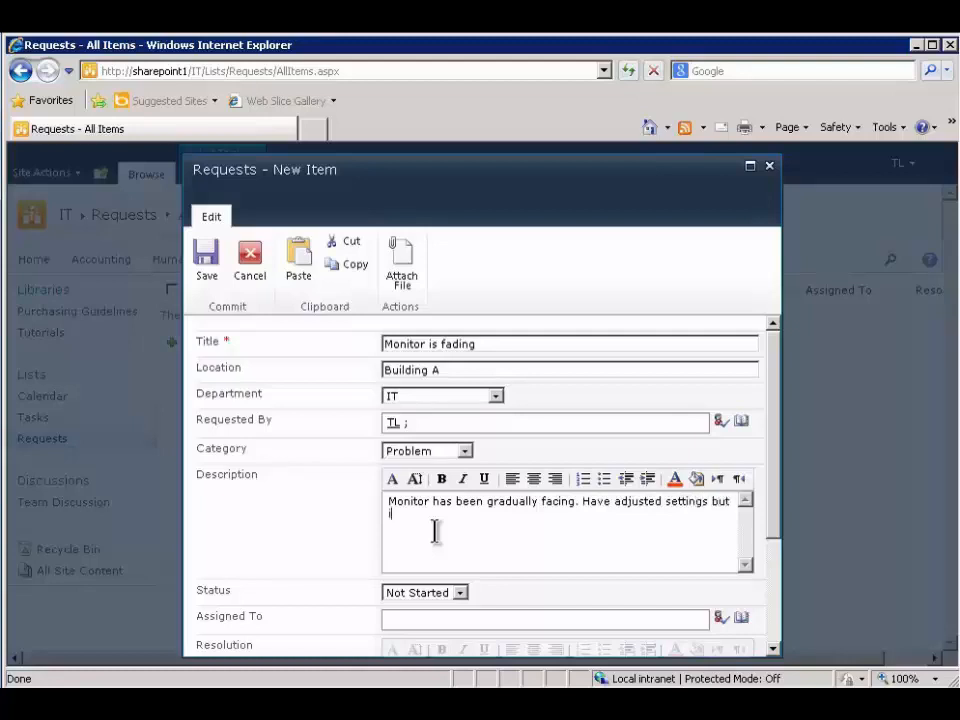
type("t hasn't helpe")
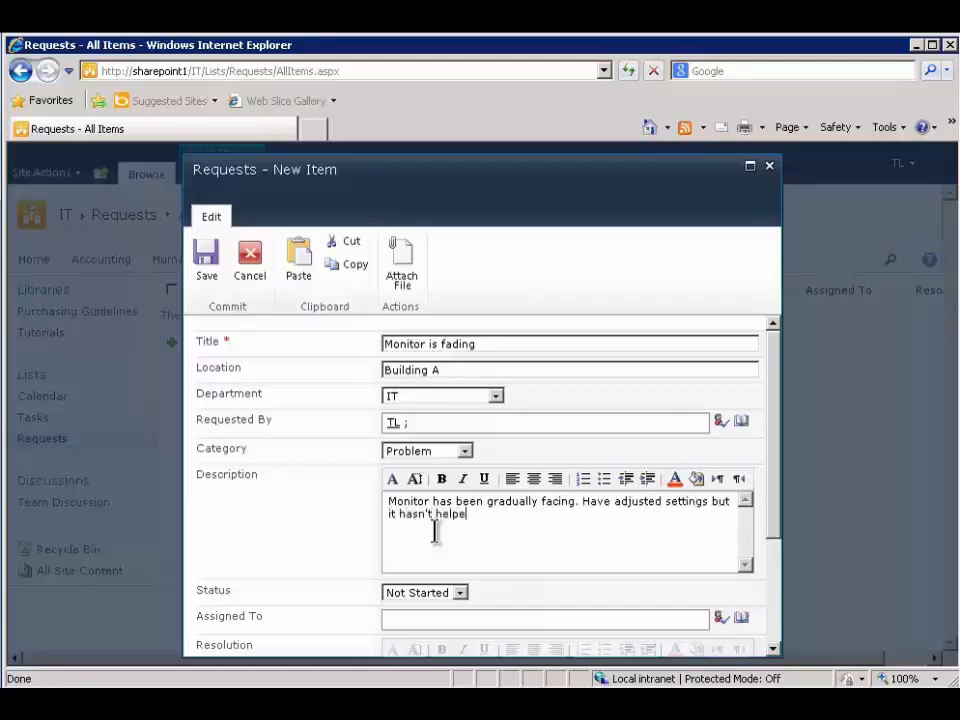
type("d.")
left_click(776, 524)
left_click_drag(776, 524, 784, 628)
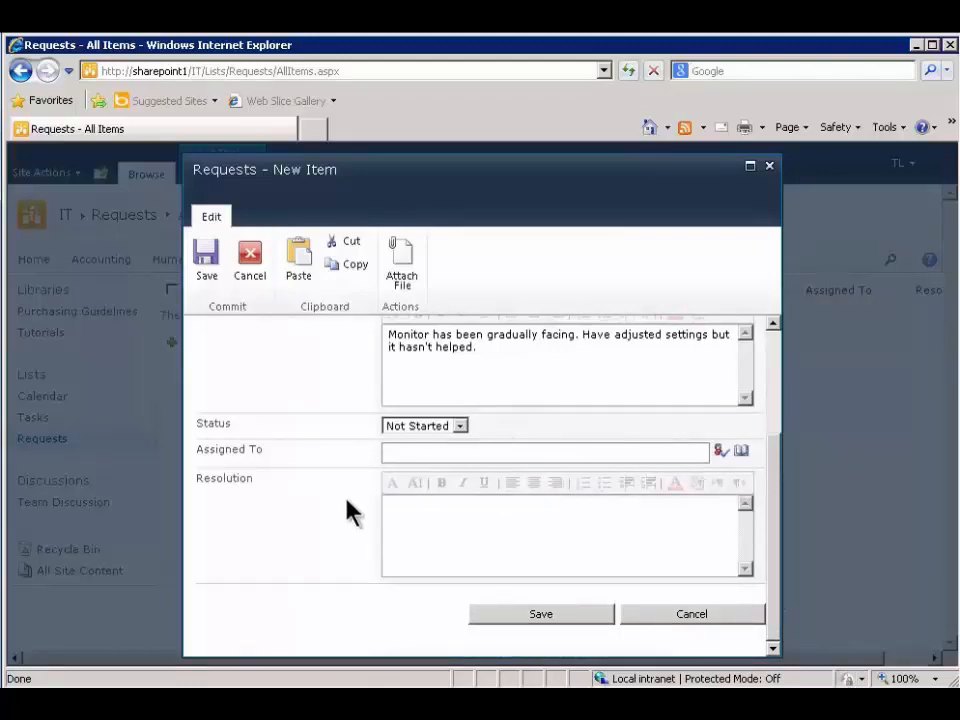
left_click(533, 626)
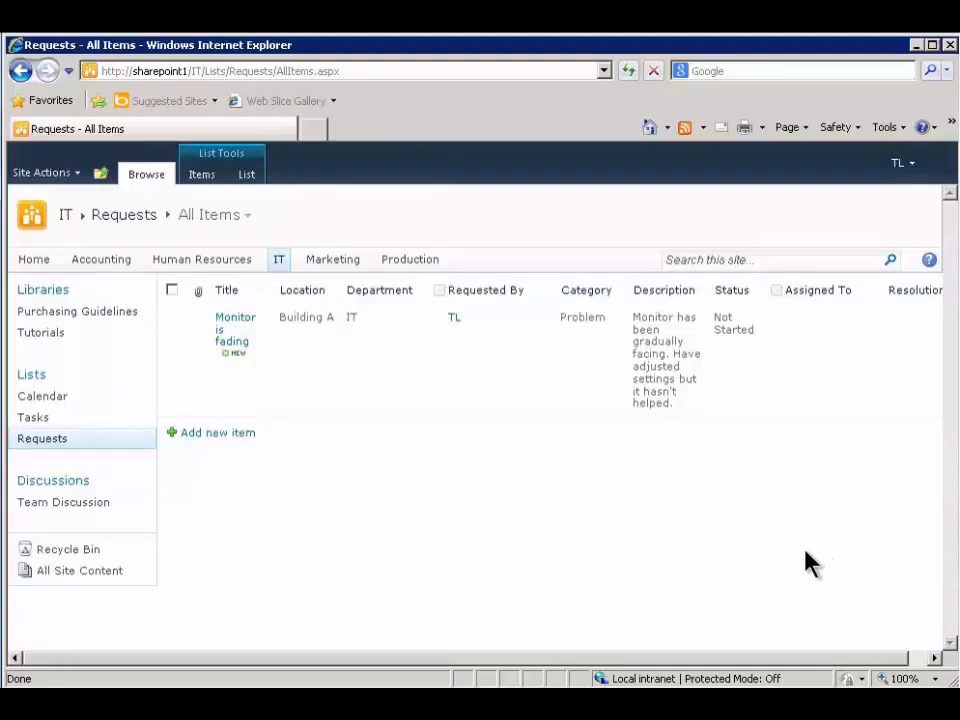
Create an alert on the Requests list that is sent only when new items are added
left_click(250, 180)
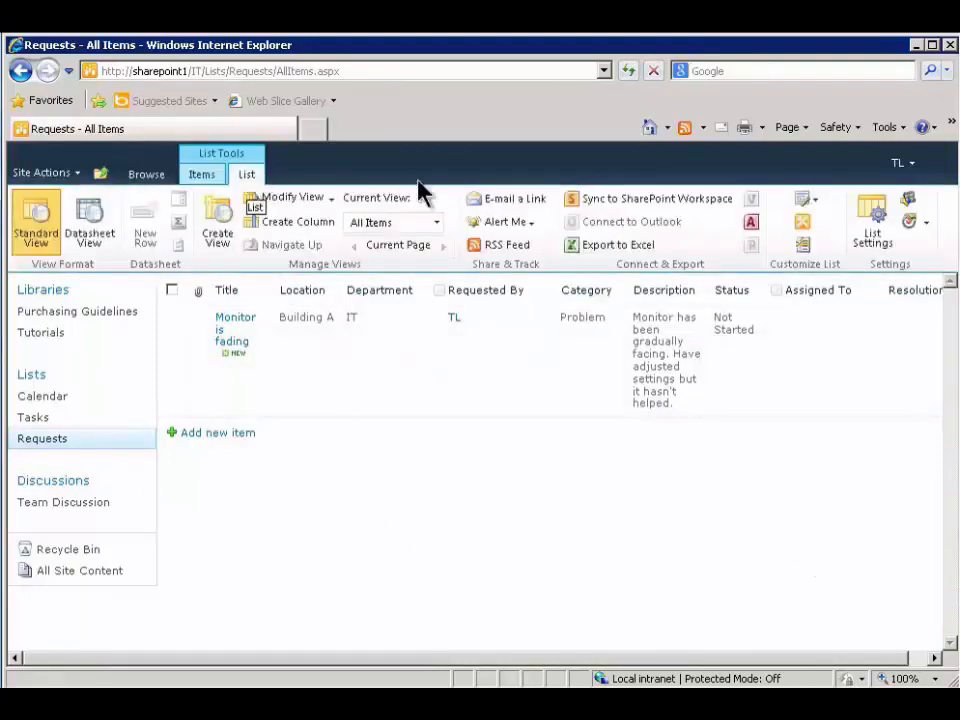
left_click(490, 229)
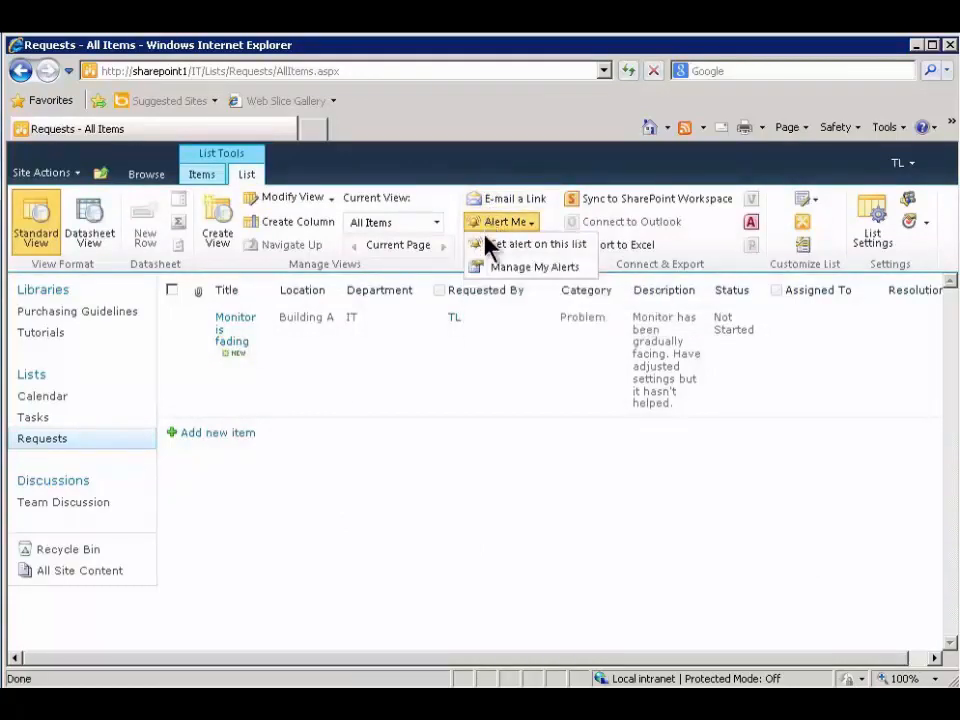
left_click(490, 249)
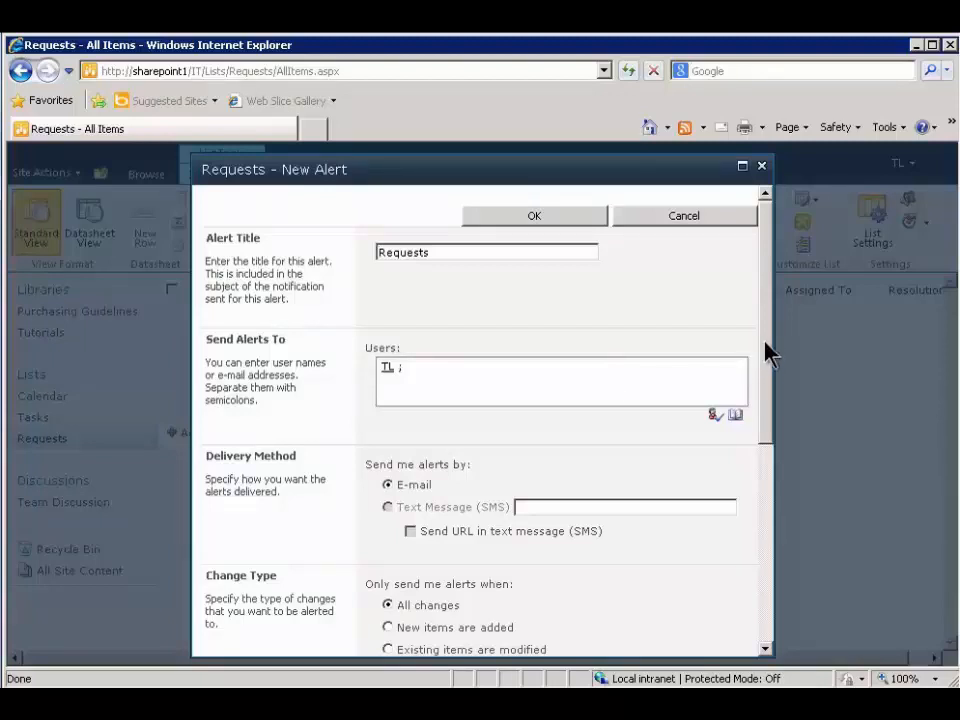
left_click_drag(765, 349, 763, 470)
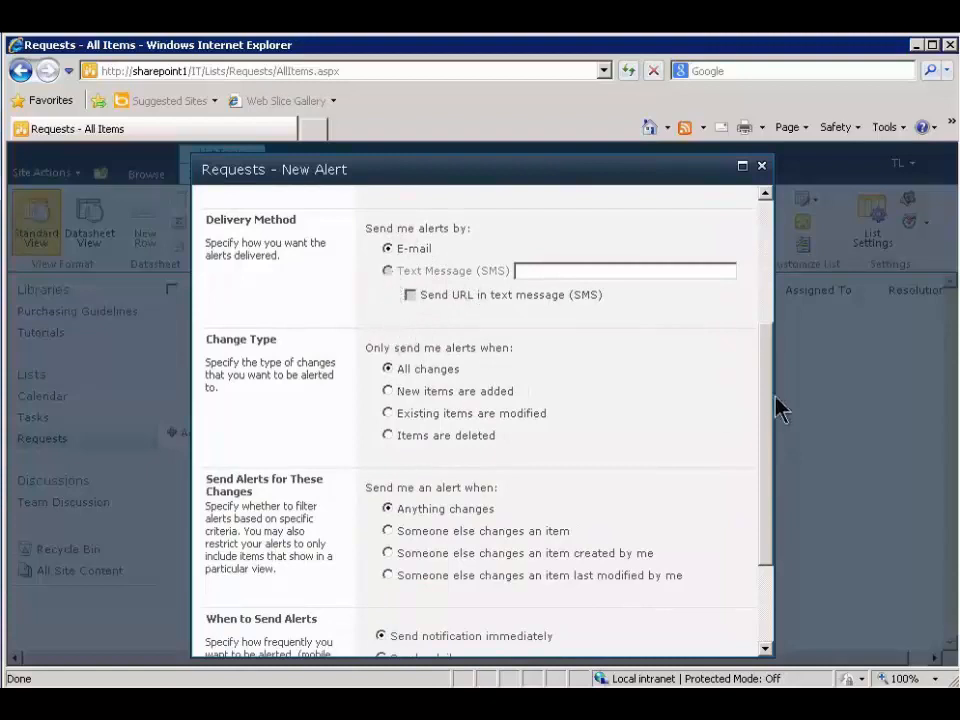
left_click_drag(770, 347, 776, 418)
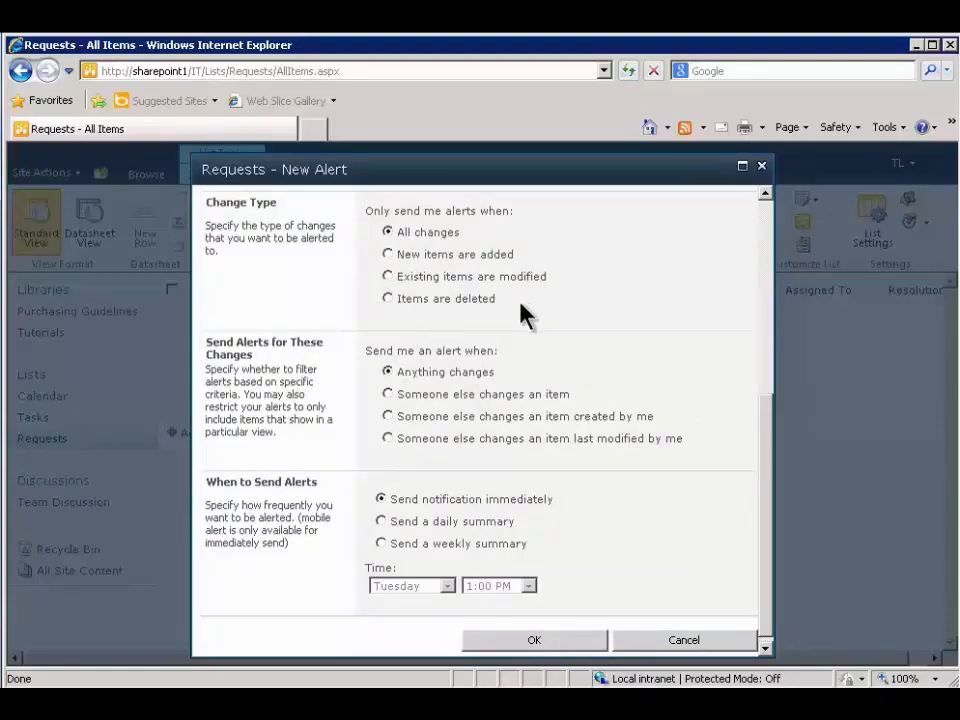
left_click(389, 256)
left_click(581, 639)
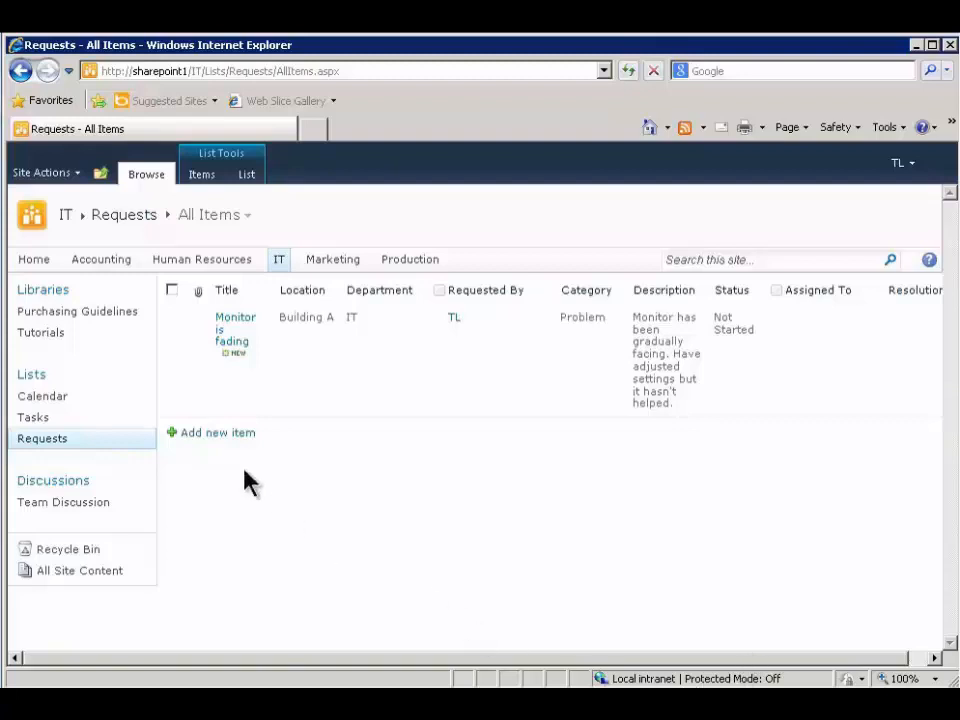
Examine the Adventure Works Intranet home site's permissions and the membership of the Team Site Visitors and Team Site Members groups
left_click(34, 261)
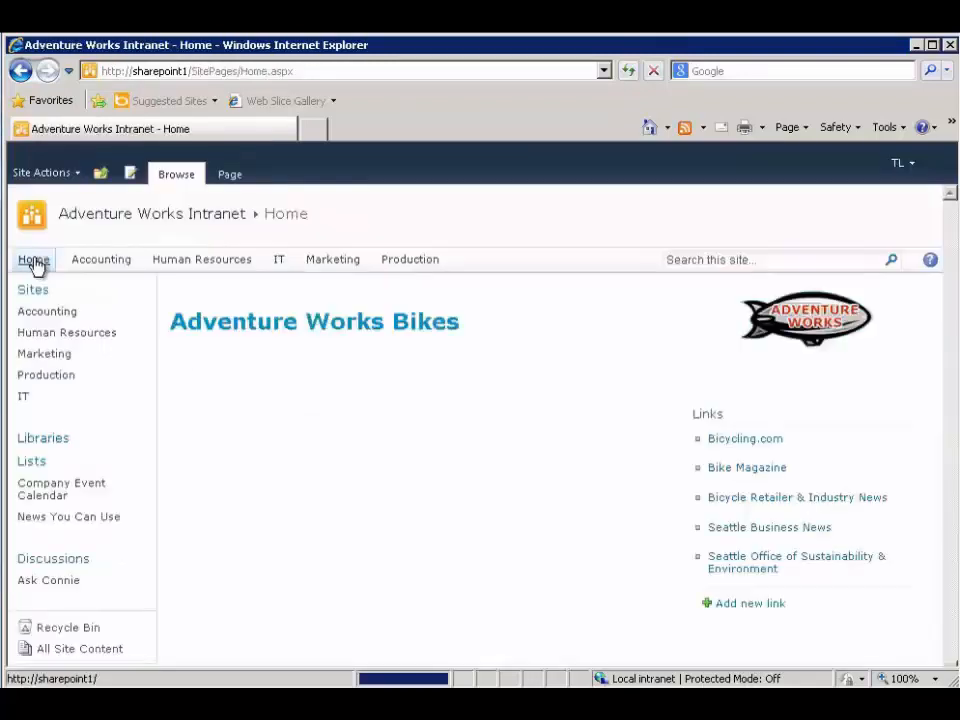
left_click(48, 174)
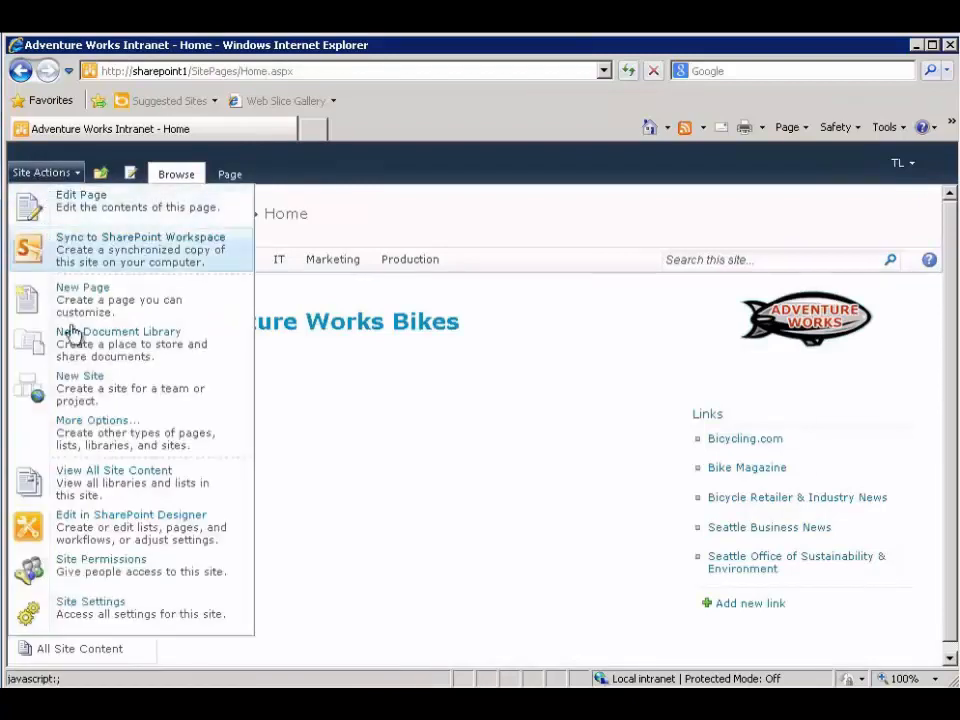
left_click(232, 583)
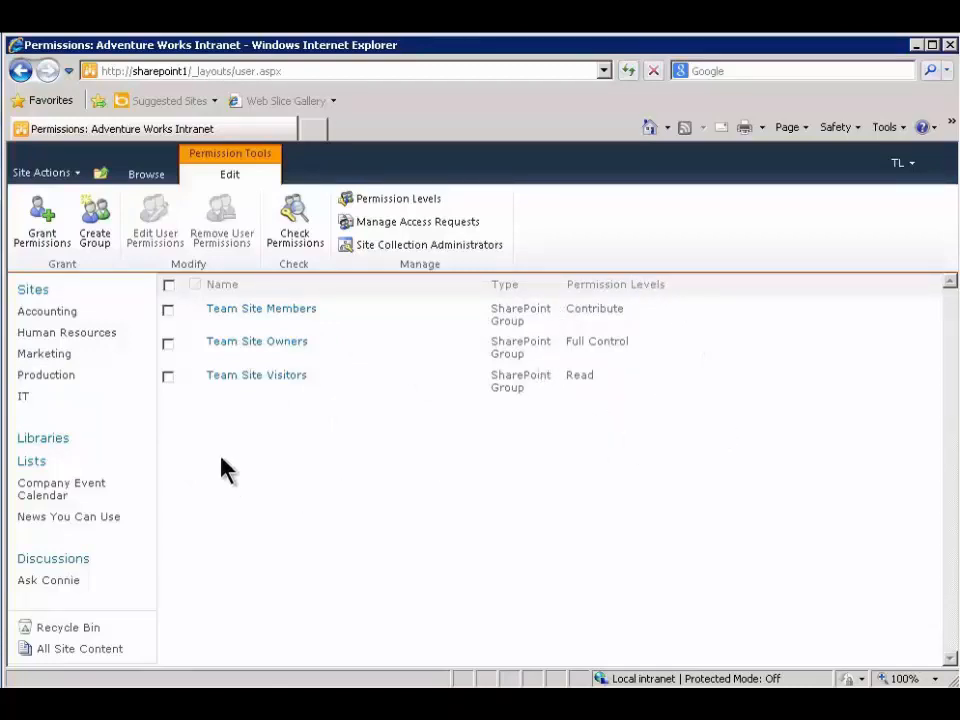
left_click(247, 384)
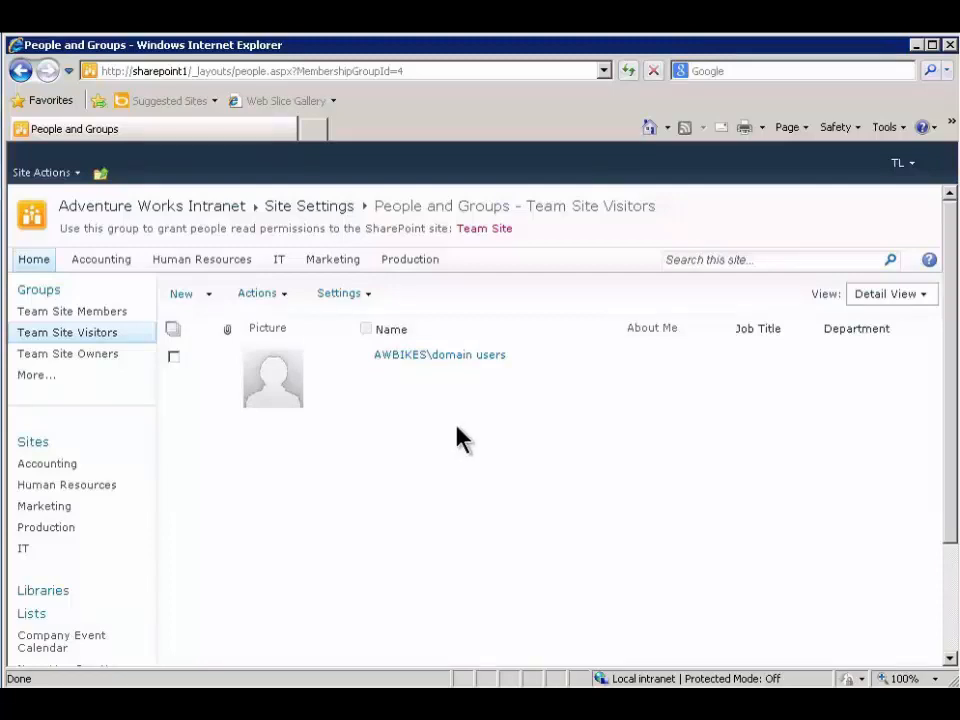
left_click(20, 71)
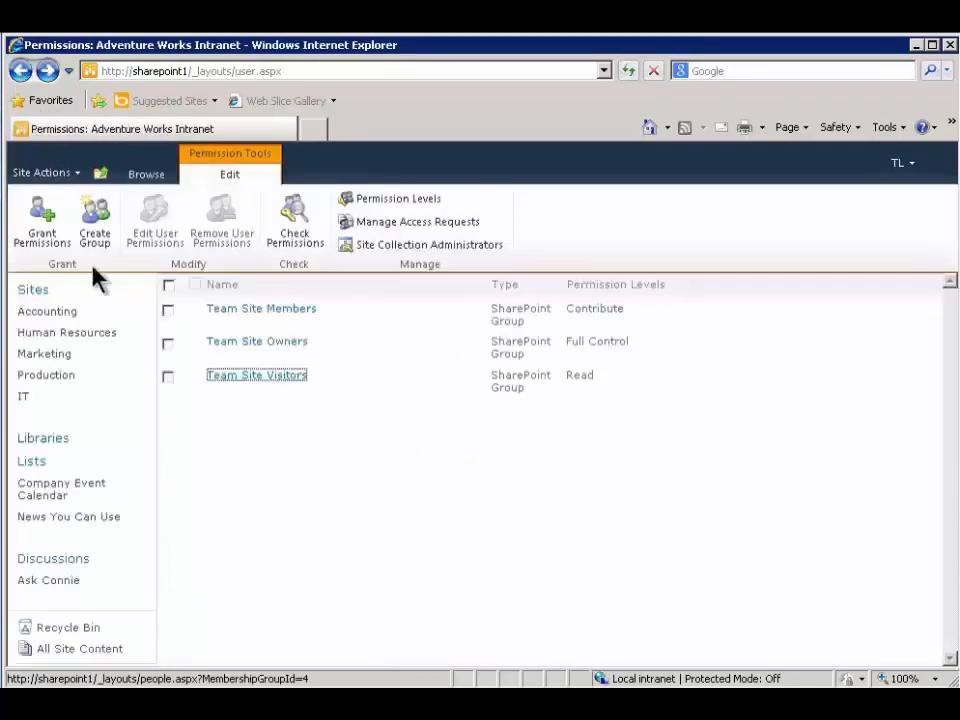
left_click(305, 312)
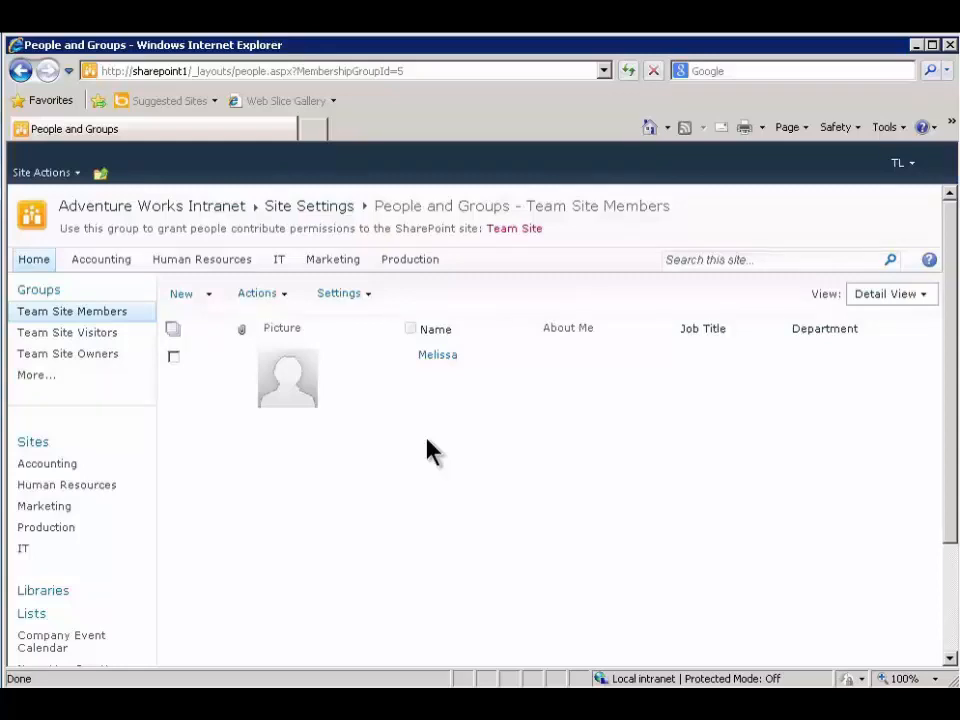
left_click(20, 71)
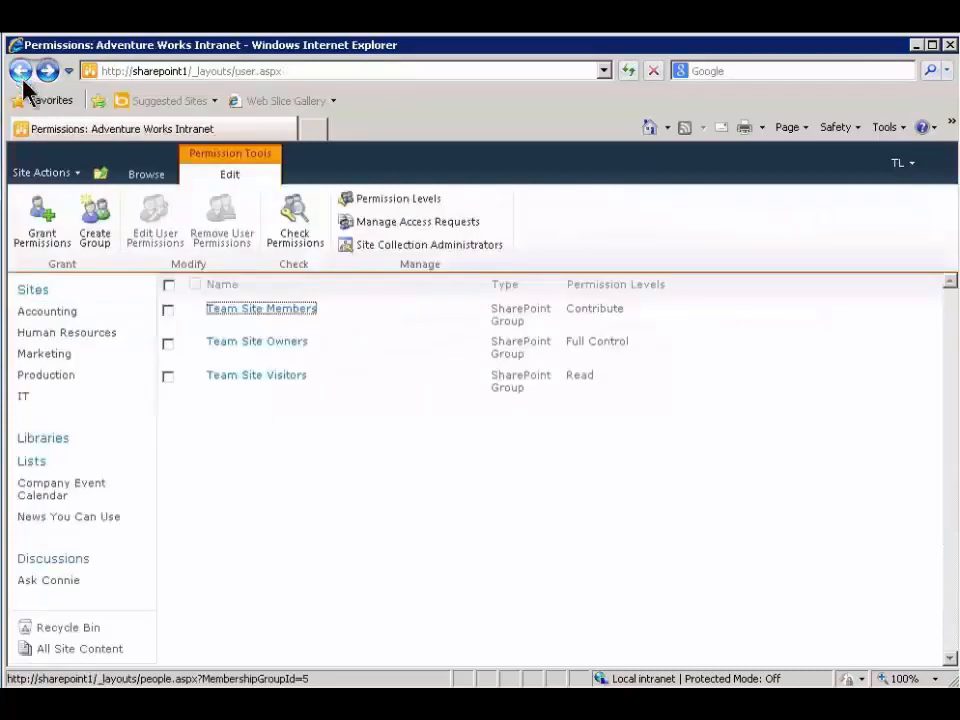
Examine the membership of the Team Site Owners group and the list of site collection administrators
left_click(226, 345)
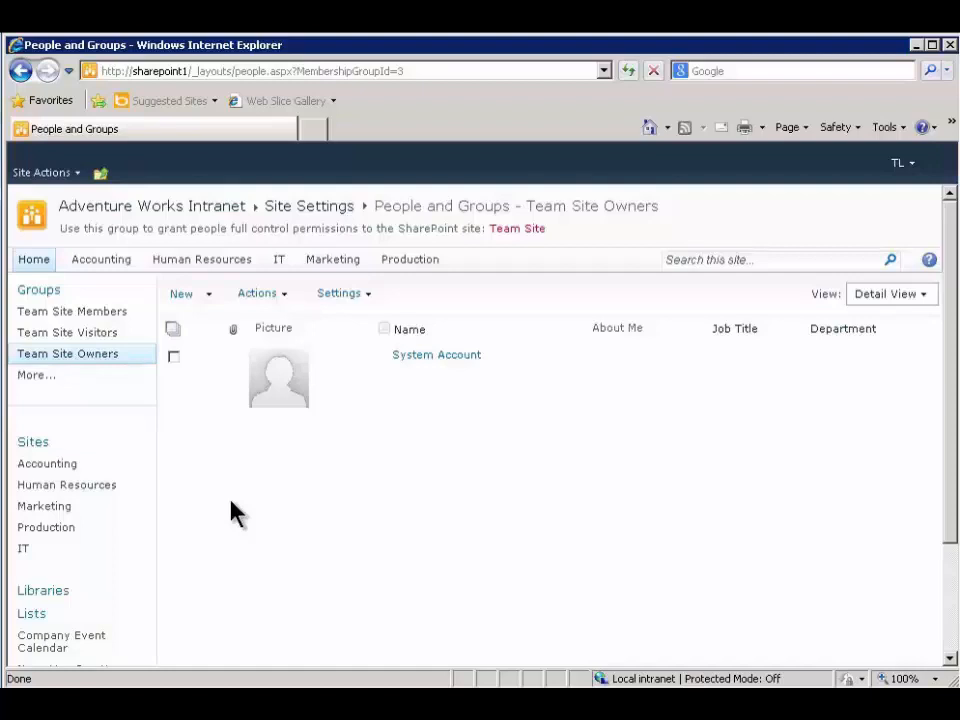
left_click(20, 73)
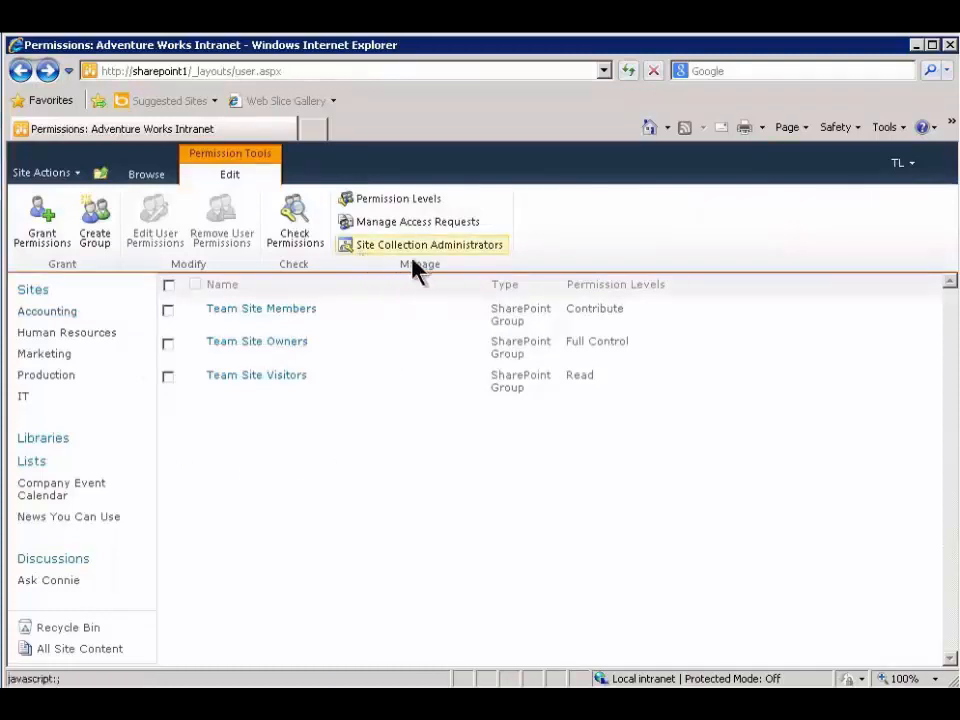
left_click(464, 248)
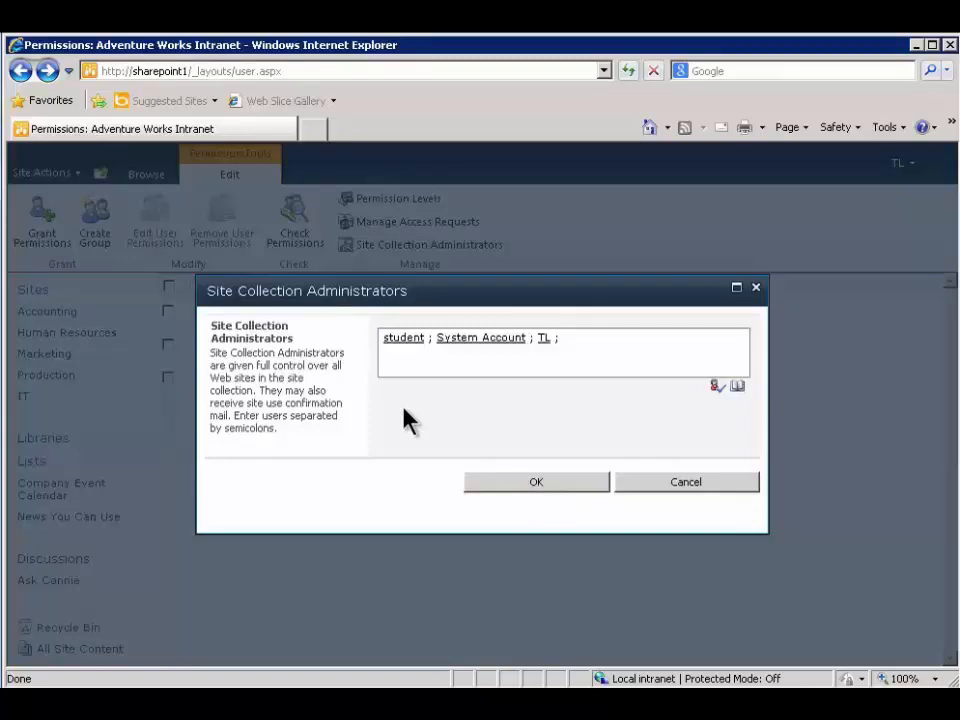
left_click(493, 486)
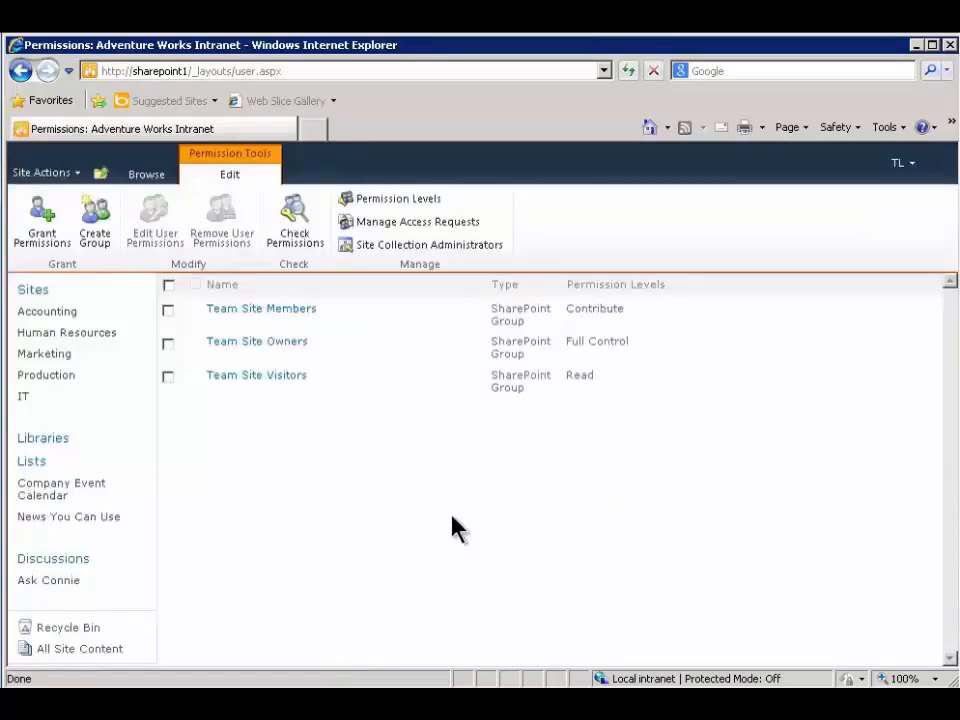
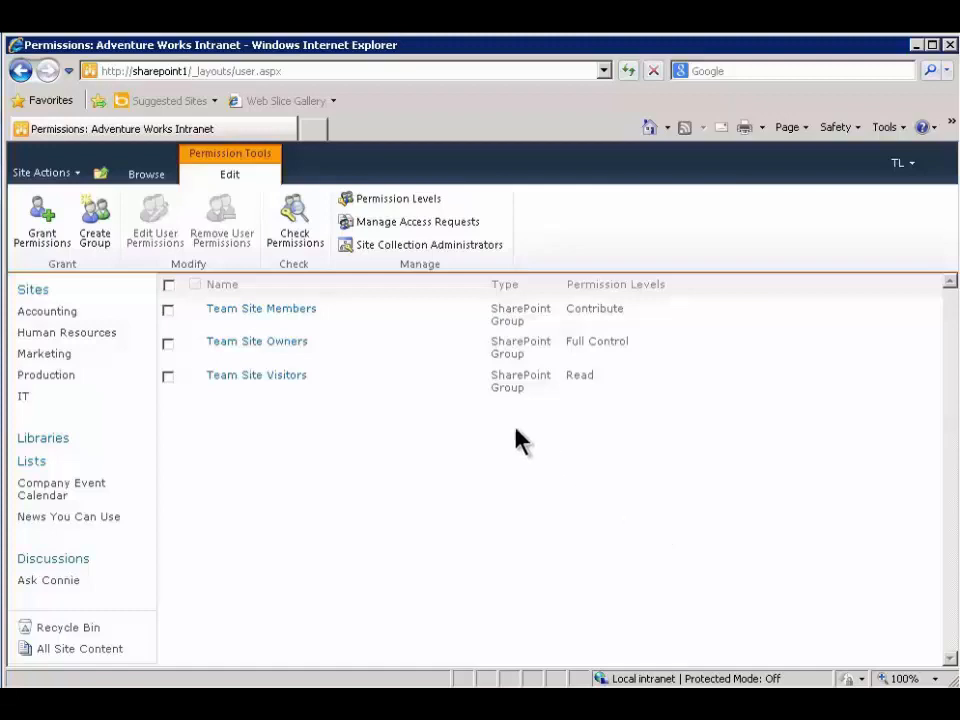
Copy the Contribute permission level, naming it "Contribute Minus Delete" with the description "Same as Contribute but without delete permissions"
left_click(400, 205)
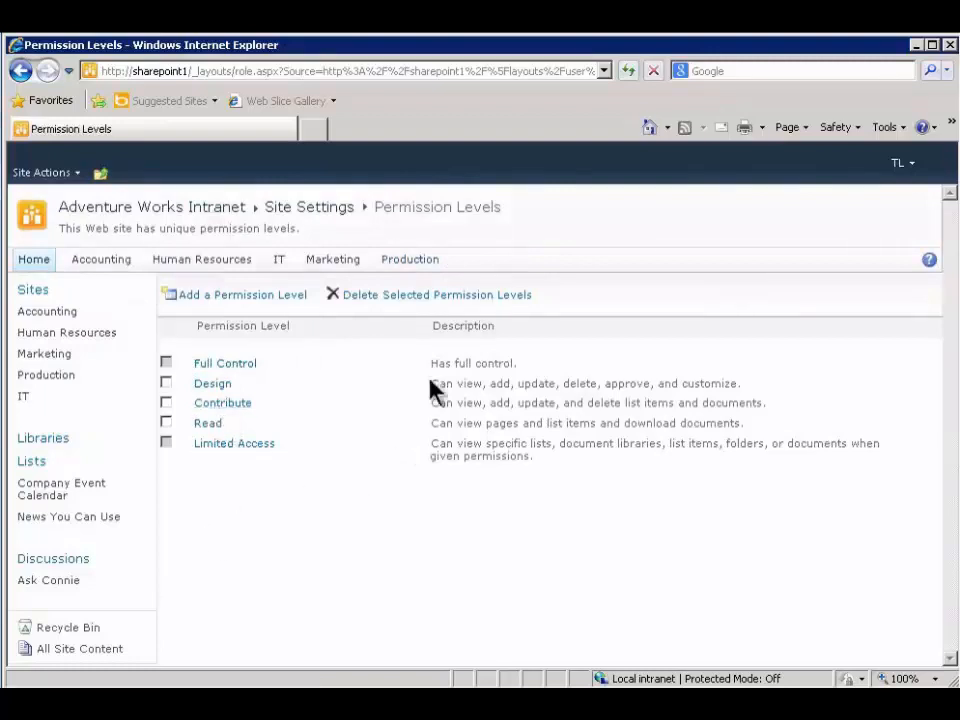
left_click(223, 405)
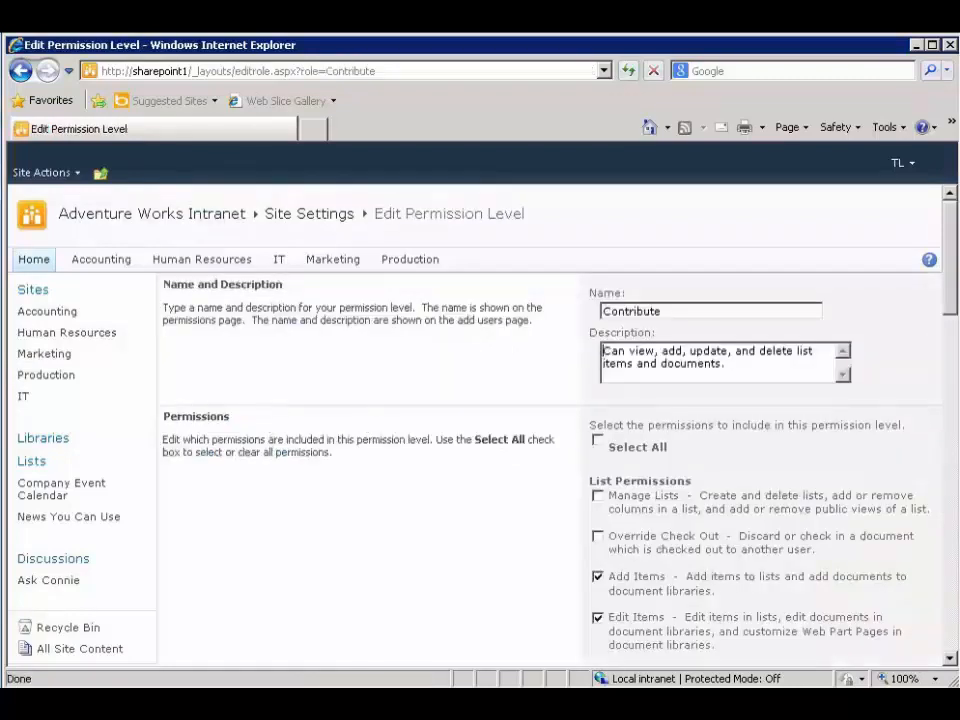
left_click_drag(952, 234, 952, 667)
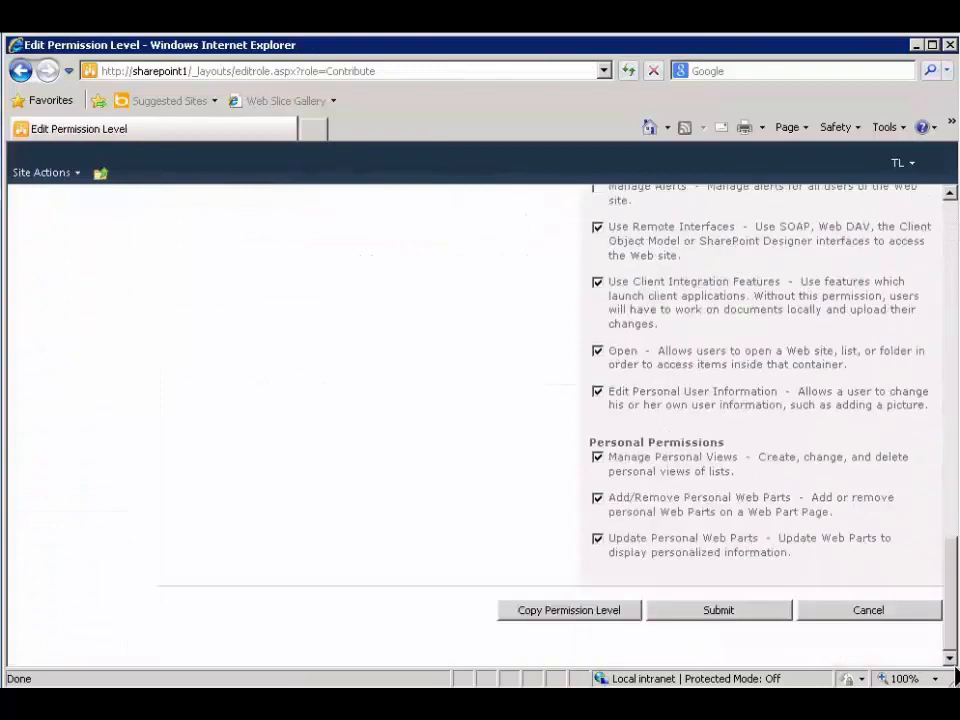
left_click(590, 607)
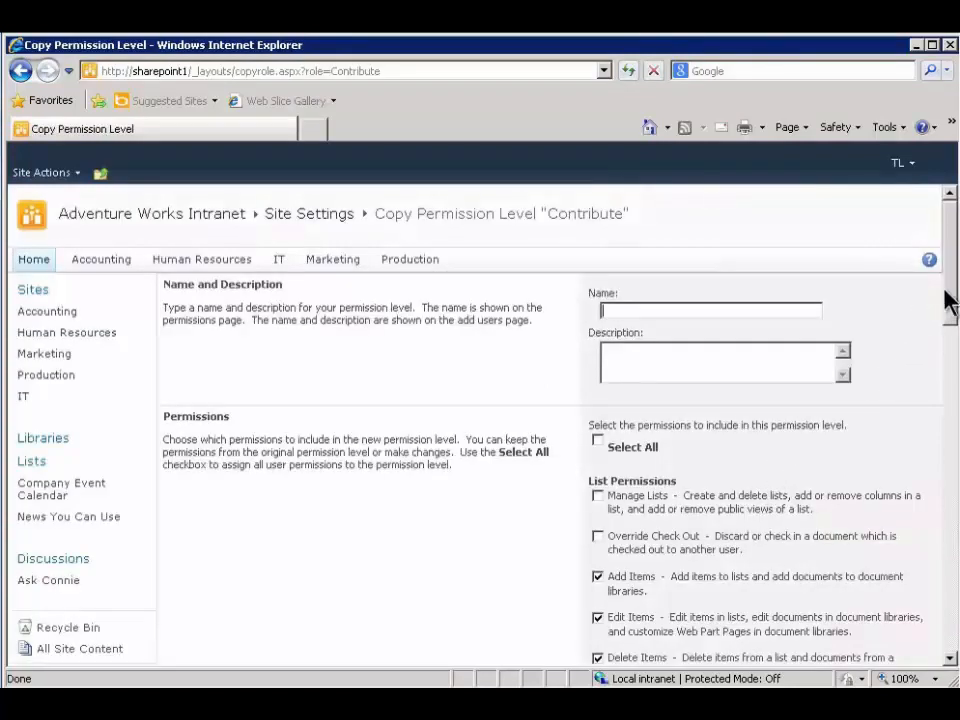
type("Contribute ")
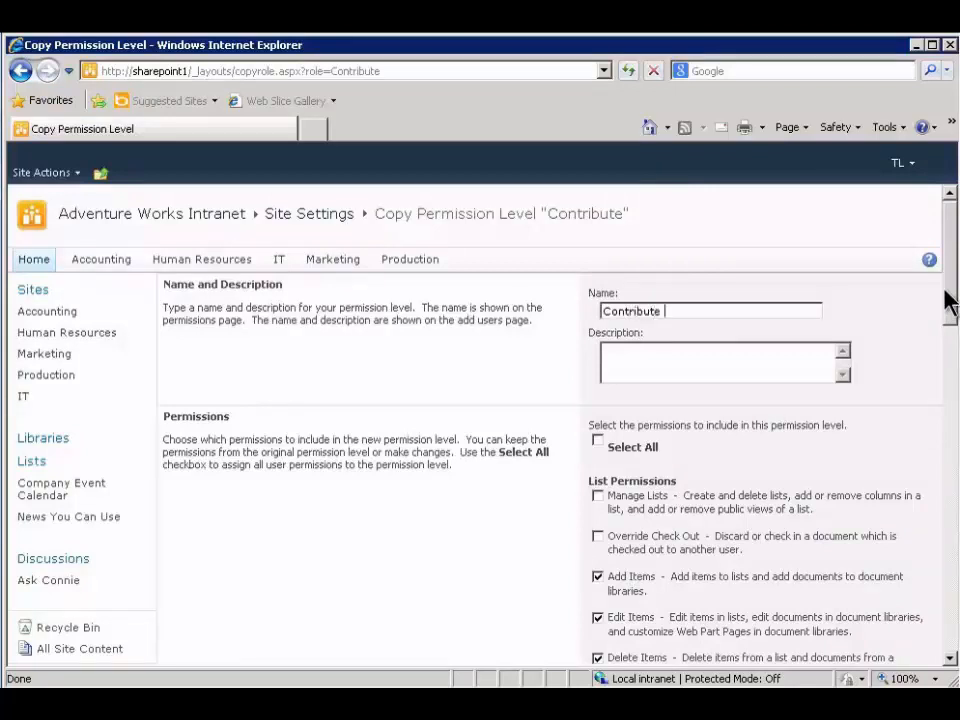
type("Minus Delete")
left_click(795, 364)
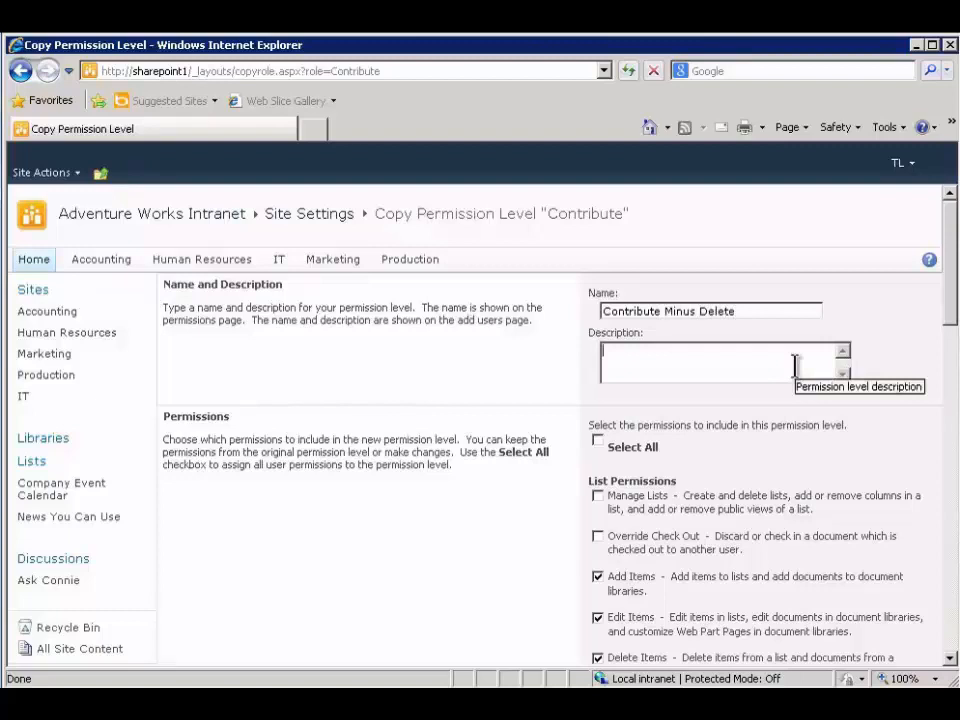
type("Same as Contribute but with")
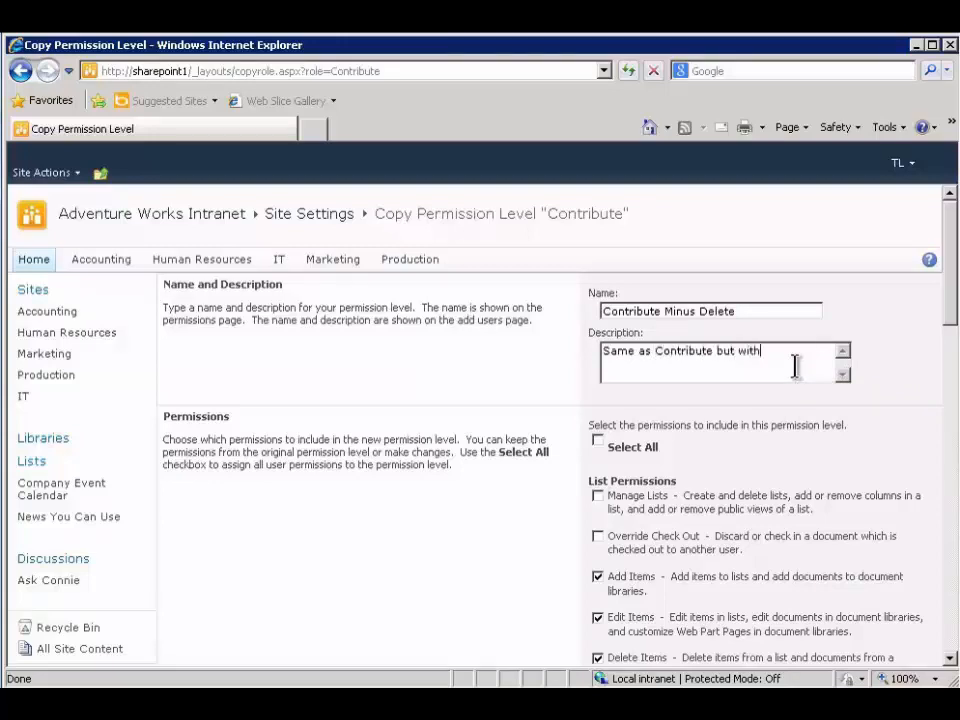
type("out delete permissions")
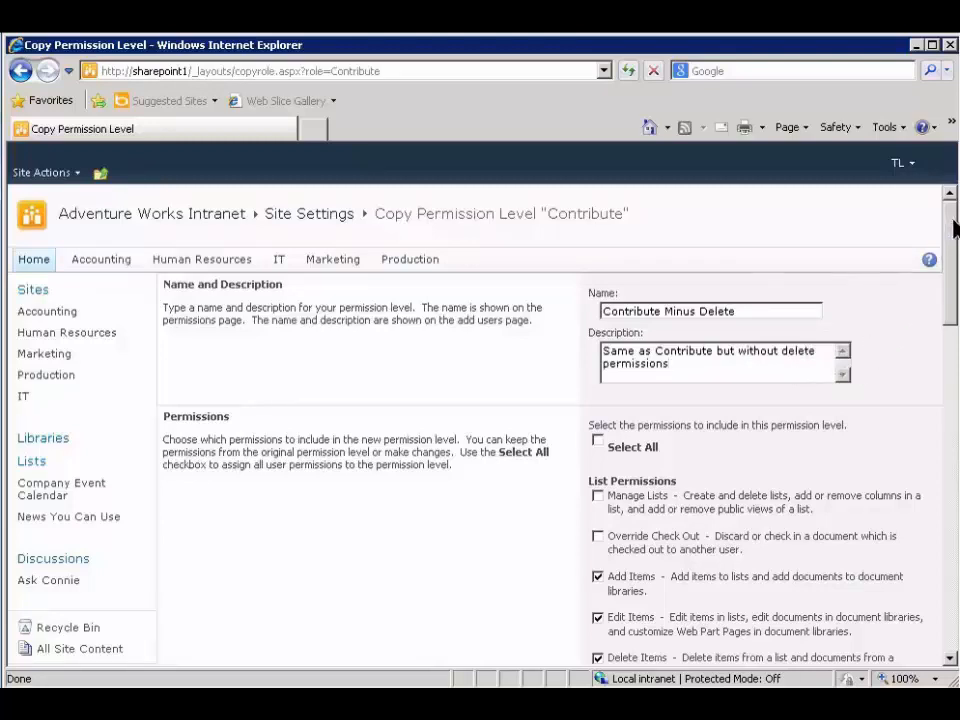
Exclude the Delete Items and Delete Versions list permissions from the copied level and create it
left_click_drag(950, 210, 953, 315)
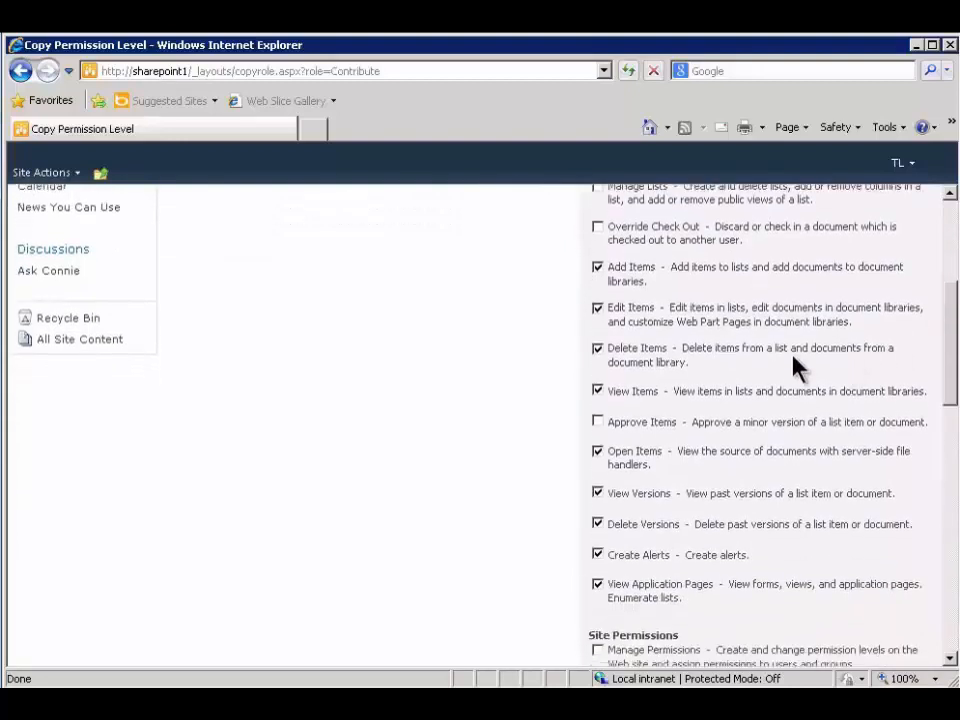
left_click(598, 350)
left_click_drag(952, 335, 949, 369)
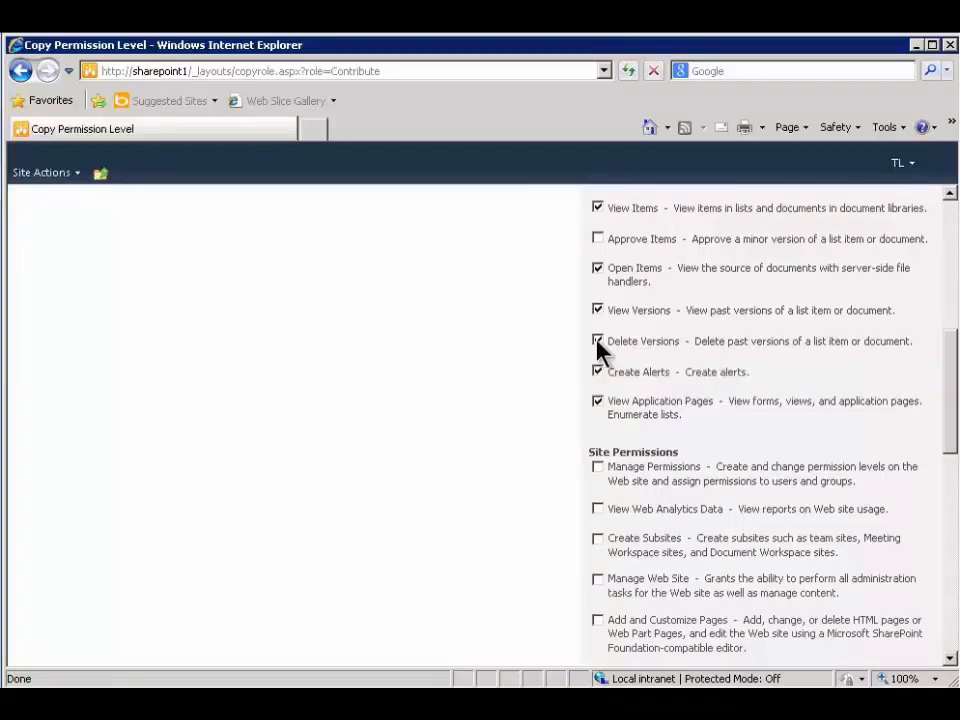
left_click(598, 342)
left_click_drag(951, 343, 940, 540)
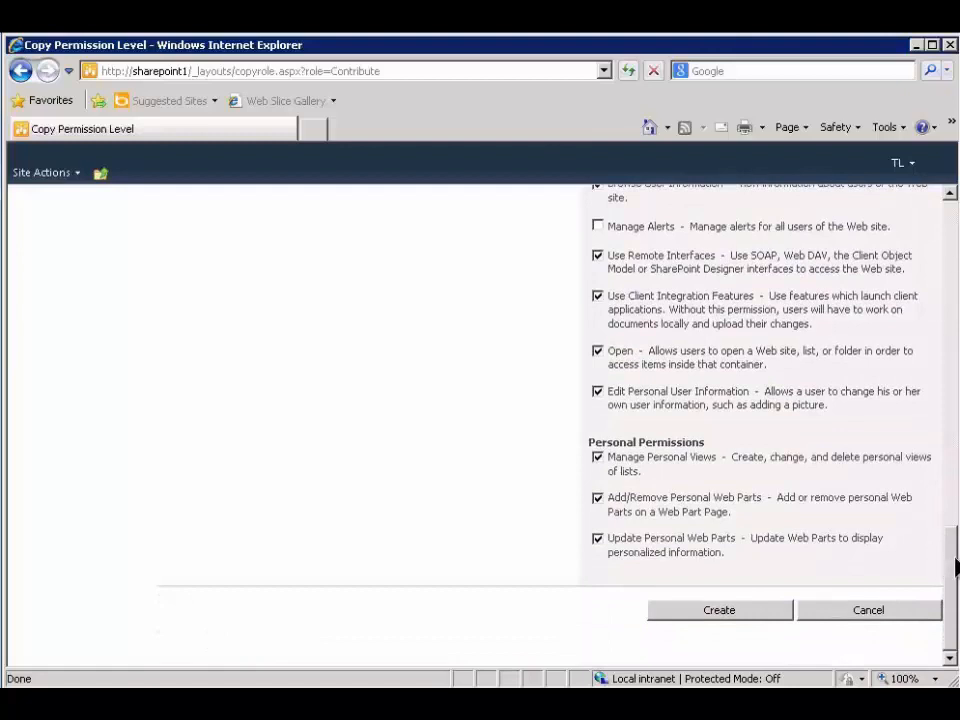
left_click(757, 612)
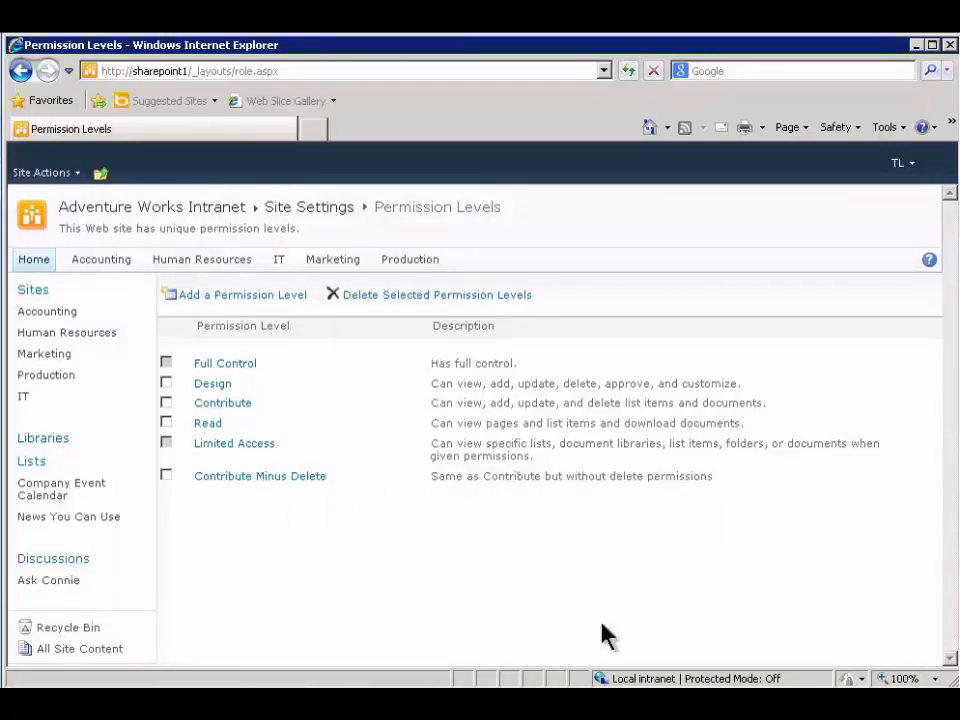
Examine the IT site's permissions and the membership of the IT Owners and IT Members groups
left_click(280, 264)
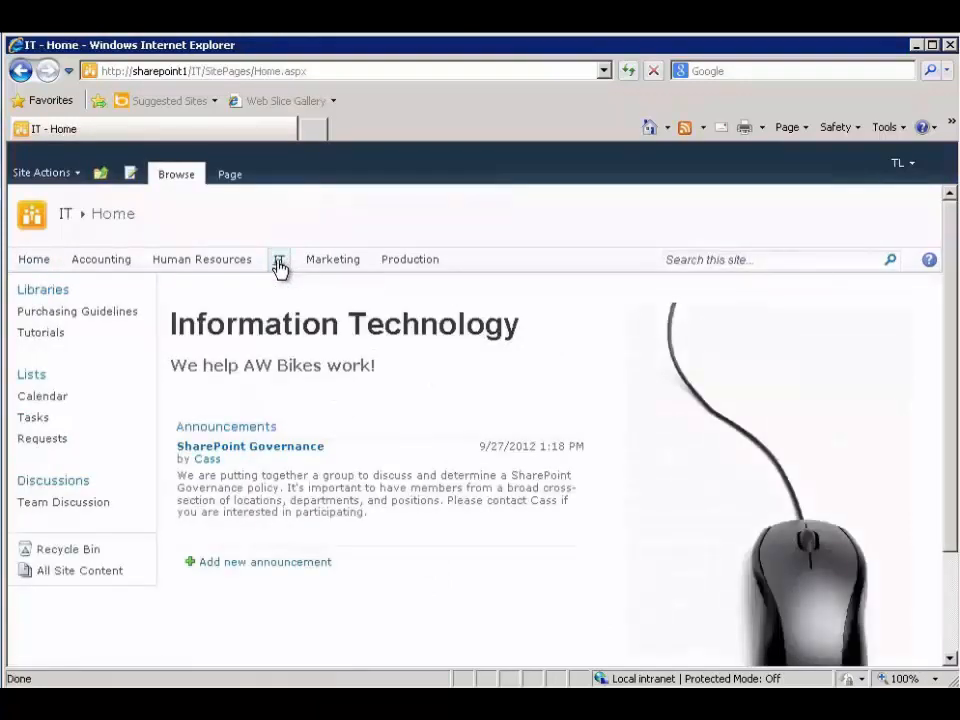
left_click(68, 176)
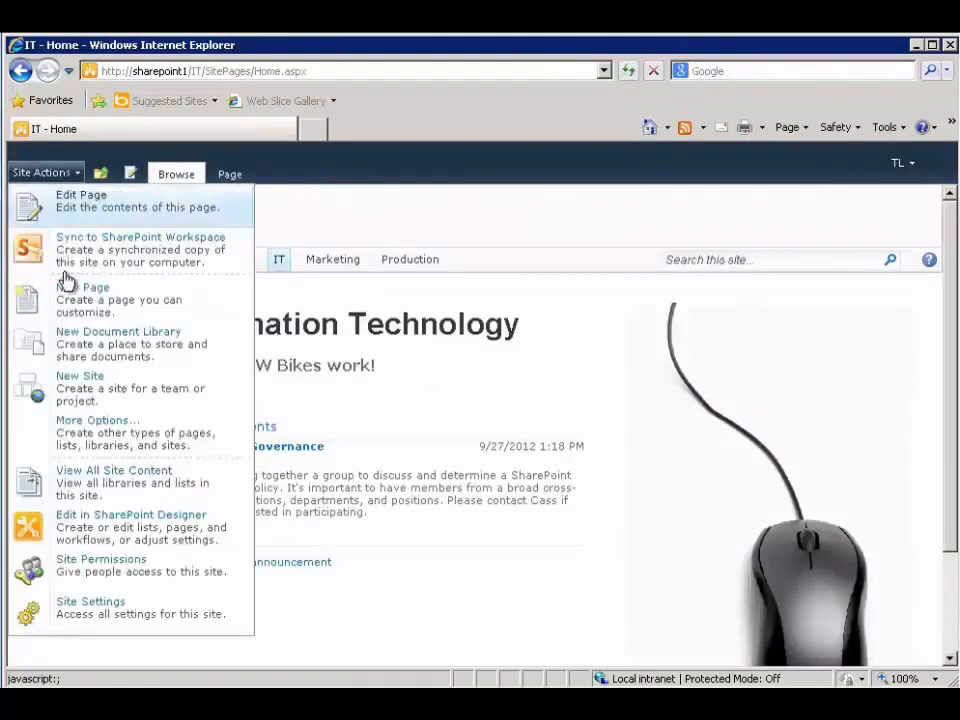
left_click(240, 580)
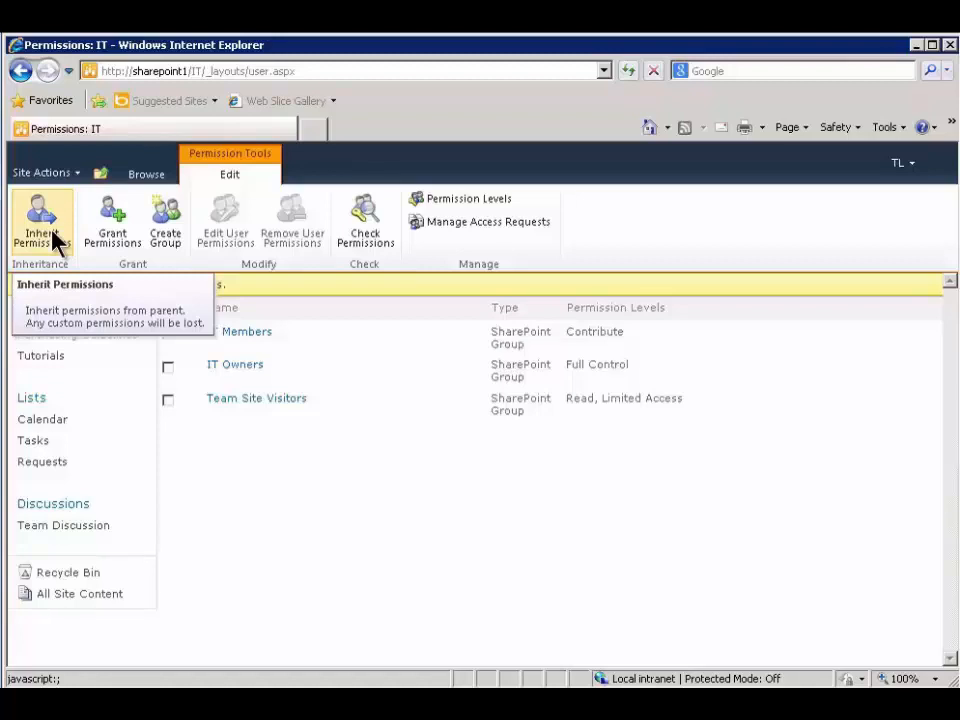
left_click(235, 368)
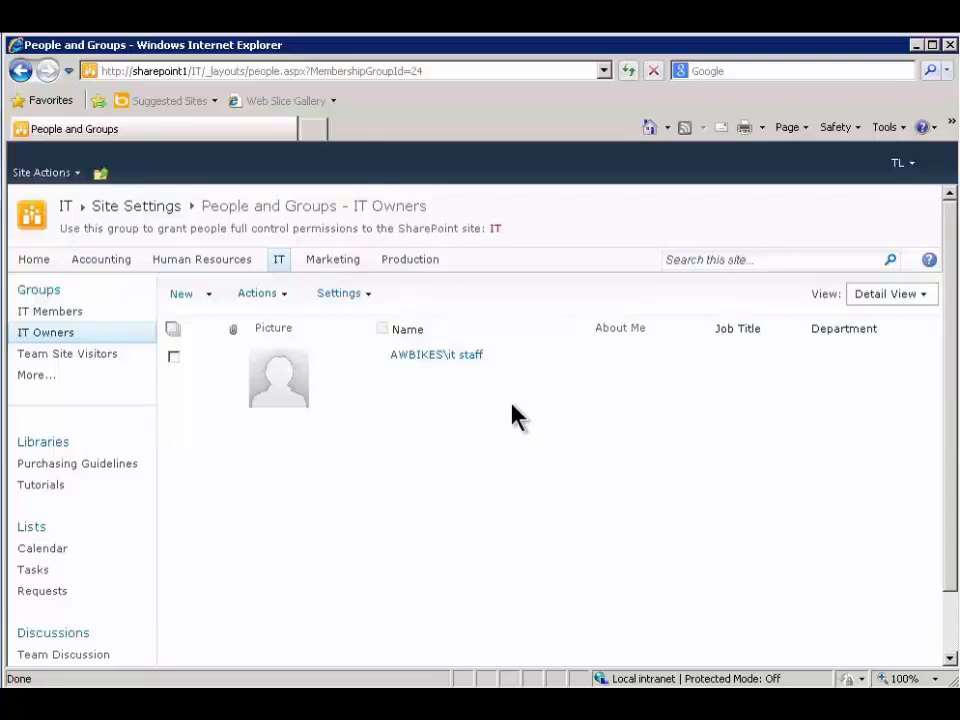
left_click(22, 72)
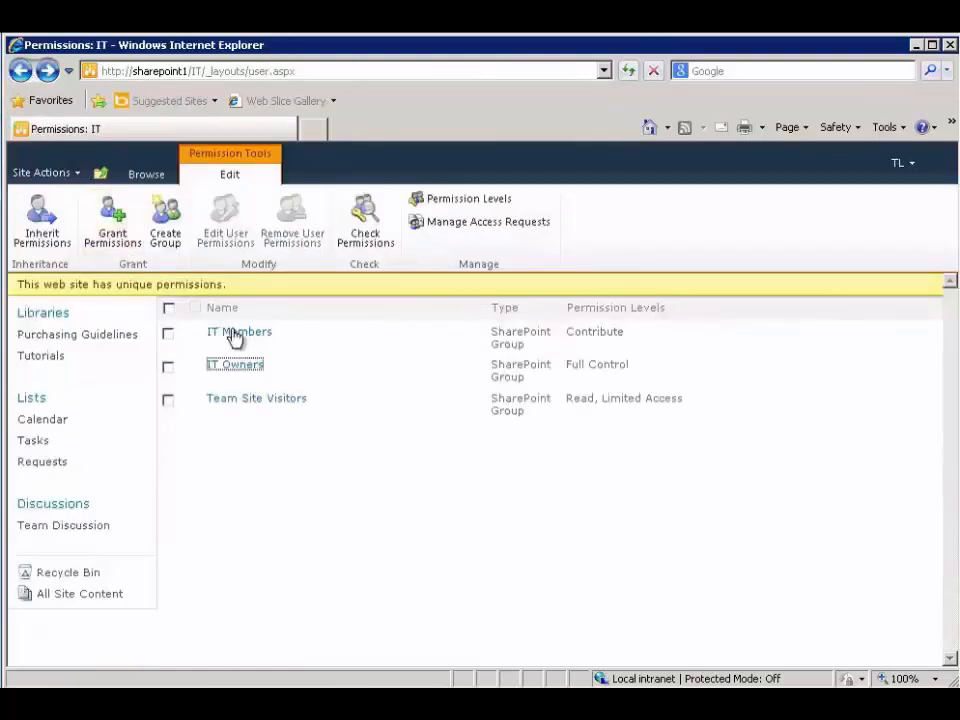
left_click(237, 335)
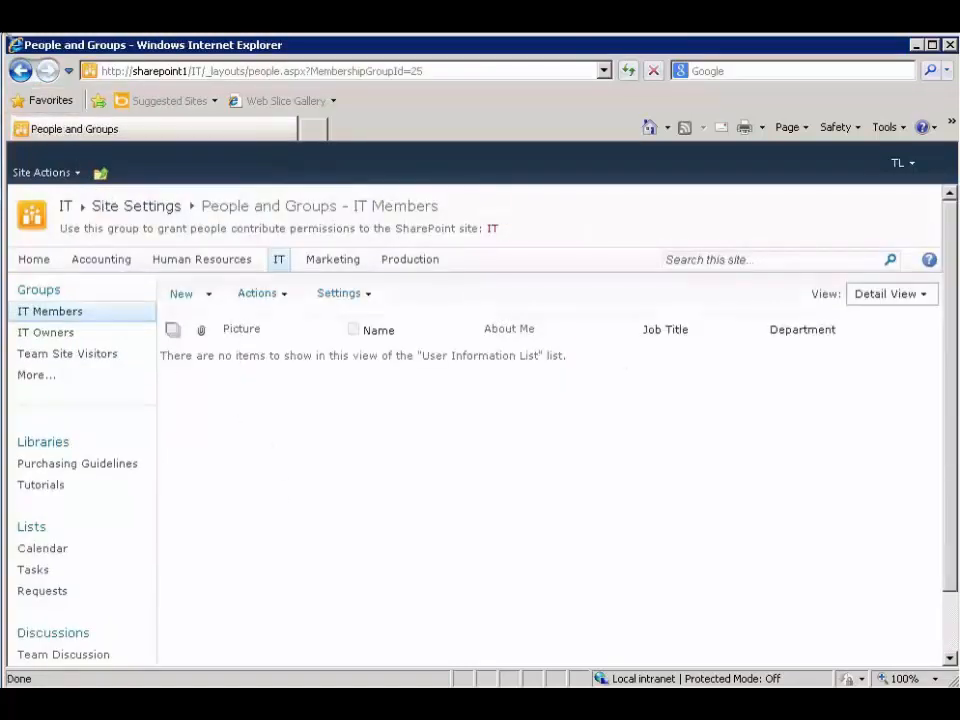
left_click(21, 71)
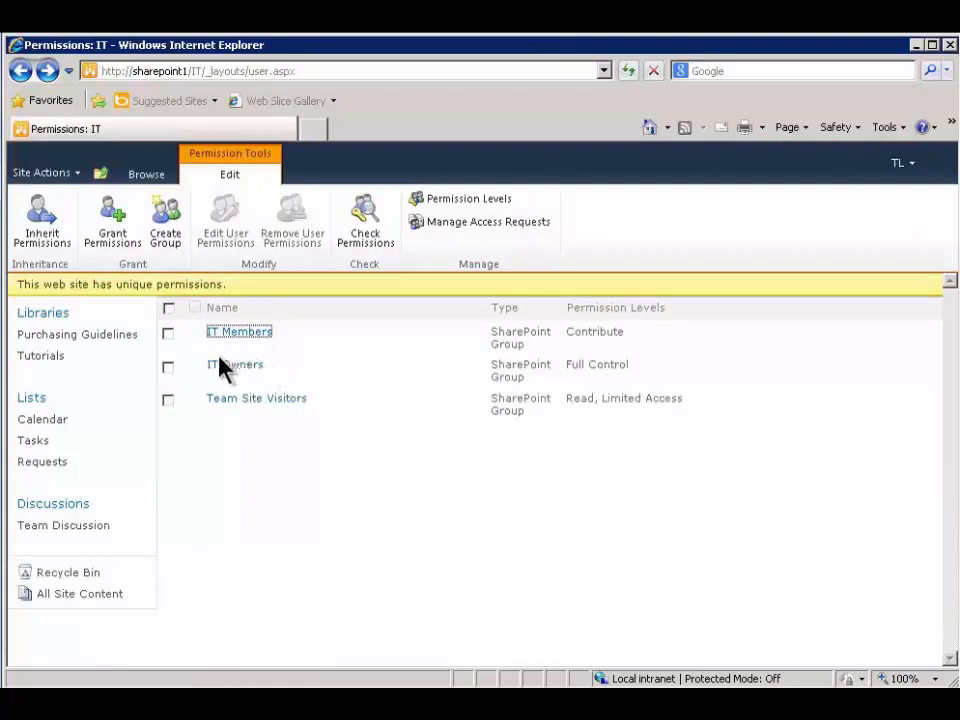
left_click(337, 497)
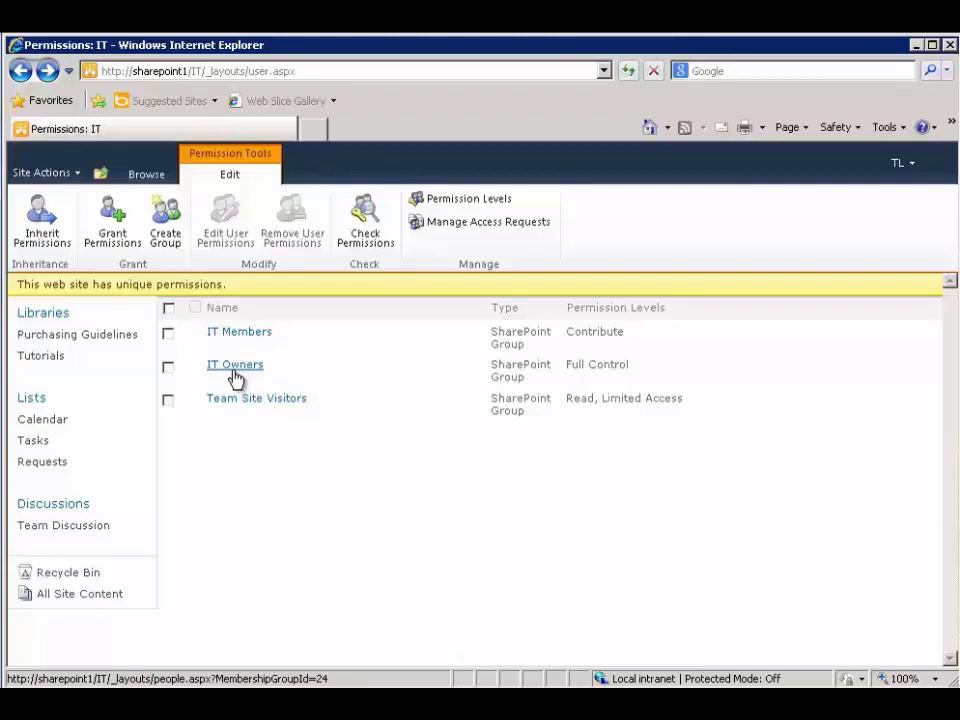
Stop the IT site's Requests list from inheriting permissions so that it has its own unique permissions
left_click(40, 468)
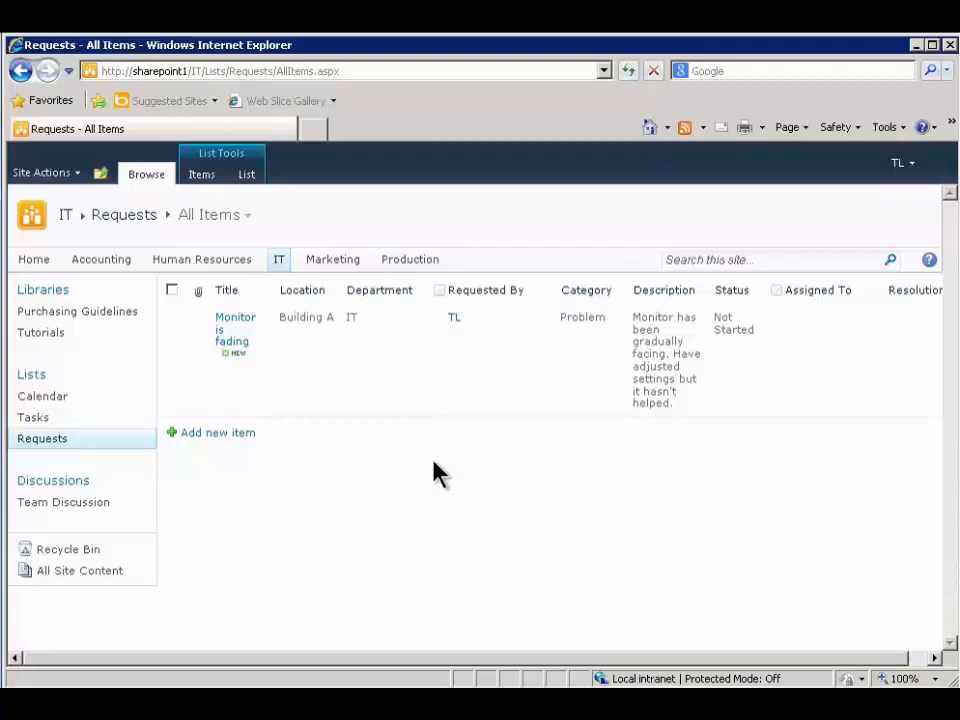
left_click(246, 177)
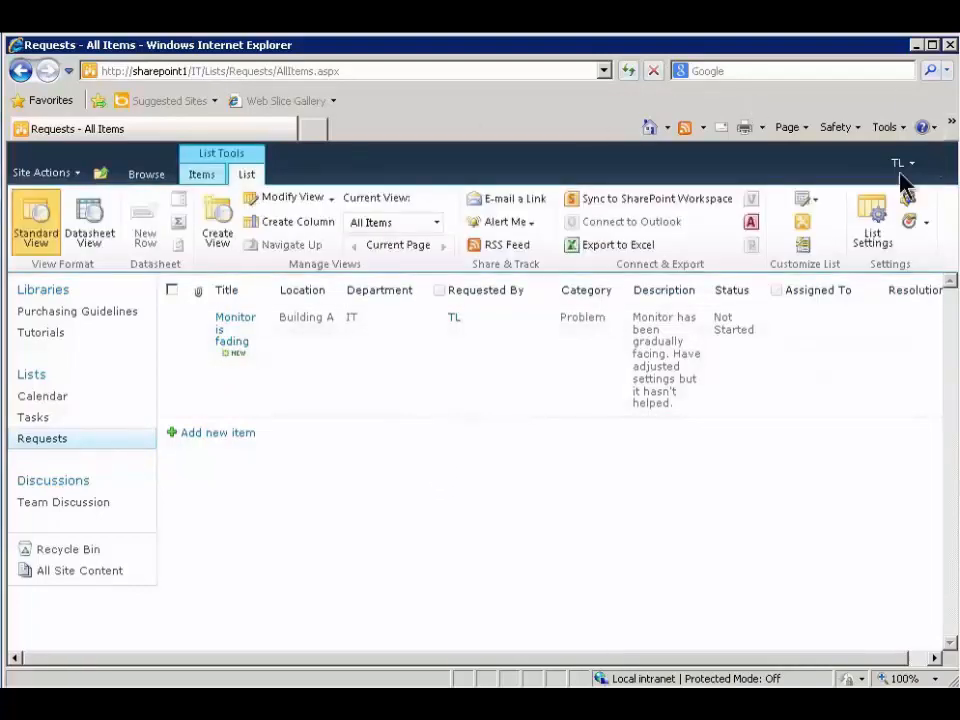
left_click(870, 232)
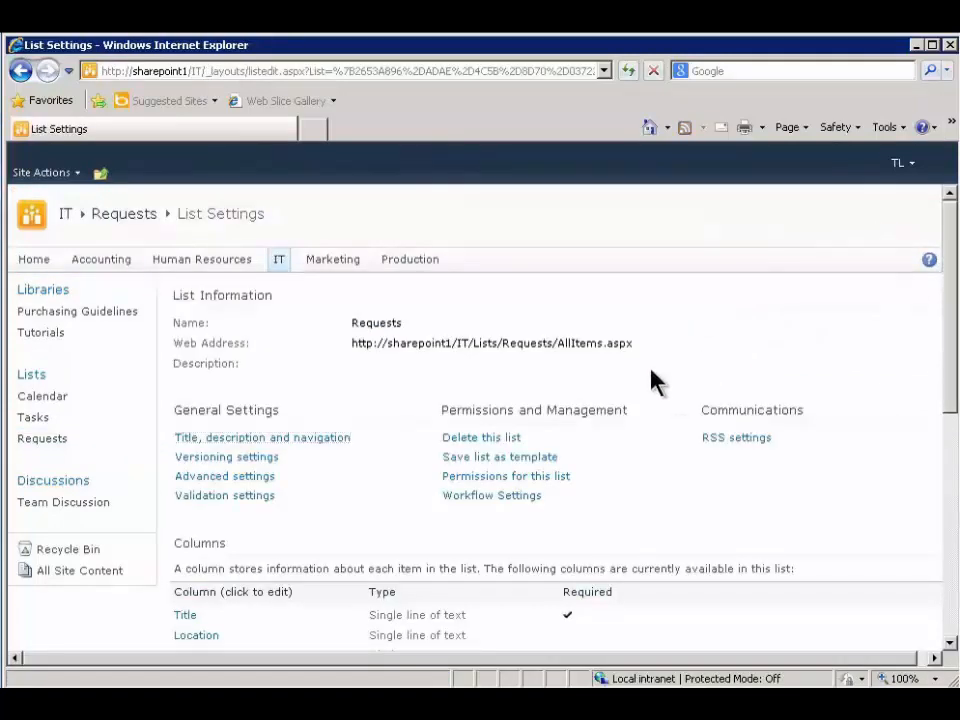
left_click(561, 487)
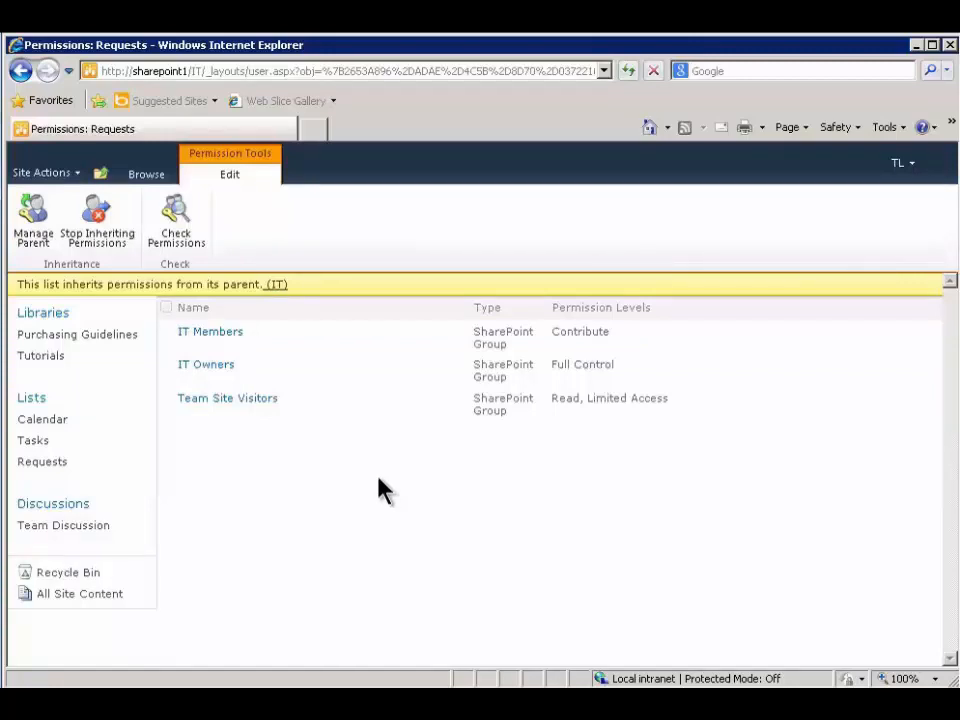
left_click(120, 212)
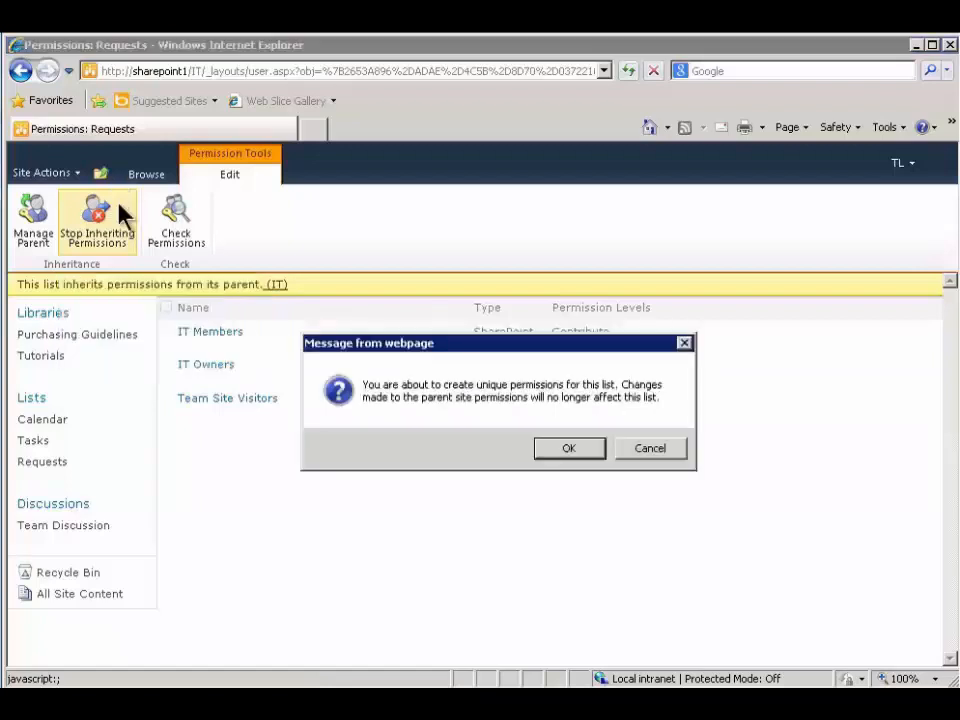
left_click(576, 449)
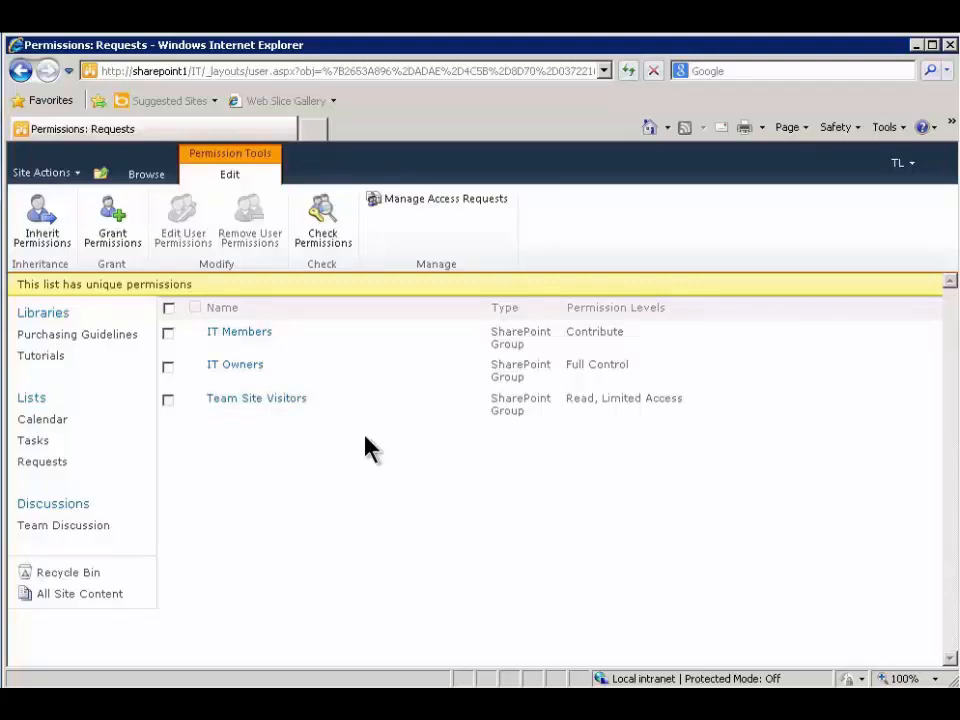
Replace the Read permission of Team Site Visitors on the Requests list with Contribute Minus Delete
left_click(169, 401)
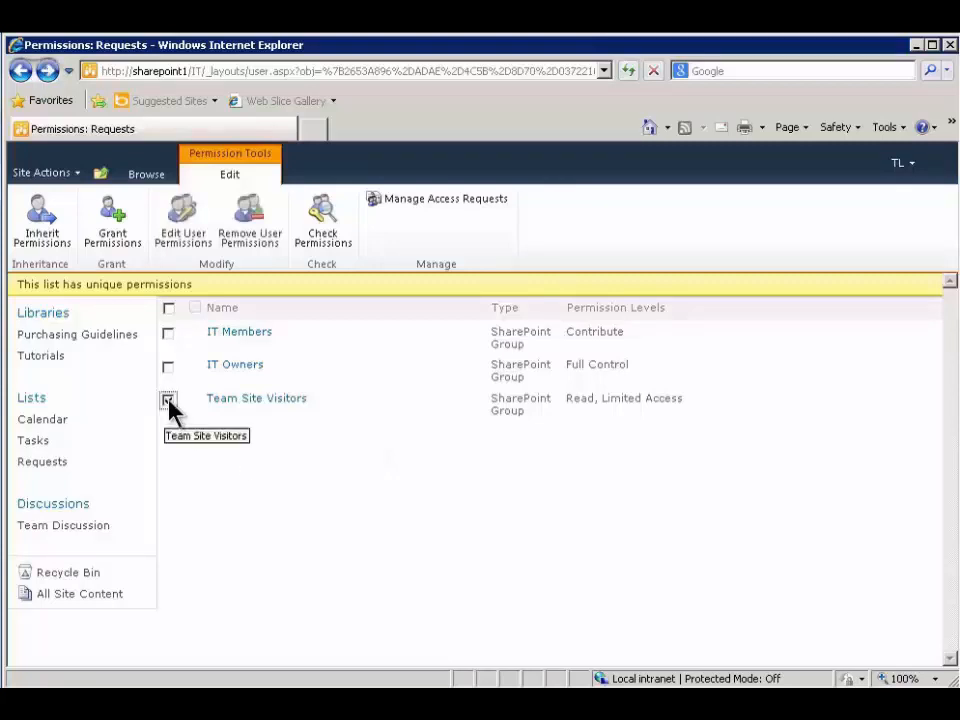
left_click(208, 253)
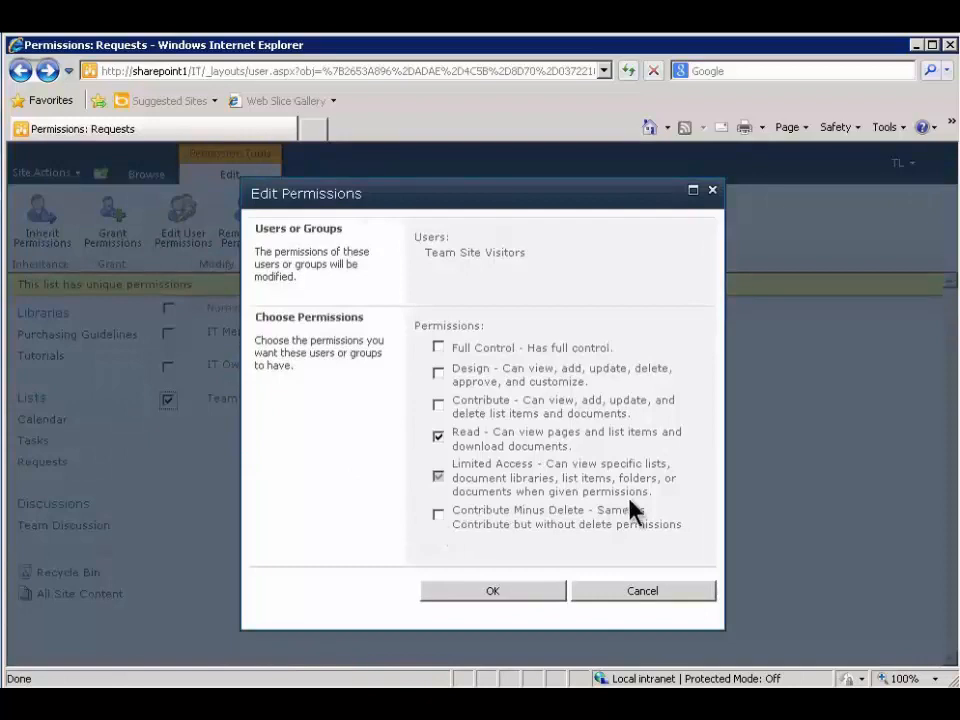
left_click(437, 515)
left_click(439, 436)
left_click(440, 437)
left_click(462, 592)
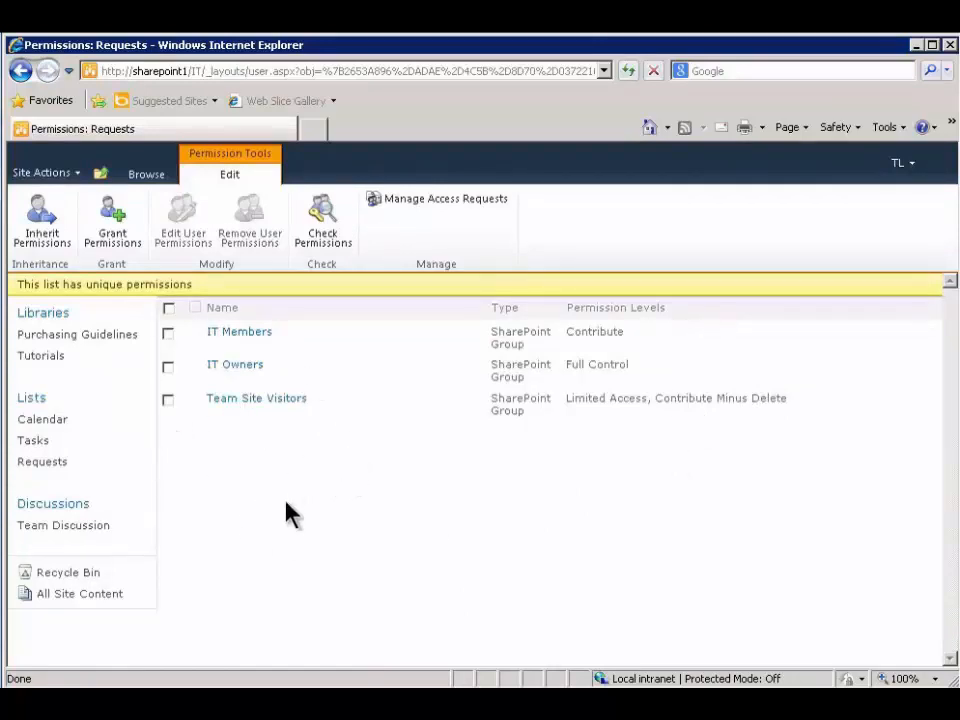
Examine the item-level permission options for the Monitor is fading request and the Routers, Hubs, and Switches document on the IT site
left_click(110, 178)
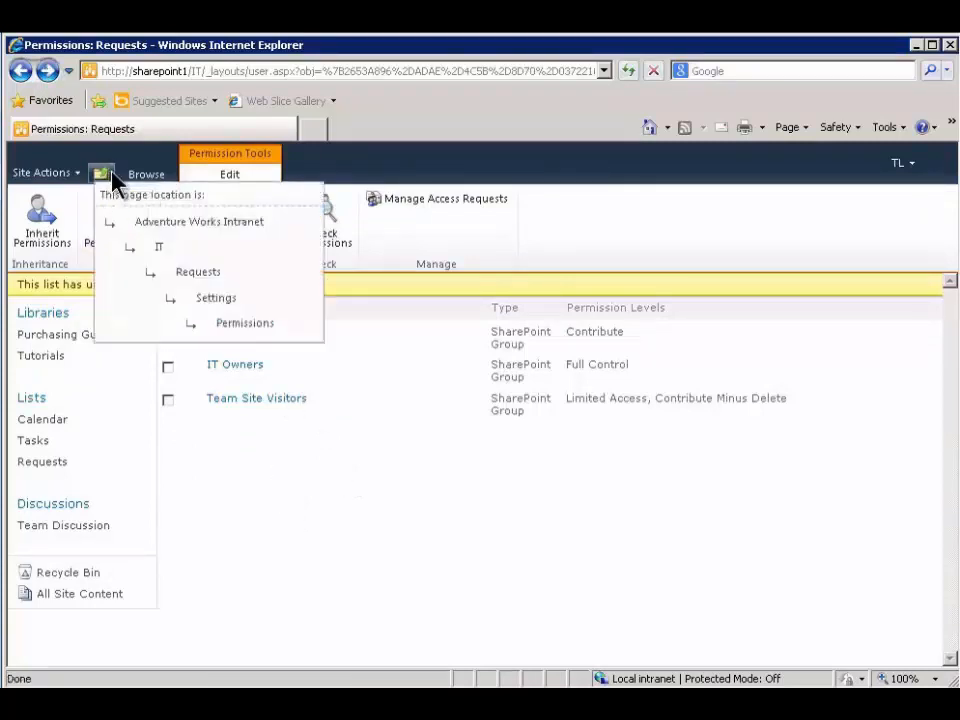
left_click(213, 274)
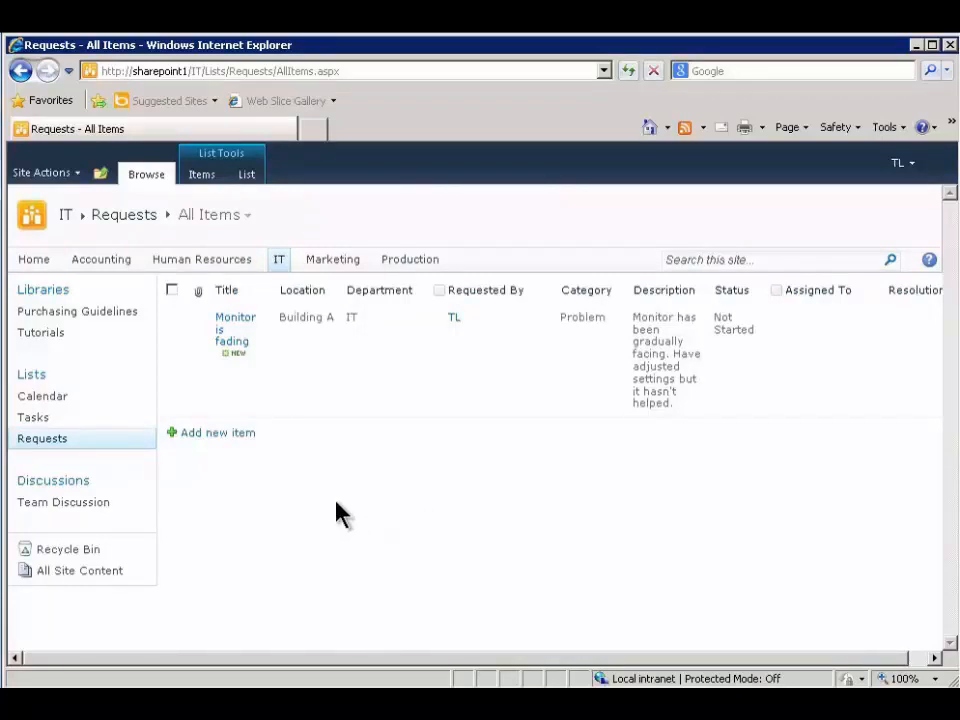
mouse_move(272, 336)
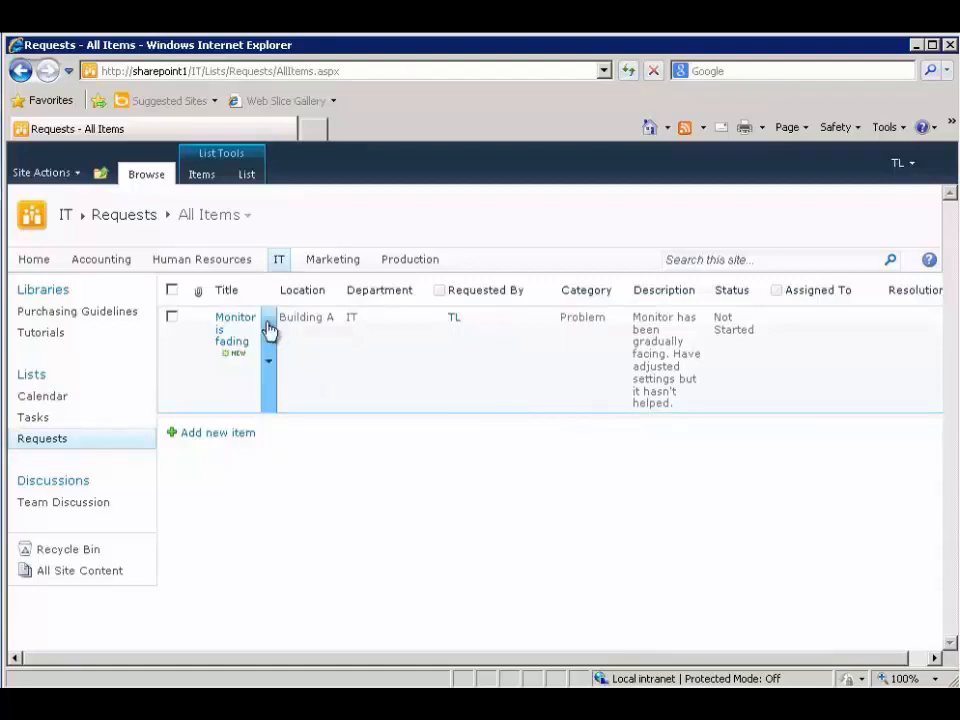
left_click(270, 328)
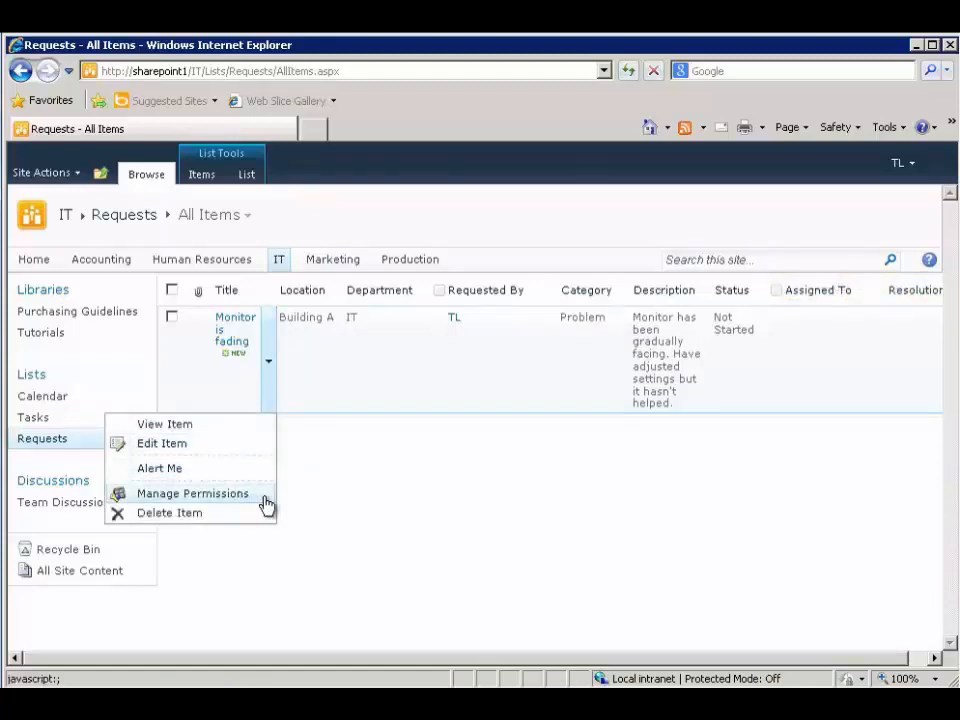
left_click(370, 493)
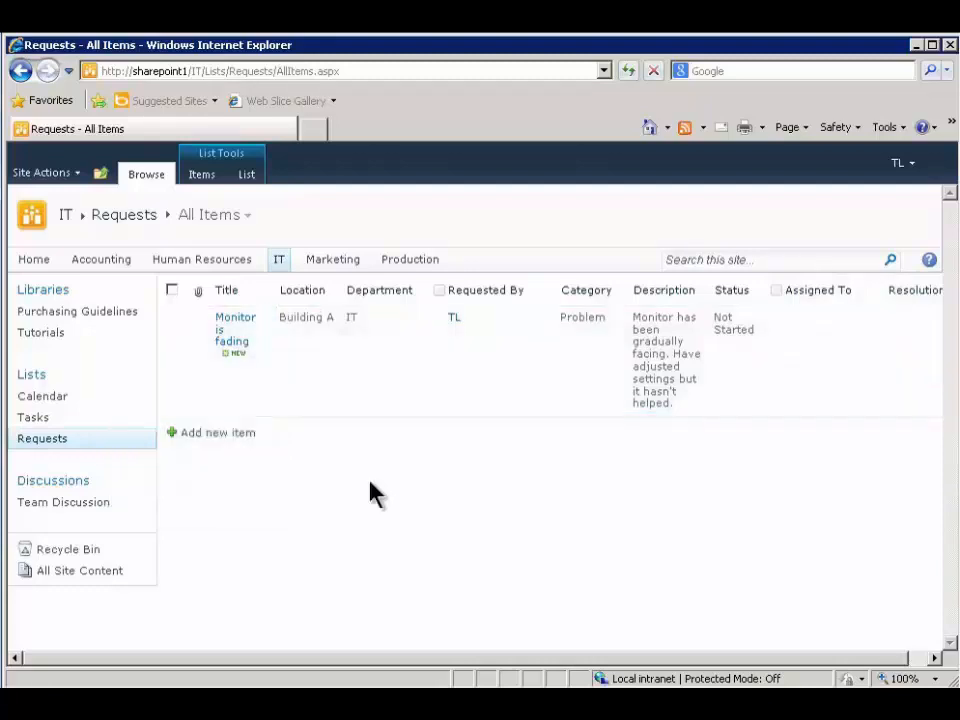
left_click(114, 314)
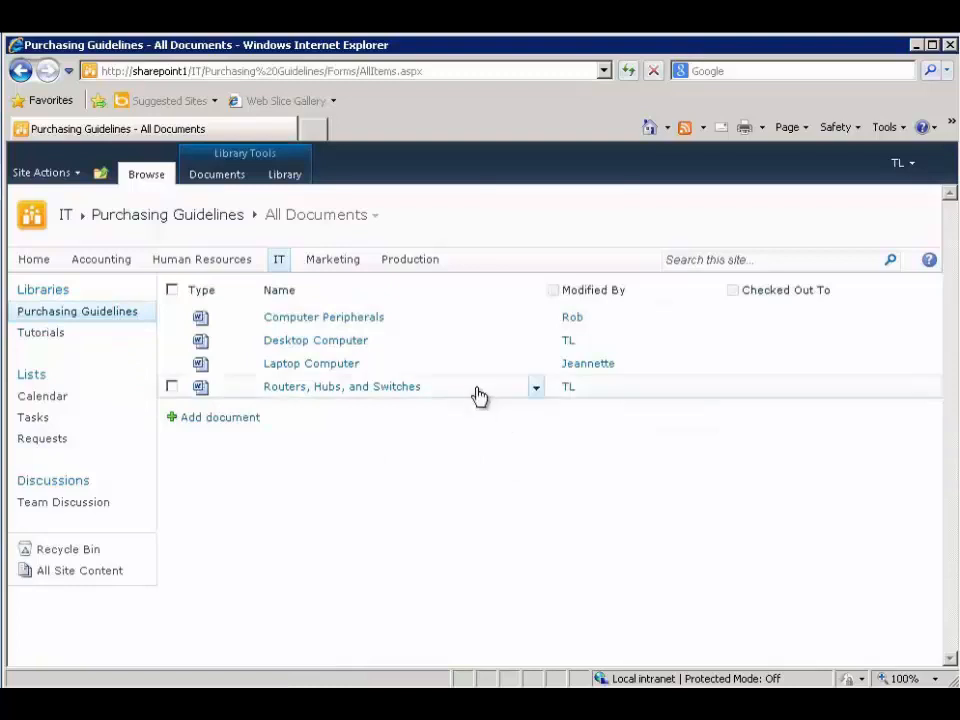
left_click(536, 386)
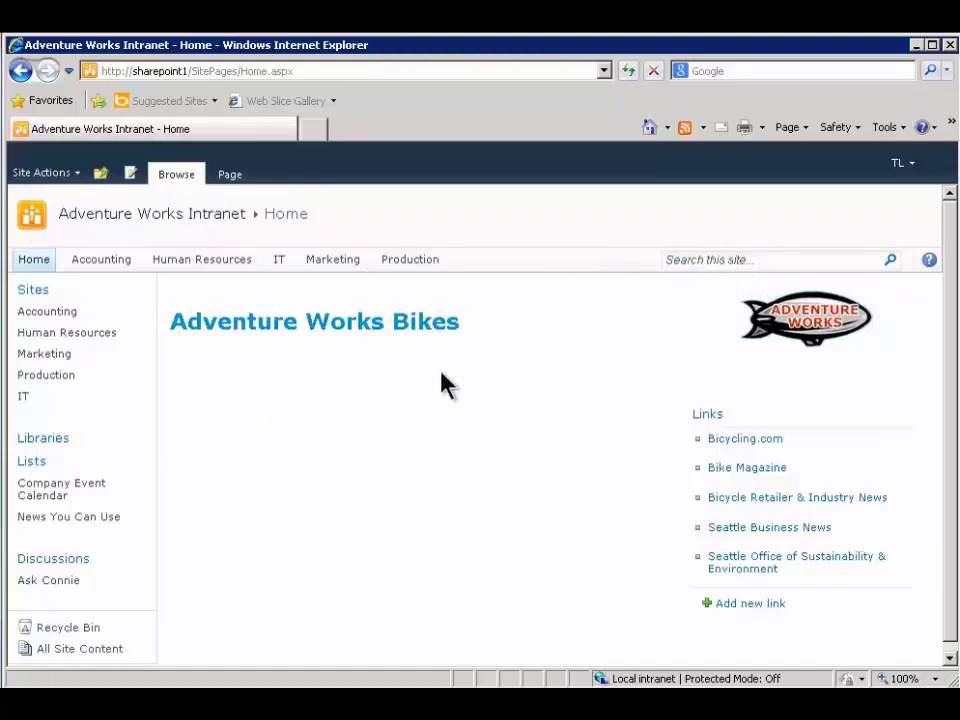
Search the Adventure Works Intranet site for "bike", review the results and narrow the search to "bike + roadster"
left_click(746, 258)
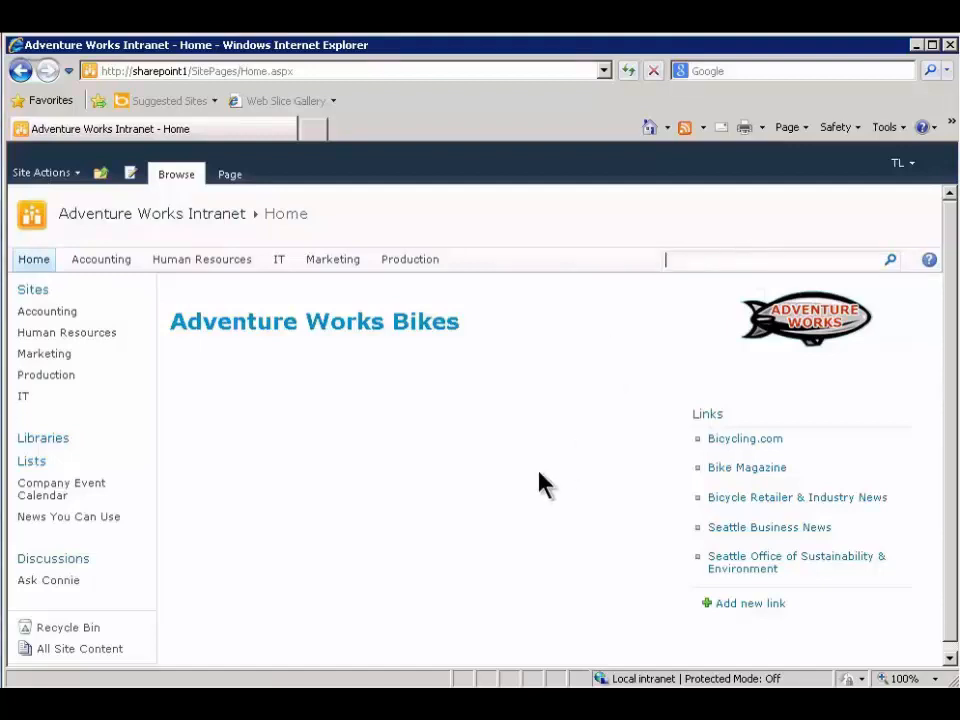
type("bike")
left_click(890, 262)
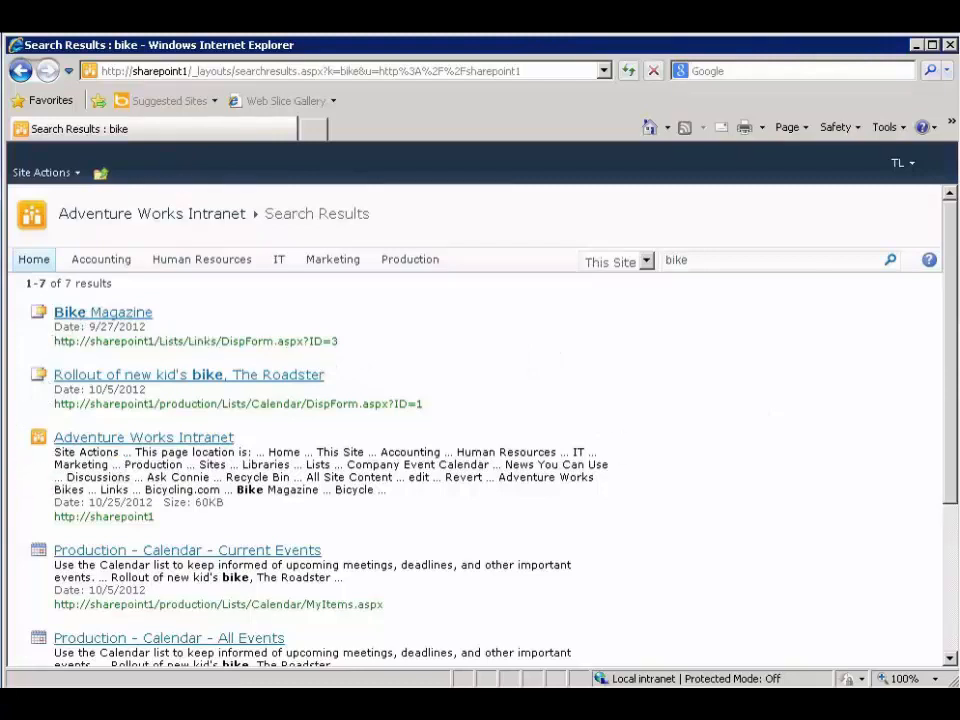
left_click_drag(948, 262, 928, 441)
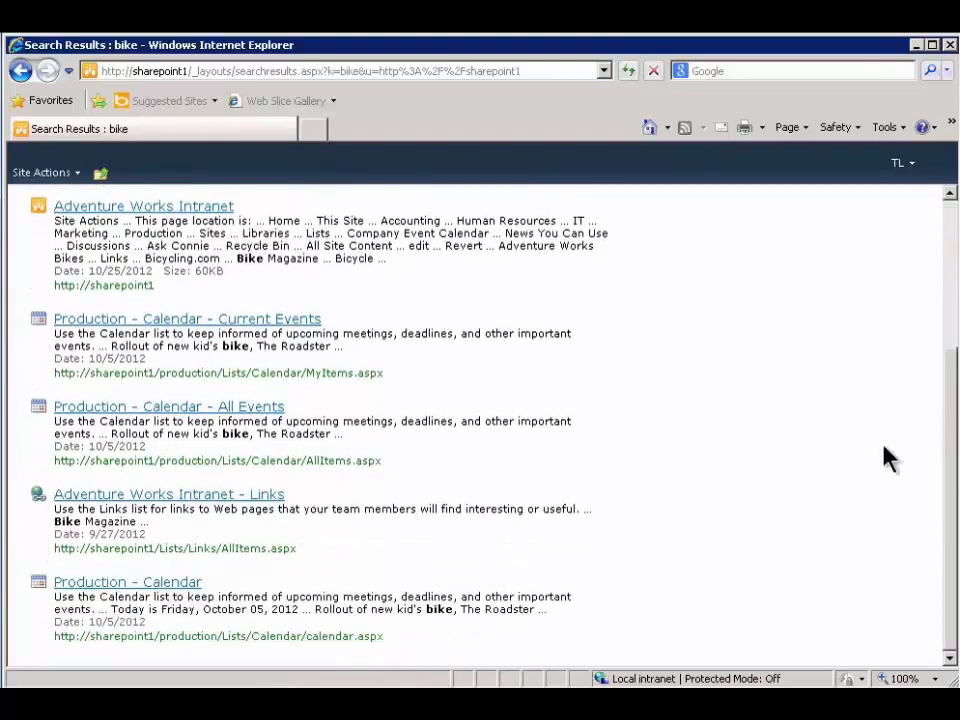
left_click_drag(950, 463, 947, 292)
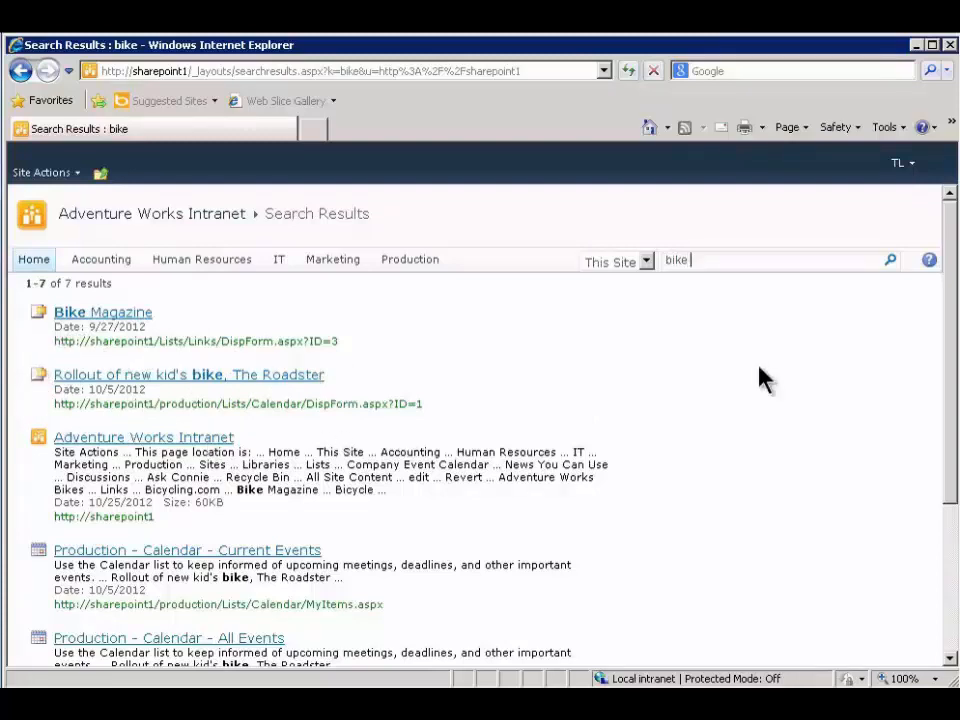
type("+ roadster")
key("Return")
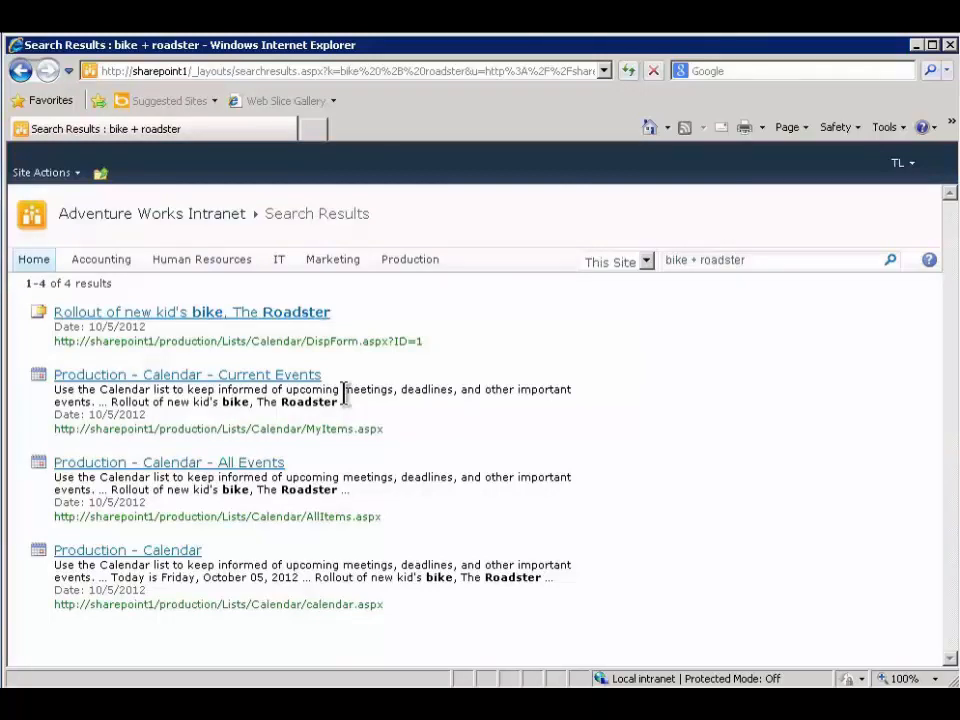
Search the site for the exact phrase "excel 2010" in quotation marks and examine where it matches
left_click(770, 260)
left_click_drag(770, 260, 667, 262)
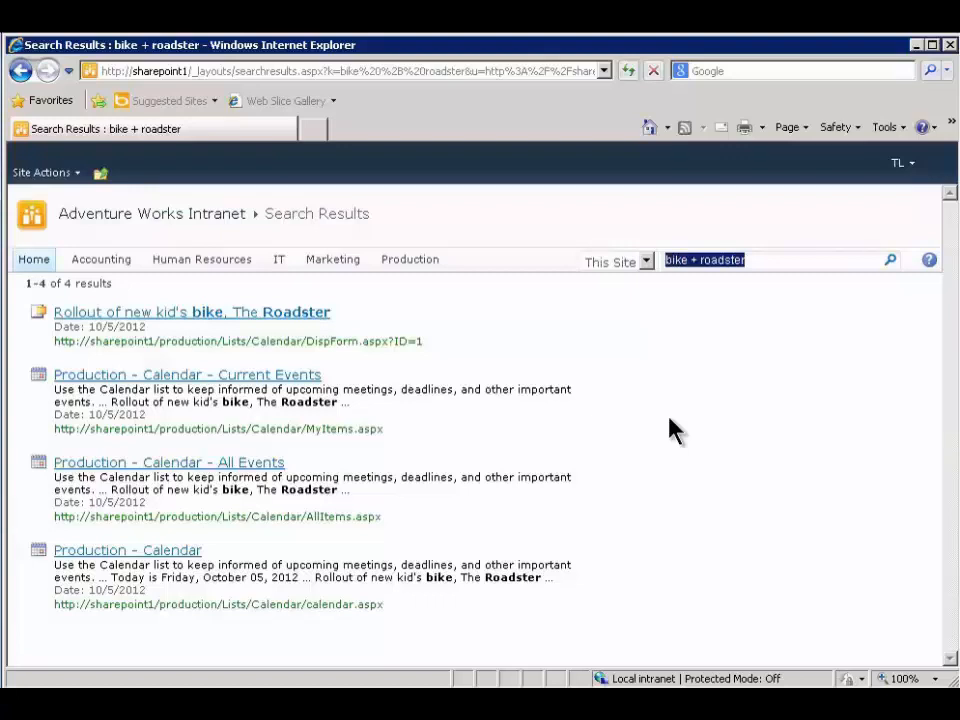
type("\"excel ")
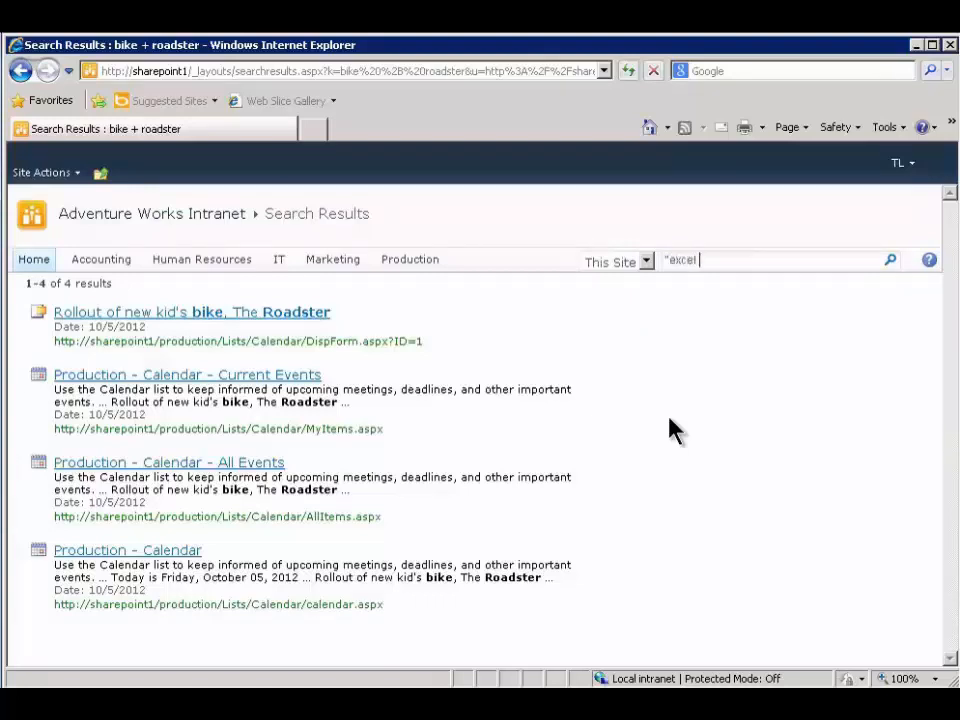
type("2010\"")
key("Return")
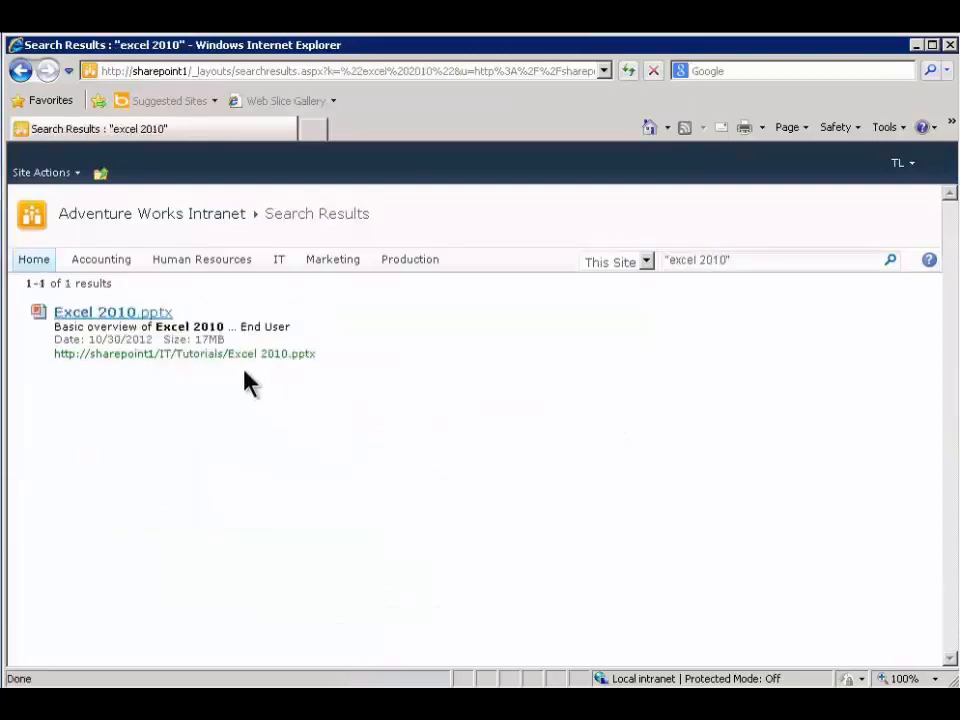
left_click_drag(154, 326, 214, 332)
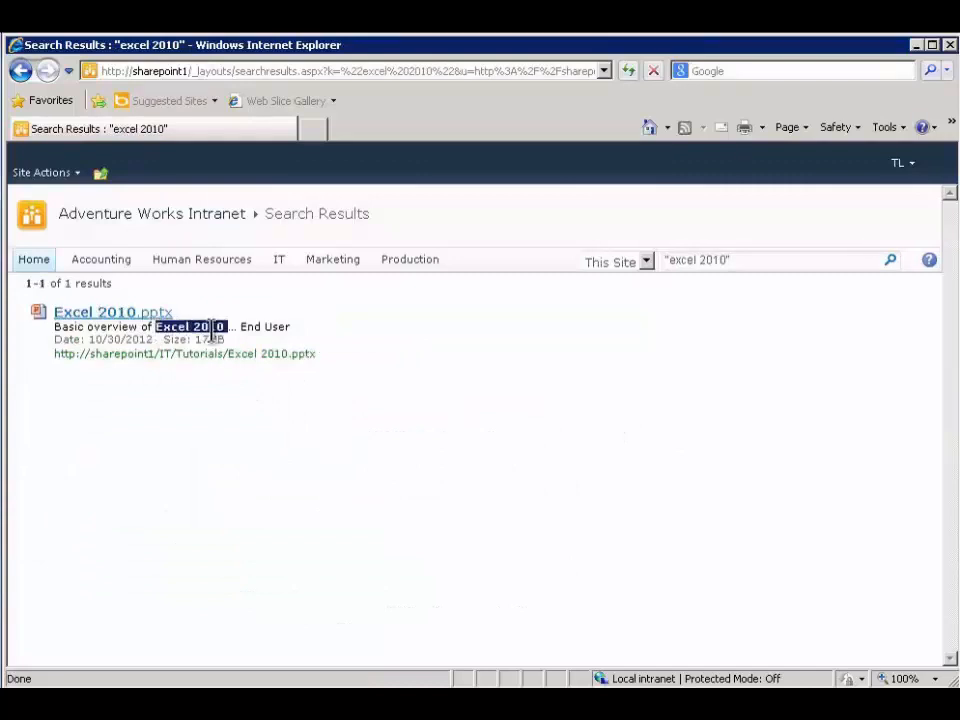
left_click(276, 504)
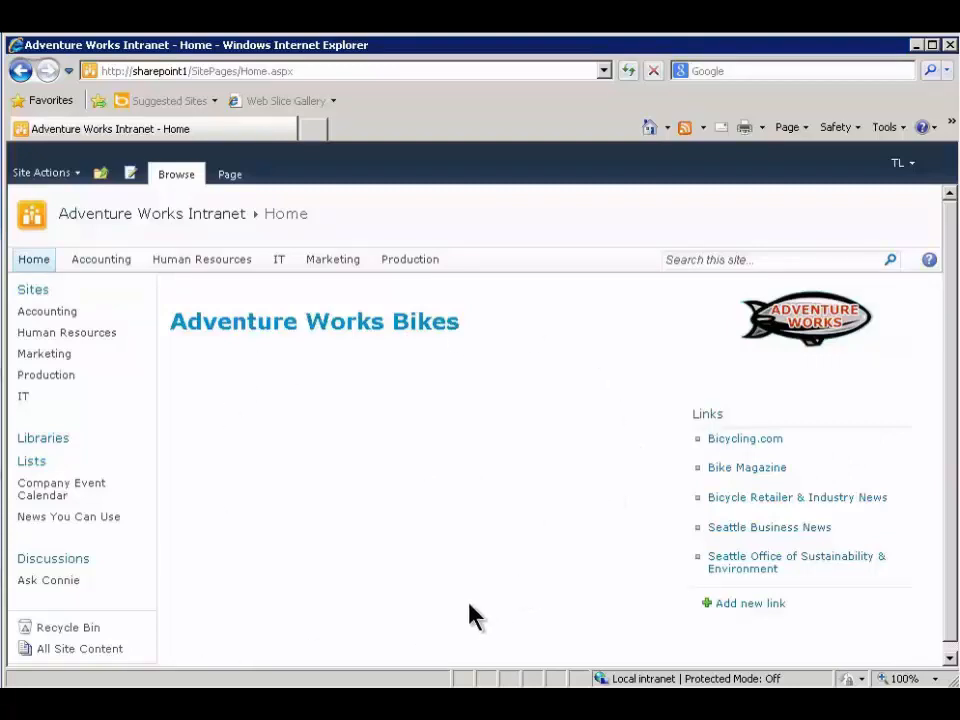
Open the intranet home page for editing and change the Adventure Works Bikes heading to a dark pink theme color
left_click(131, 177)
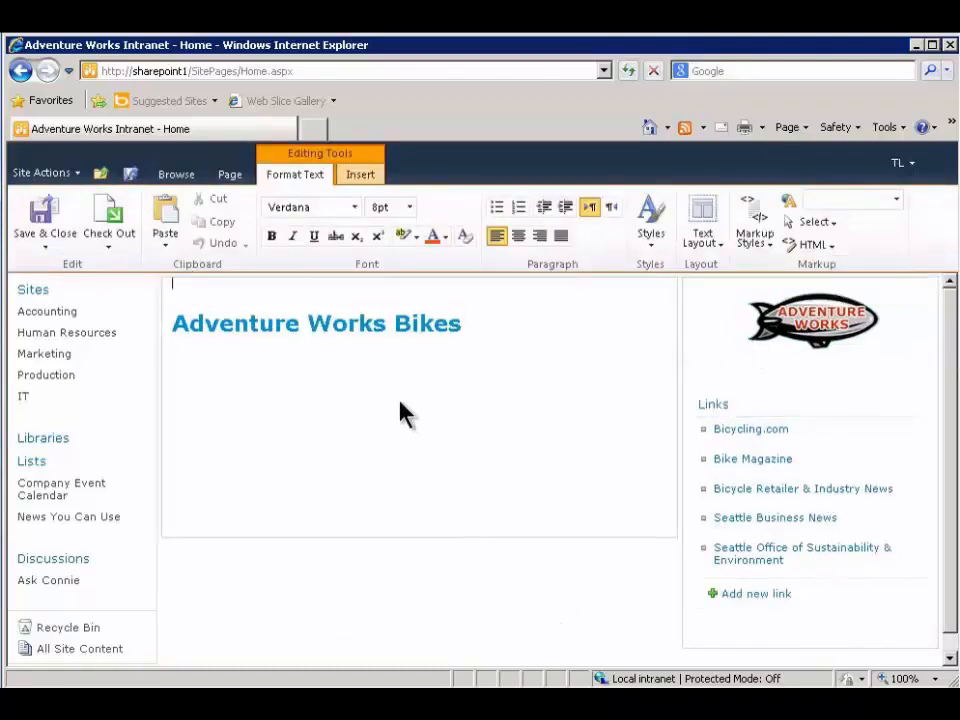
left_click(398, 411)
left_click(190, 298)
left_click(172, 300)
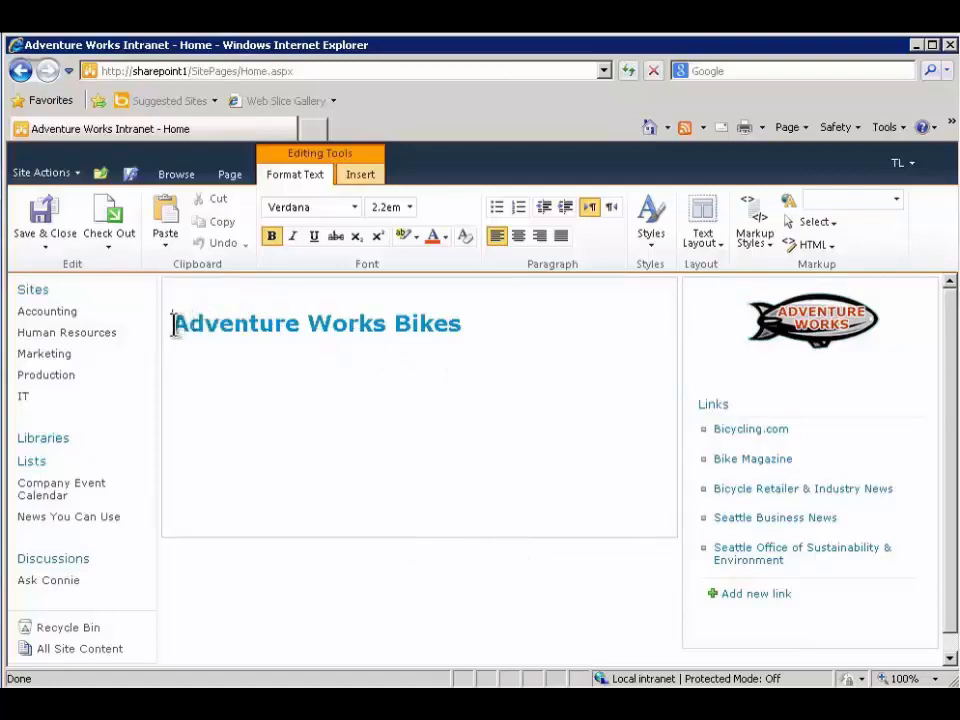
left_click_drag(173, 323, 451, 345)
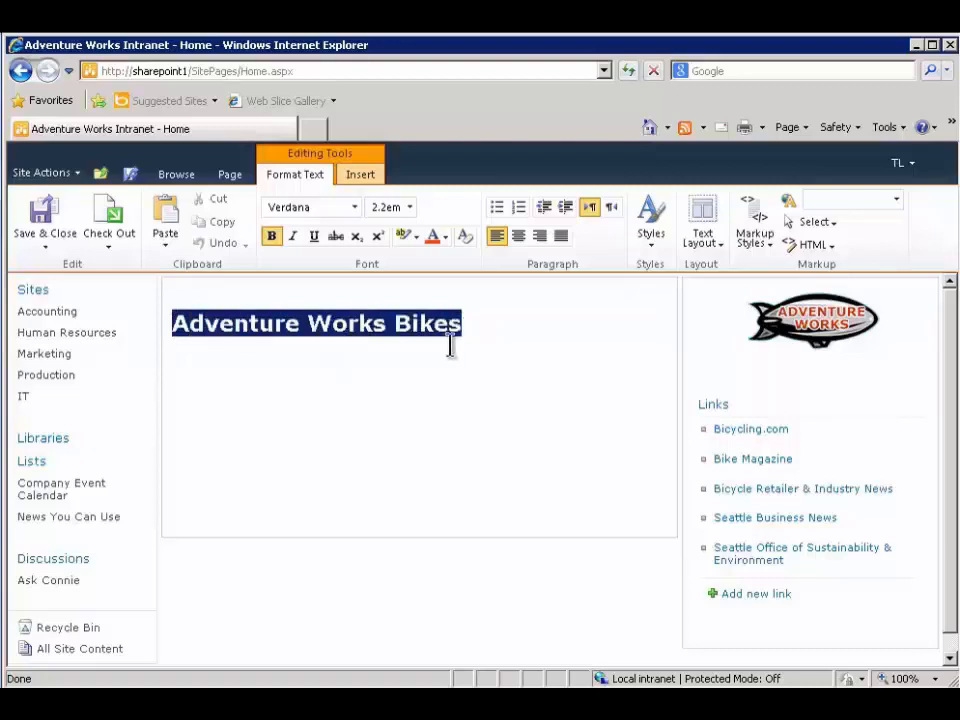
left_click(446, 239)
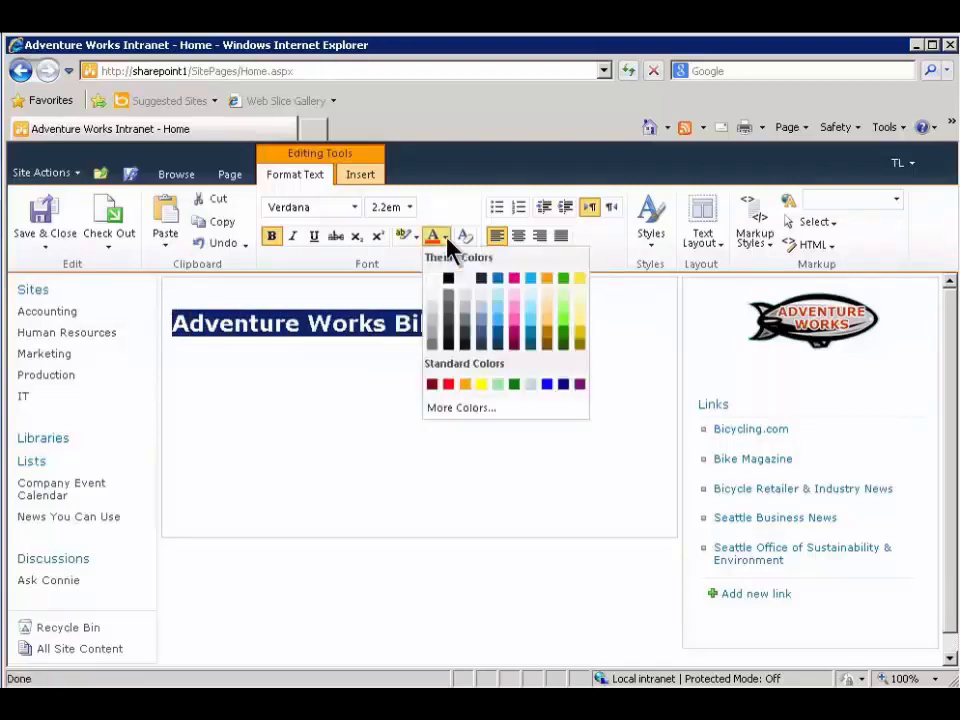
left_click(515, 339)
Add the line "Whatever your style, we have the bike for you!" below the Adventure Works Bikes heading
left_click(414, 390)
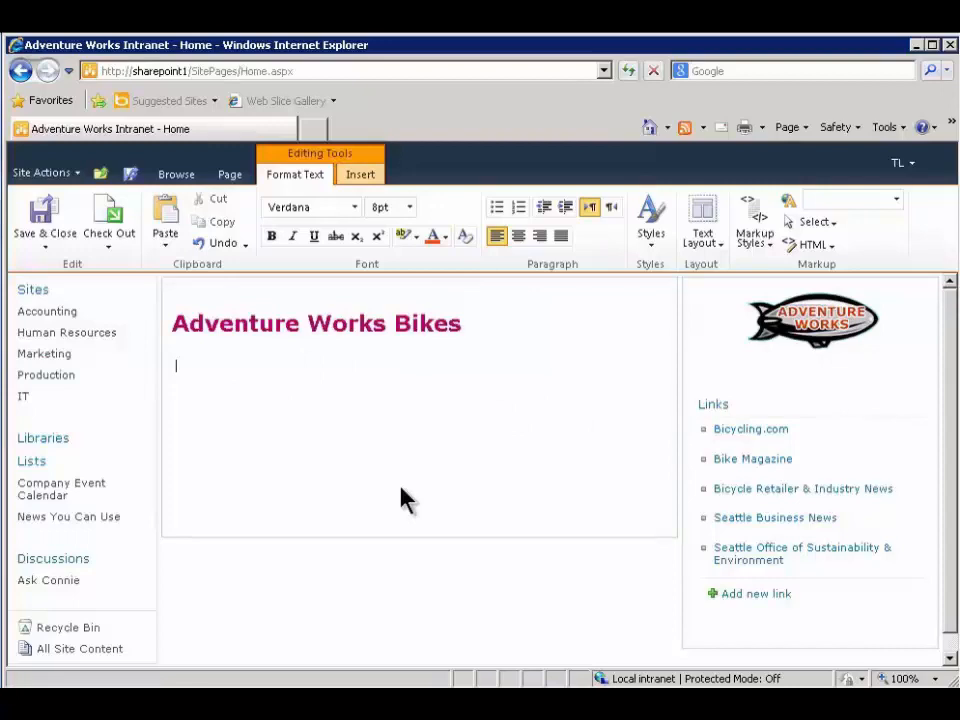
type("Whatever your style, we have")
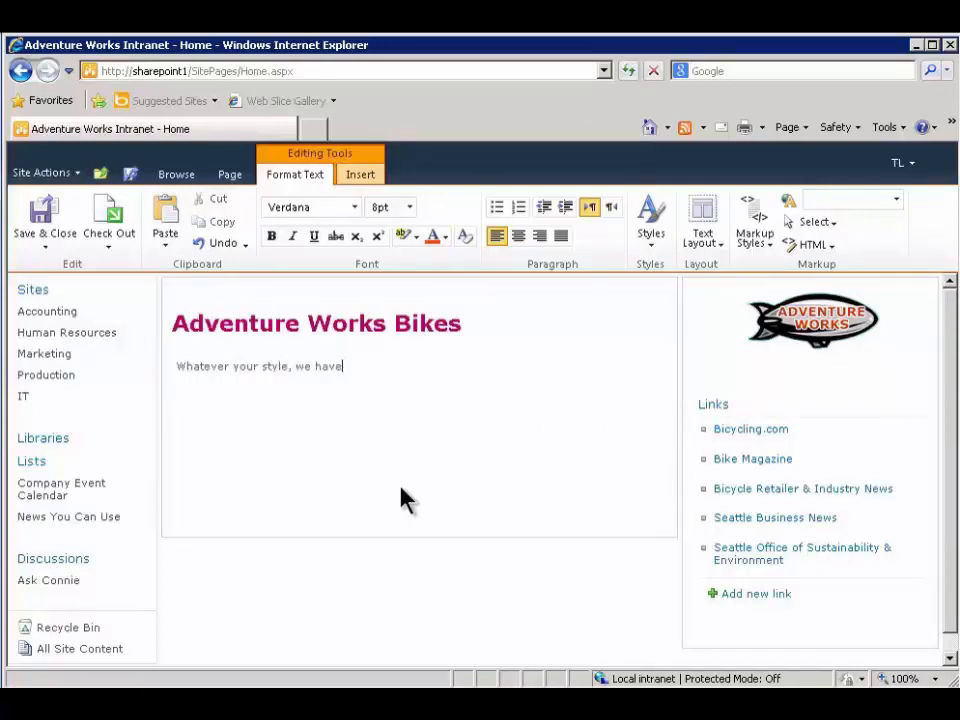
type(" the bike for you")
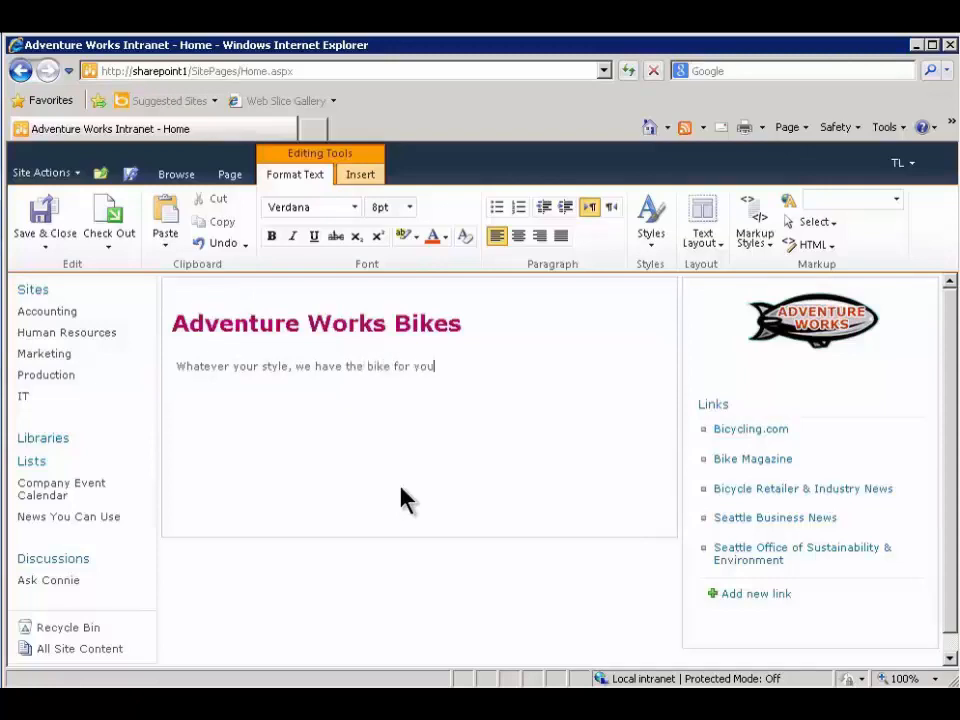
type("!")
Apply the Heading 1 markup style to the new tagline and delete the space in front of it
left_click_drag(456, 369, 184, 366)
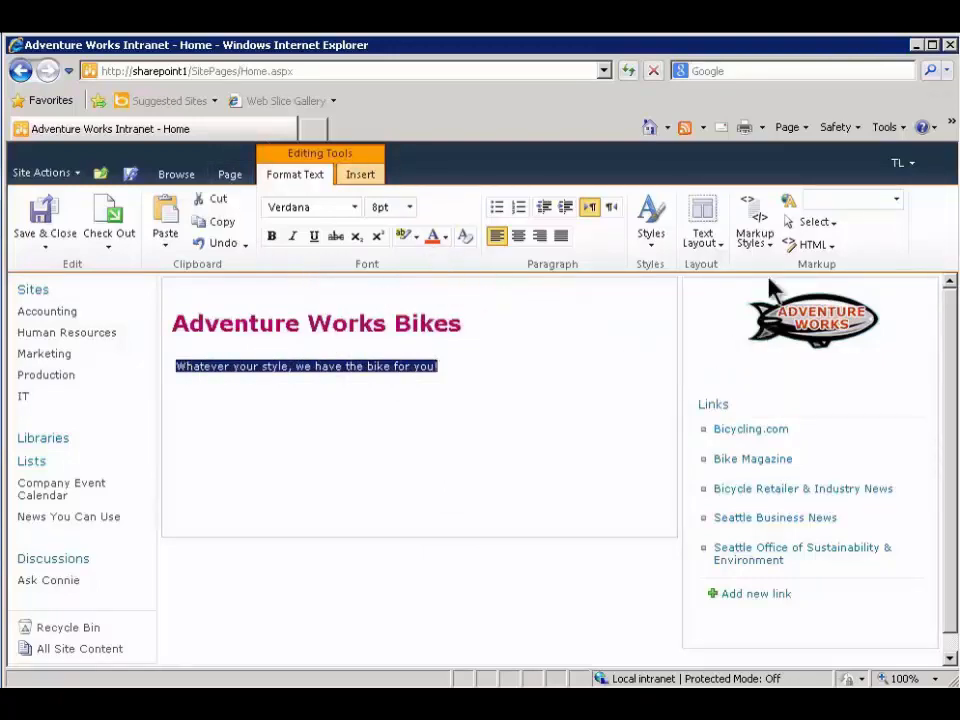
left_click(770, 247)
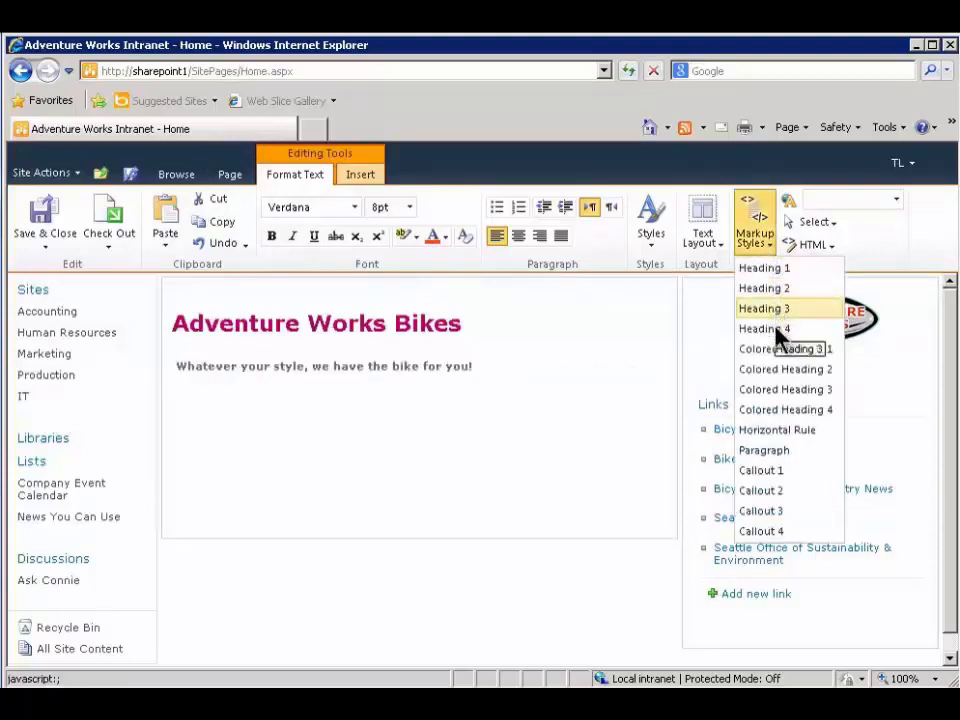
left_click(815, 272)
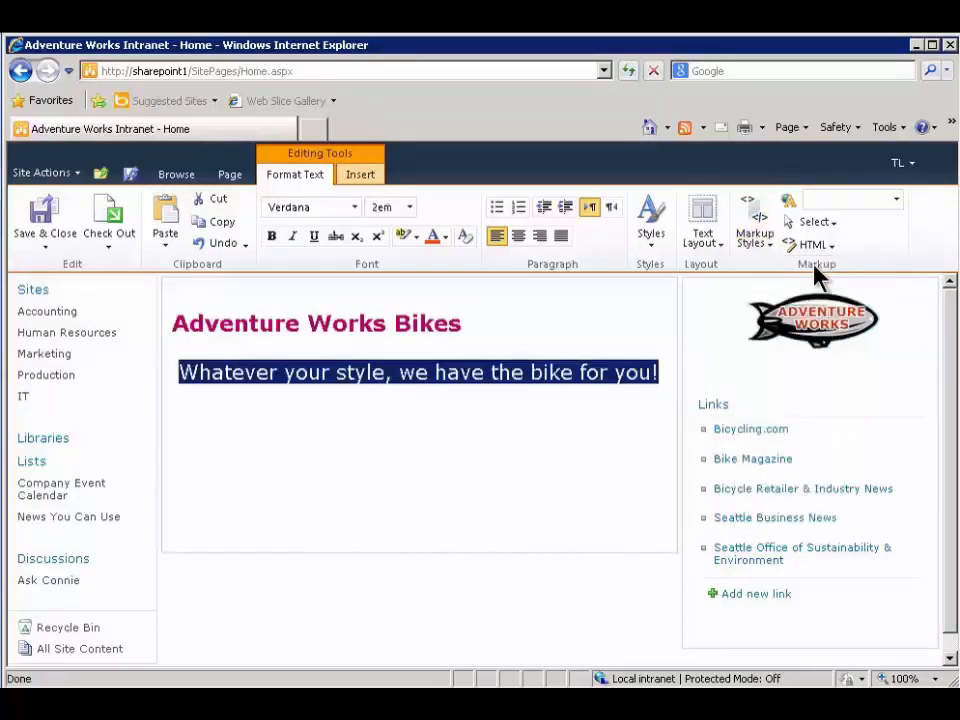
left_click(243, 456)
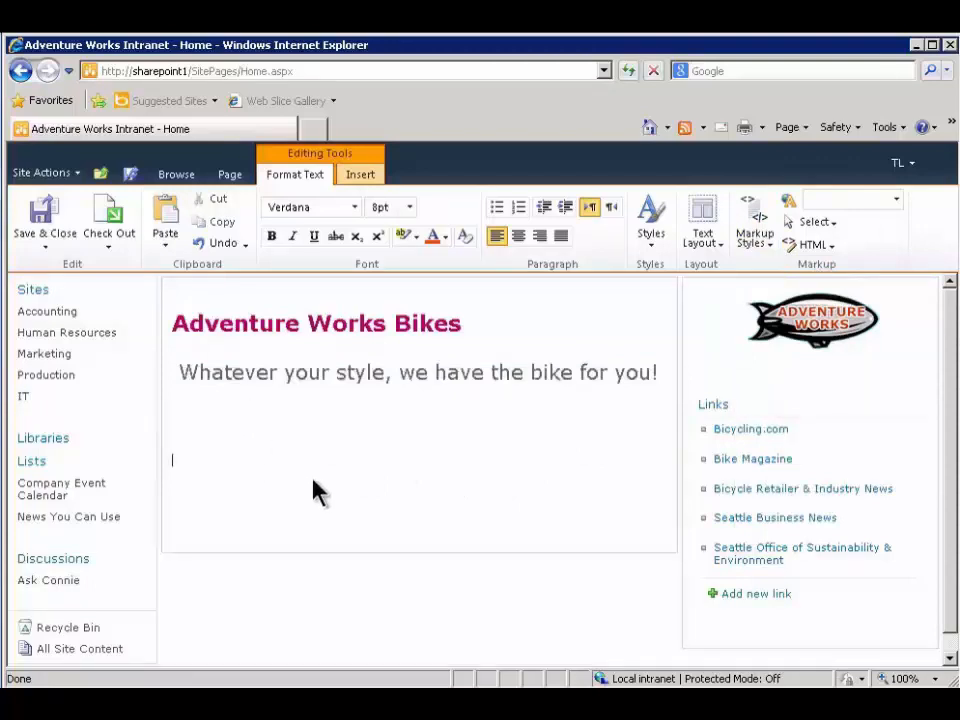
left_click(184, 378)
key("BackSpace")
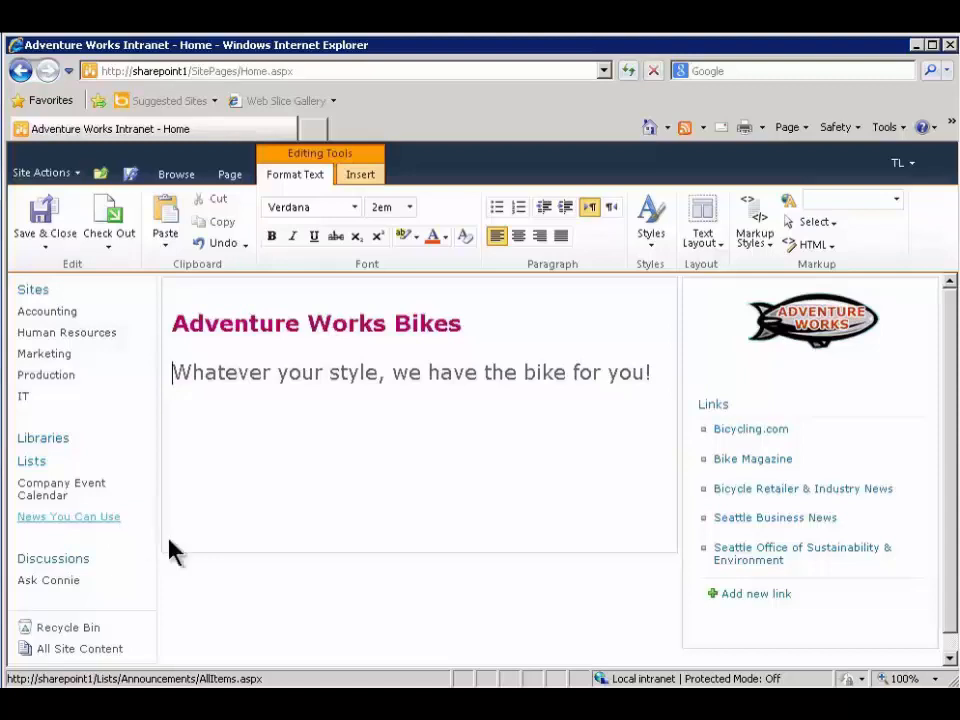
Insert the News You Can Use list as a web part in the Rich Content area below the tagline
left_click(180, 450)
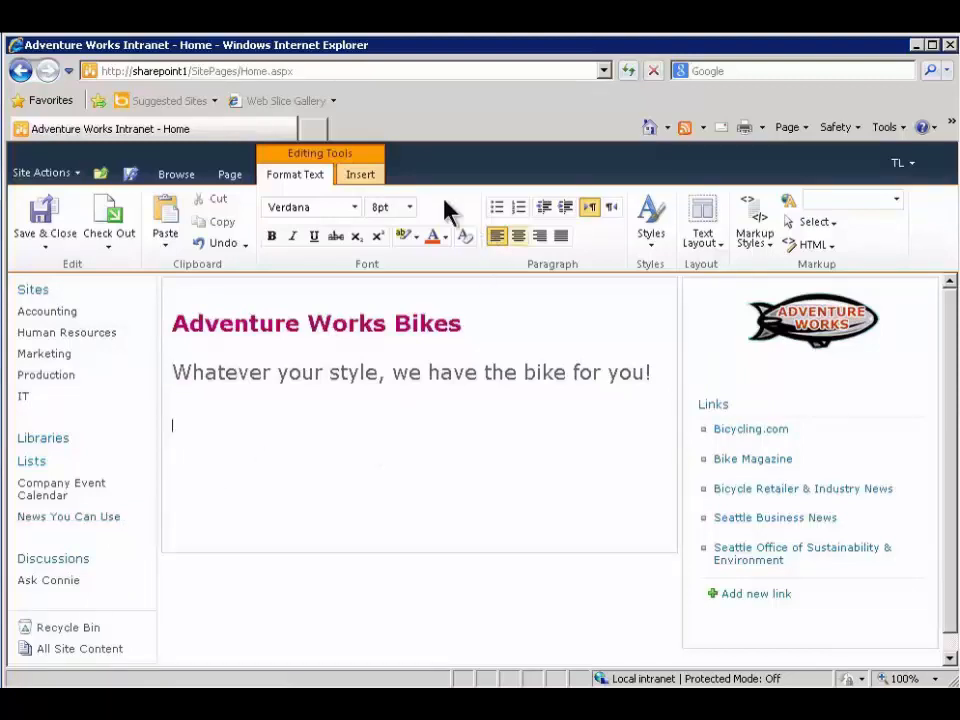
left_click(354, 178)
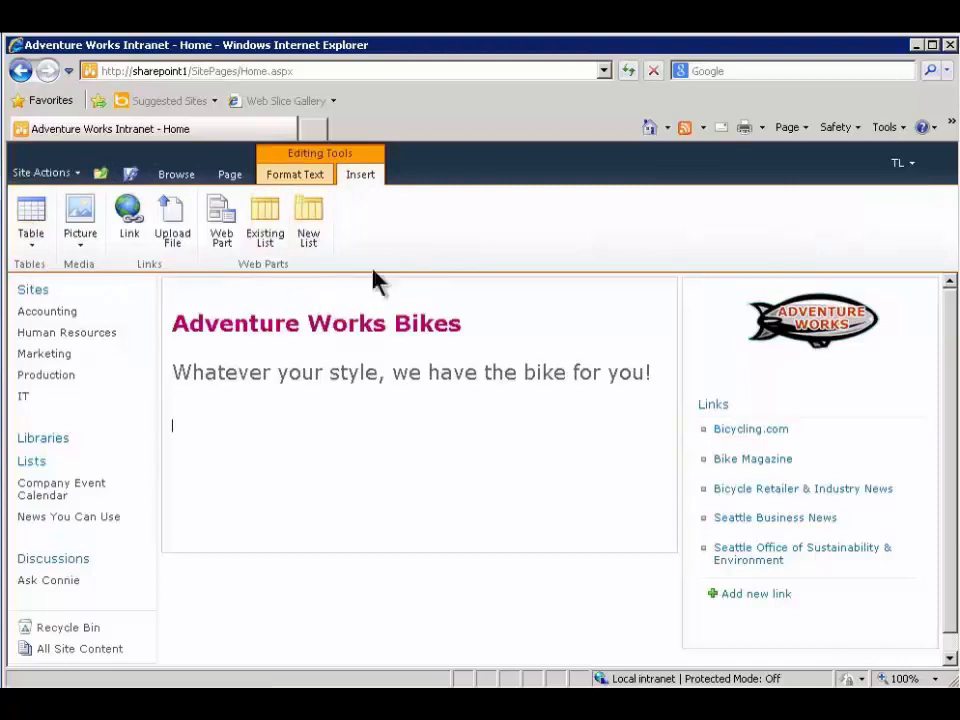
left_click(228, 230)
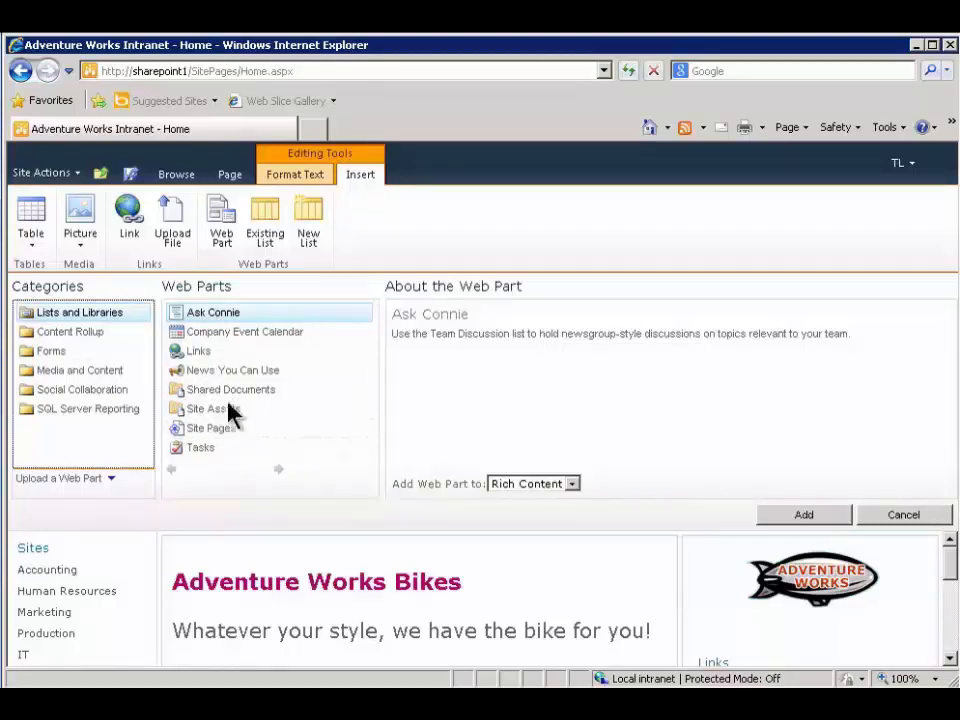
left_click(211, 373)
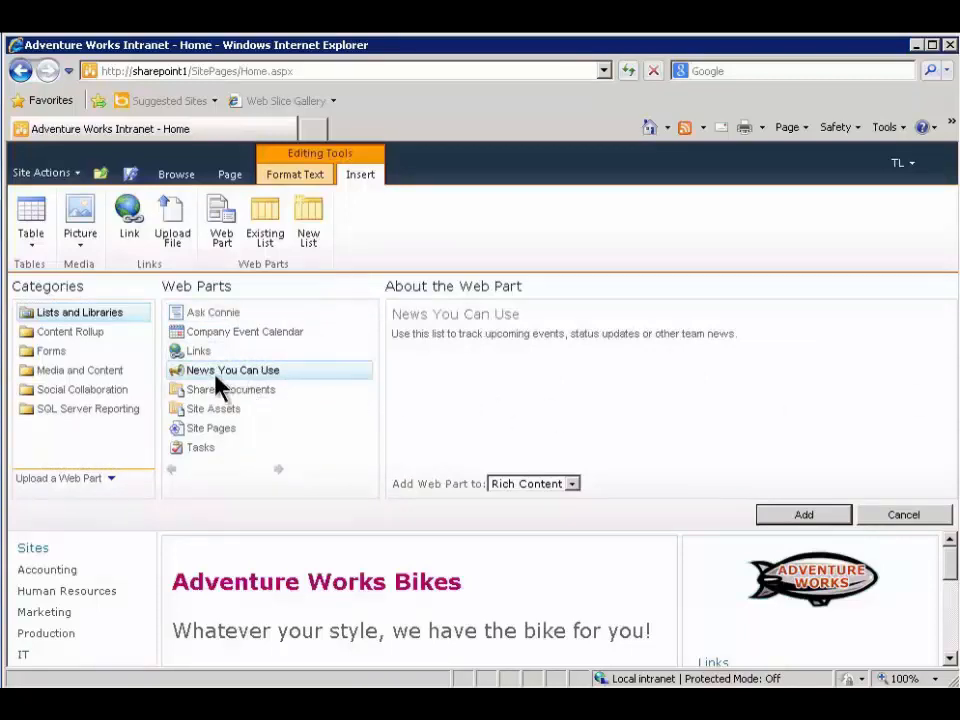
left_click(817, 518)
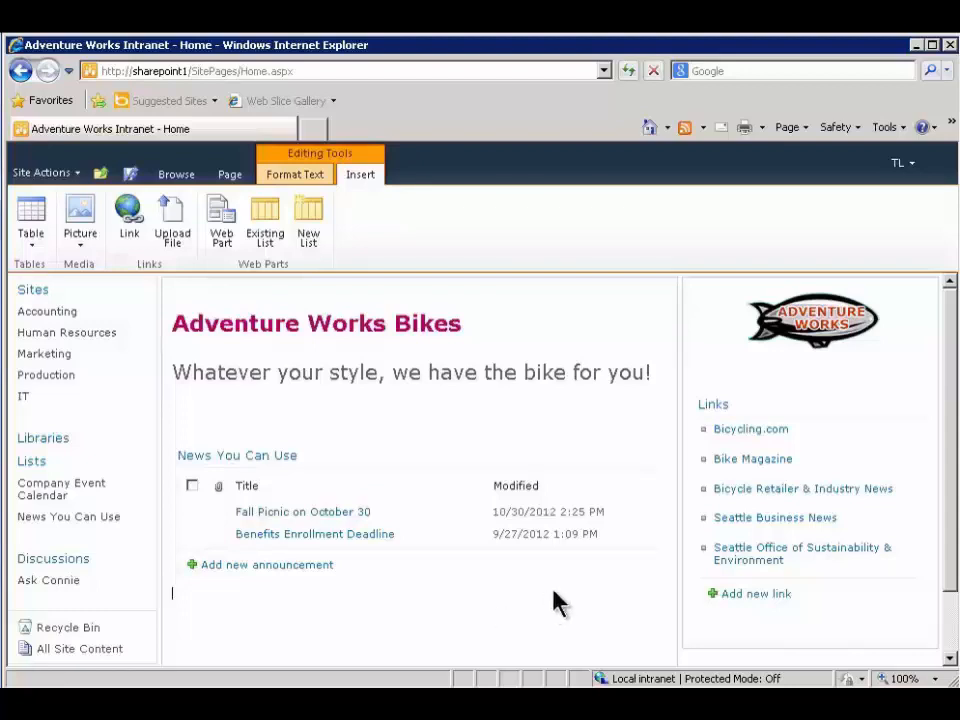
mouse_move(634, 462)
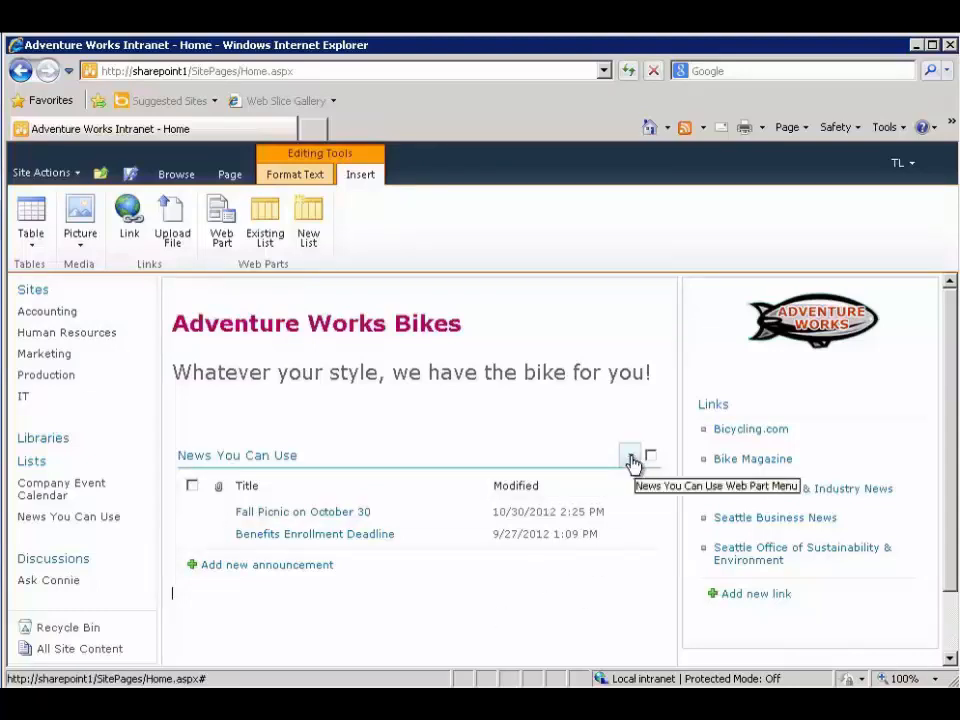
Switch the News You Can Use web part to the Summary view and apply the change
left_click(632, 460)
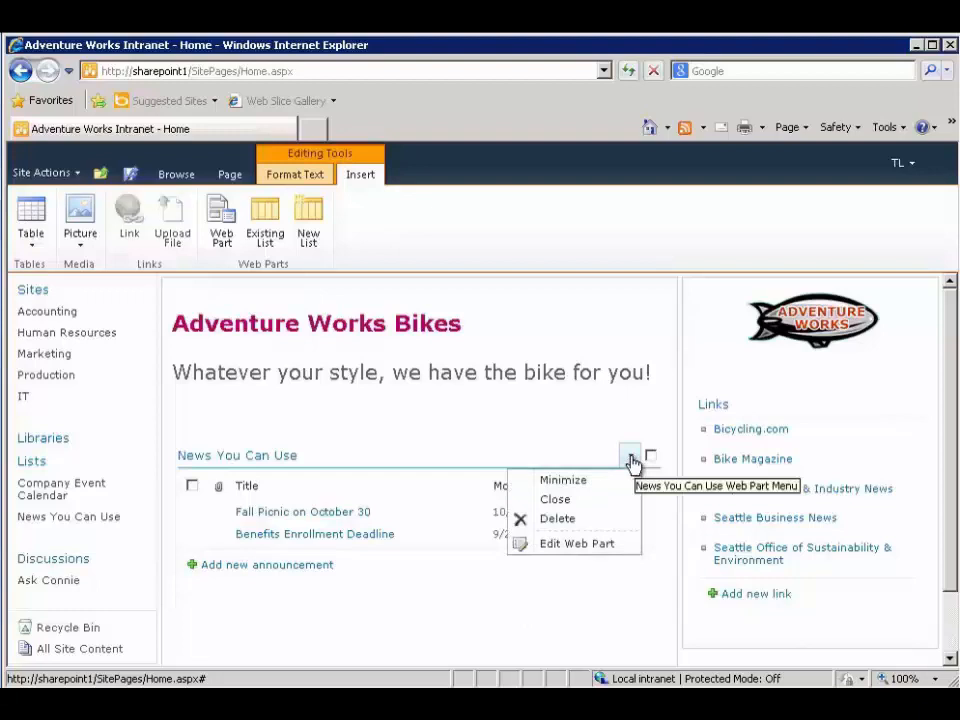
left_click(620, 545)
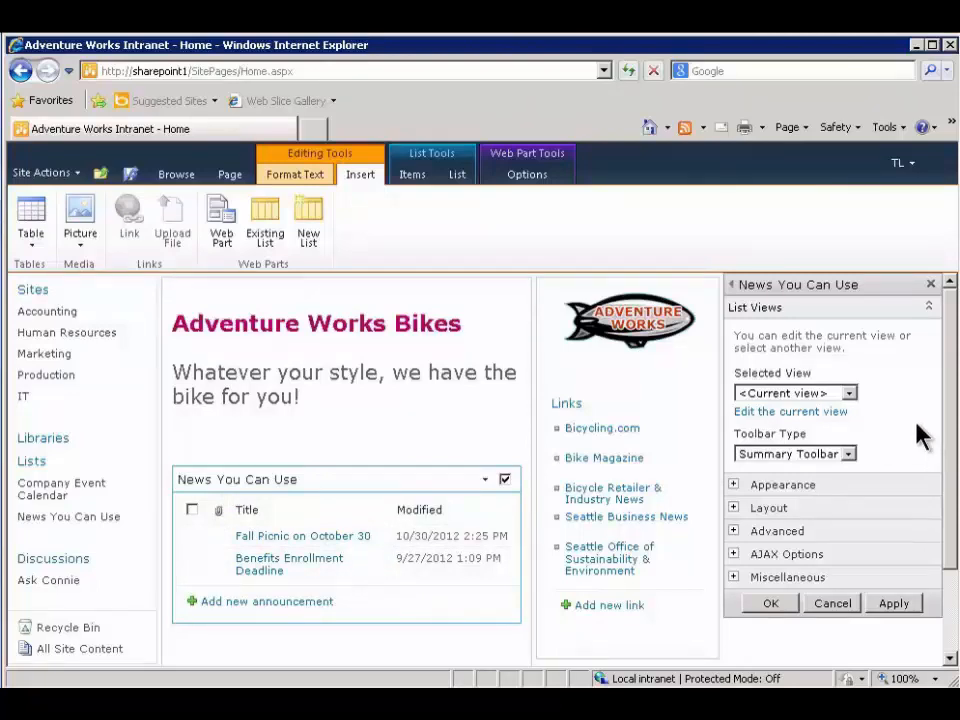
left_click(853, 396)
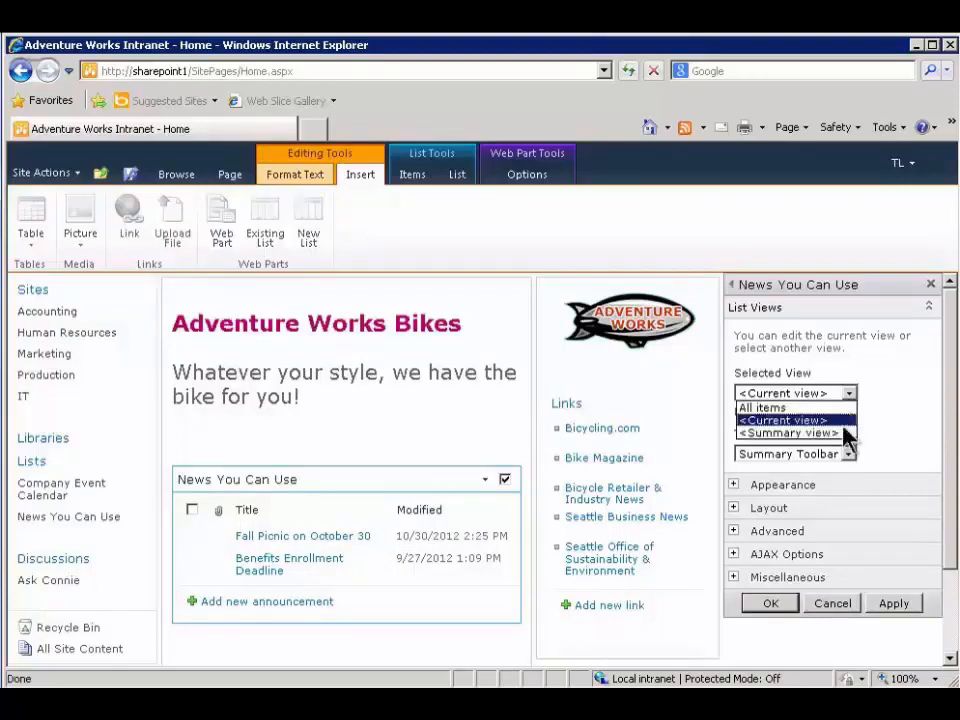
left_click(843, 435)
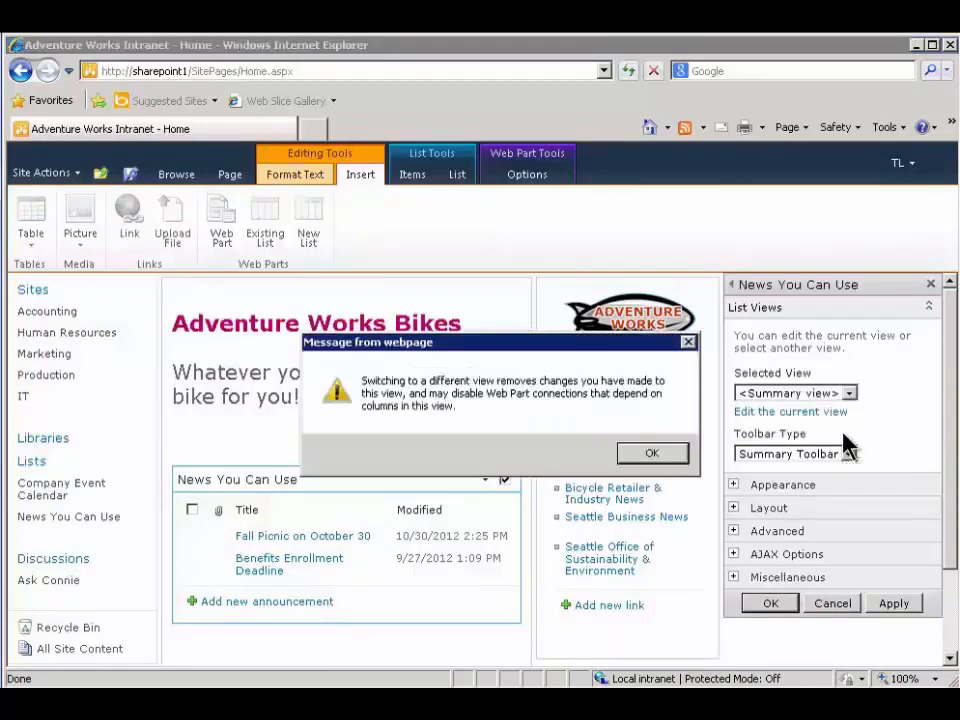
left_click(683, 453)
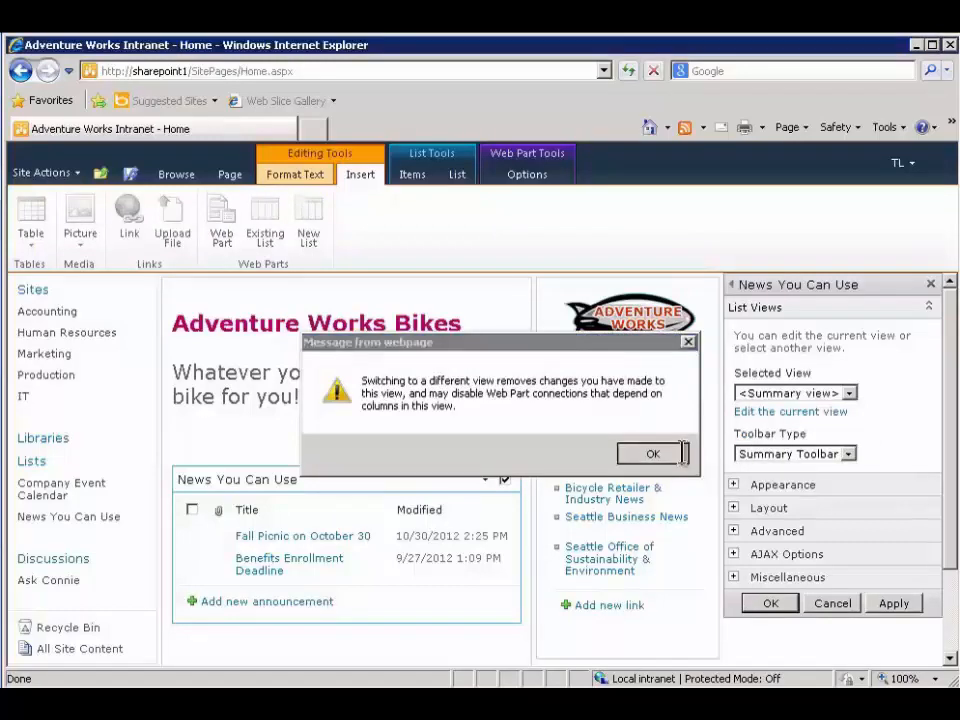
left_click(893, 604)
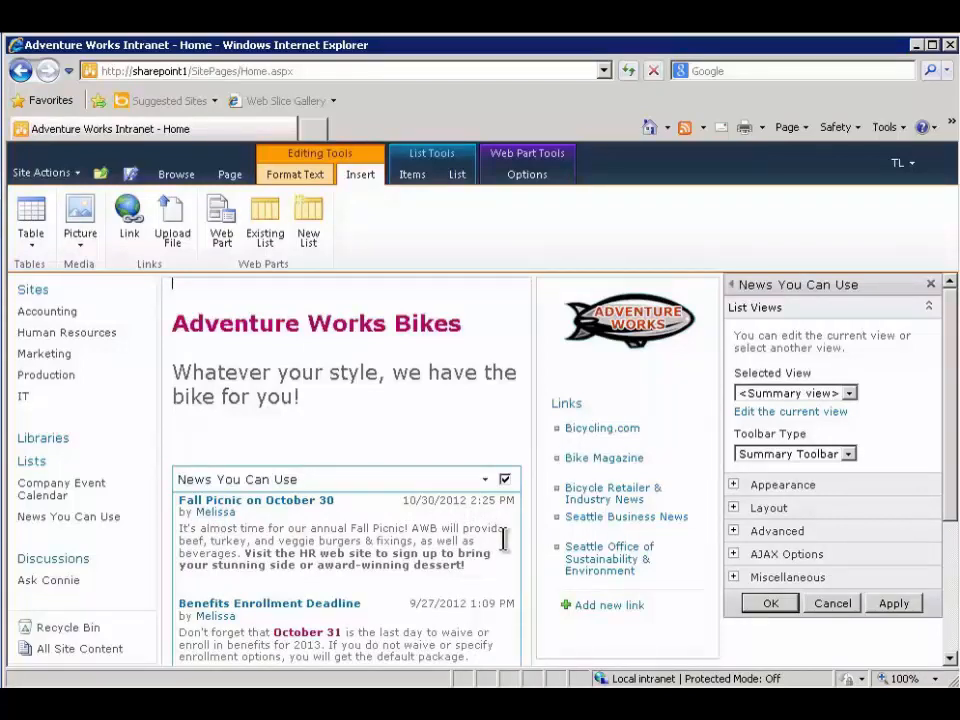
left_click(778, 605)
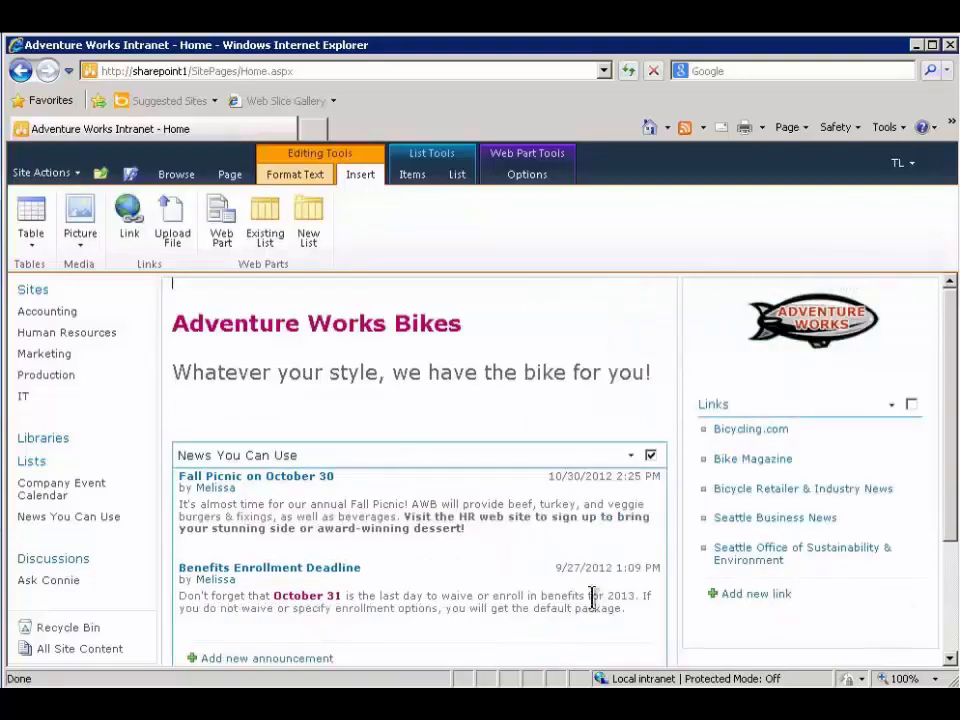
Remove the blank line between the tagline and the News You Can Use web part
mouse_move(948, 346)
left_mouse_down()
mouse_move(957, 423)
mouse_move(955, 346)
left_mouse_up()
left_click(337, 405)
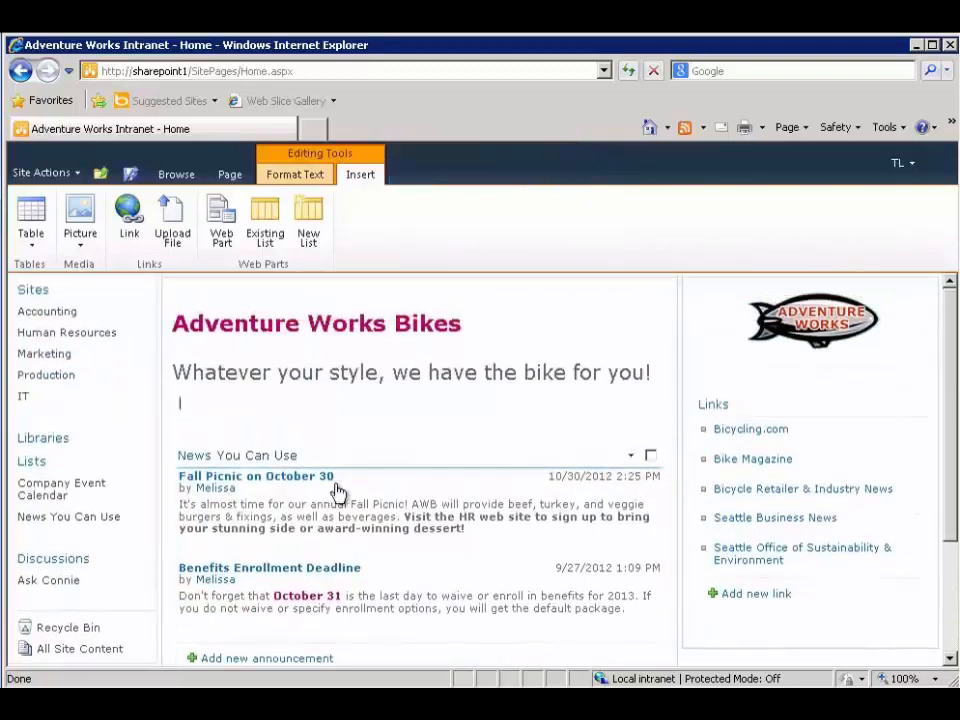
key("BackSpace")
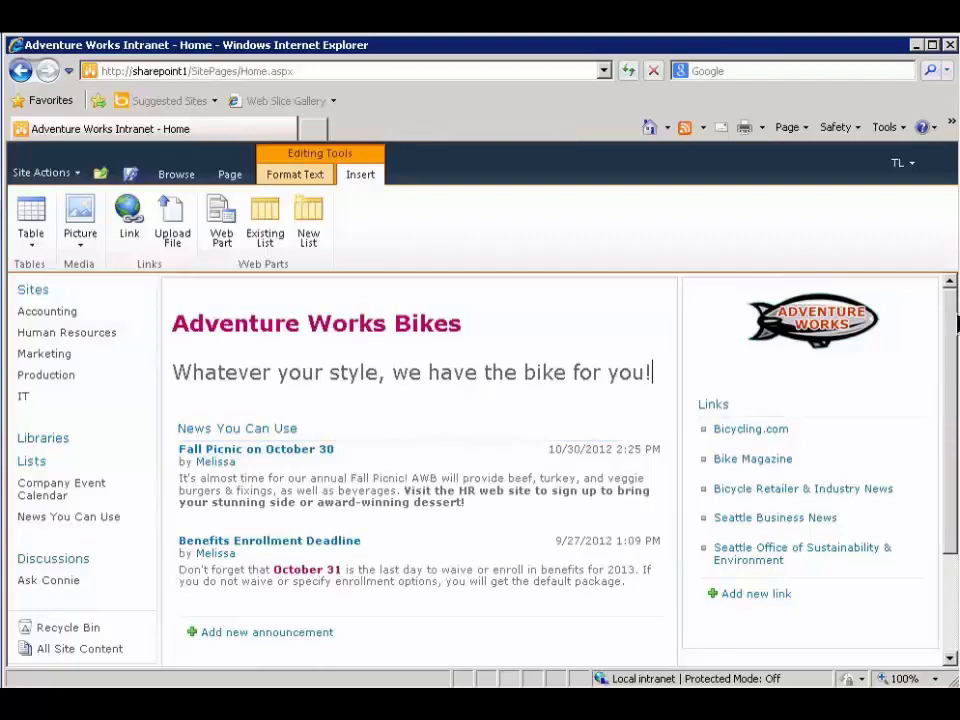
Replace the Adventure Works logo above the Links list with the picture bike charcoal 100dpi.png, uploaded to Site Assets
left_click(813, 312)
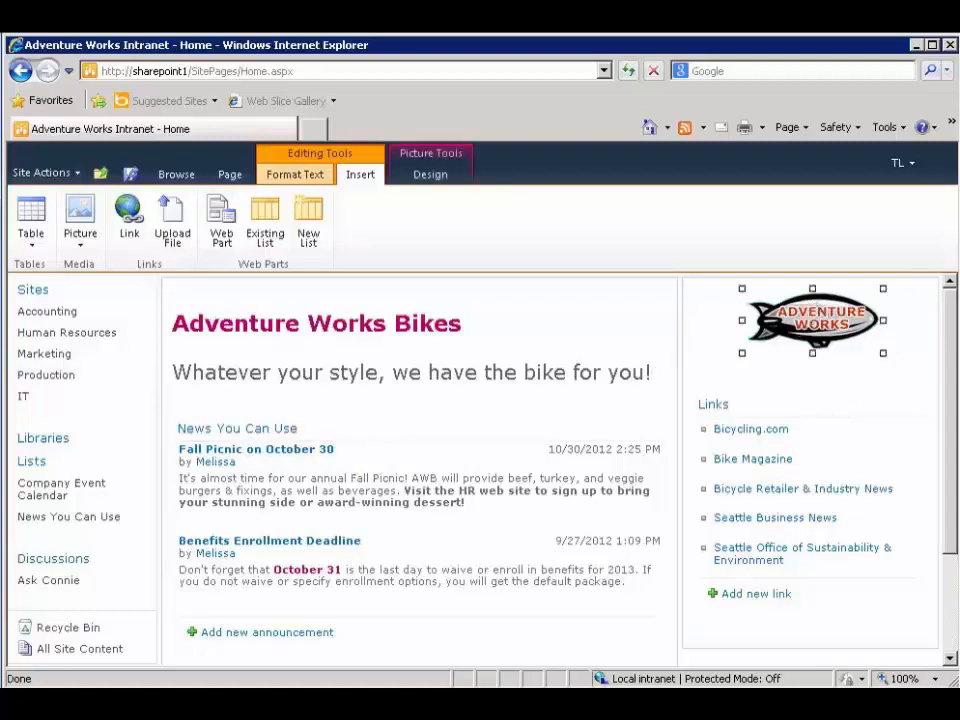
key("Delete")
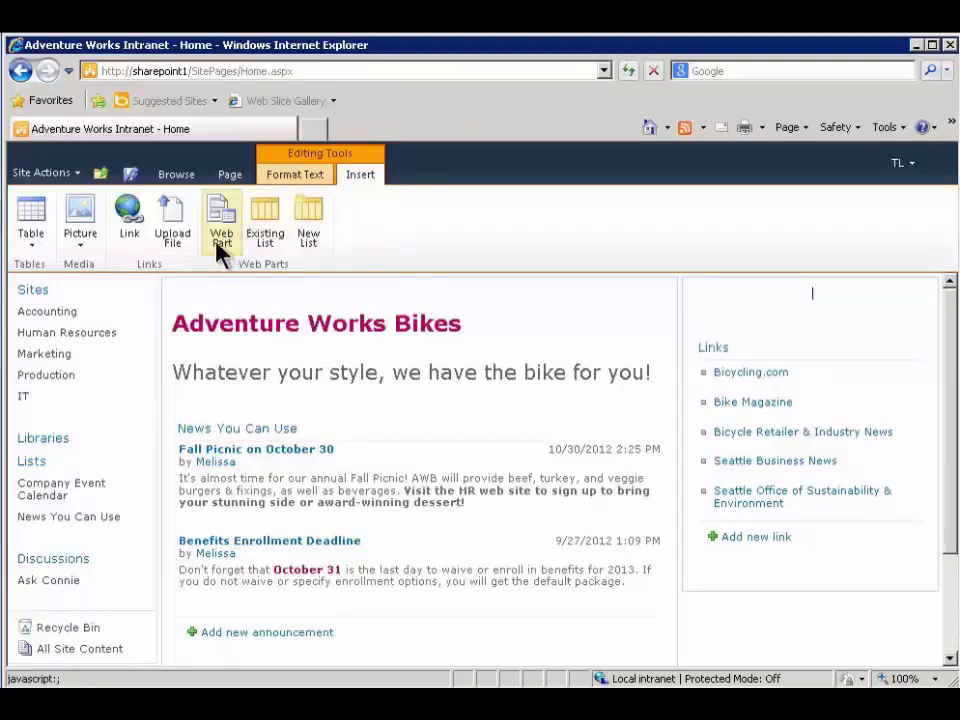
left_click(80, 212)
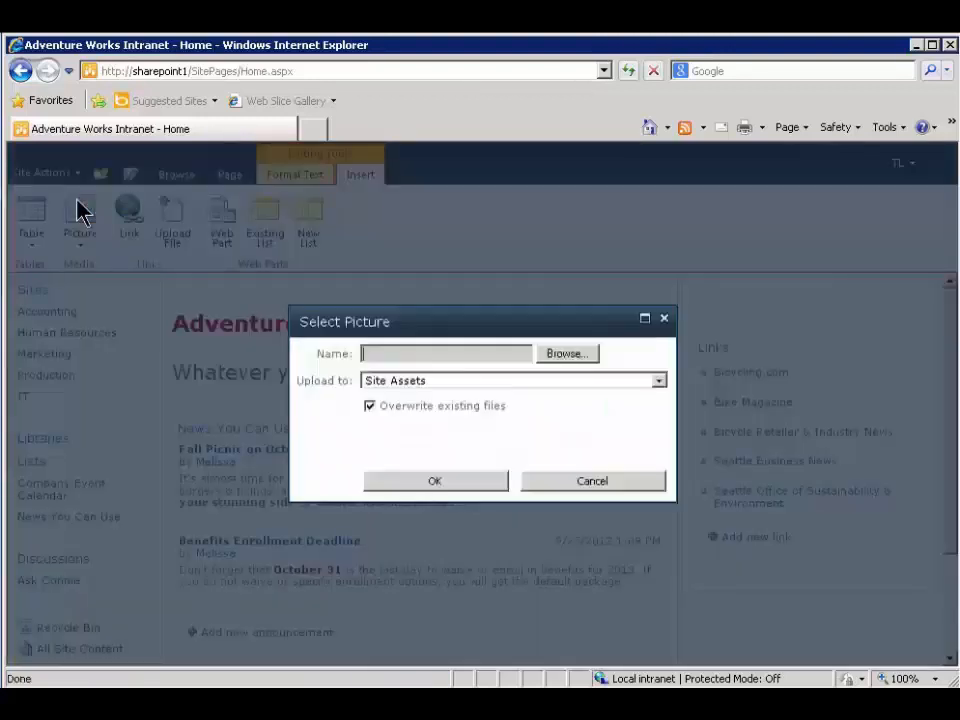
left_click(566, 356)
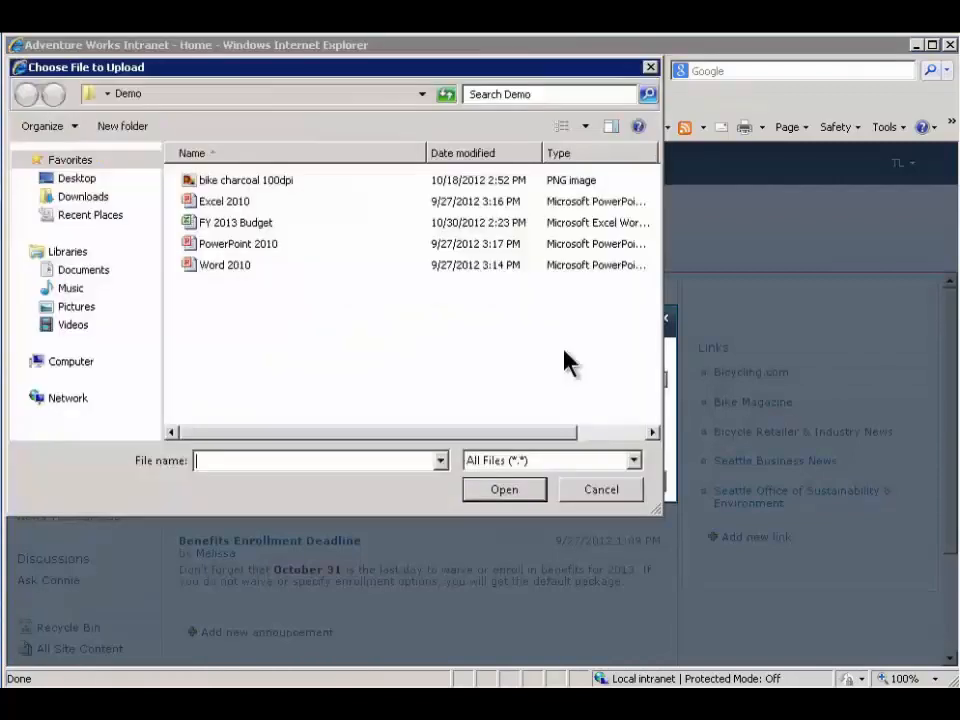
left_click(240, 183)
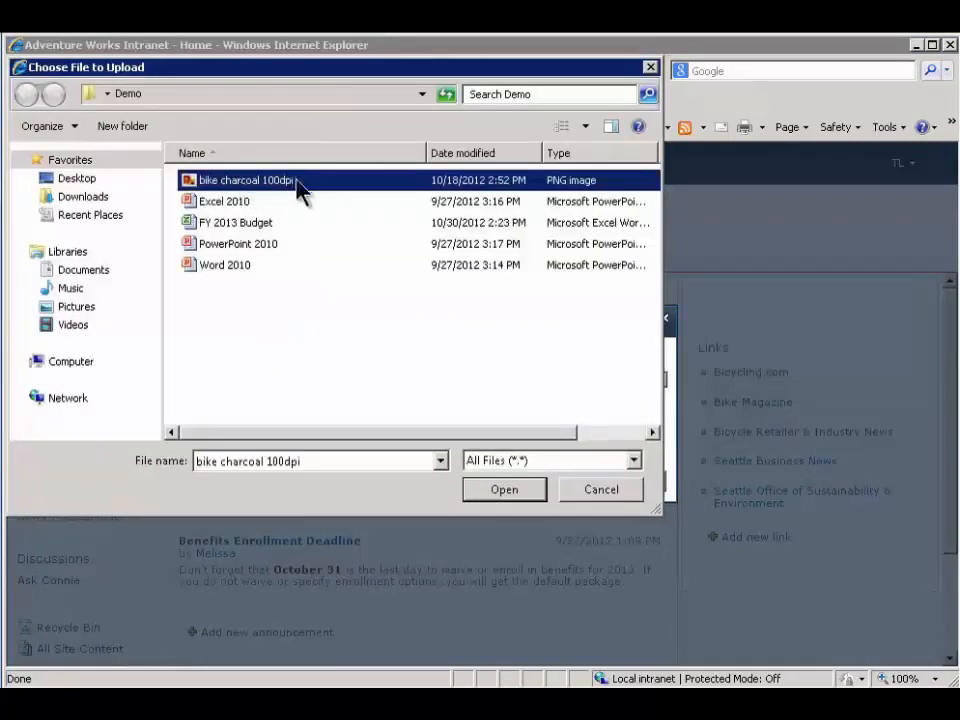
left_click(485, 489)
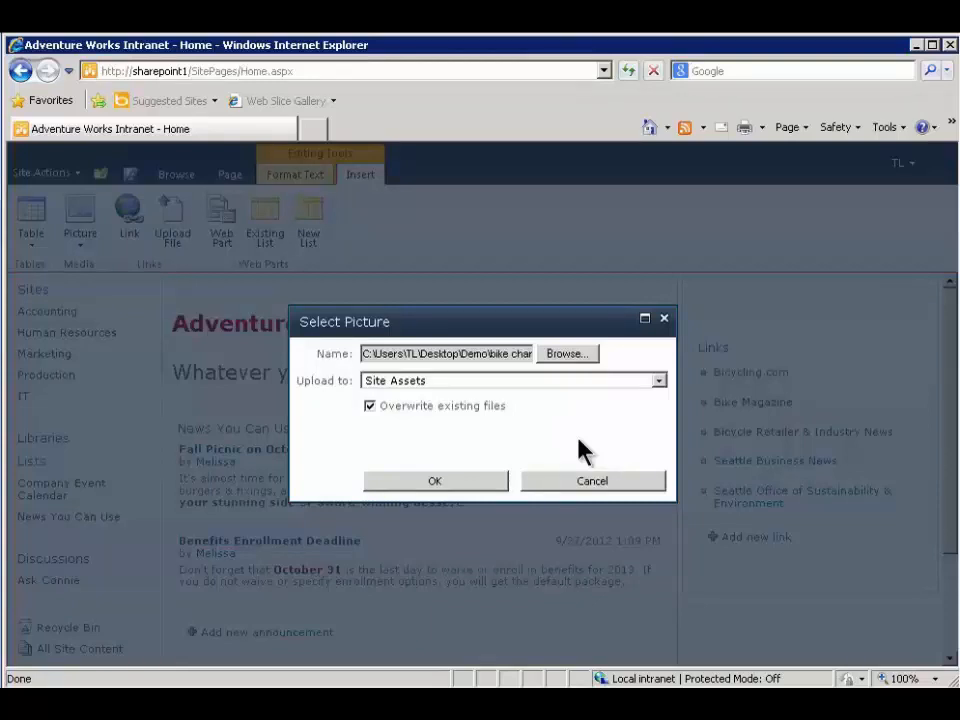
left_click(483, 487)
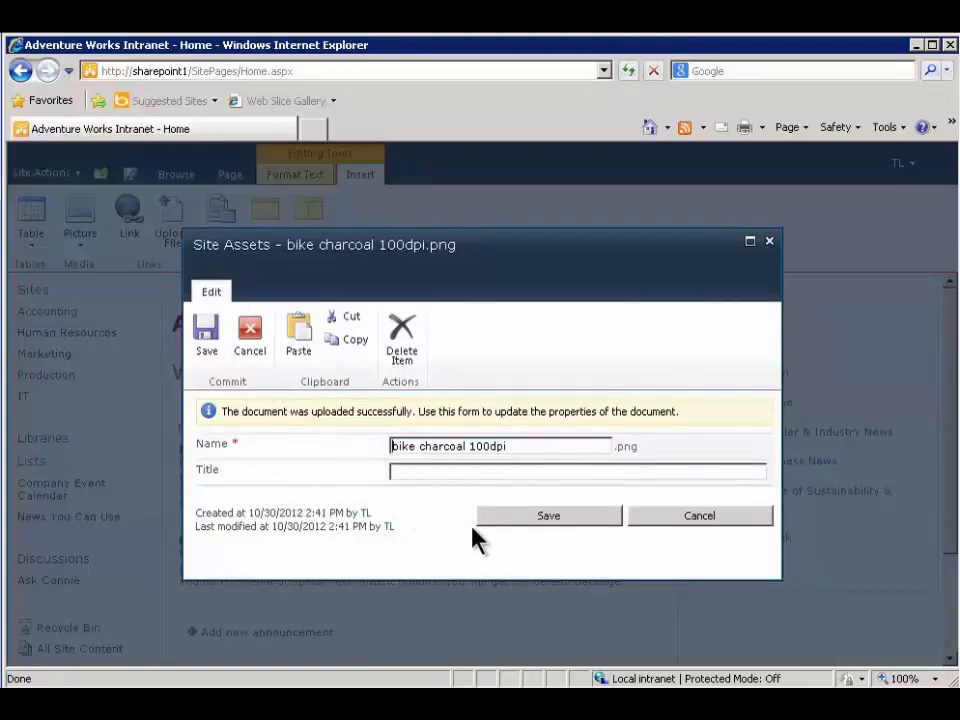
left_click(524, 517)
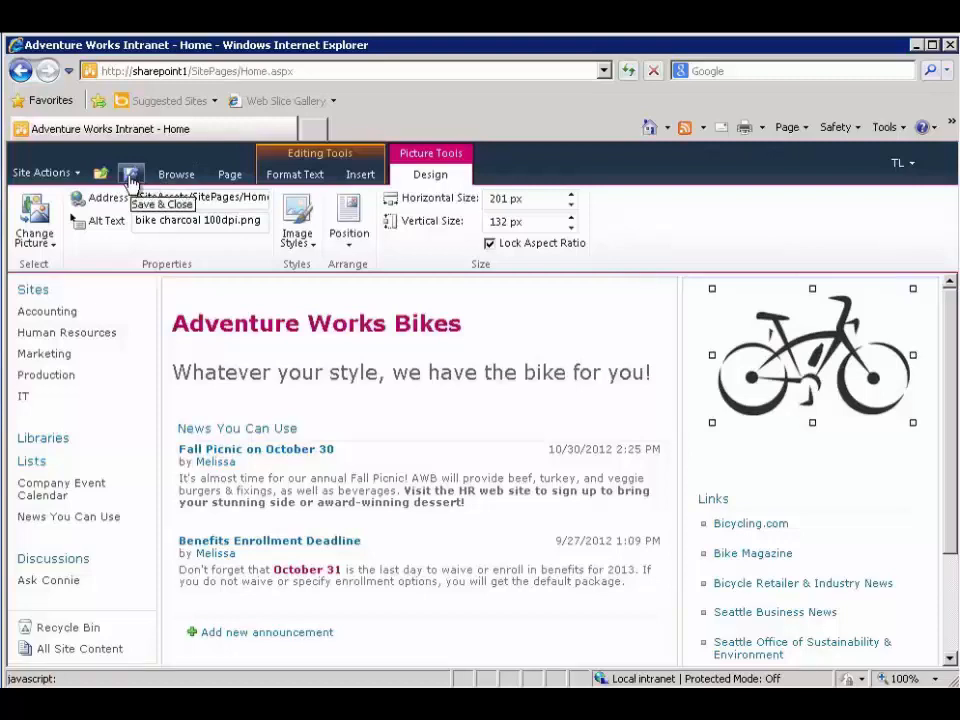
Save the edited home page and close editing
left_click(238, 181)
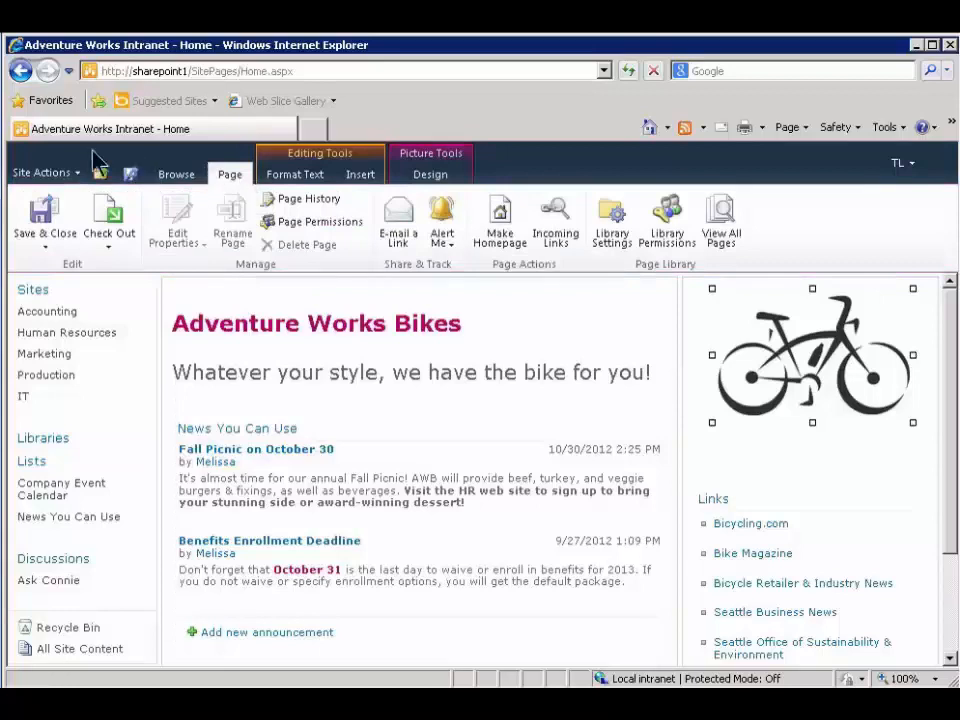
left_click(55, 253)
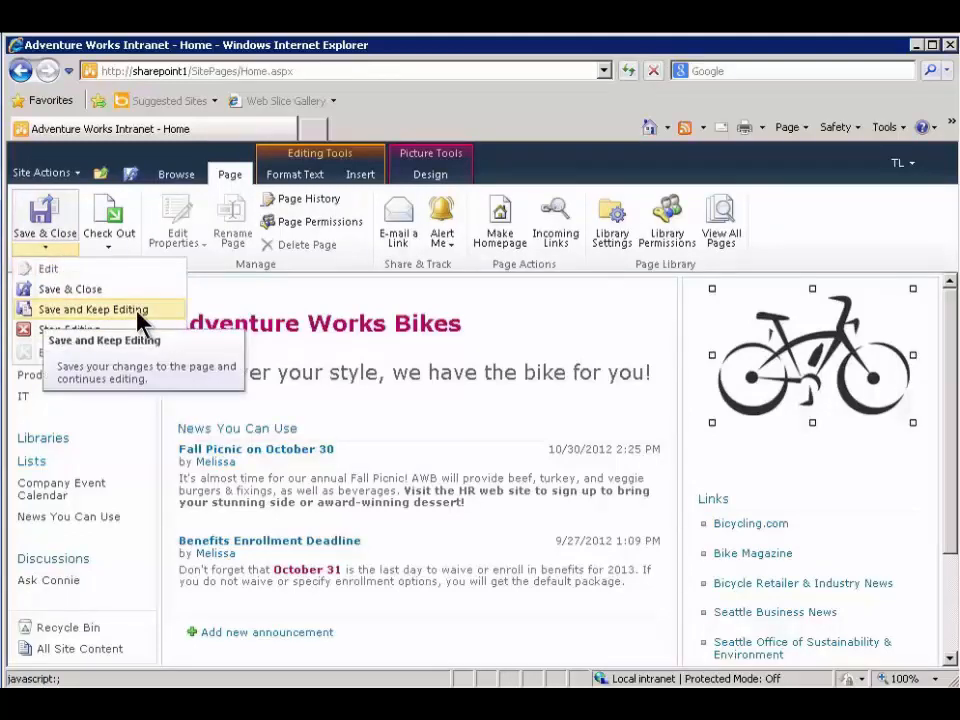
left_click(85, 289)
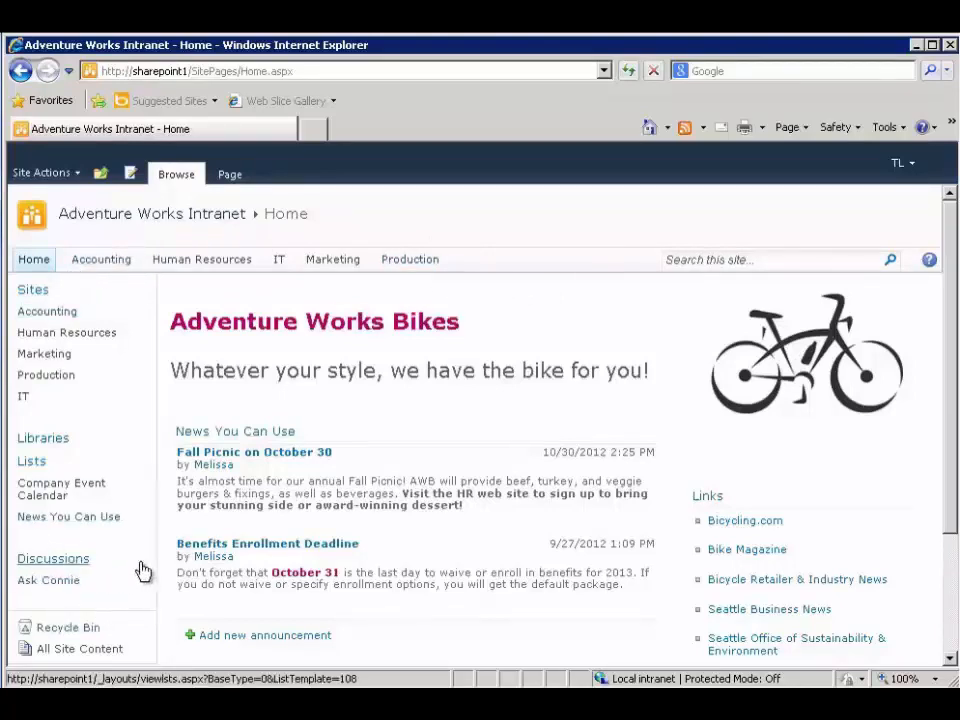
left_click(37, 175)
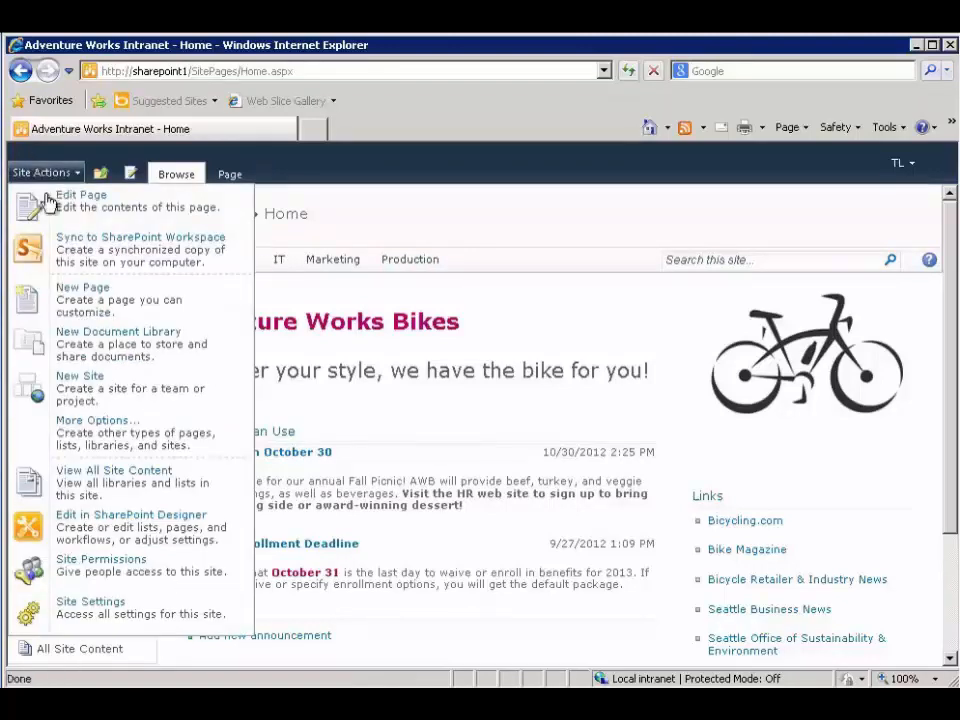
left_click(217, 611)
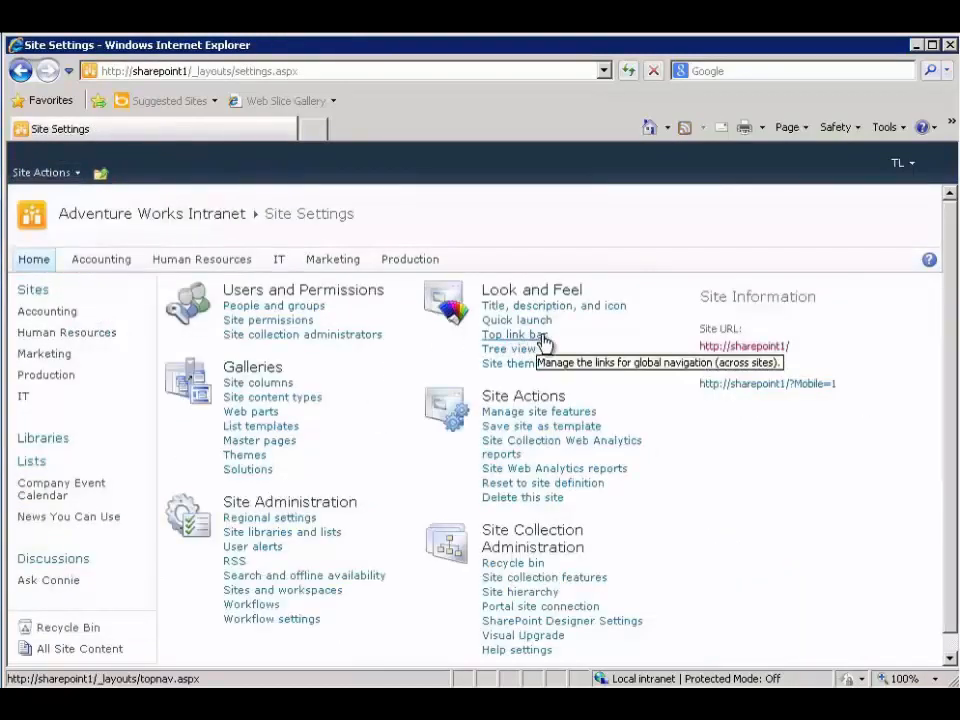
left_click(540, 336)
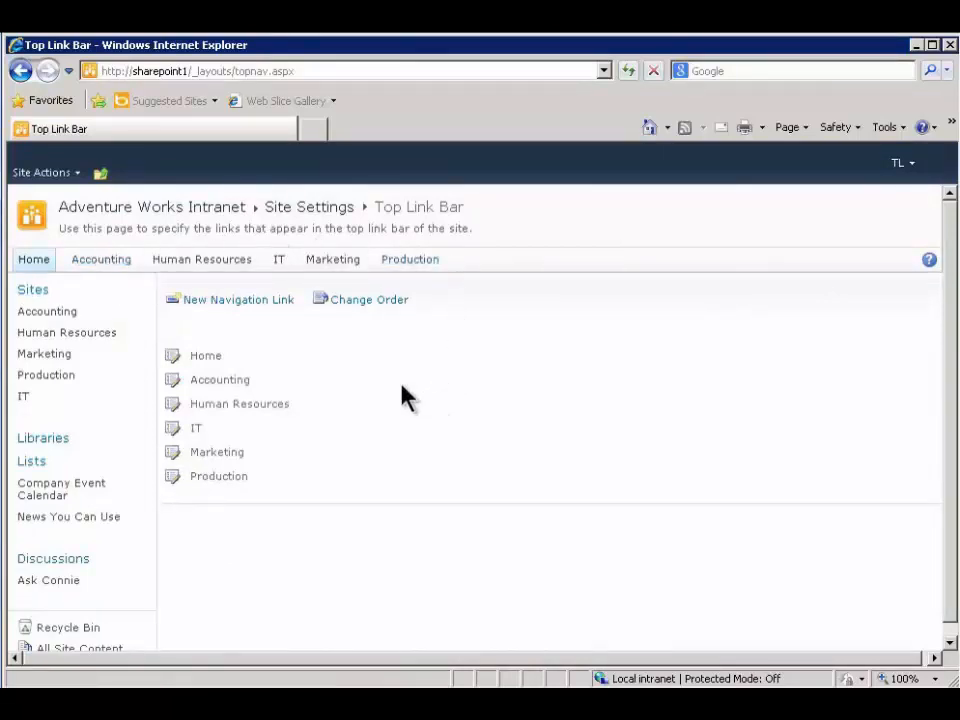
left_click(251, 302)
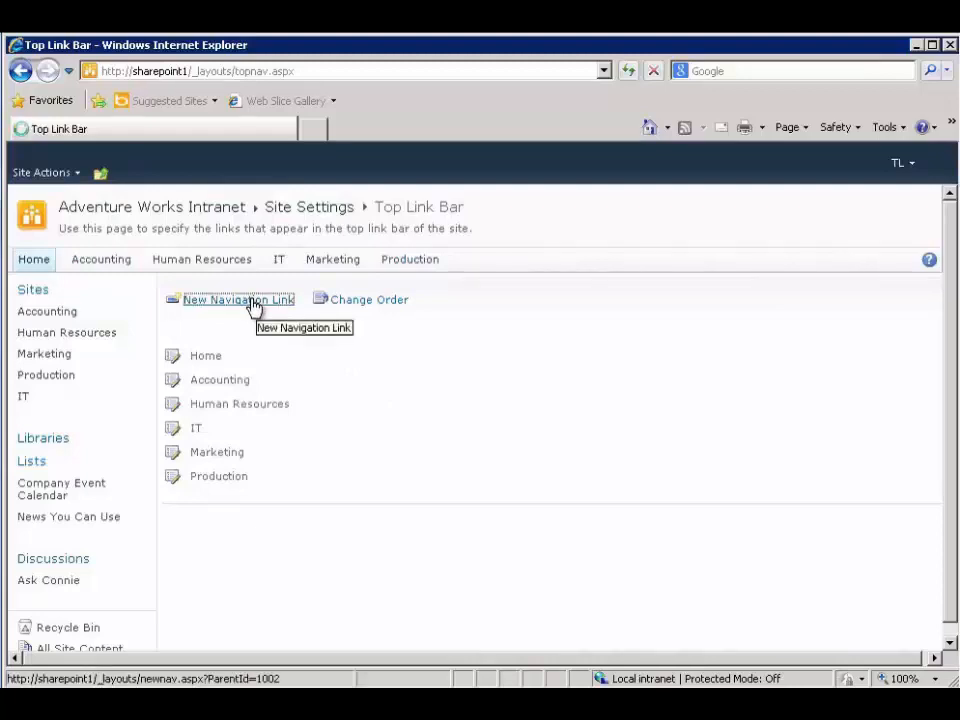
left_click(645, 311)
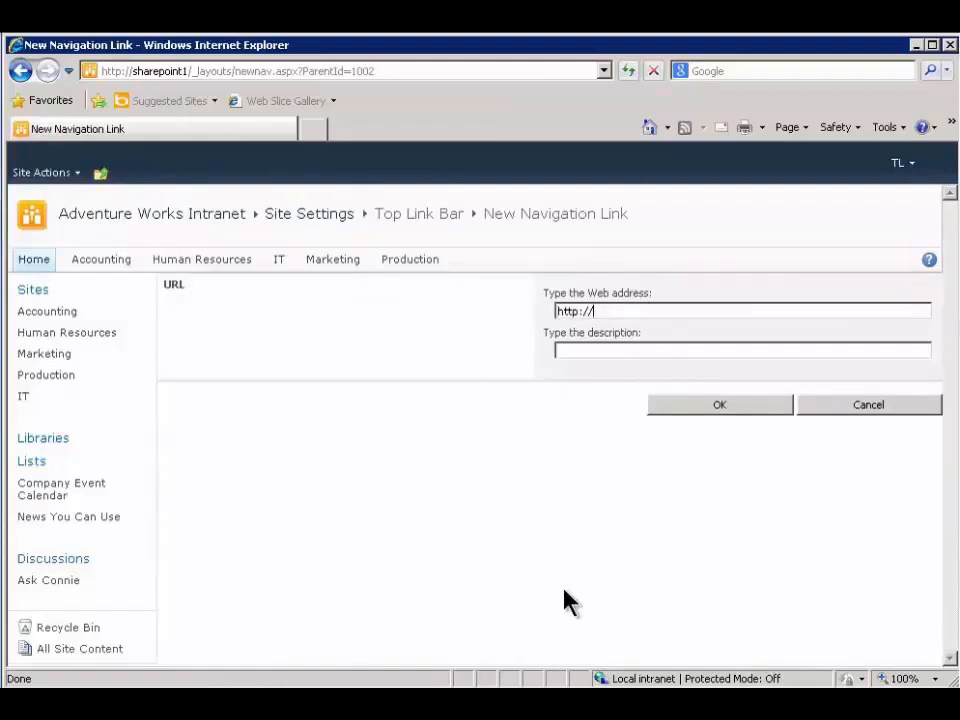
type("awbikes.com")
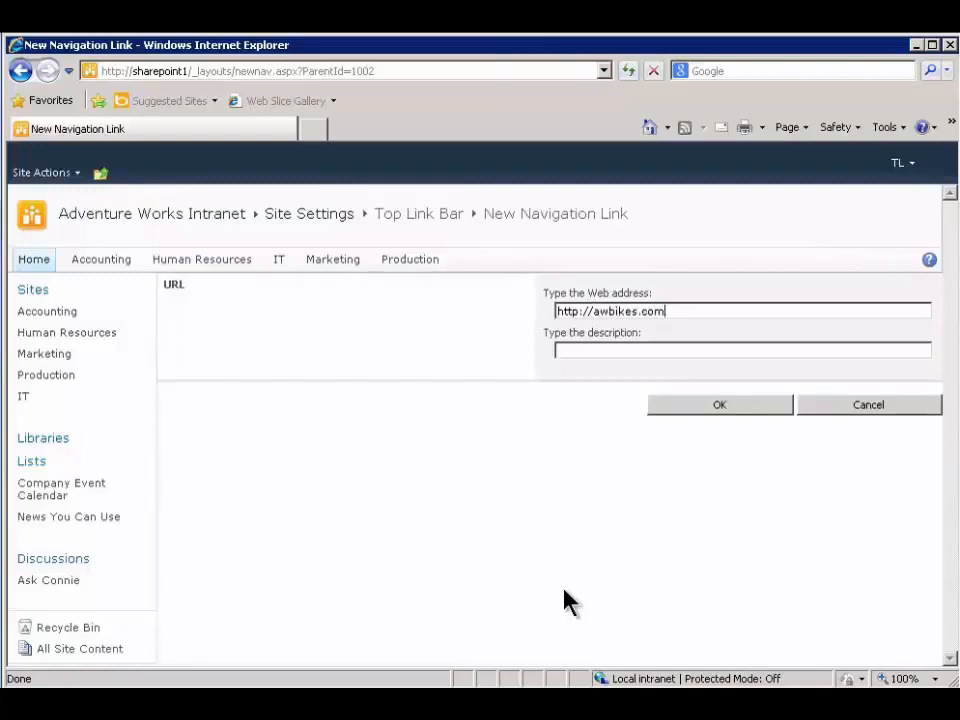
left_click(643, 351)
type("AWBikes")
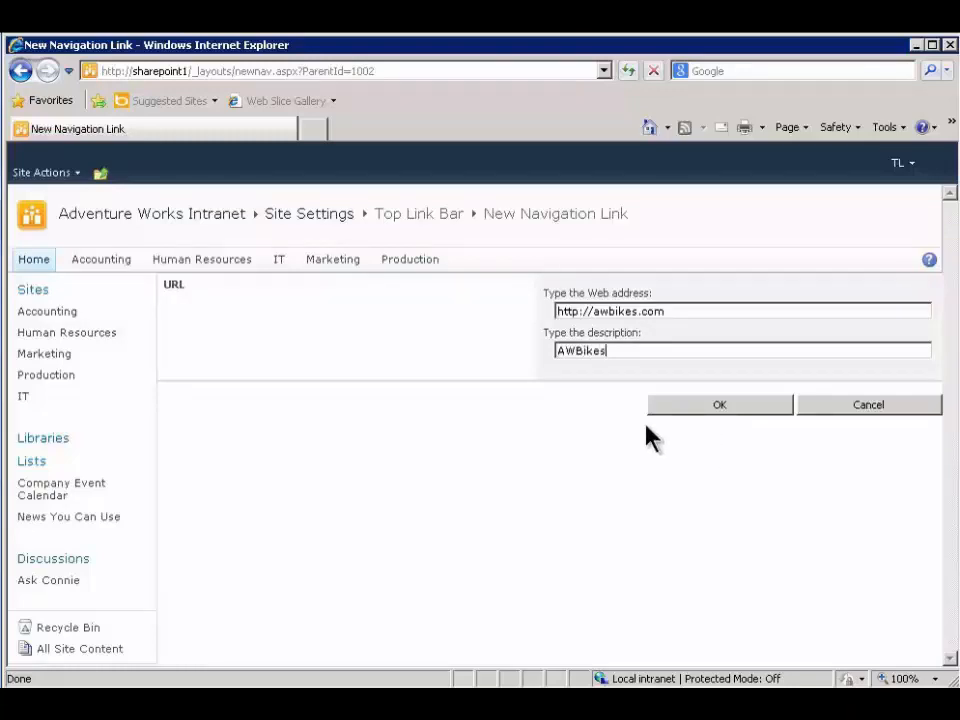
left_click(701, 406)
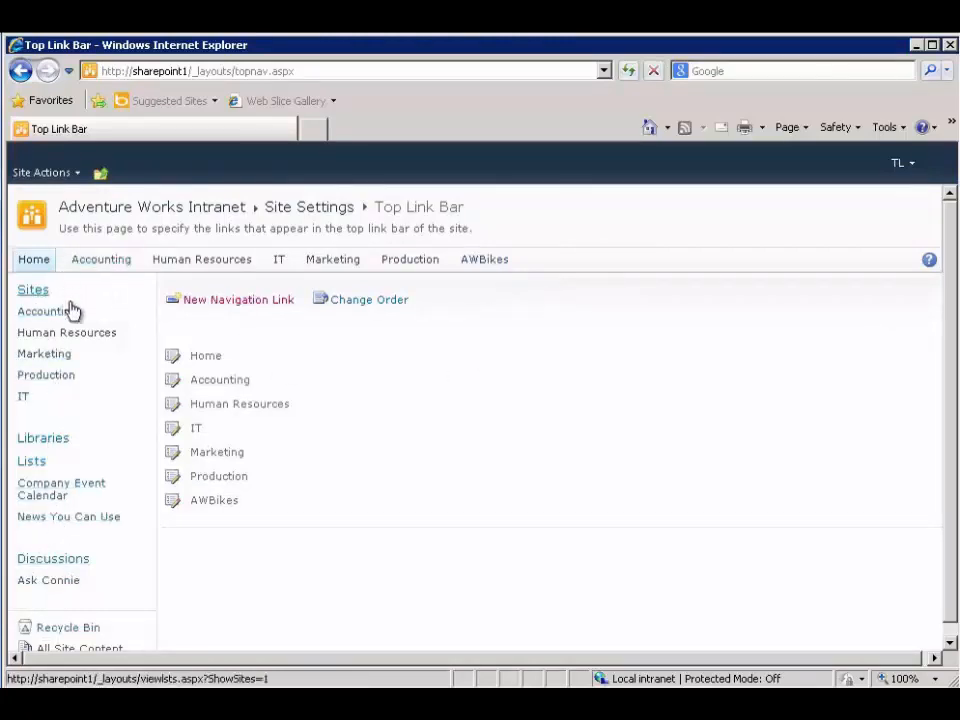
Open the Quick Launch settings of the Adventure Works Intranet site and review its headings and links
left_click(58, 176)
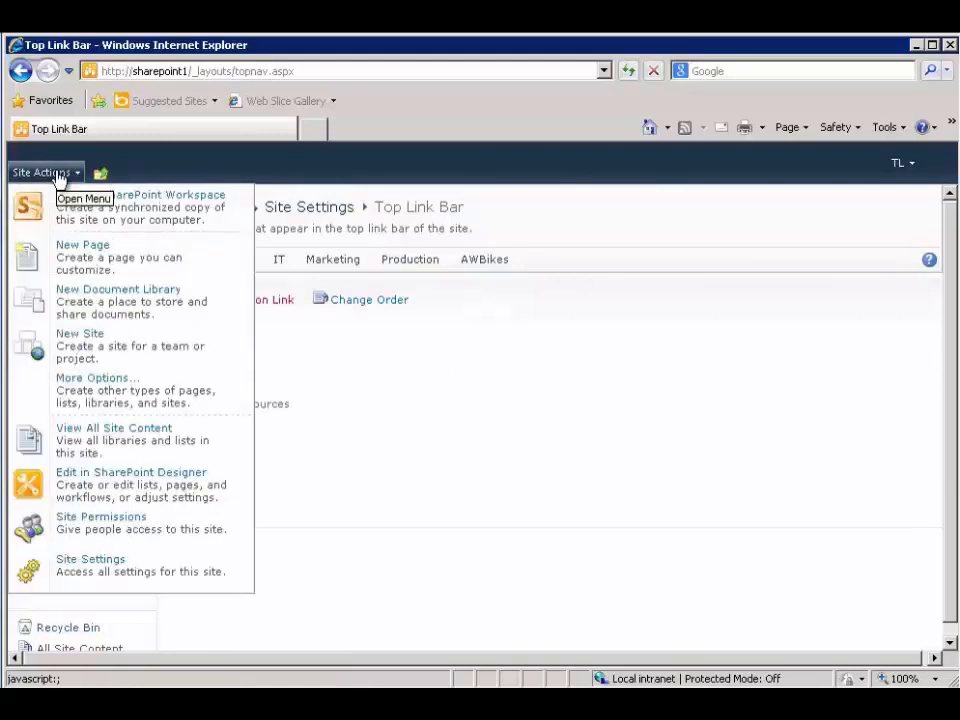
left_click(197, 585)
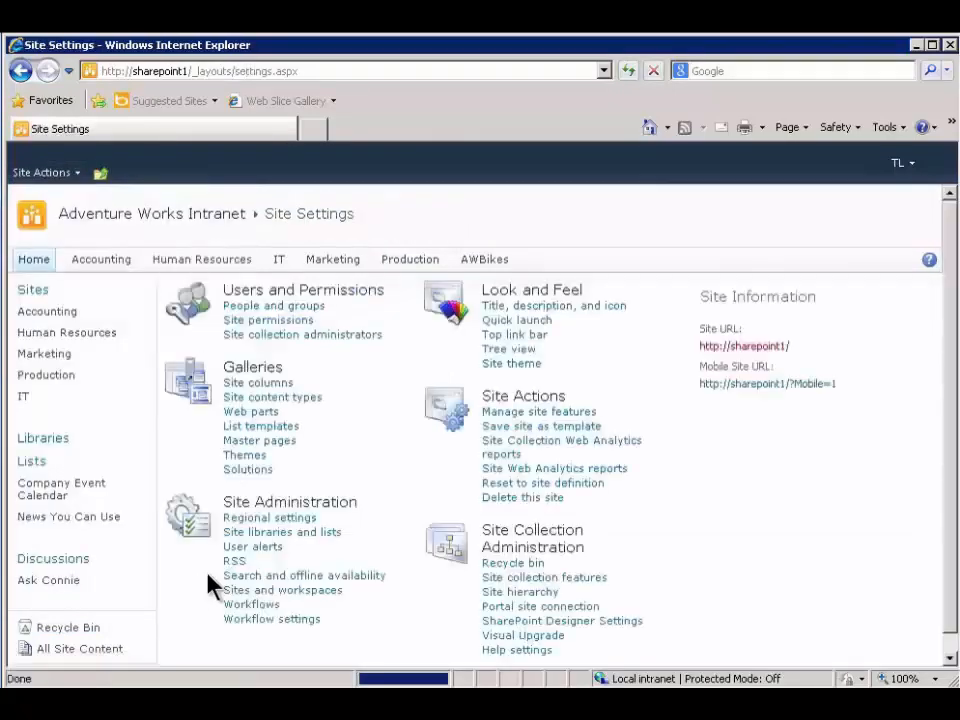
left_click(535, 325)
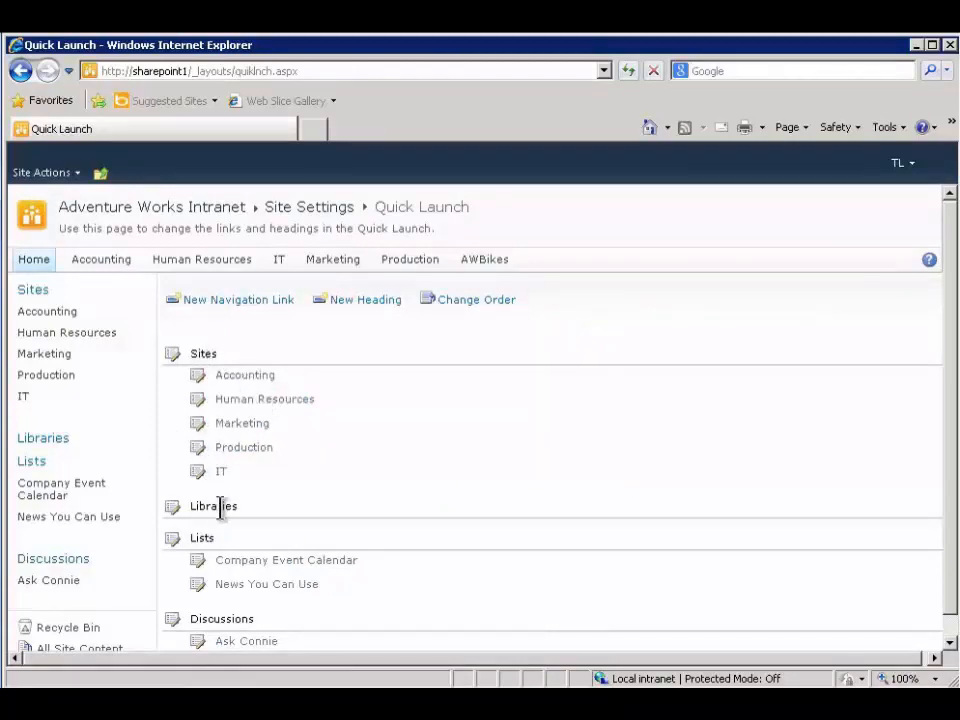
scroll(953, 262, "down", 1)
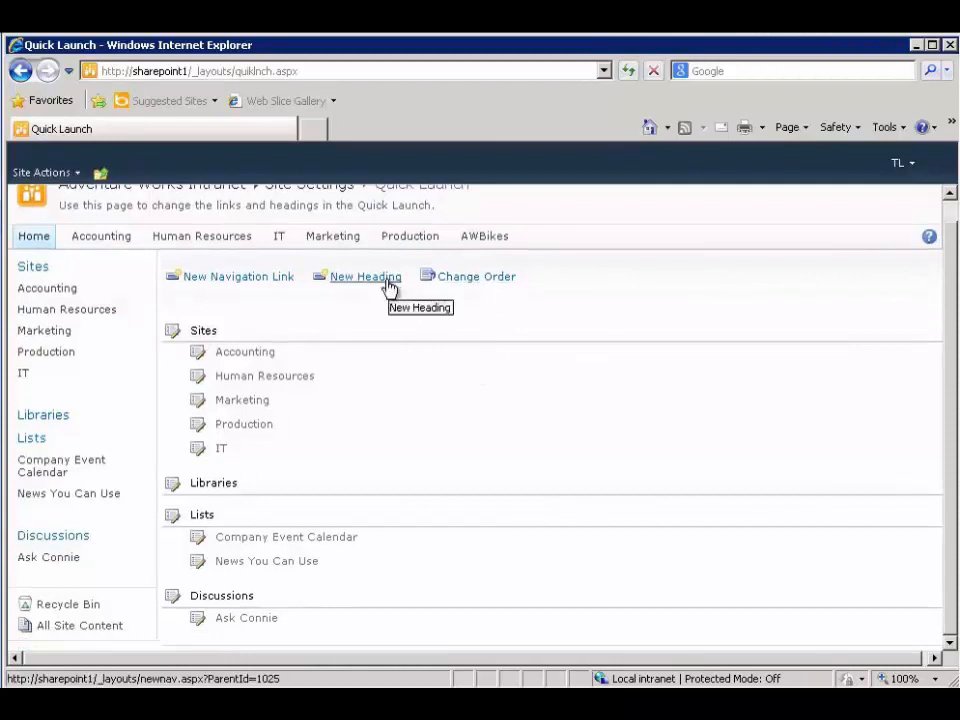
scroll(950, 390, "up", 1)
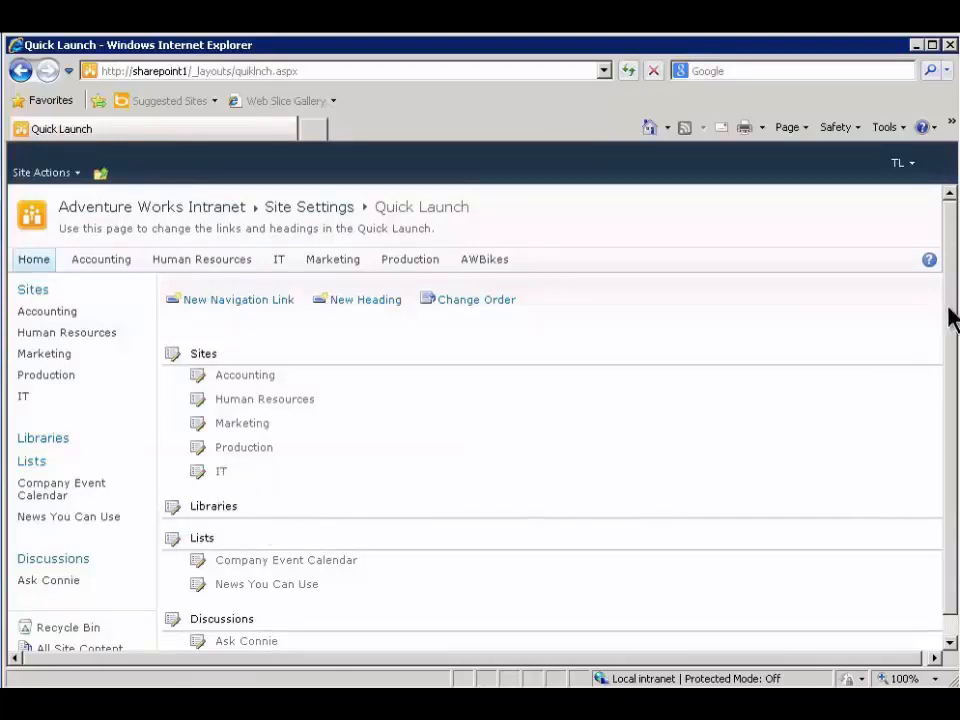
left_click_drag(950, 318, 949, 364)
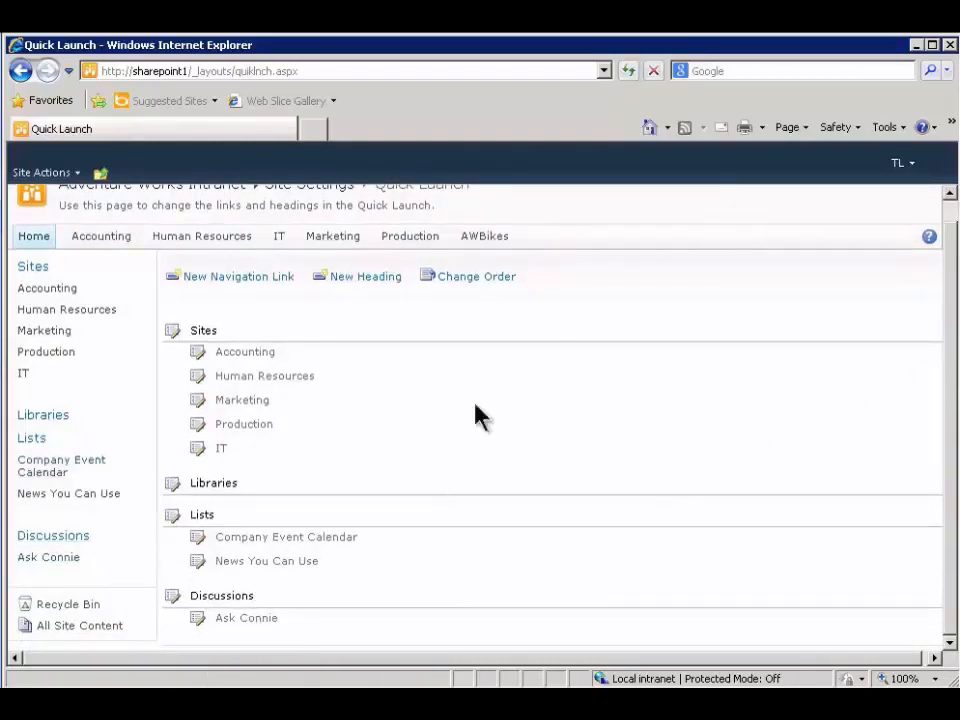
Reorder the Quick Launch so that the Libraries heading is in position 4, after Discussions
left_click(467, 286)
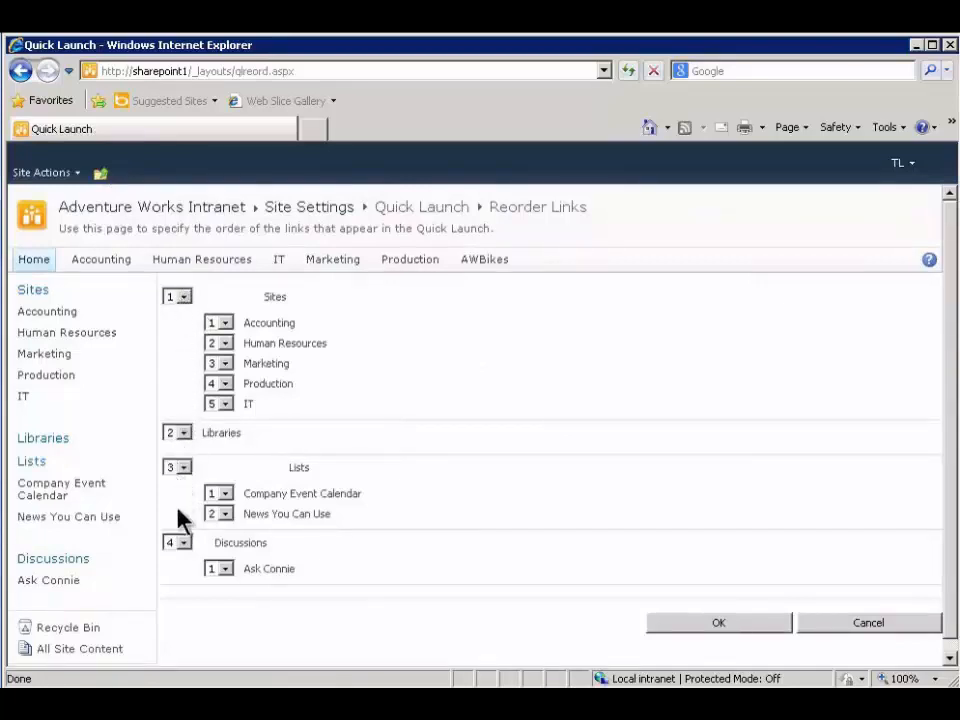
left_click(184, 434)
left_click(178, 485)
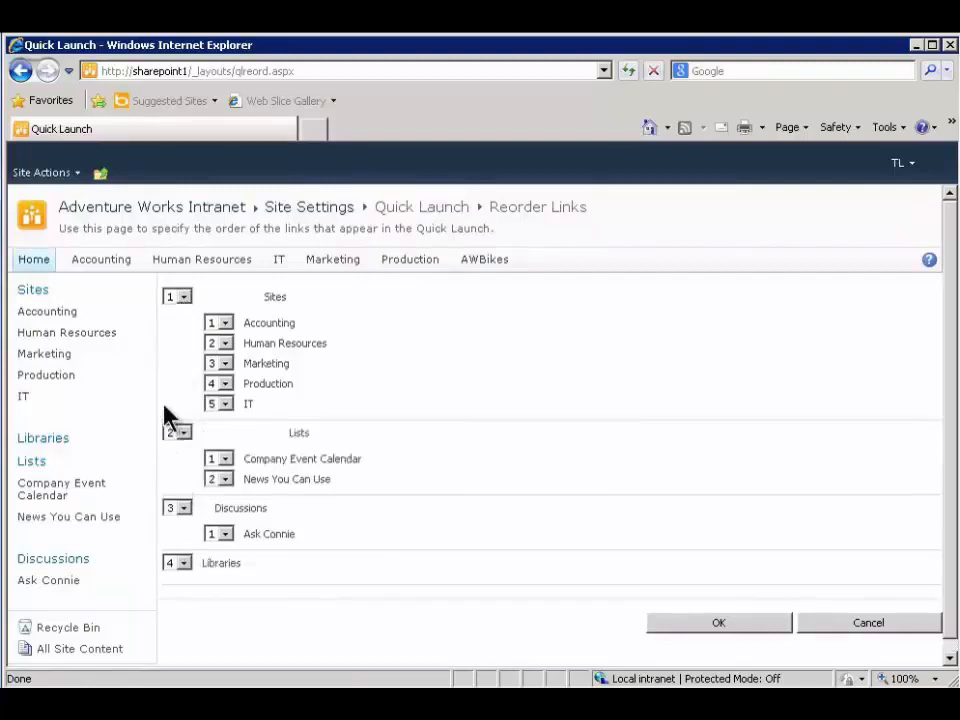
left_click(705, 624)
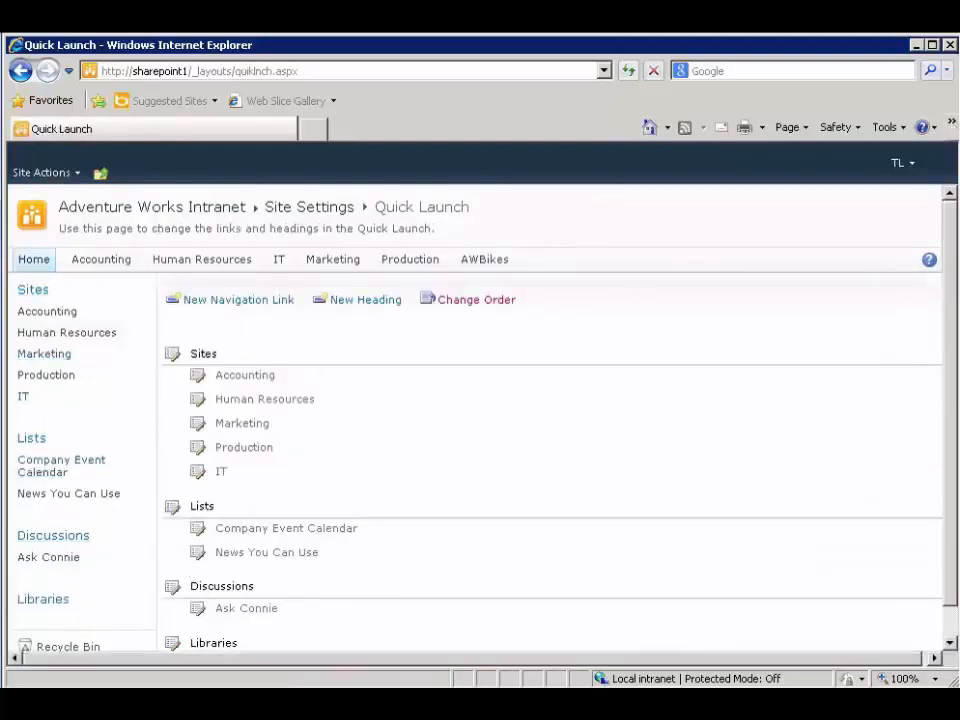
scroll(948, 238, "down", 1)
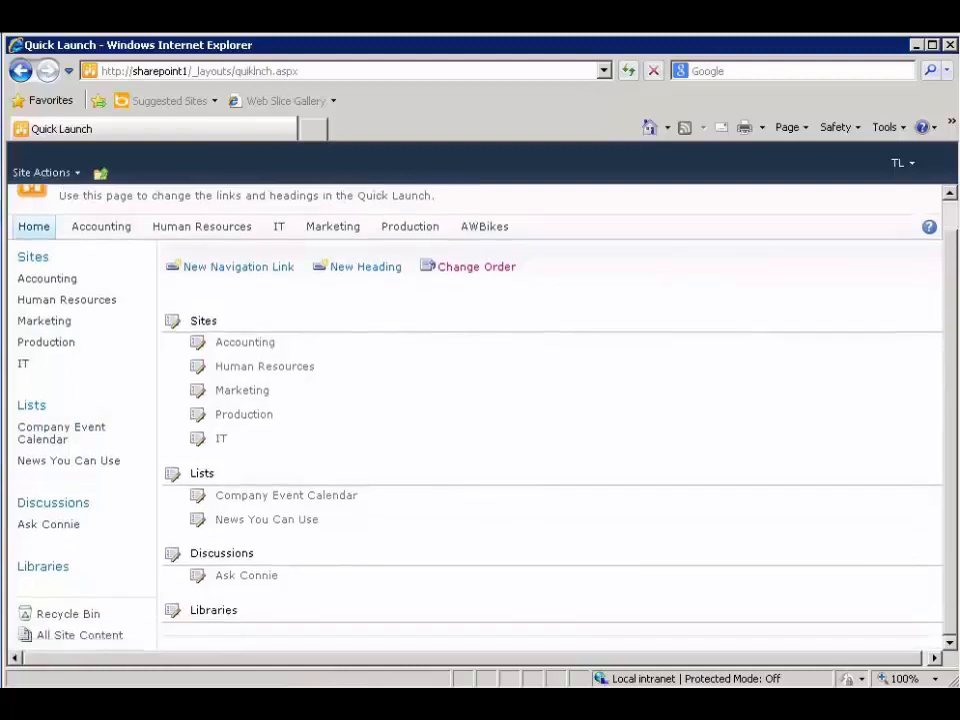
scroll(950, 232, "up", 1)
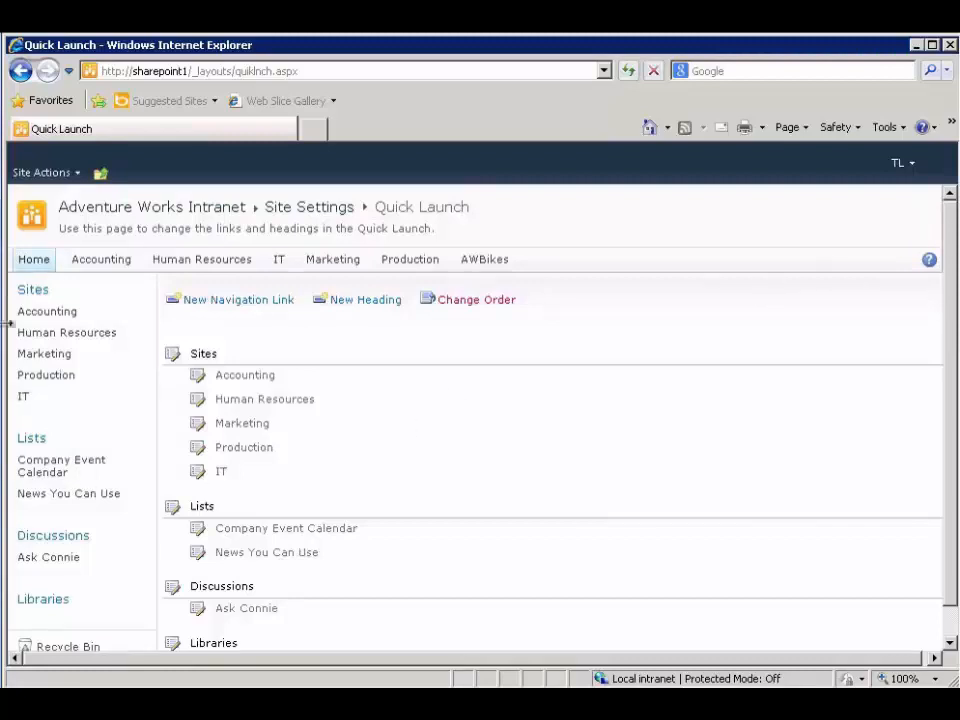
Preview the Azure, Berry, Cay, Construct and Pinnate site themes, and apply the Ricasso theme to the Adventure Works Intranet site
left_click(37, 175)
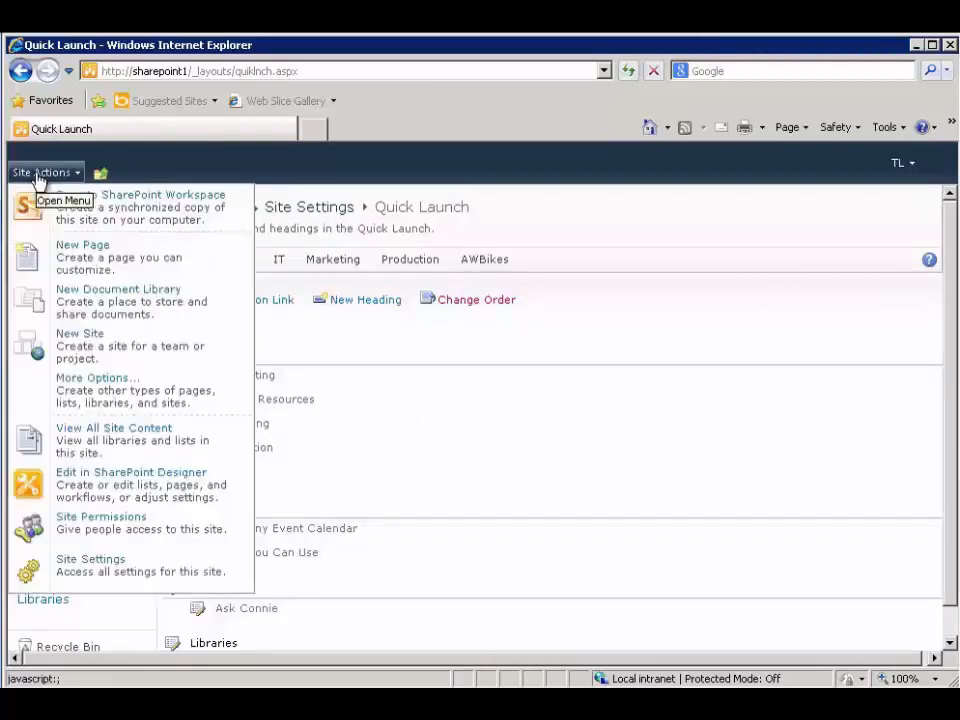
left_click(151, 578)
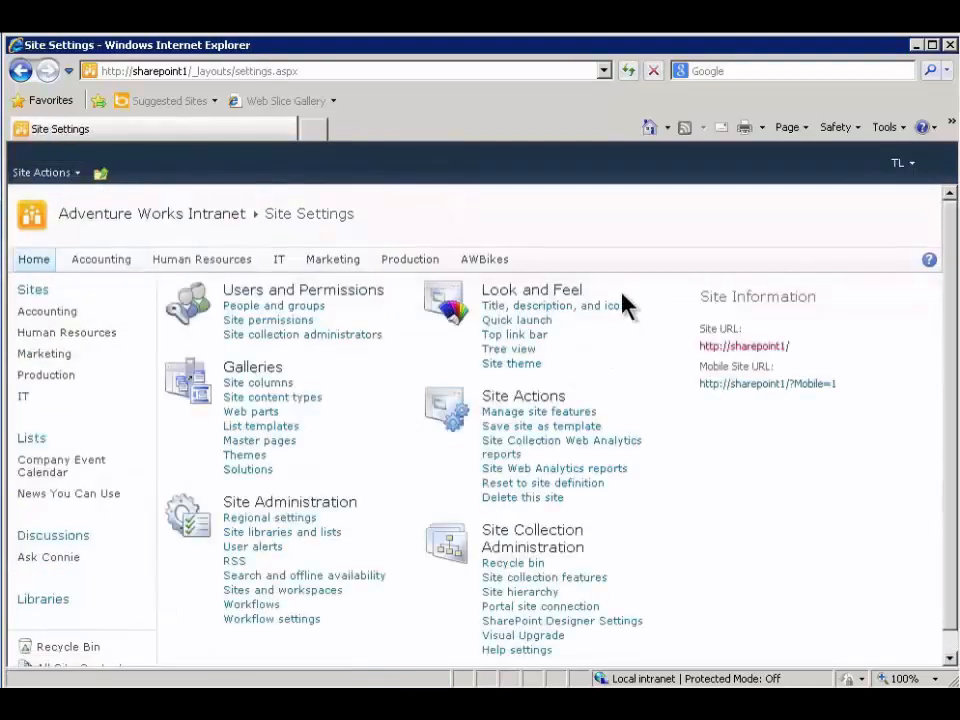
left_click(536, 374)
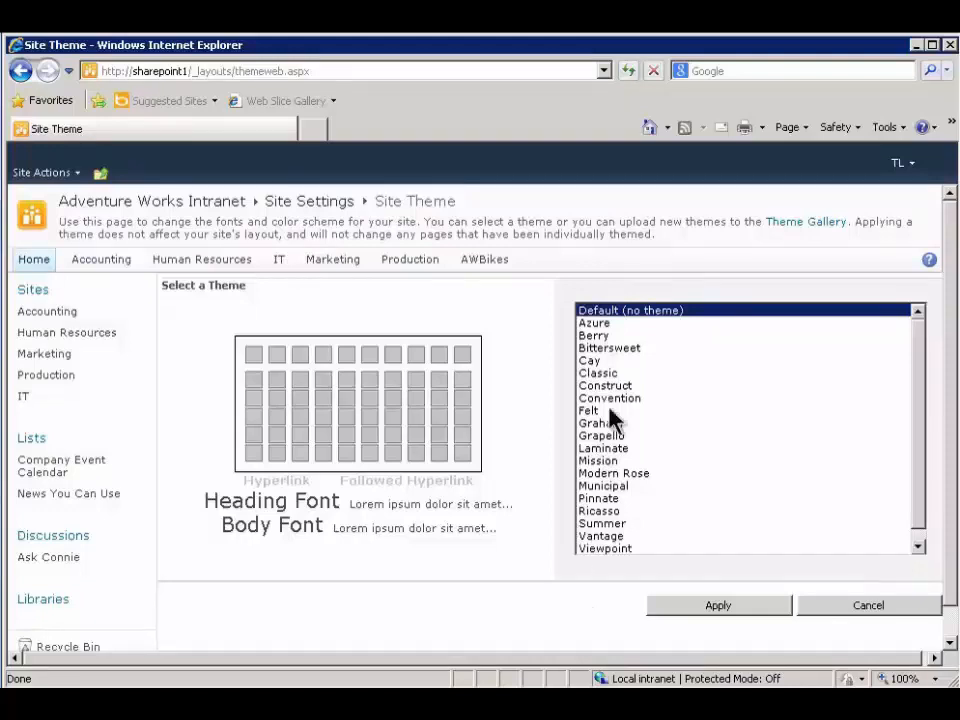
left_click(591, 325)
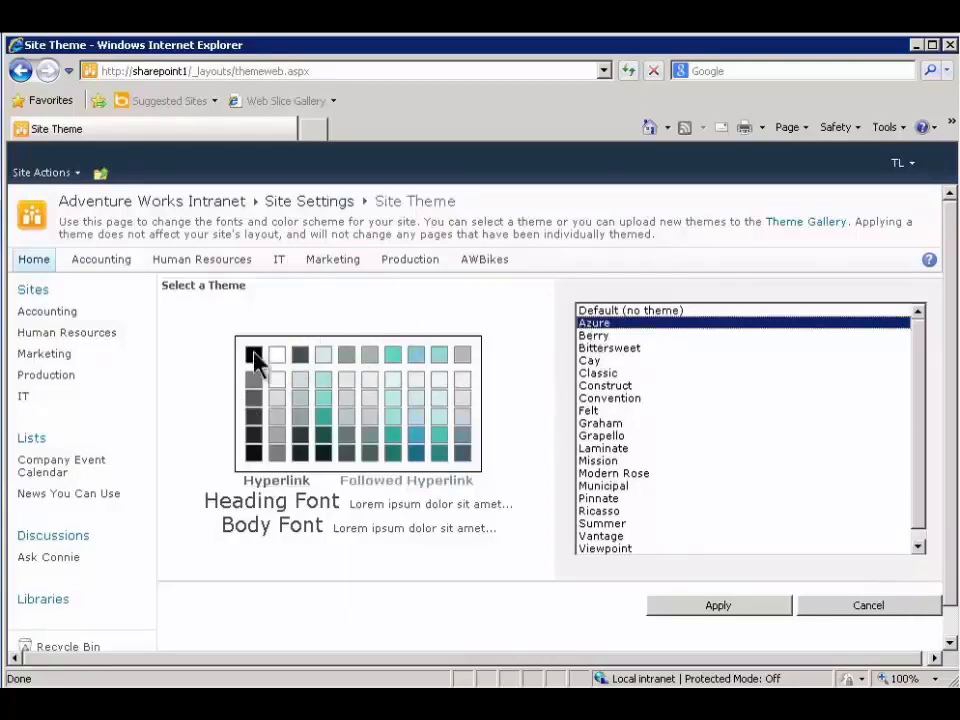
left_click(607, 337)
left_click(604, 361)
left_click(606, 386)
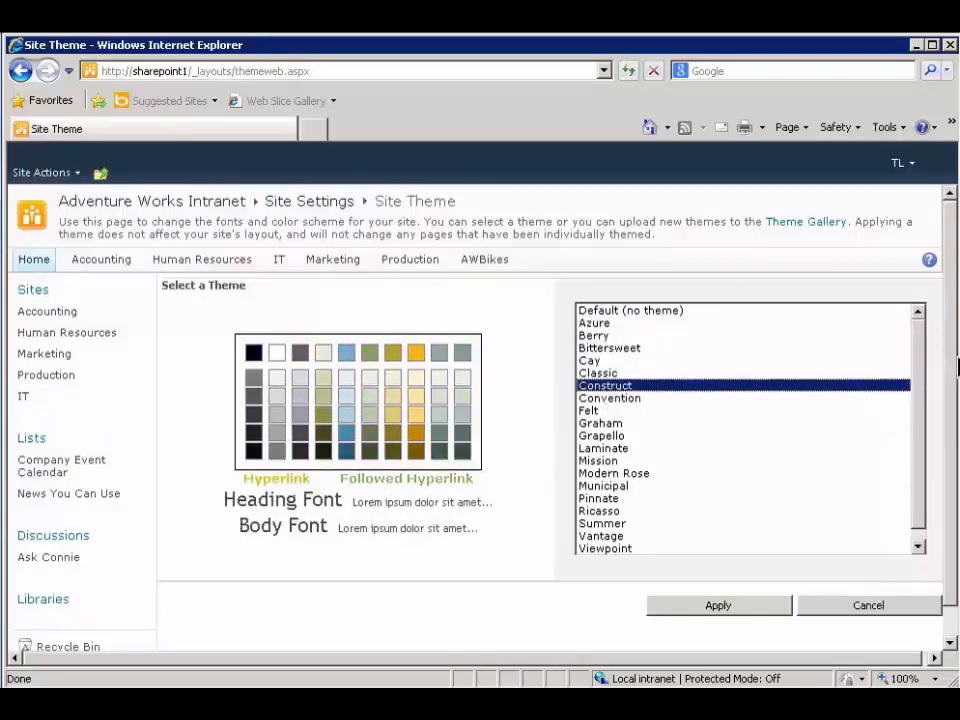
mouse_move(957, 367)
left_mouse_down()
mouse_move(956, 439)
mouse_move(958, 367)
left_mouse_up()
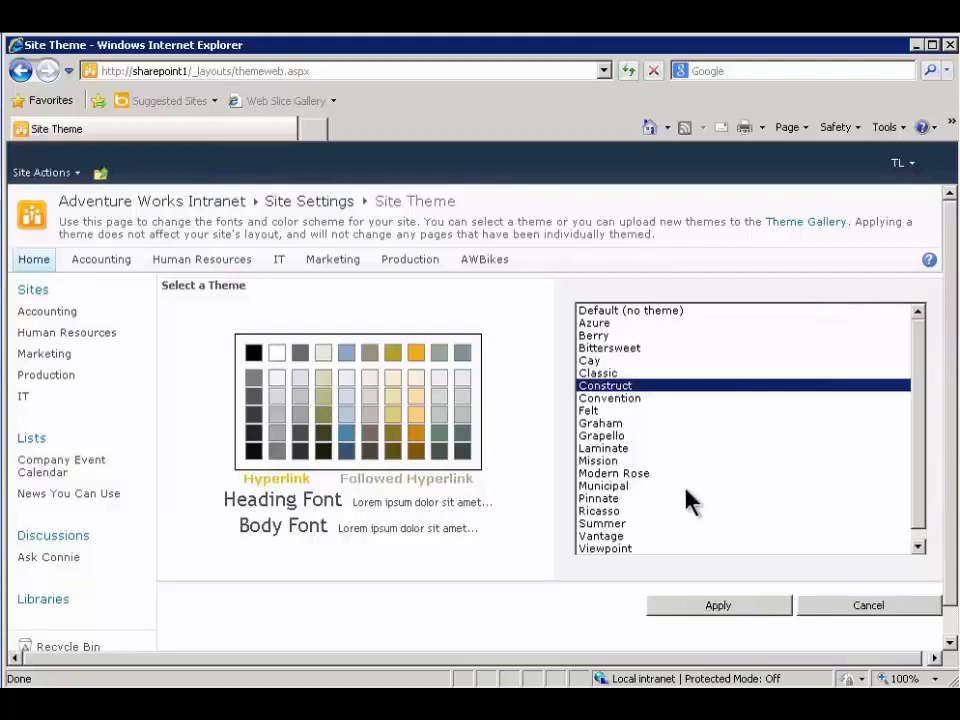
left_click(615, 499)
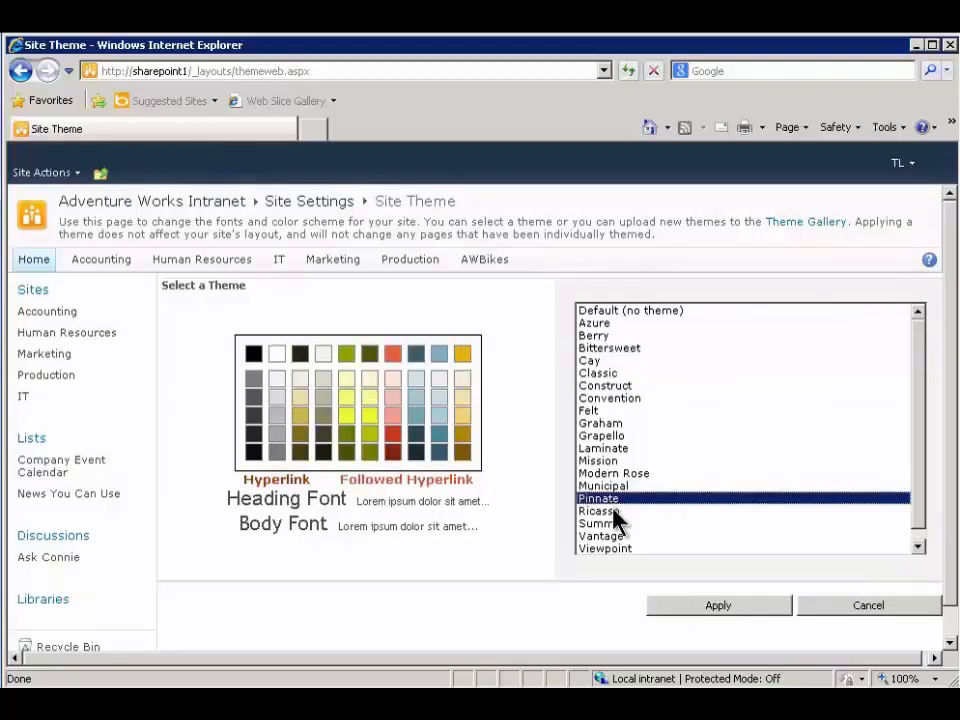
left_click(600, 511)
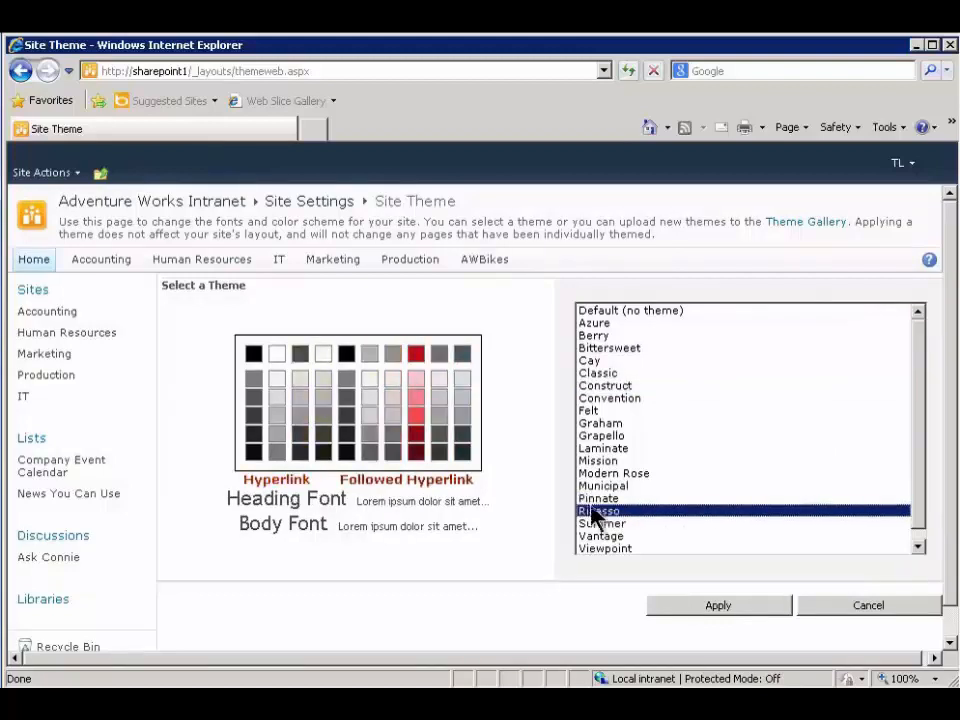
left_click(740, 607)
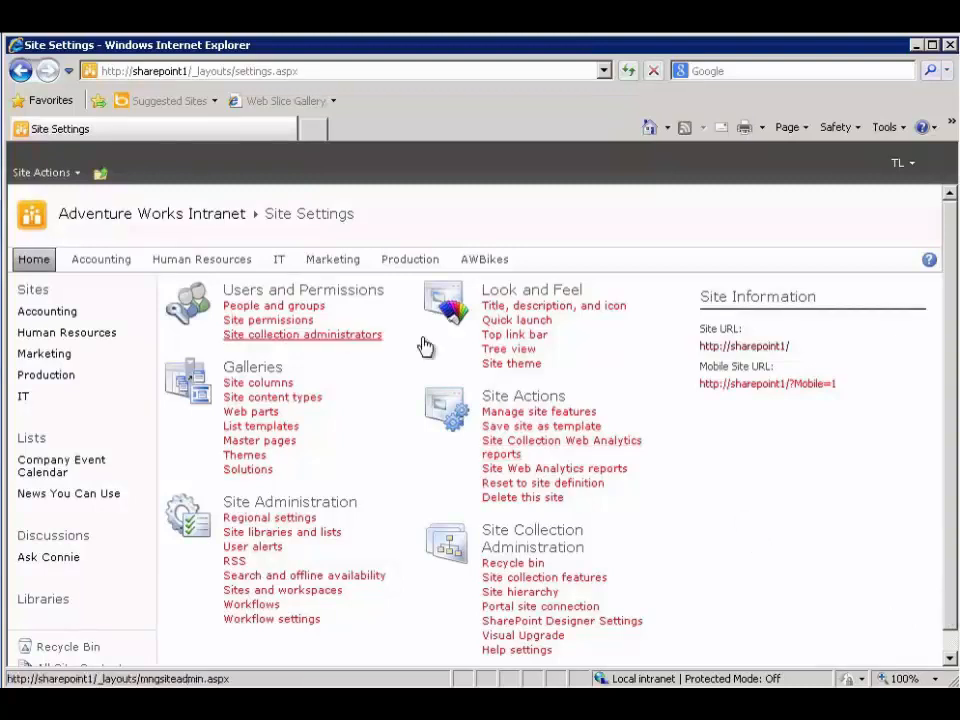
Examine the theme's look on the Adventure Works Intranet home page and compare it with the IT site's home page
left_click(28, 265)
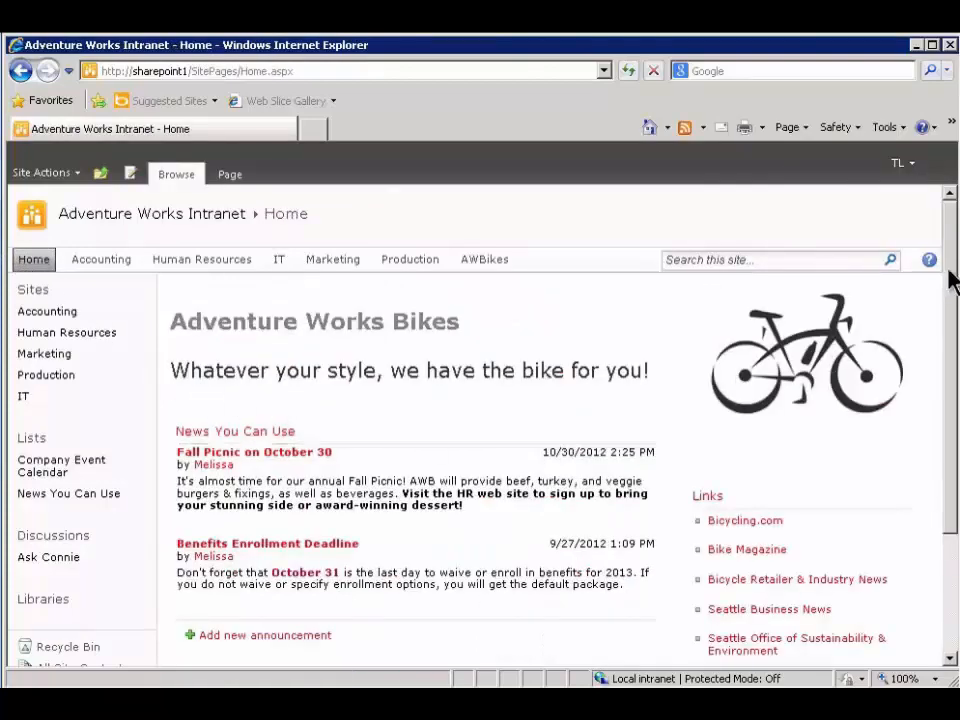
left_click_drag(949, 272, 940, 420)
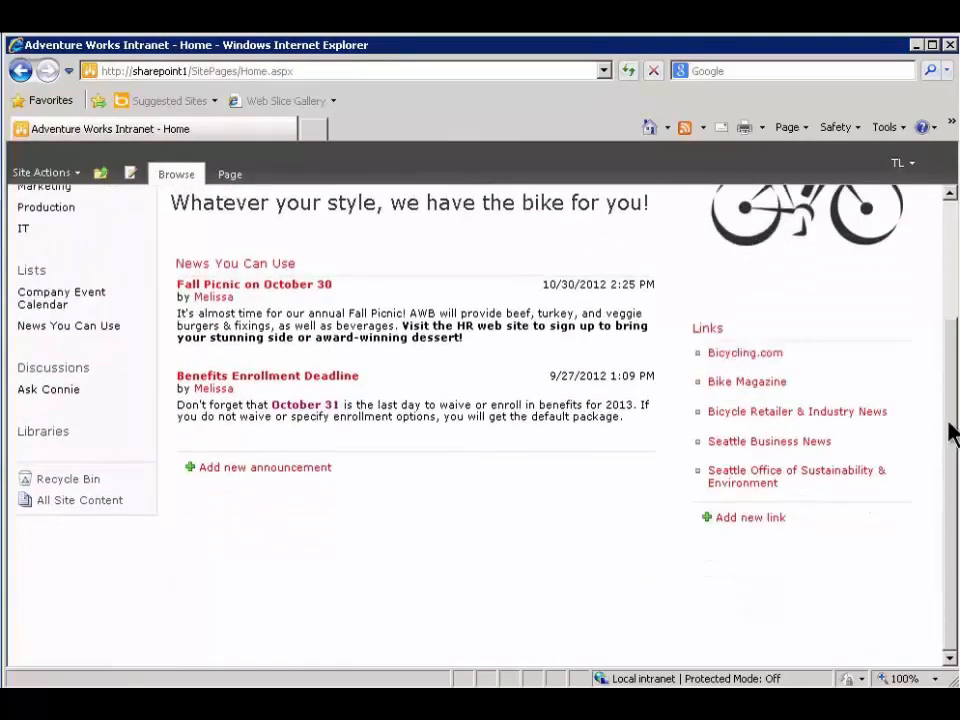
scroll(949, 431, "up", 3)
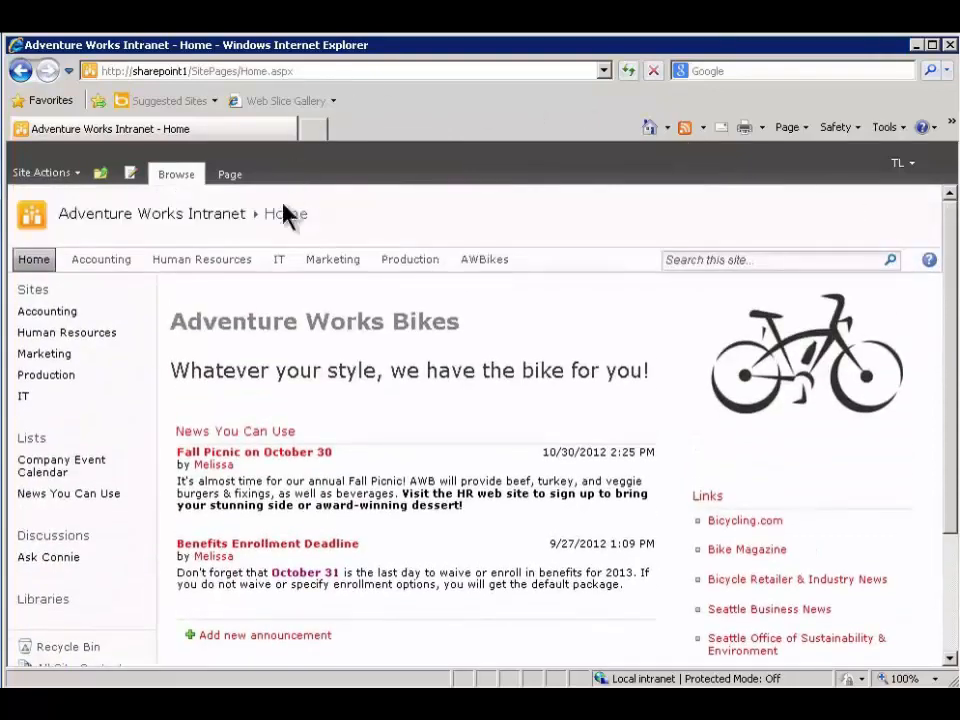
left_click(280, 263)
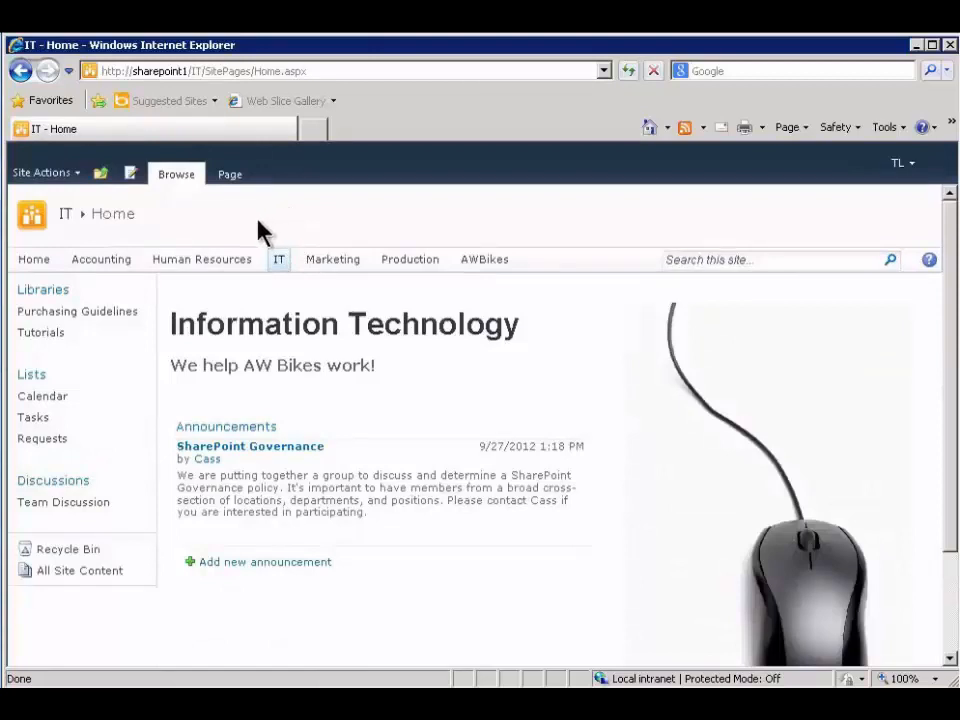
left_click(30, 260)
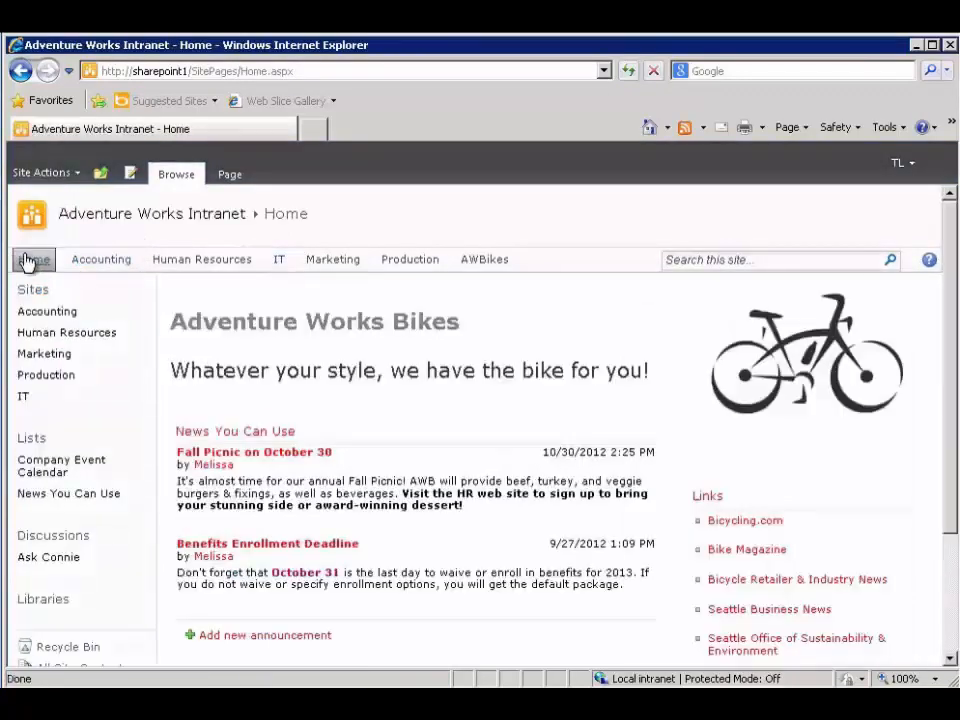